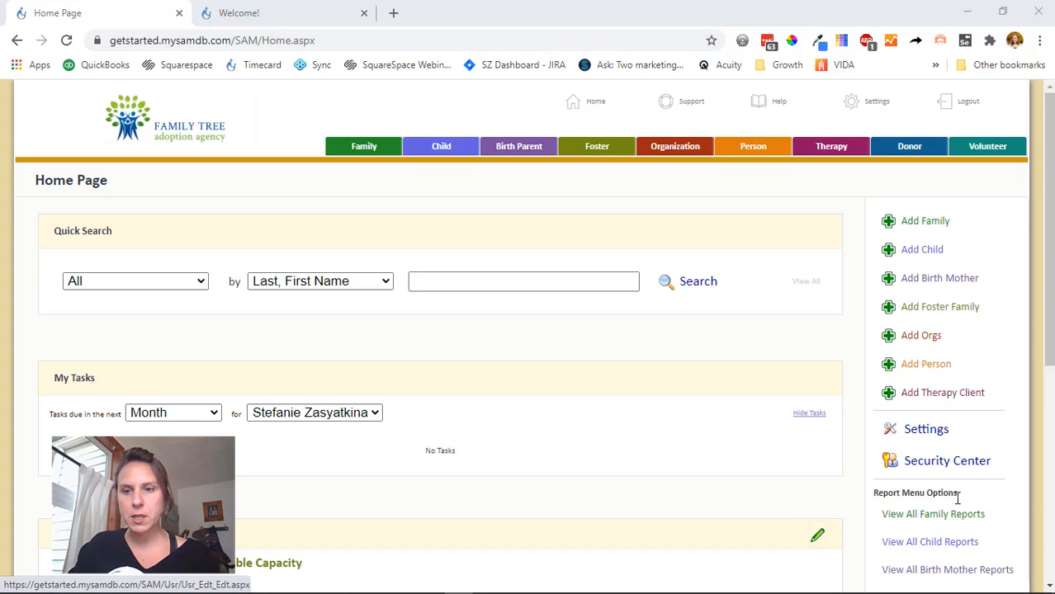
Open the Public Form Links page from Settings and look through the Family application parts.
left_click(945, 431)
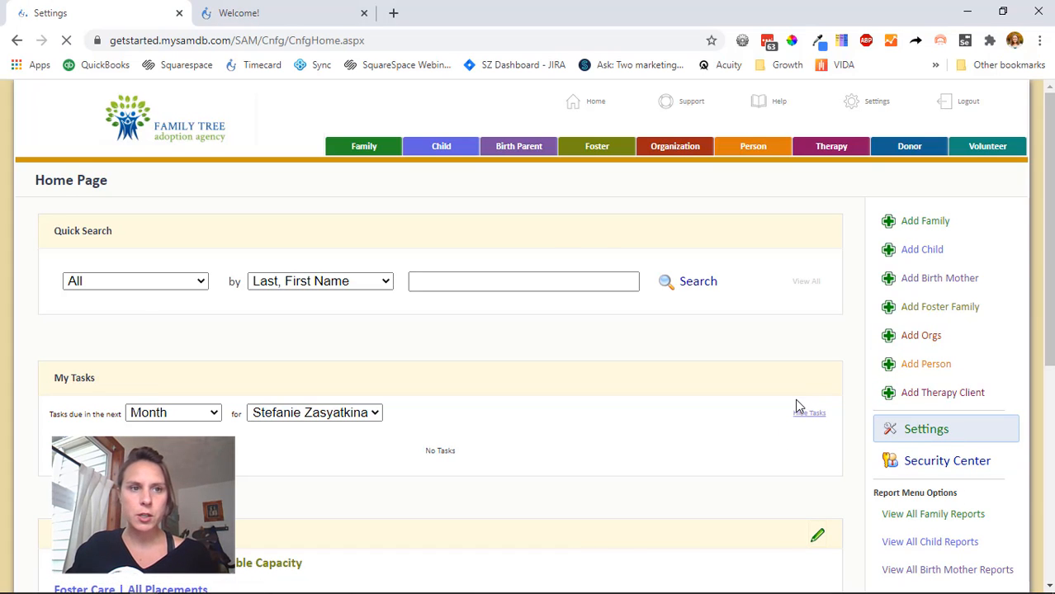
left_click(673, 461)
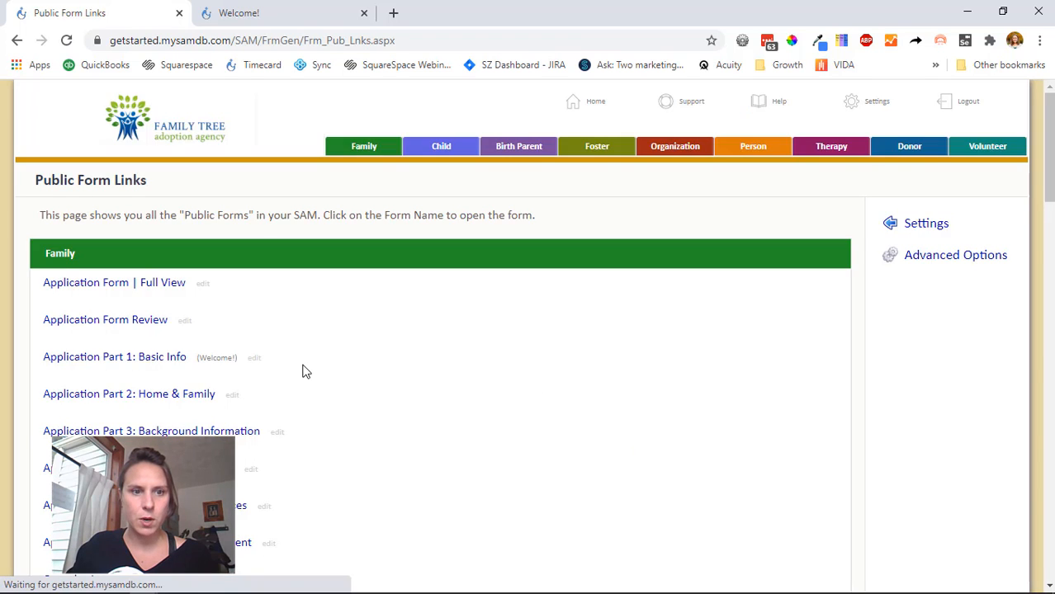
scroll(301, 370, "down", 2)
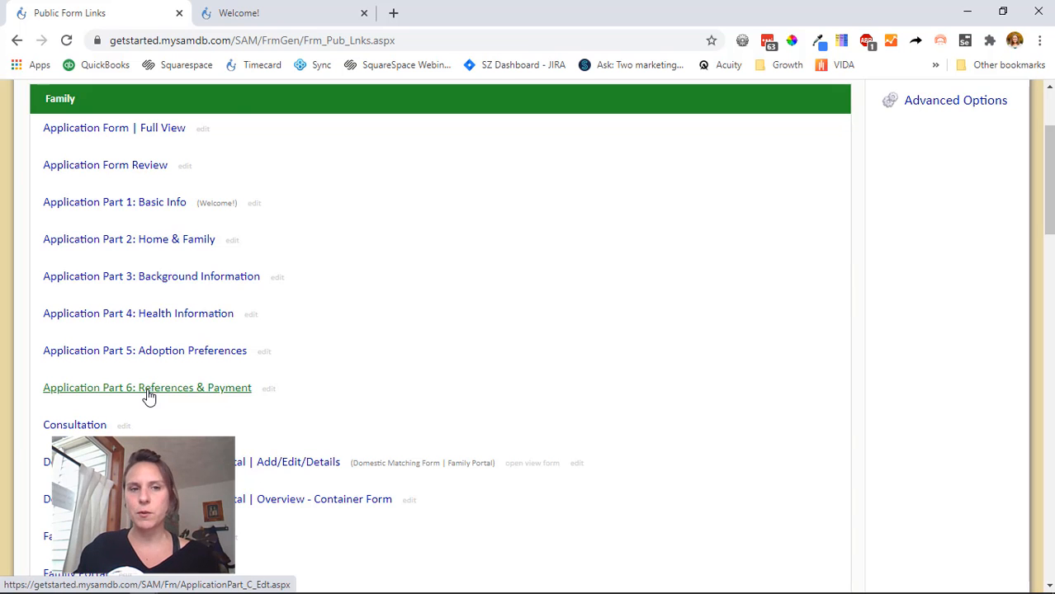
Review the open Welcome! application form, submit it, and look over the Marital Information section of Part 2: Home & Family.
left_click(274, 17)
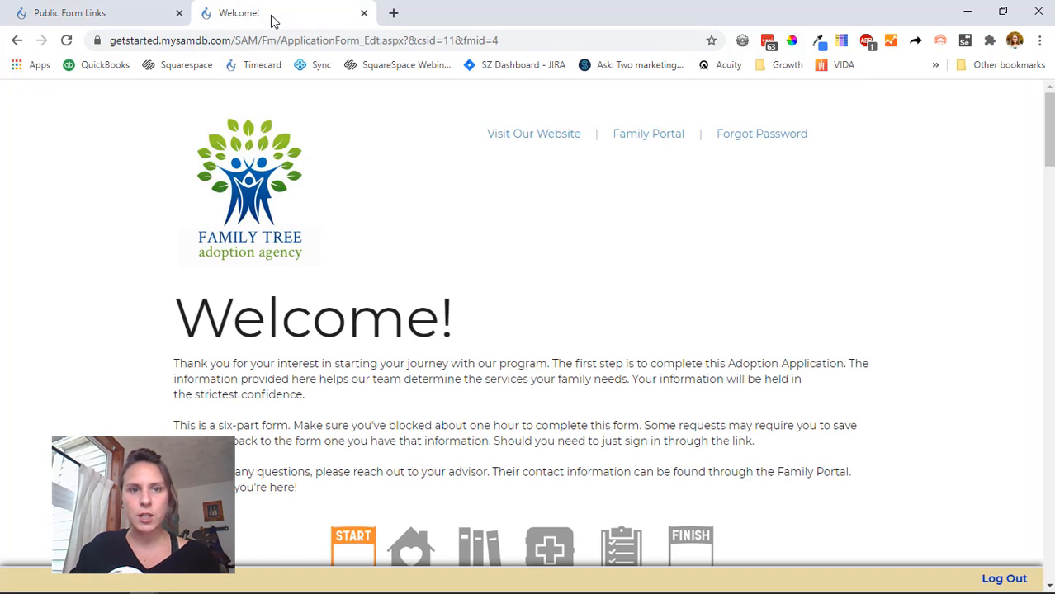
scroll(309, 262, "down", 3)
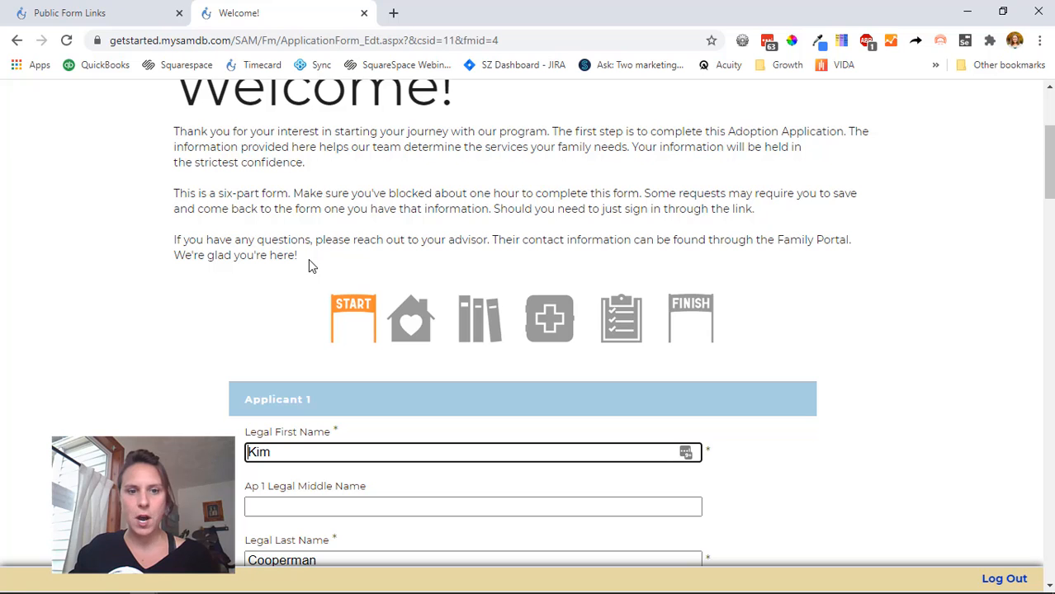
scroll(423, 267, "down", 5)
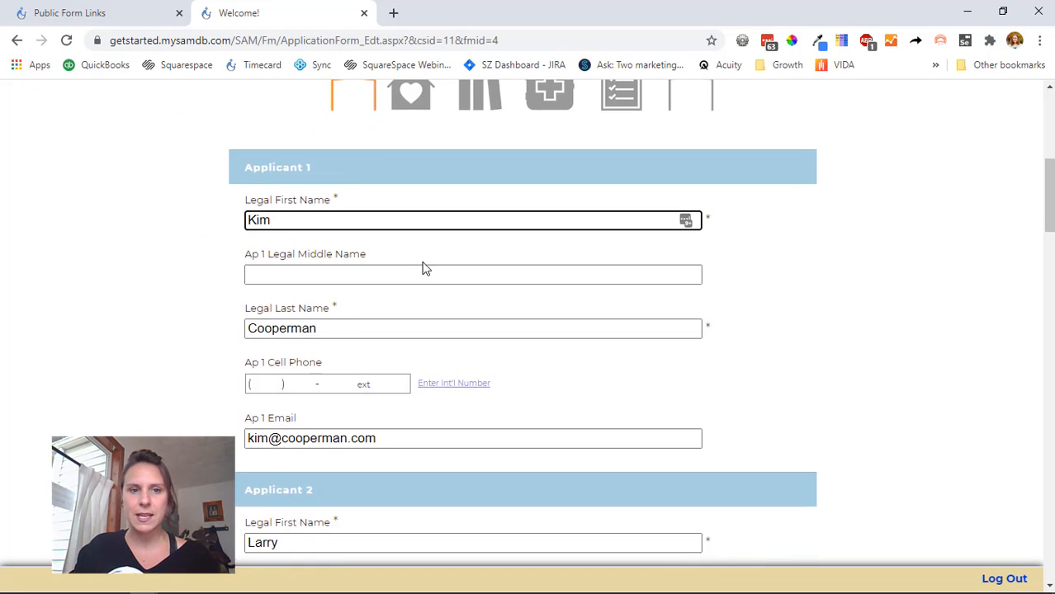
left_click_drag(1049, 212, 1044, 562)
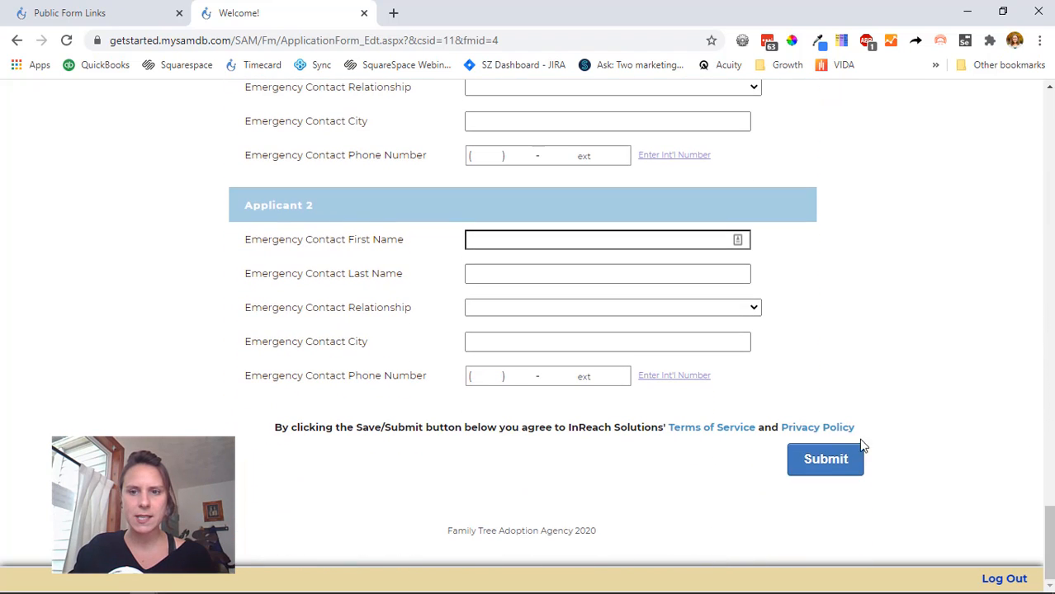
left_click(828, 459)
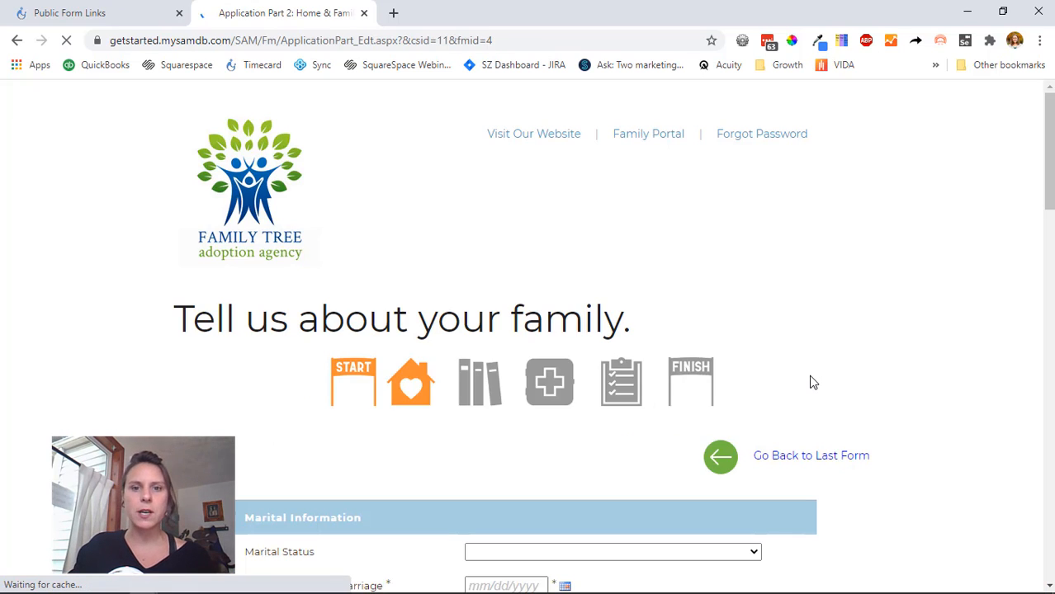
scroll(810, 379, "down", 3)
scroll(810, 382, "down", 2)
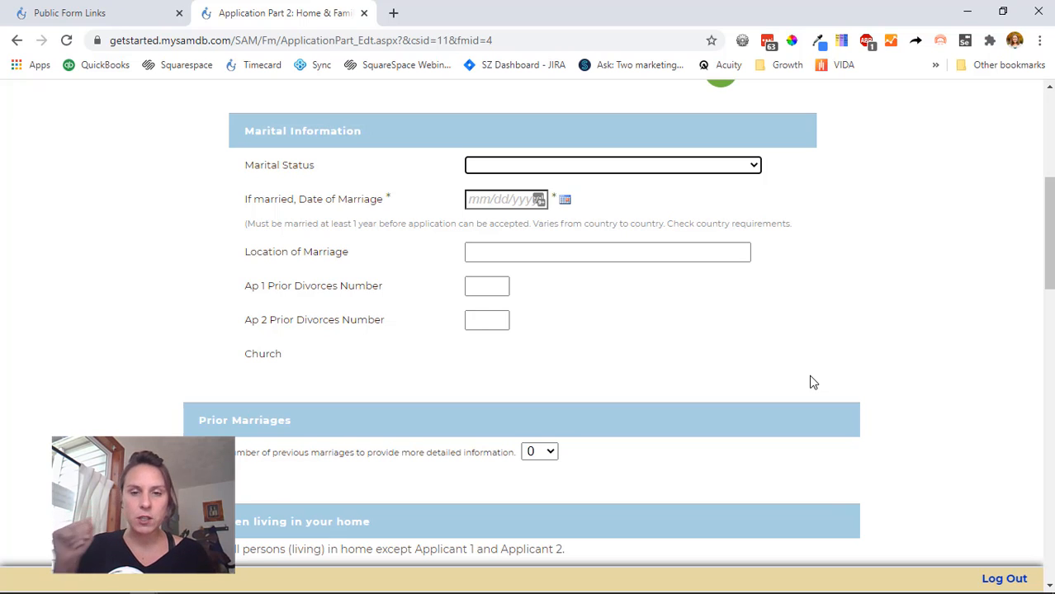
Return to Public Form Links, open Settings in a new tab, and go to the Form Customizer.
left_click(109, 18)
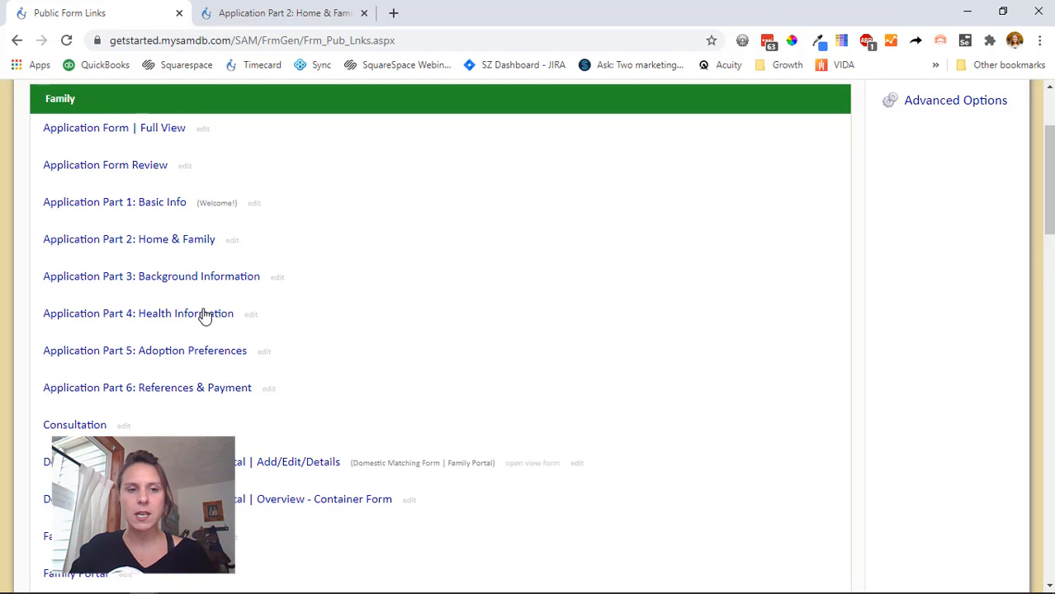
scroll(206, 317, "down", 1)
scroll(208, 316, "up", 1)
scroll(587, 308, "up", 2)
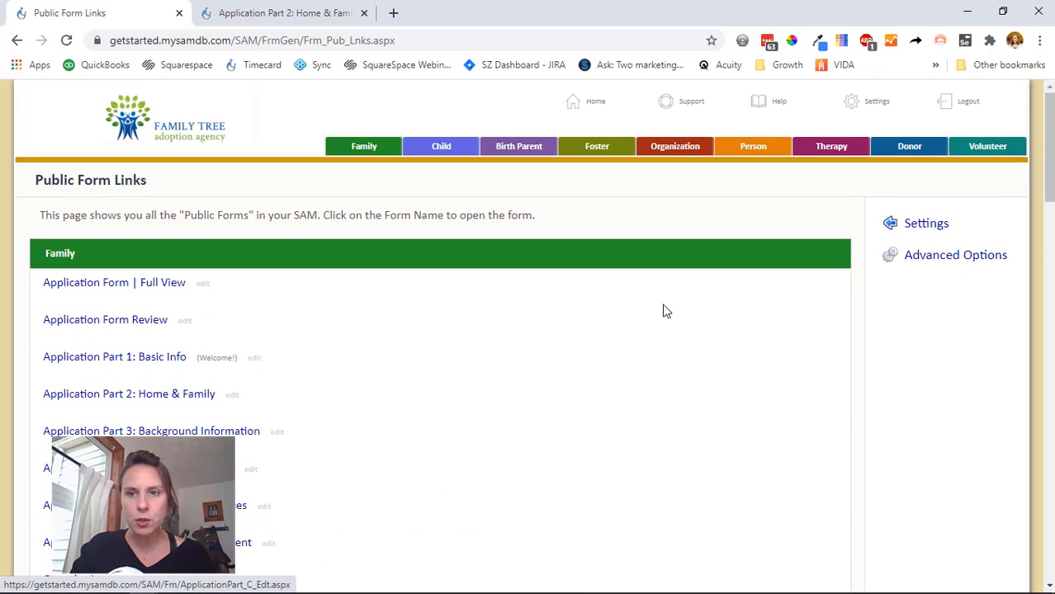
right_click(902, 237)
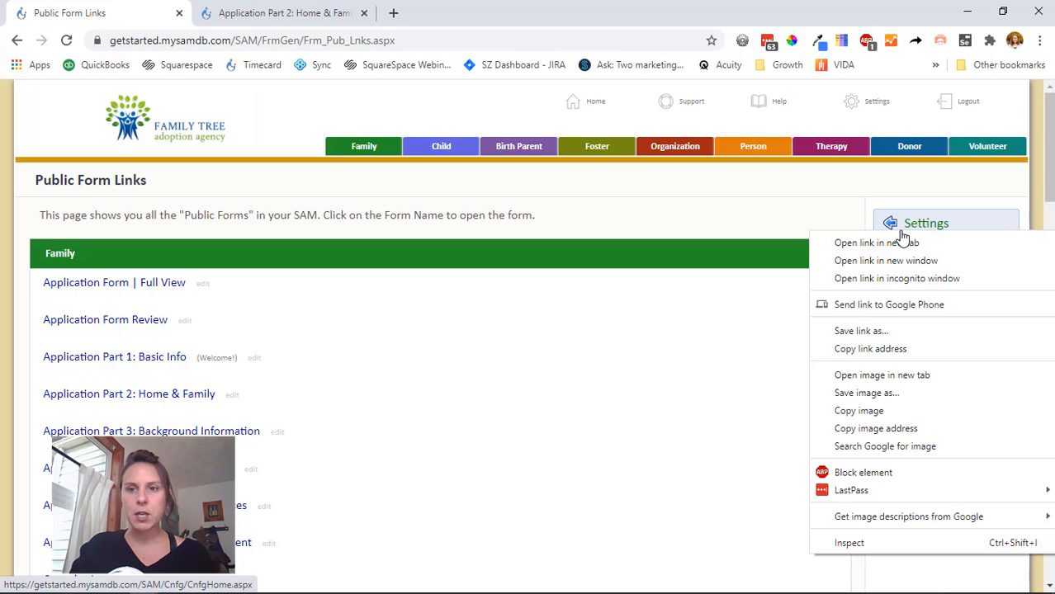
left_click(891, 244)
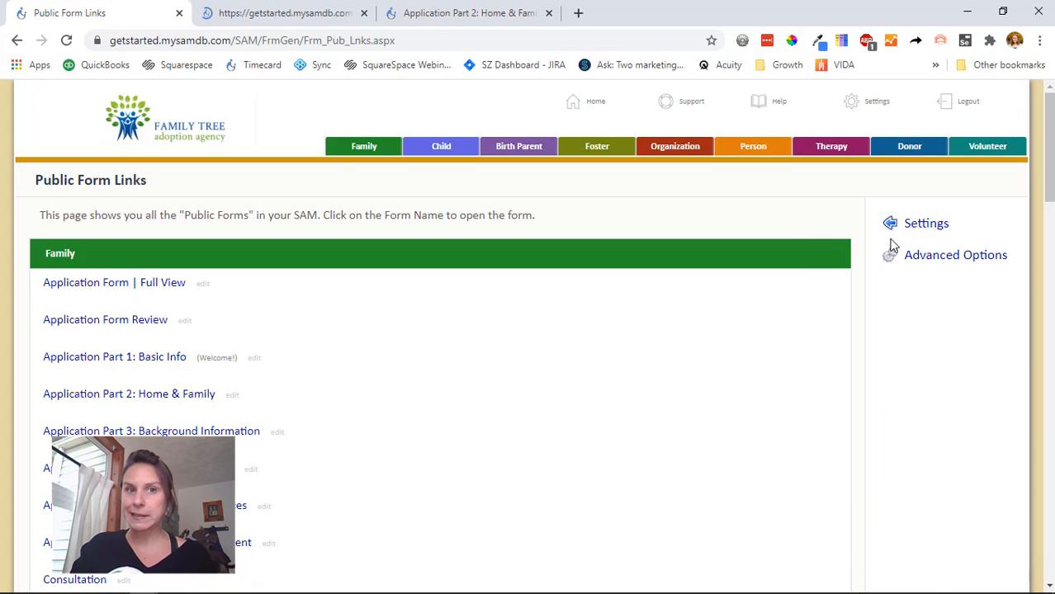
left_click(319, 23)
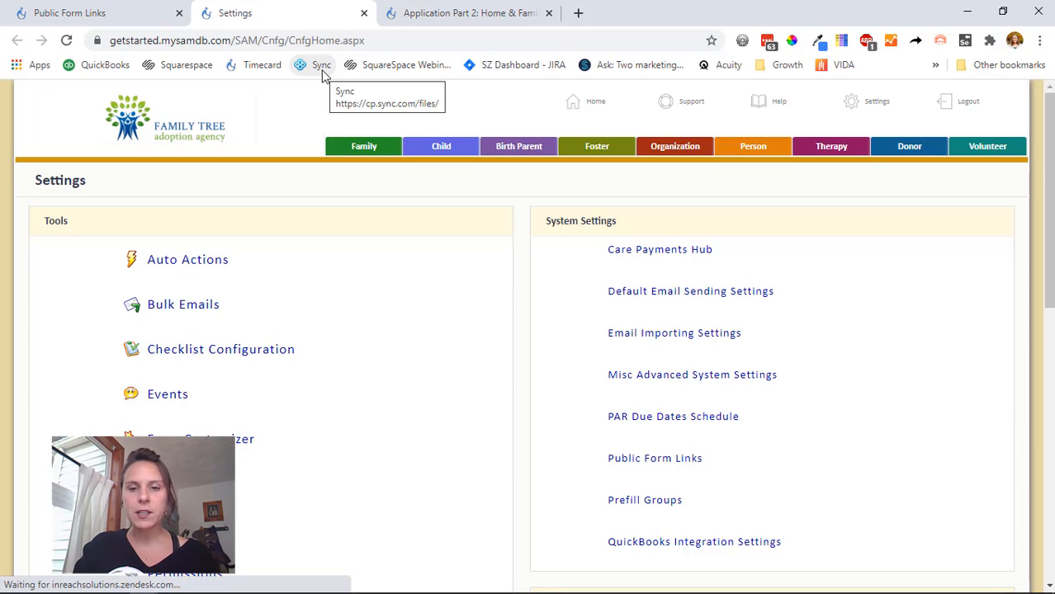
left_click(227, 438)
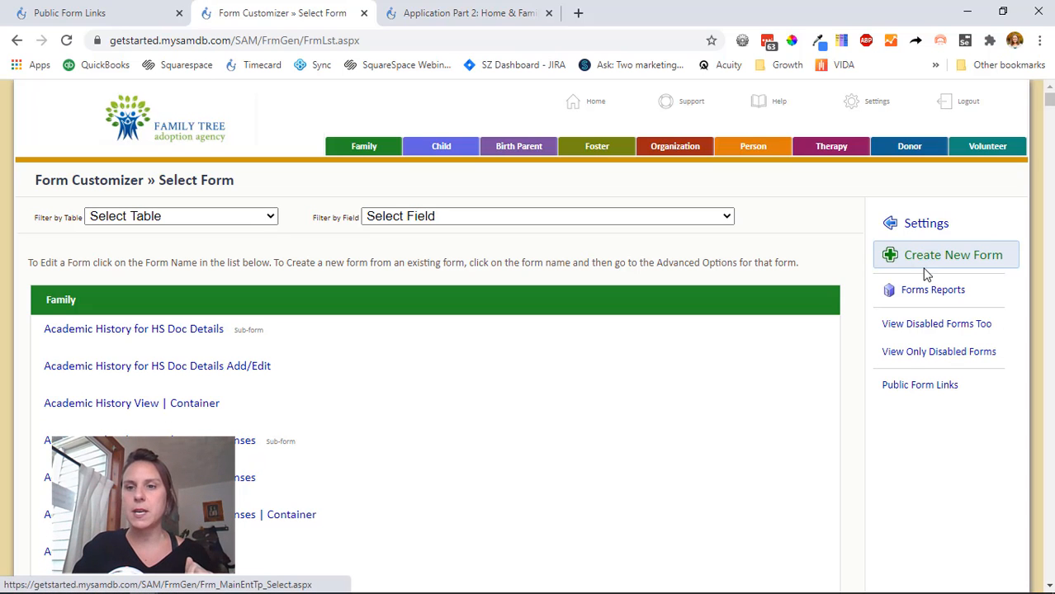
Start a new form for the Family entity type based on the Case table.
left_click(926, 272)
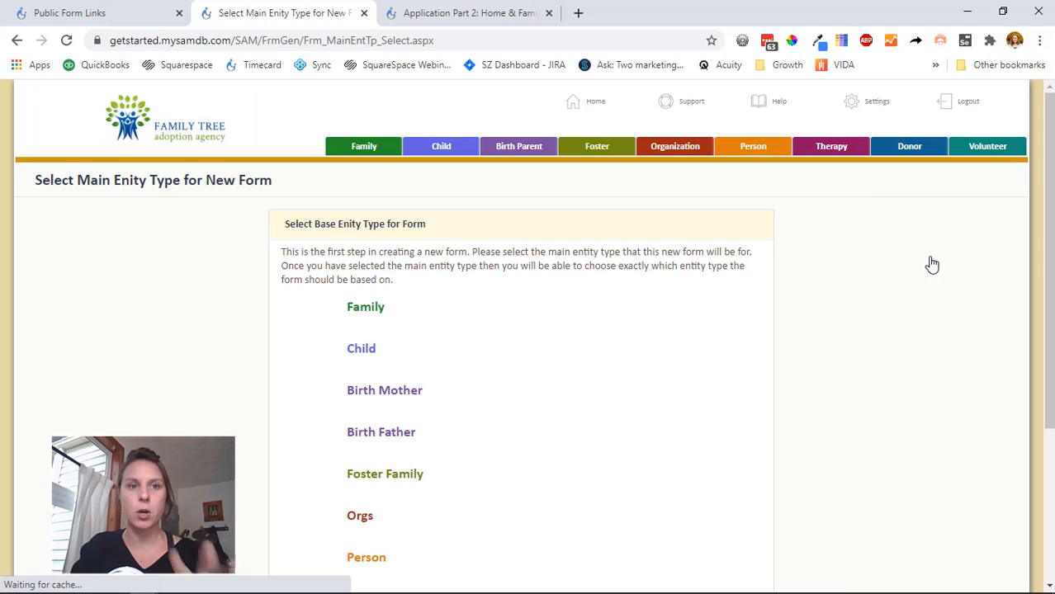
left_click(367, 314)
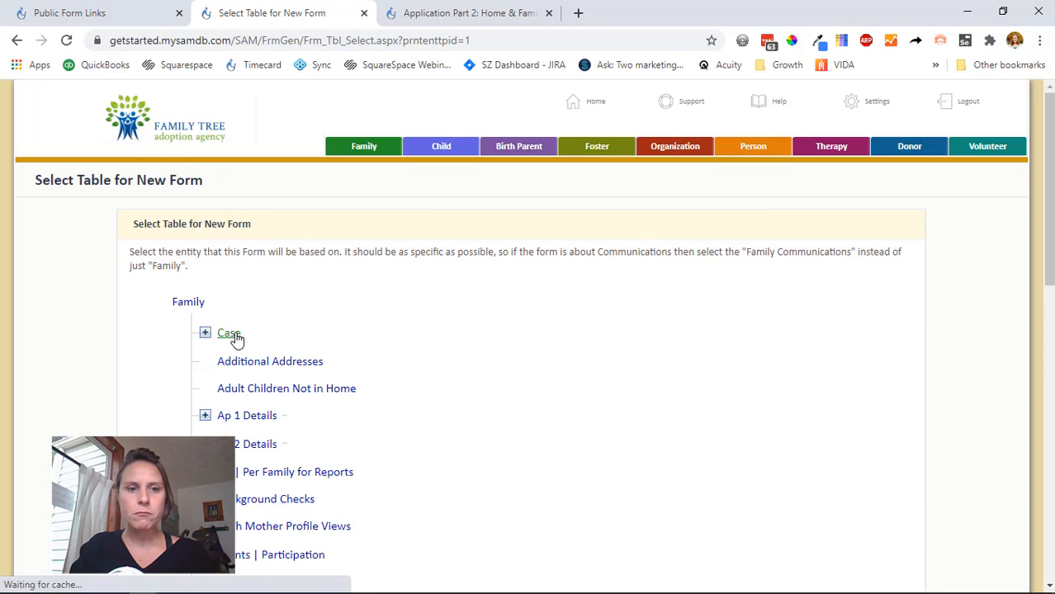
left_click(234, 334)
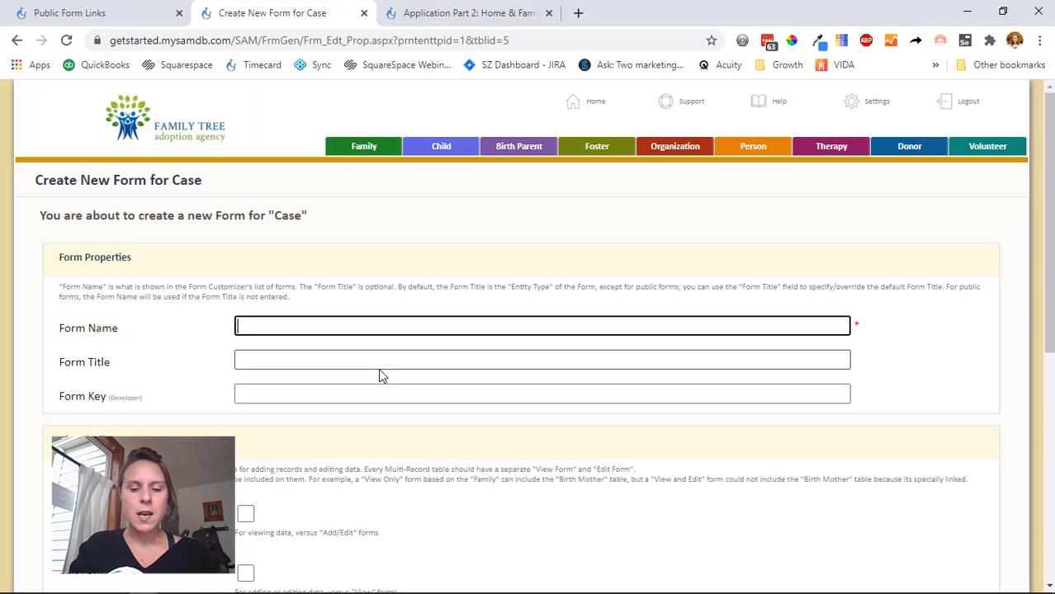
Name the new form "Application | Total Form" and designate it as a View Form.
type("Application ")
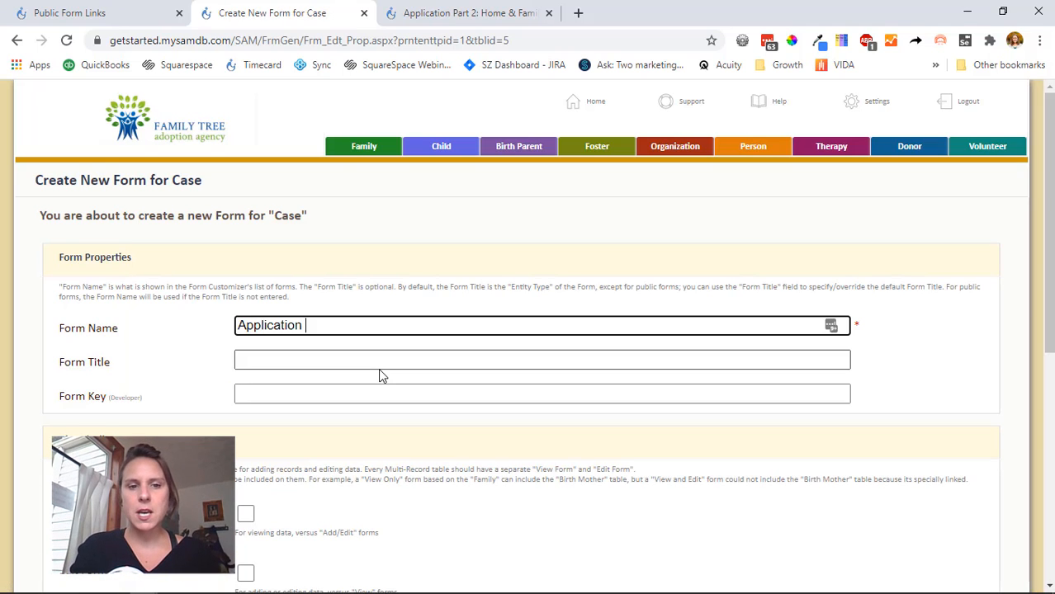
type("| ")
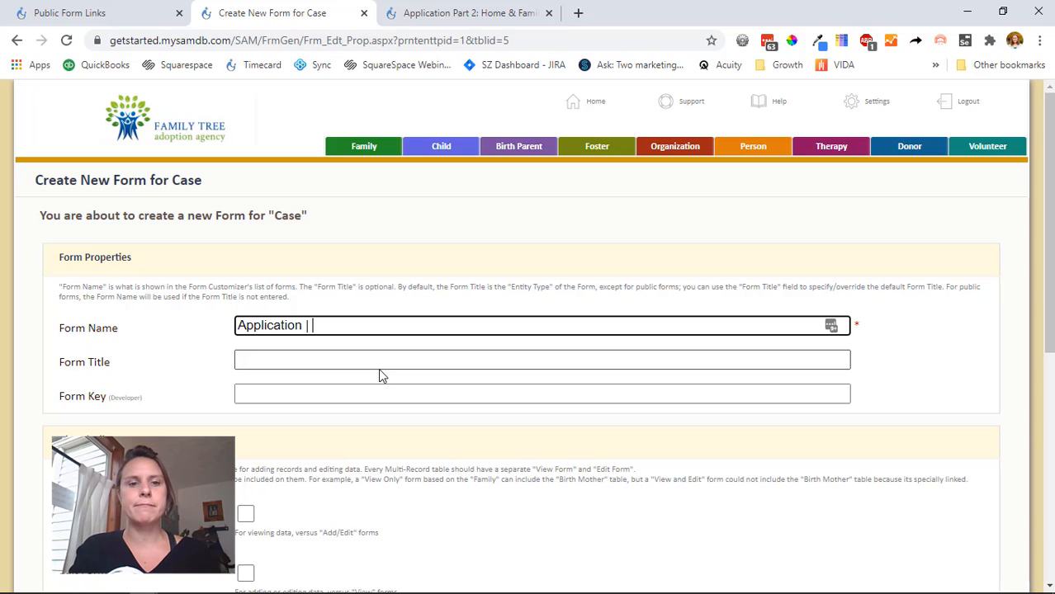
type("Total Form")
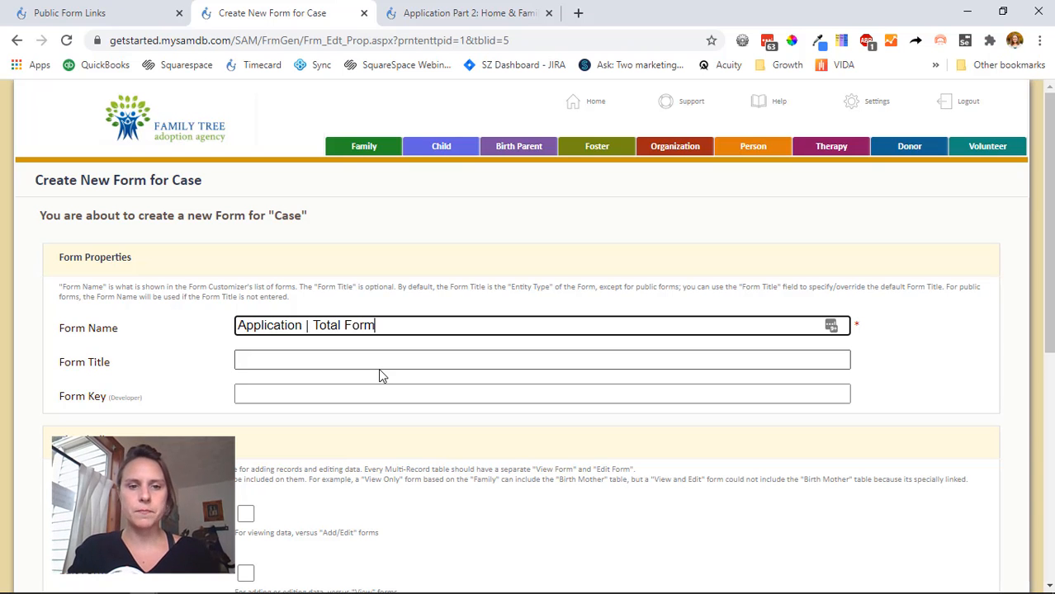
scroll(411, 386, "down", 1)
scroll(412, 385, "down", 3)
left_click(245, 281)
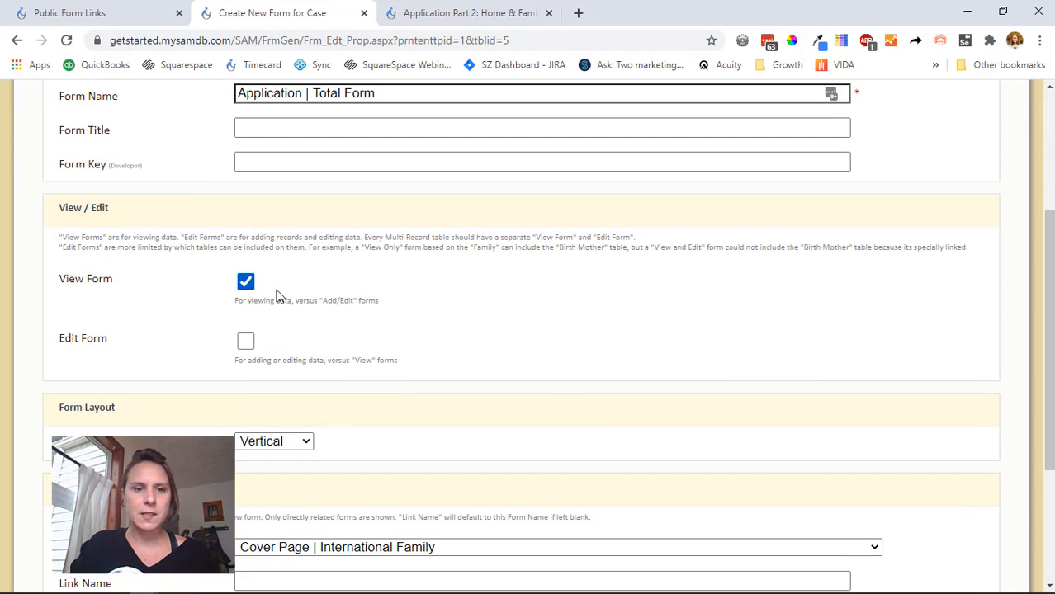
Enable the public form option for the new form and save it.
scroll(478, 377, "down", 3)
scroll(477, 377, "down", 1)
left_click(245, 448)
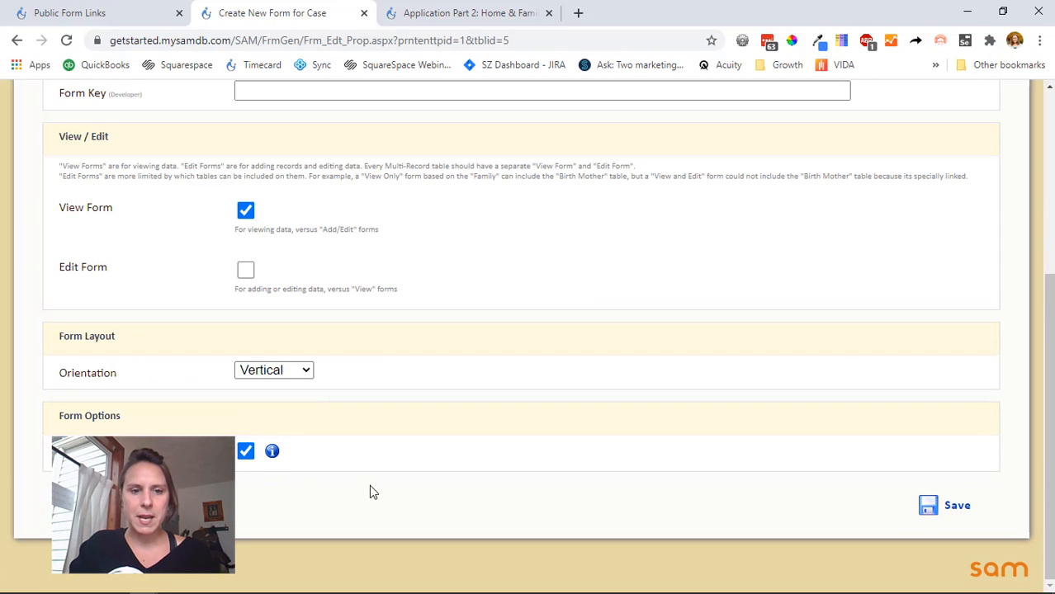
left_click(944, 505)
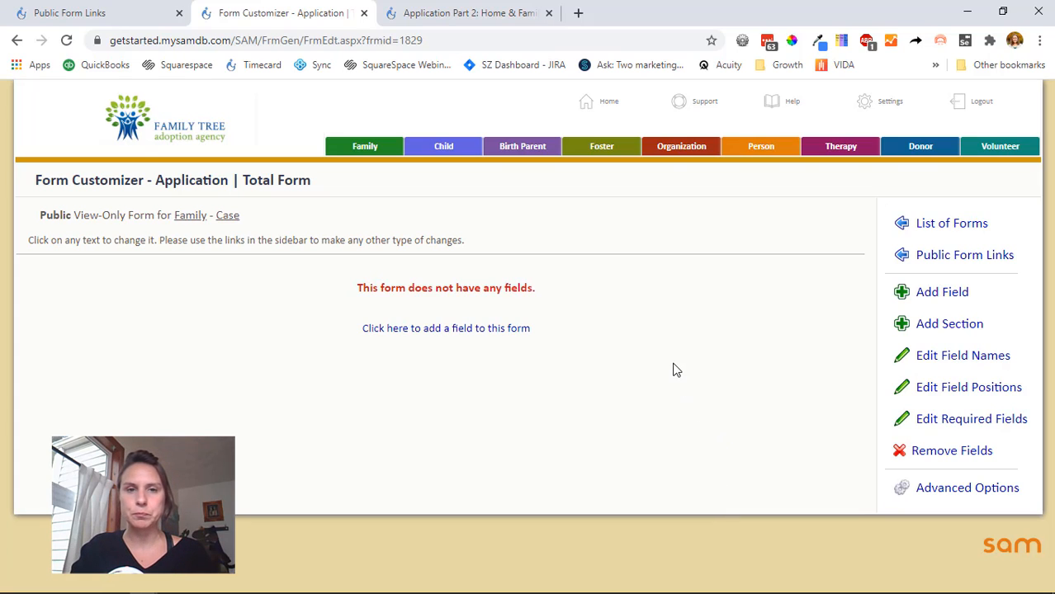
Open Public Form Links in a new tab and review the Family application forms, Parts 1 to 6.
right_click(928, 256)
left_click(876, 262)
left_click(464, 13)
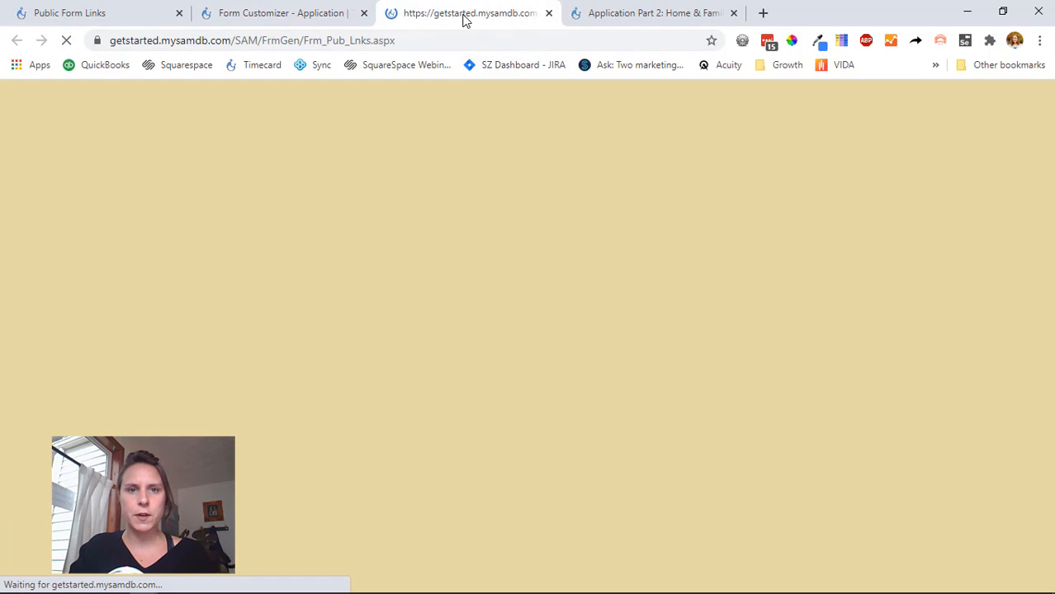
scroll(291, 261, "down", 1)
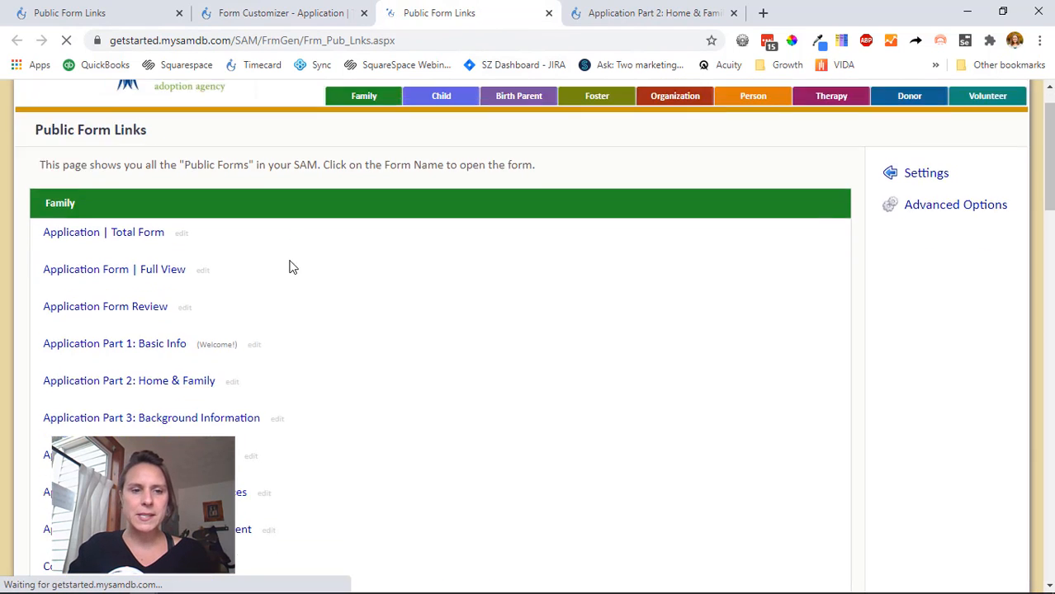
scroll(173, 329, "down", 2)
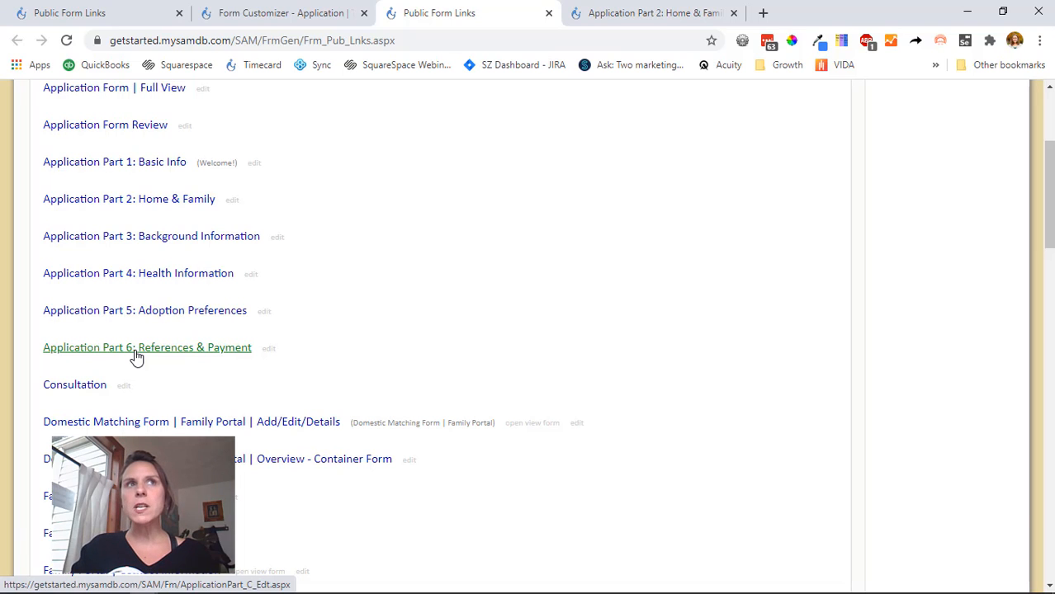
Preview the public form Application Part 1: Basic Info, close it, and open that form for editing in the Form Customizer.
left_click(150, 165)
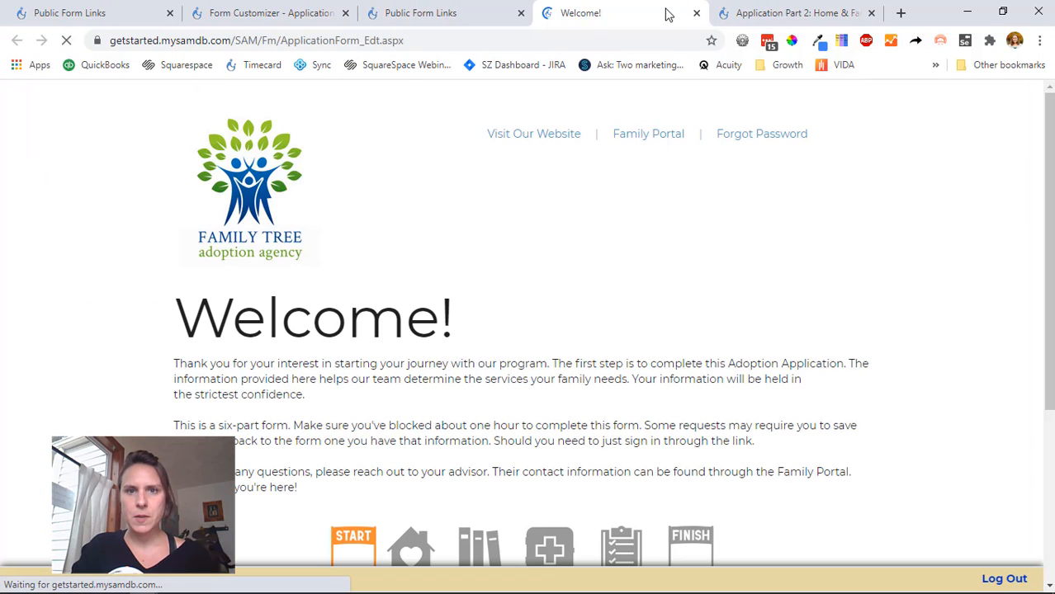
left_click(696, 13)
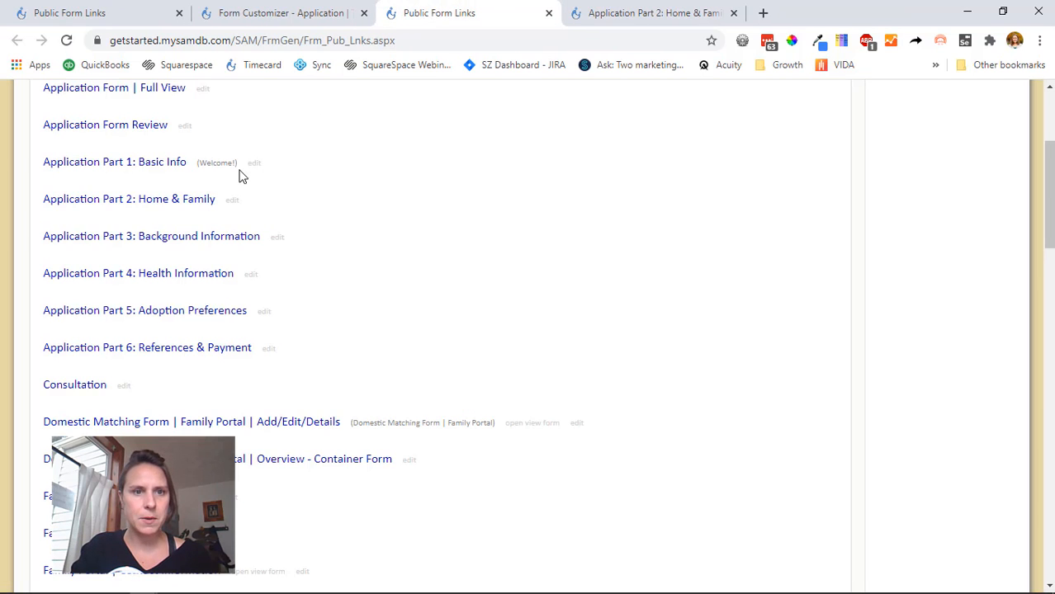
left_click(255, 166)
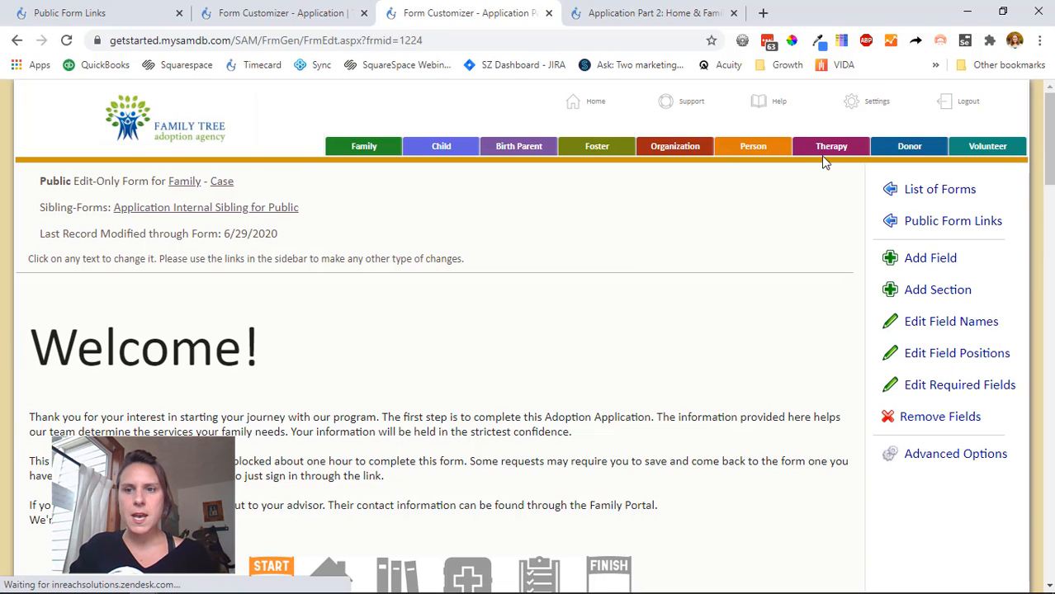
Open the list of forms in a new tab and start a new form based on the Family entity's Case table.
right_click(907, 193)
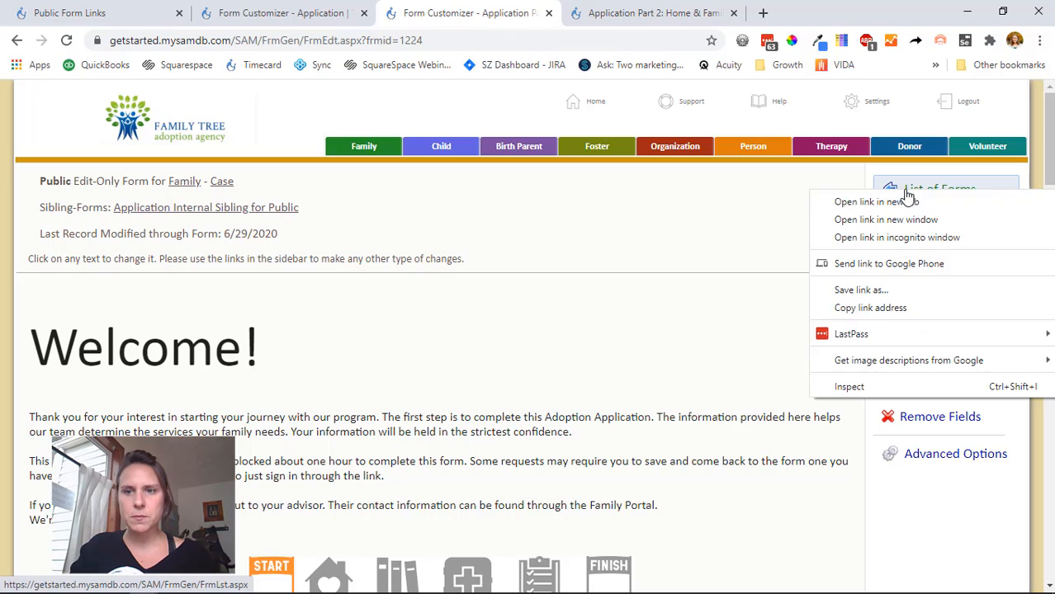
left_click(875, 203)
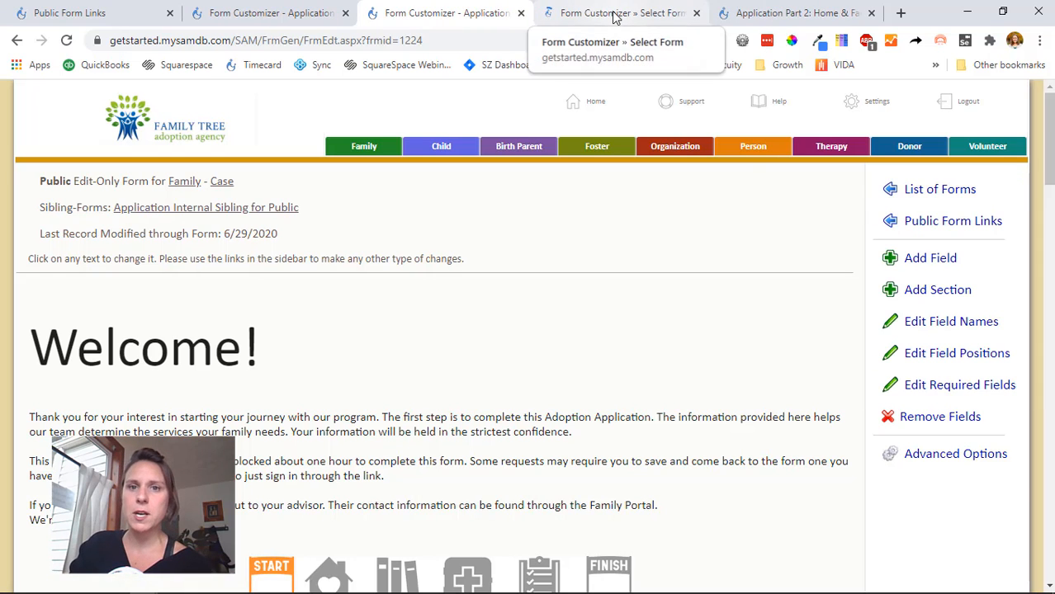
left_click(612, 15)
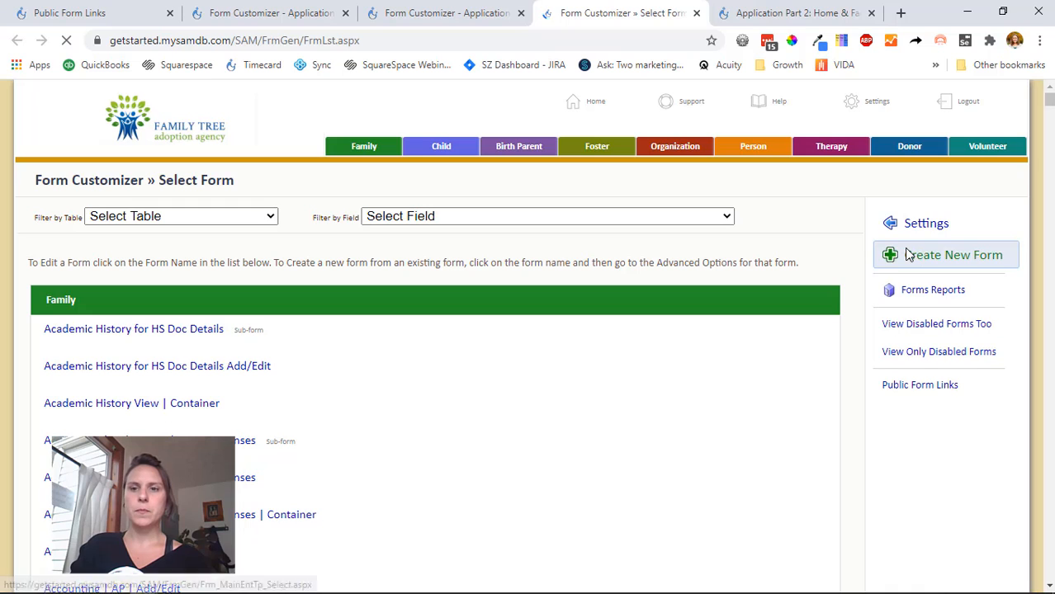
left_click(908, 257)
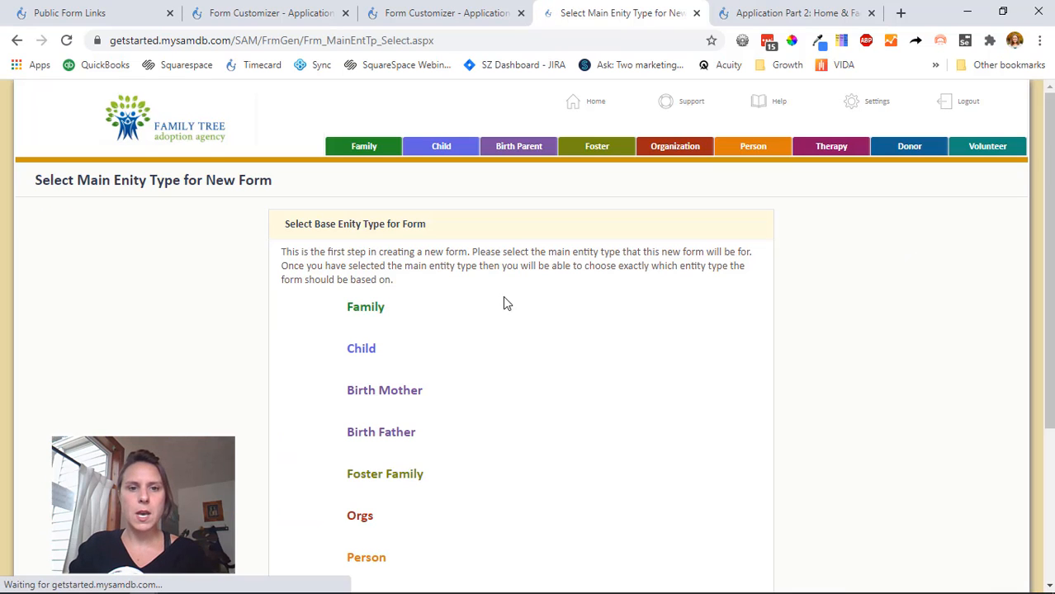
left_click(374, 313)
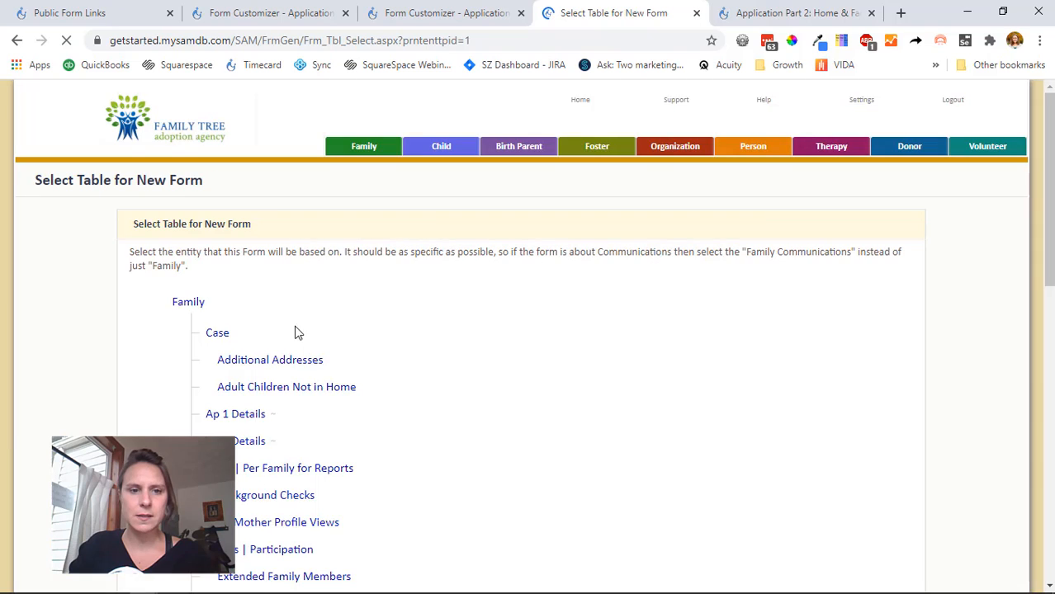
left_click(228, 335)
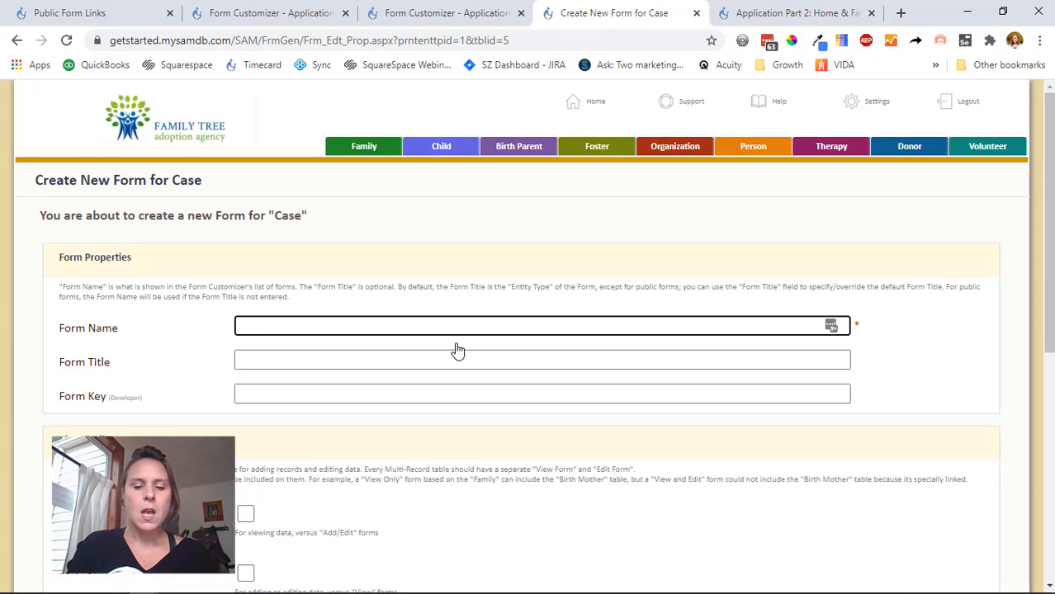
Enter "Application Sibling Form Total:" as the start of the new form's name.
type("Application S")
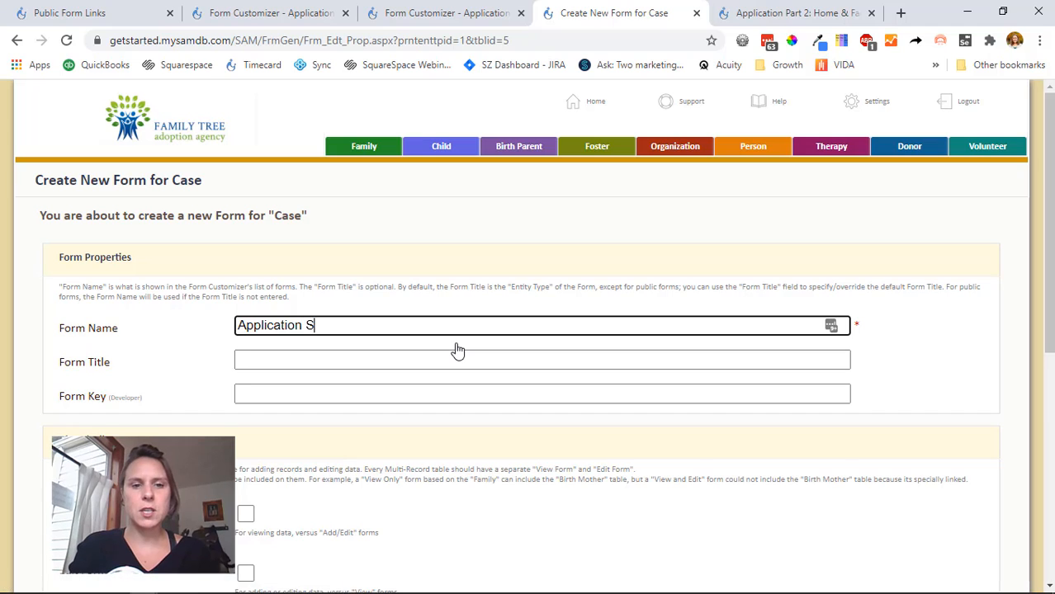
type("ibling Form ")
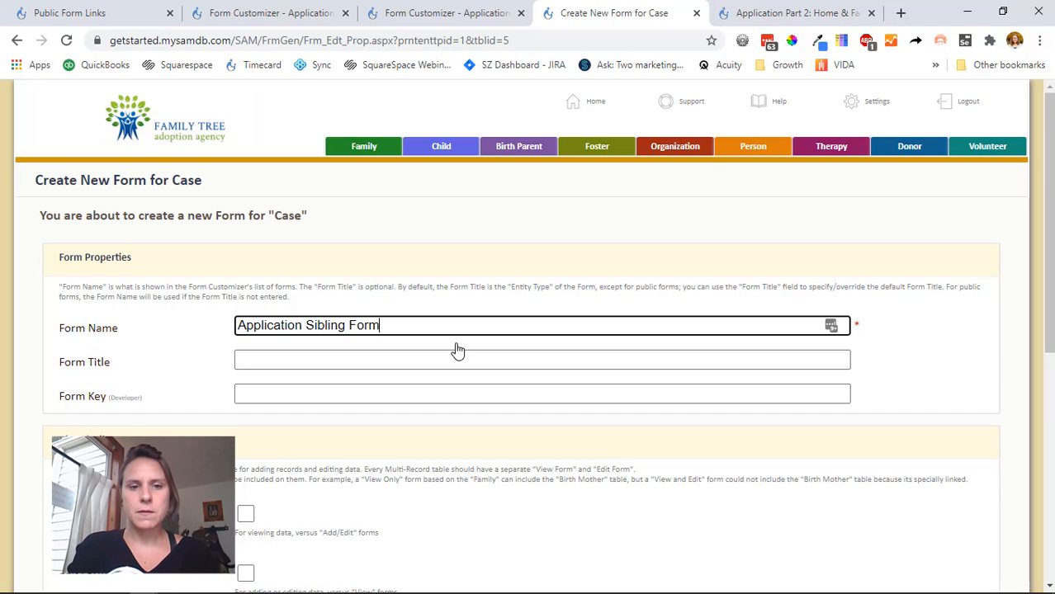
type("To")
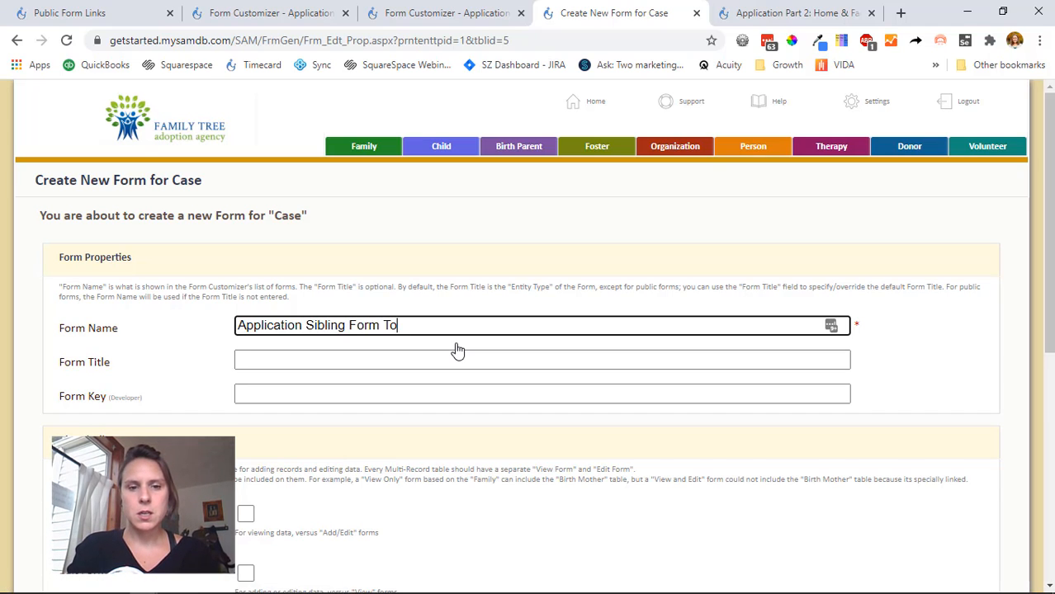
type("tal:")
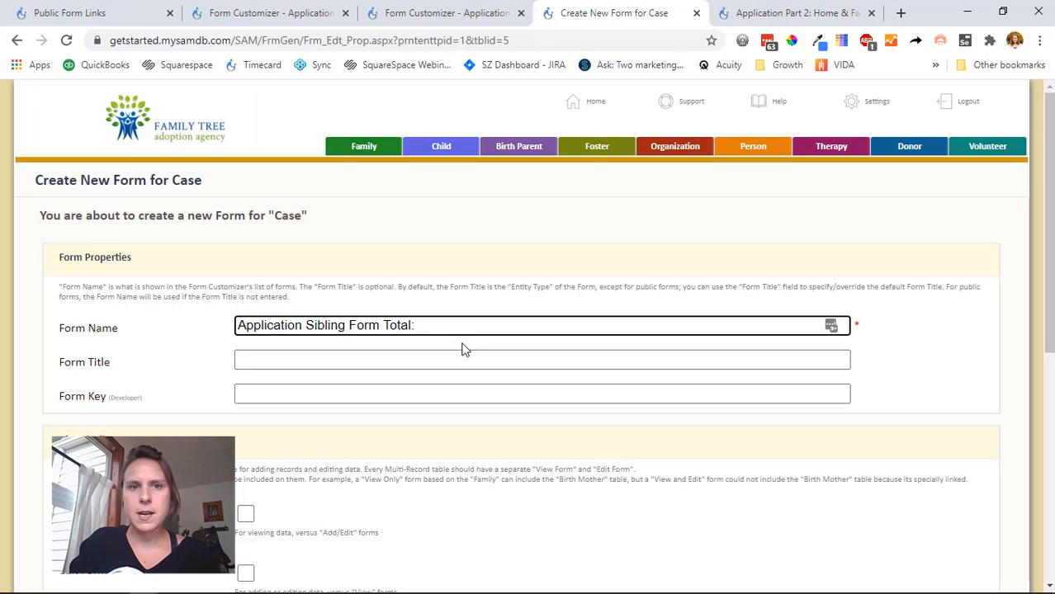
Append "Part 1: Basic Info", copied from the original form's public form properties, and replace the colon after "Total" with "|".
left_click(450, 12)
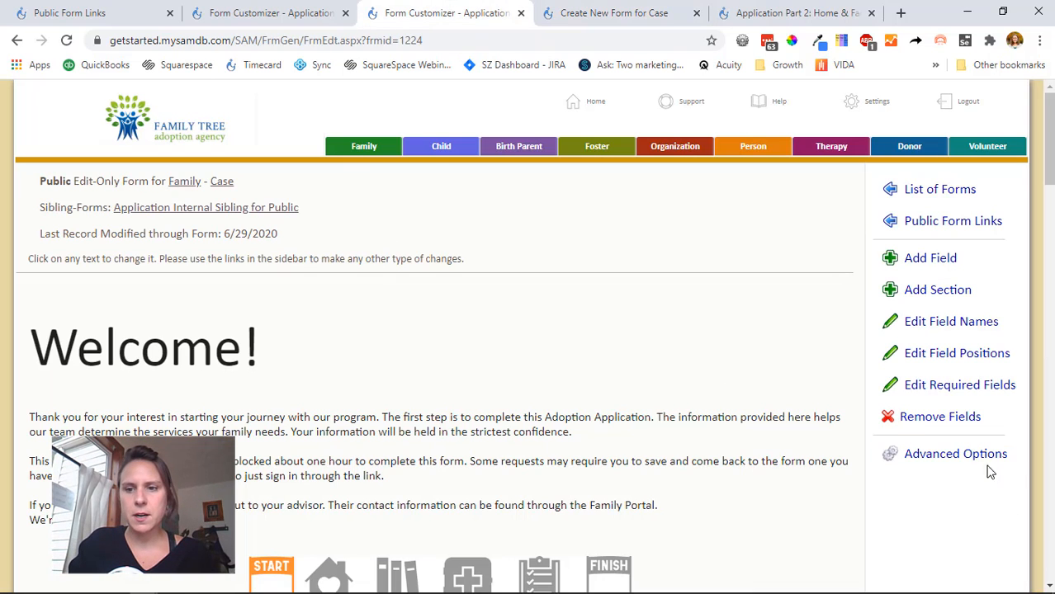
mouse_move(974, 462)
left_click(941, 502)
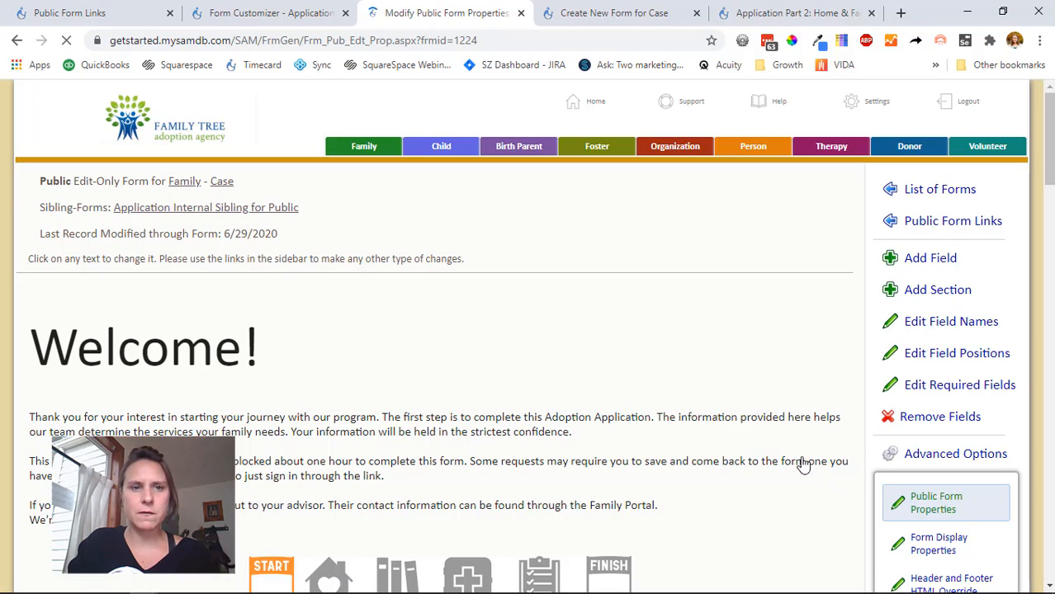
left_click_drag(553, 261, 435, 266)
key("ctrl+c")
left_click(600, 11)
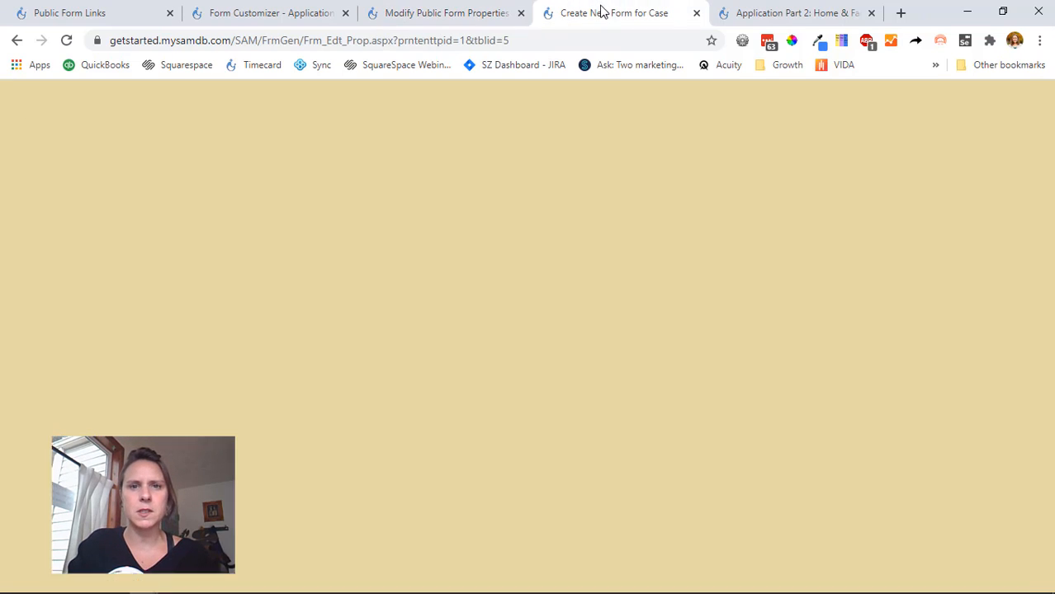
key("ctrl+v")
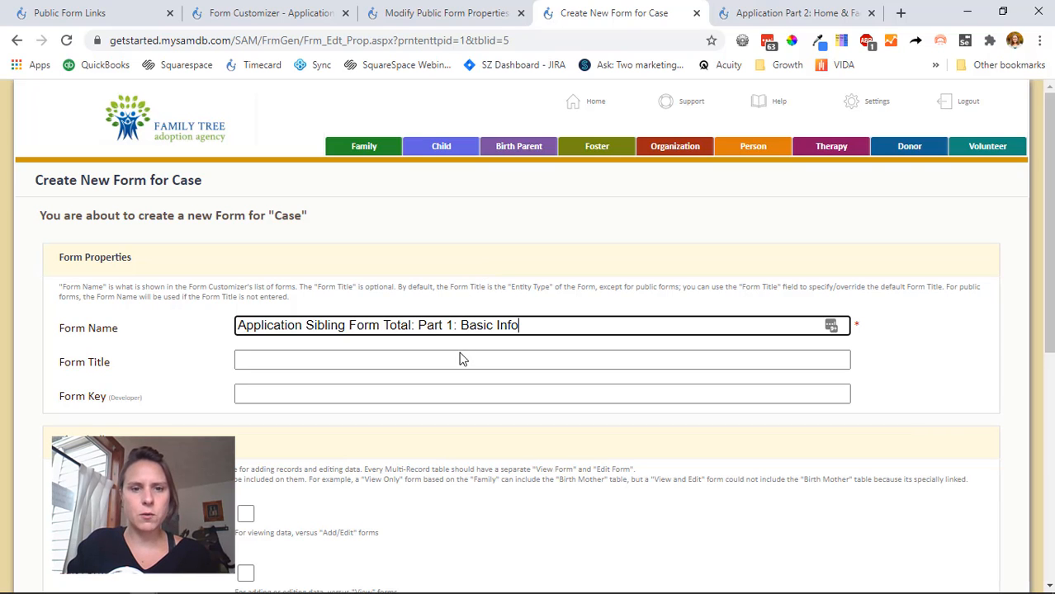
key("BackSpace")
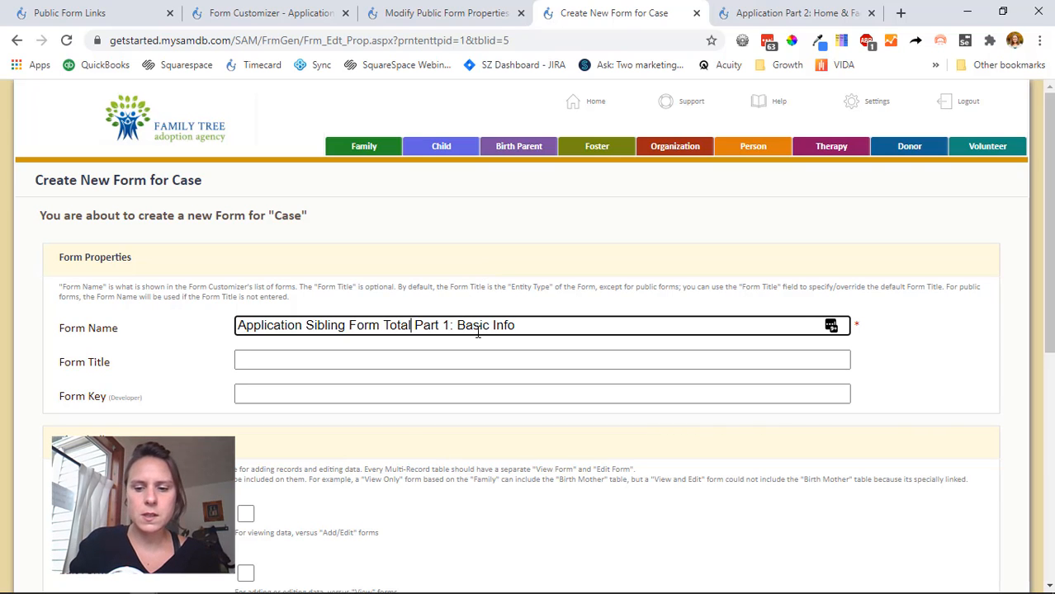
type("|")
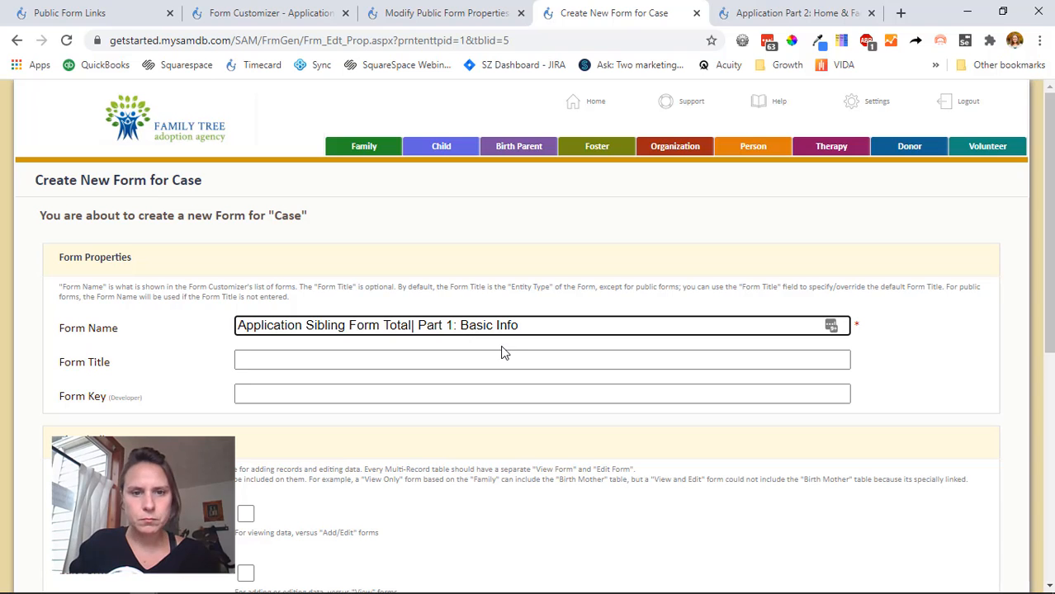
Designate the sibling form as a View Form, enable its public form option and save it.
scroll(520, 359, "down", 3)
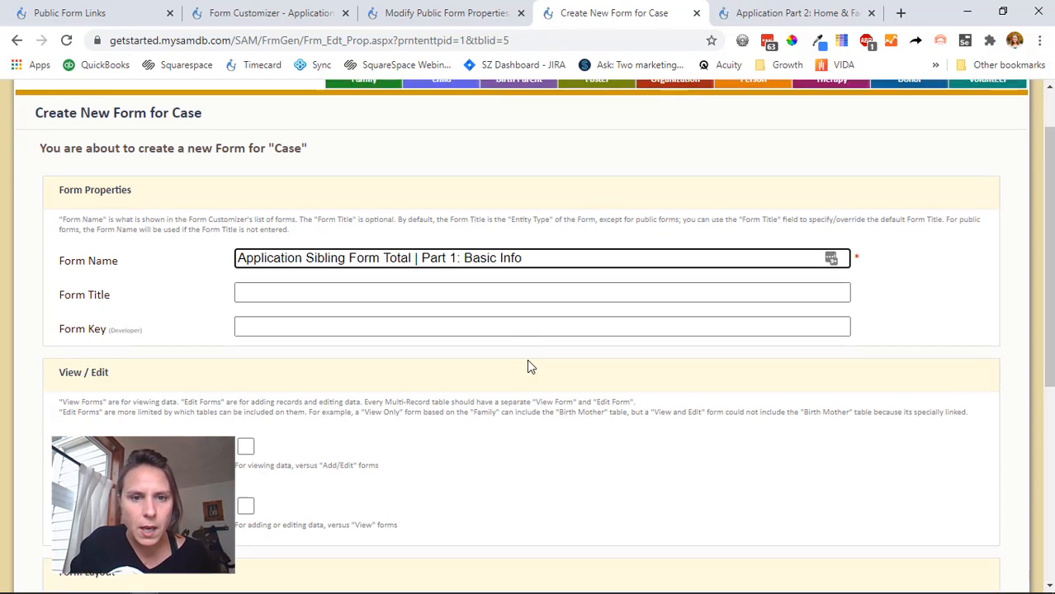
left_click(247, 283)
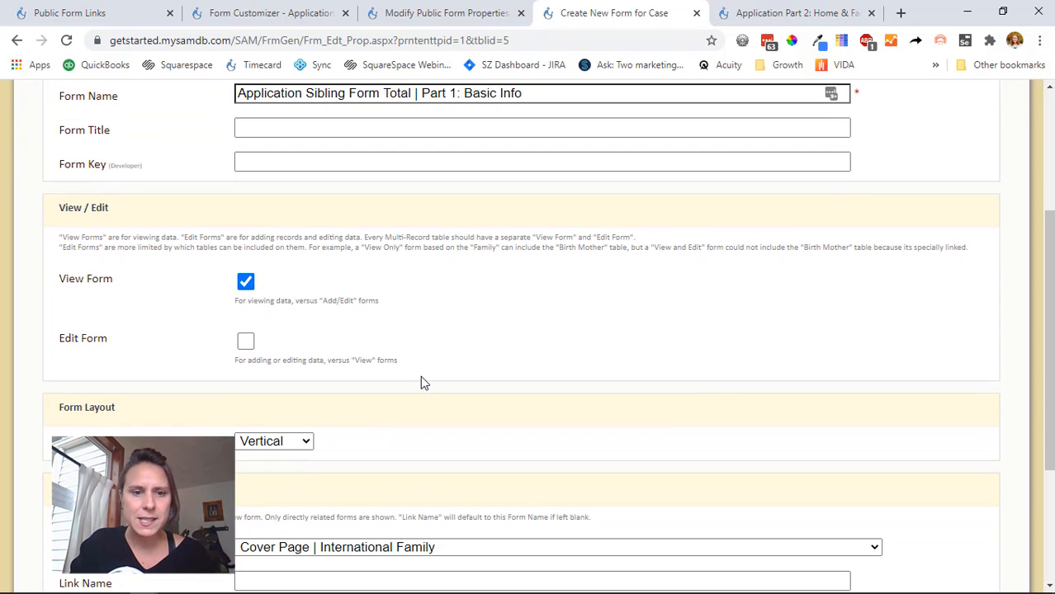
scroll(421, 382, "down", 2)
left_click(245, 451)
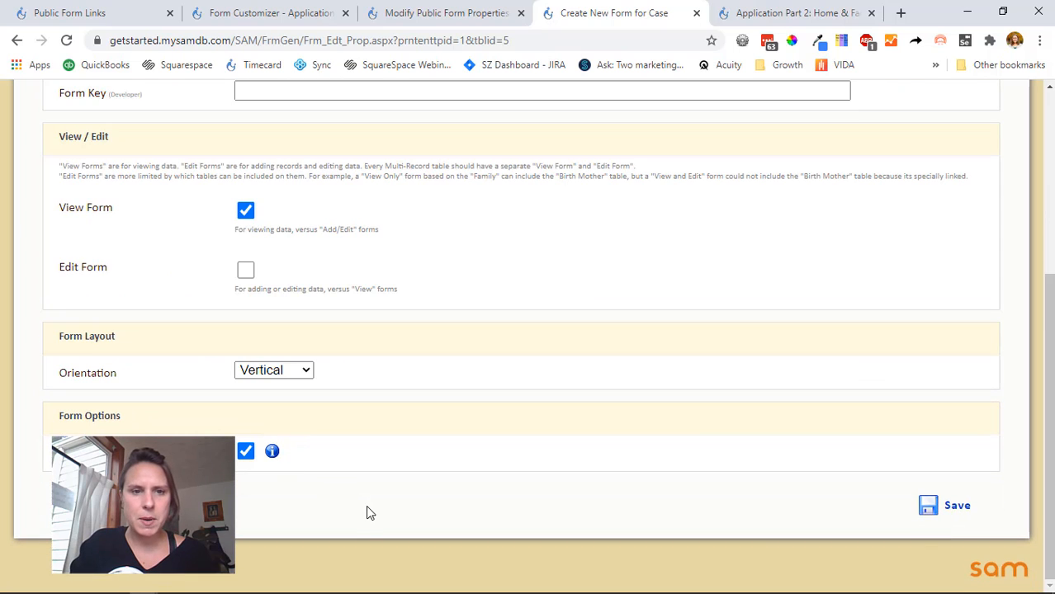
scroll(375, 499, "up", 3)
scroll(377, 499, "down", 3)
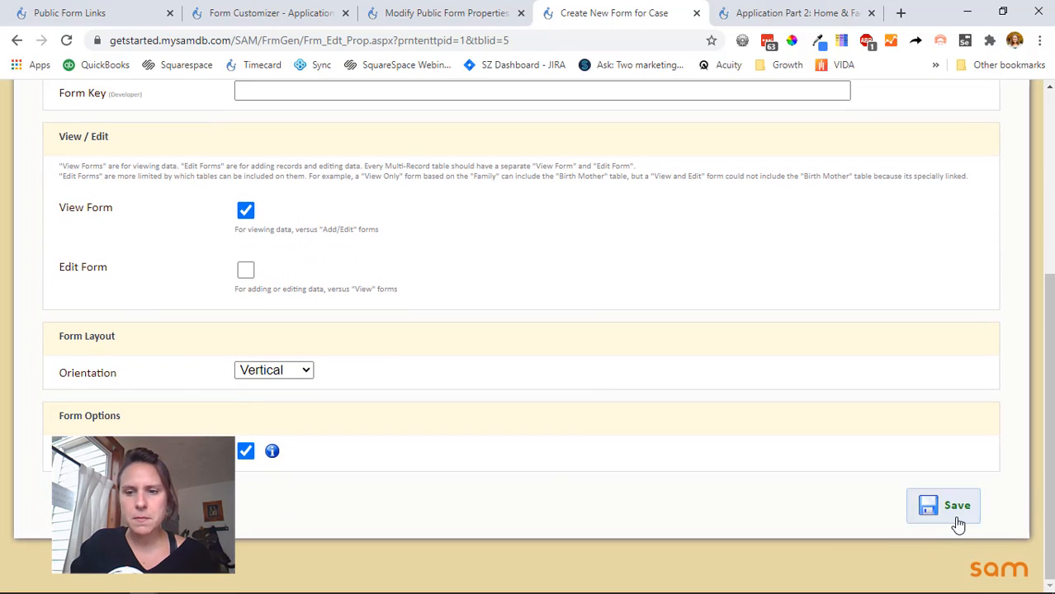
left_click(957, 507)
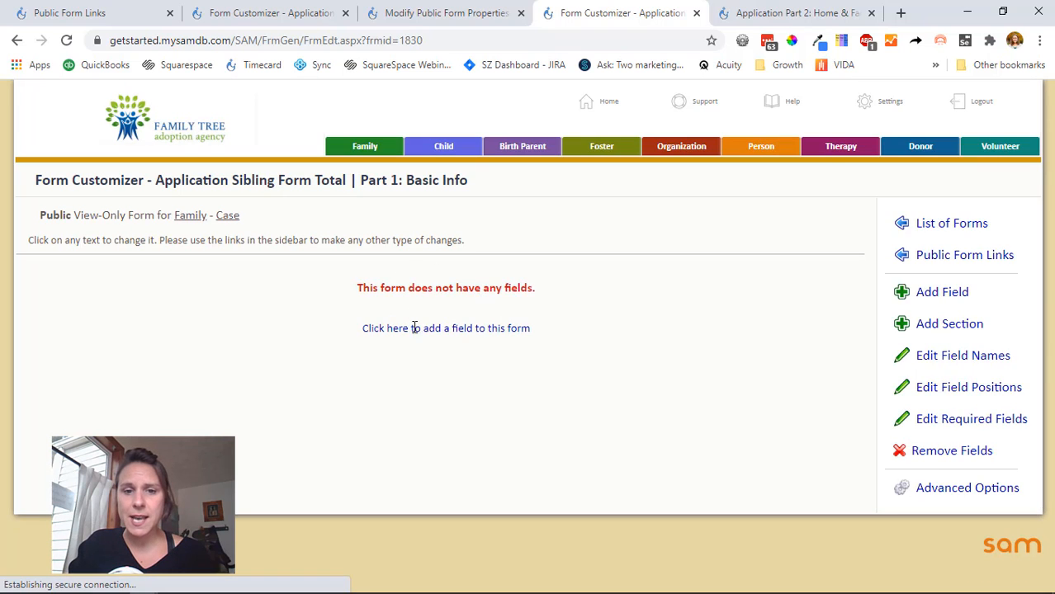
Open the new form's Advanced Form Properties, enable Sub-Form and save the change.
left_click(915, 491)
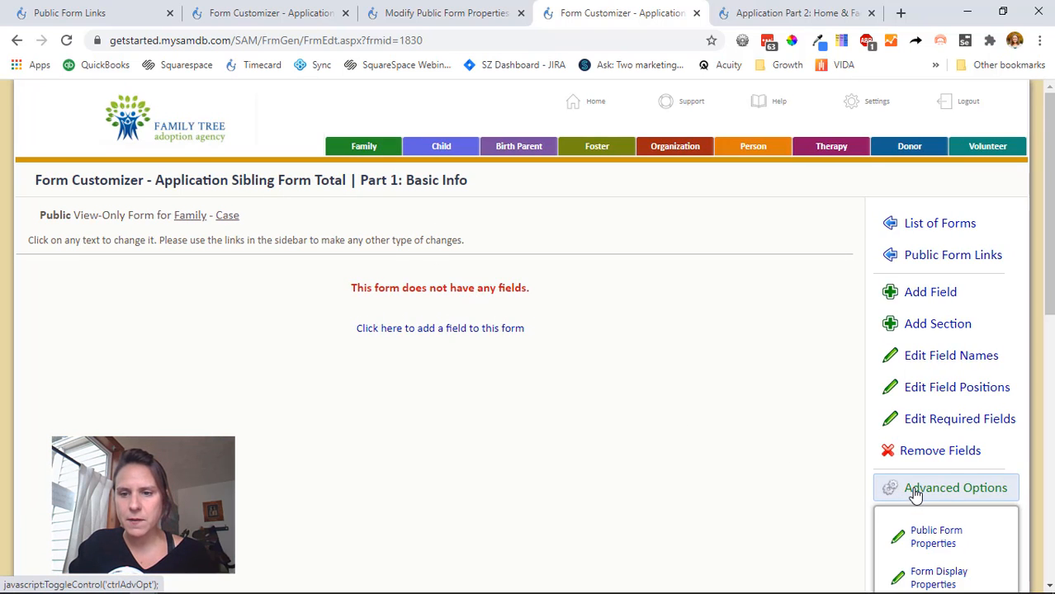
scroll(933, 553, "down", 2)
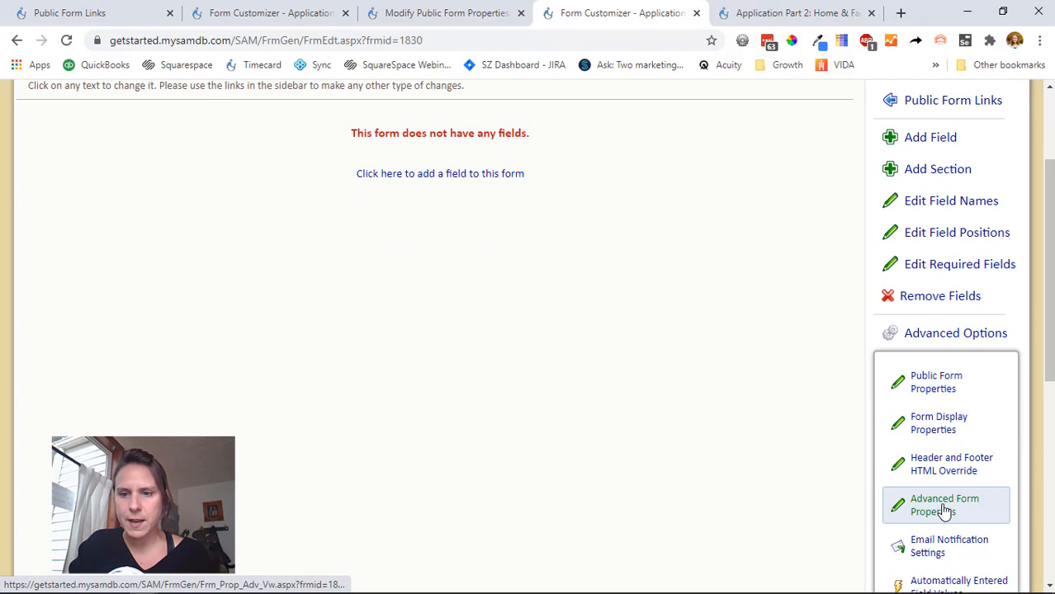
left_click(945, 509)
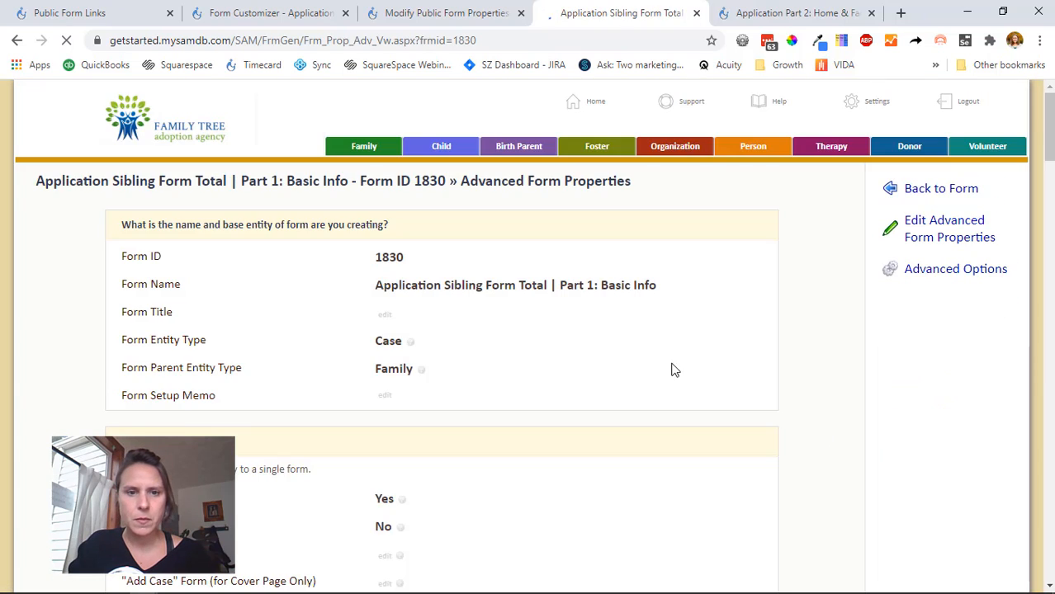
scroll(665, 359, "down", 3)
scroll(640, 354, "down", 2)
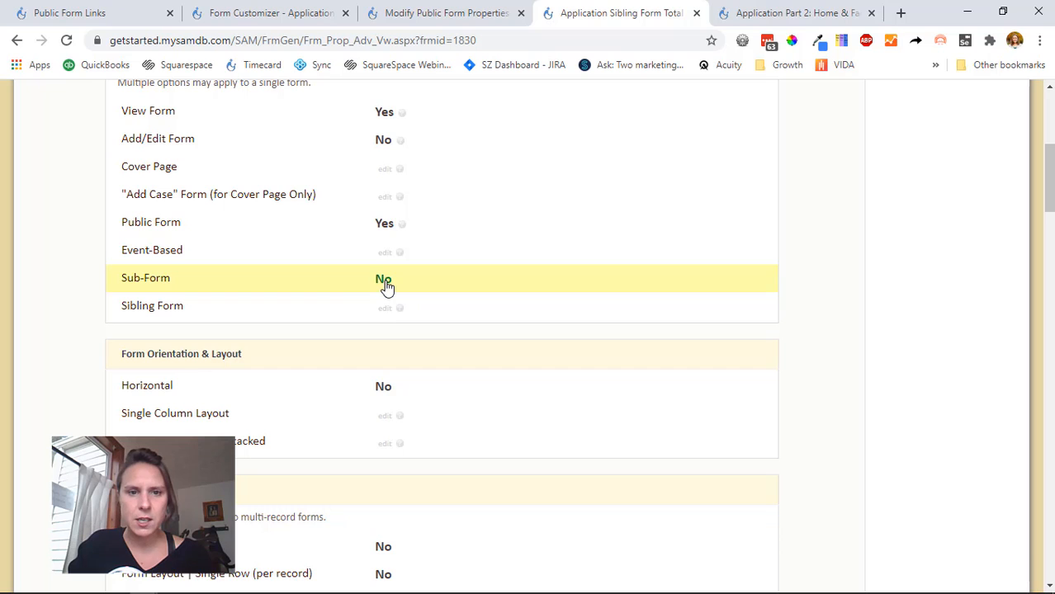
left_click(385, 282)
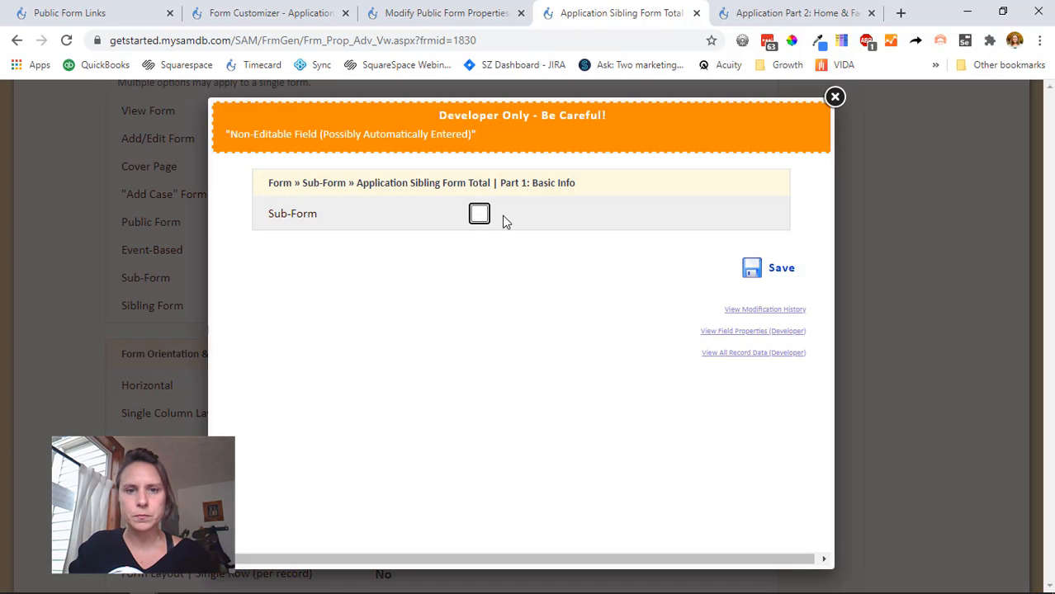
left_click(479, 214)
left_click(768, 263)
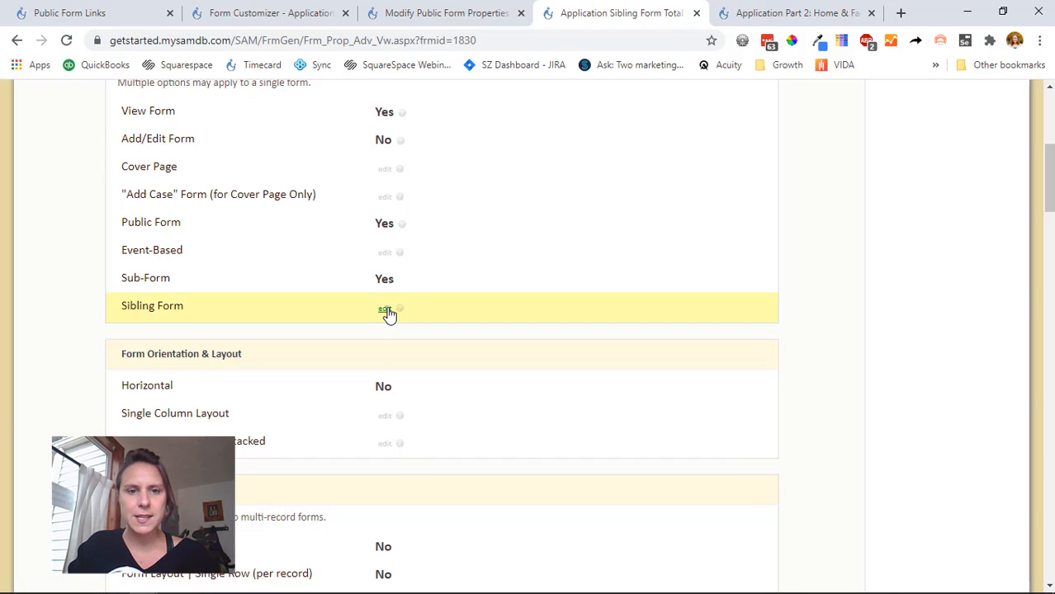
Set the Sibling Form property to "Application Part 1: Basic Info", save it and return to the form.
left_click(385, 310)
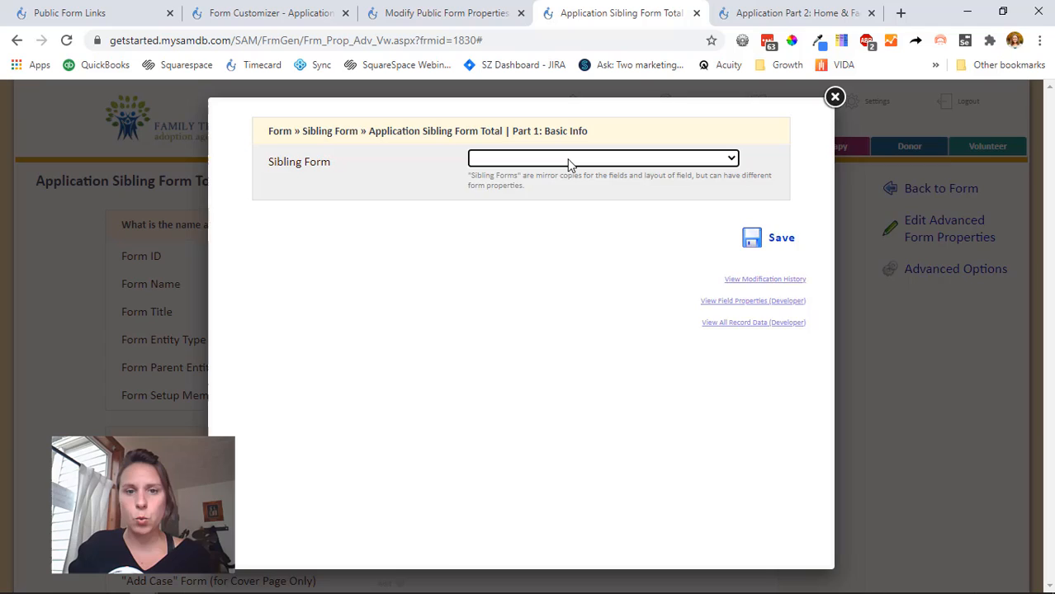
left_click(568, 161)
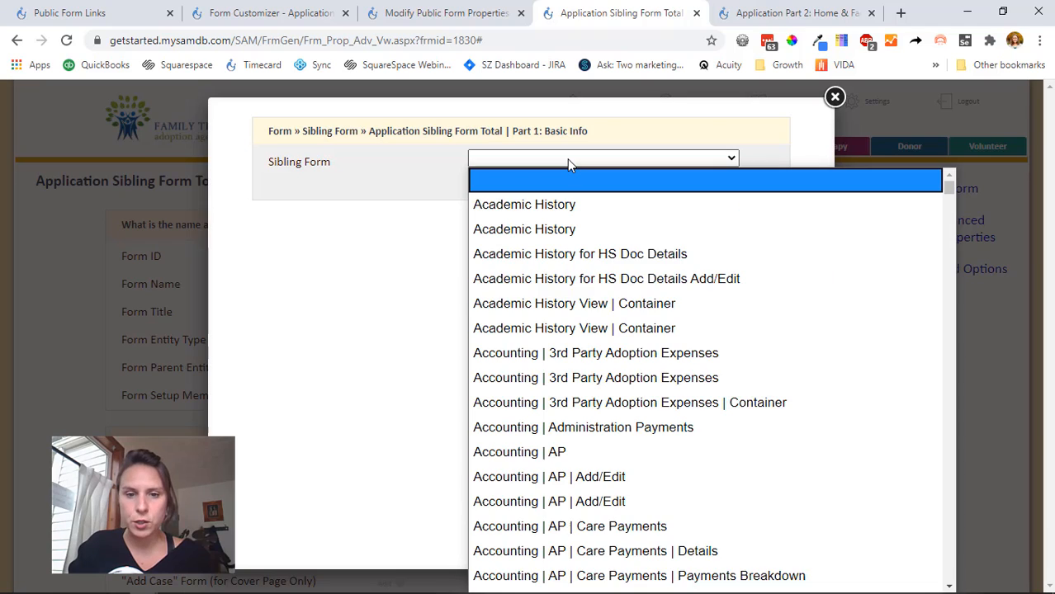
scroll(601, 330, "down", 15)
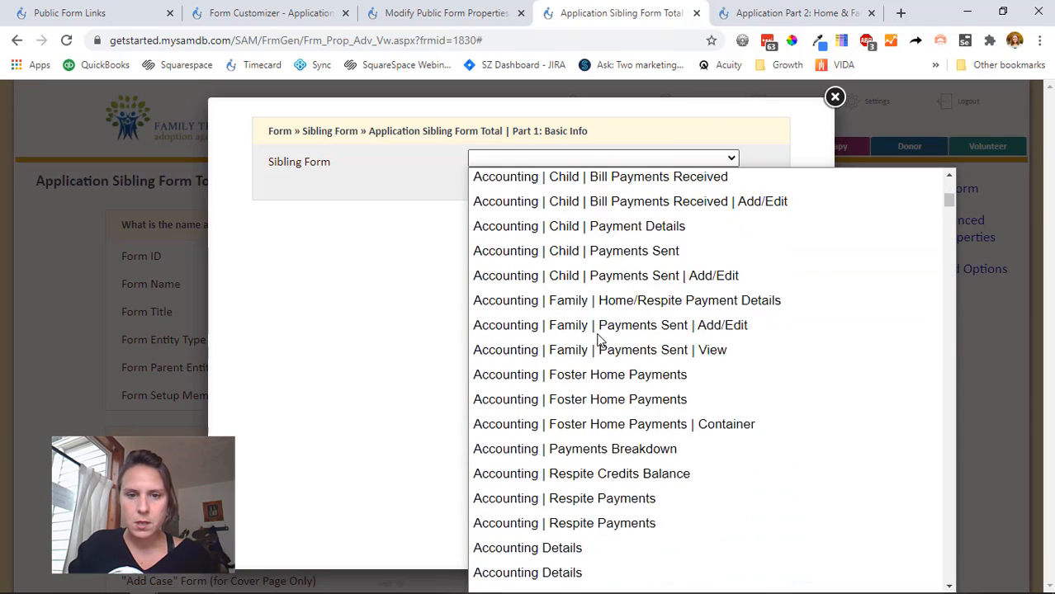
scroll(600, 347, "down", 2)
type("app")
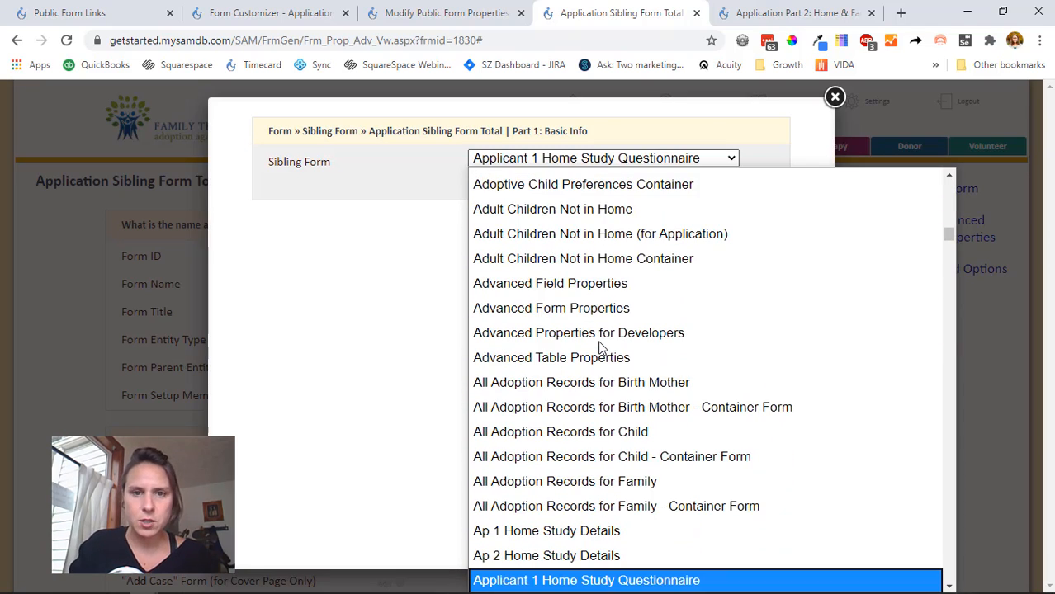
scroll(603, 349, "down", 4)
scroll(604, 351, "down", 2)
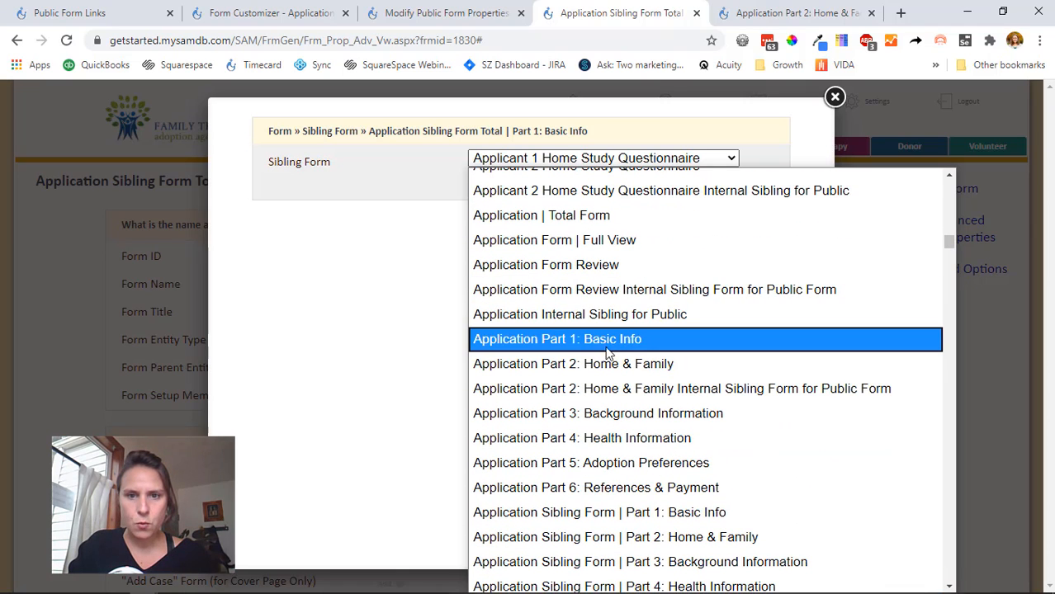
left_click(602, 345)
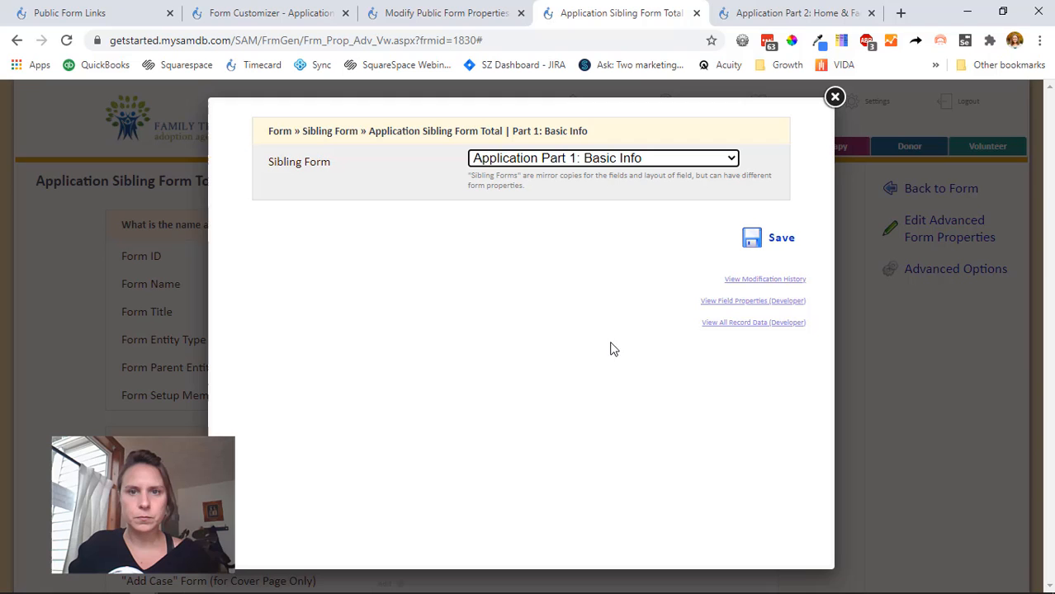
left_click(779, 246)
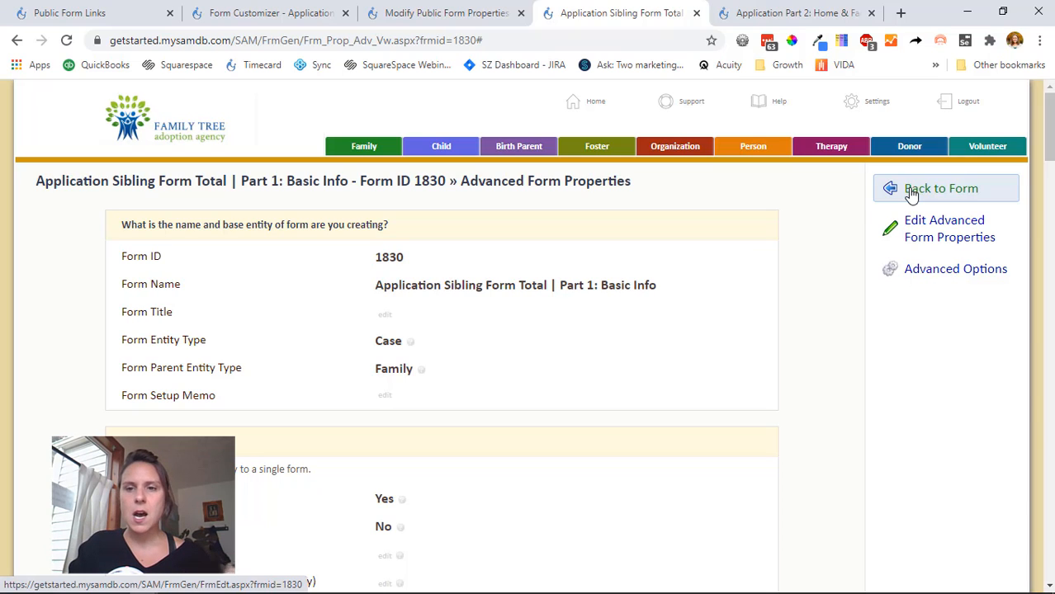
left_click(911, 191)
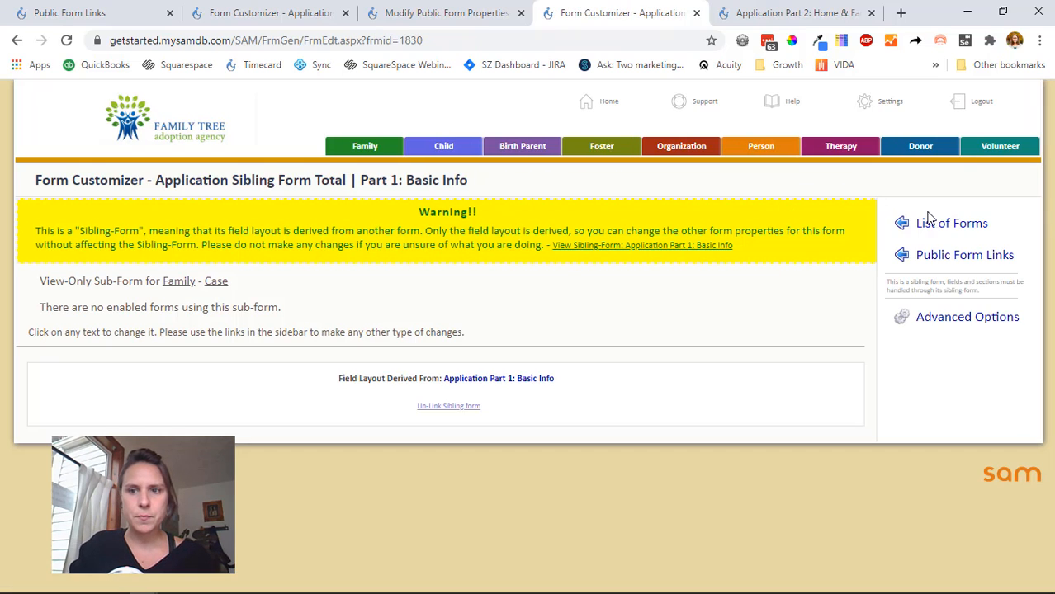
Start creating another form based on the Family Case table and begin its form name with "Application".
left_click(948, 230)
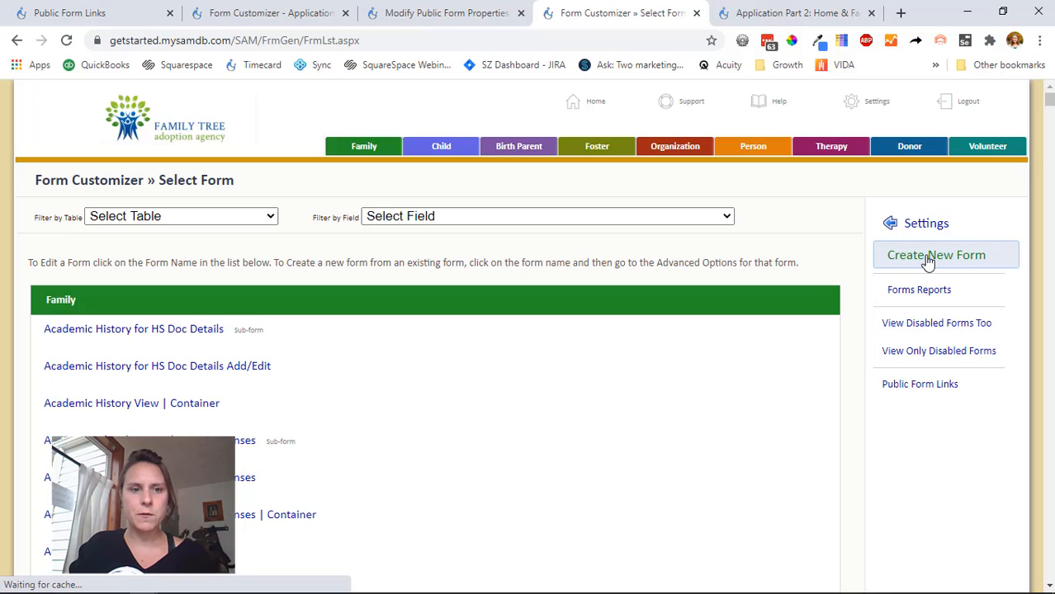
left_click(928, 258)
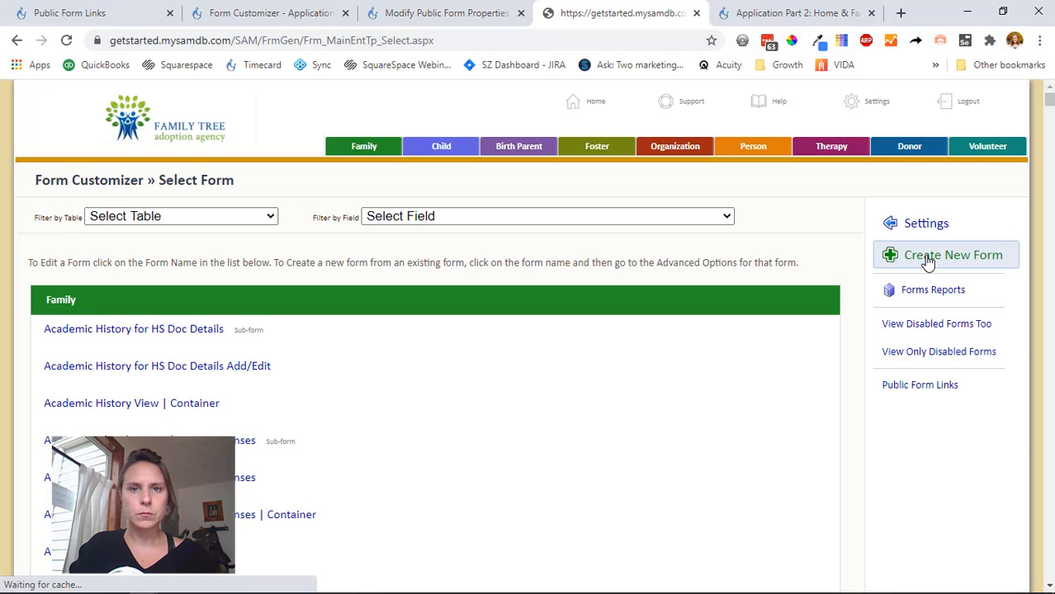
left_click(366, 314)
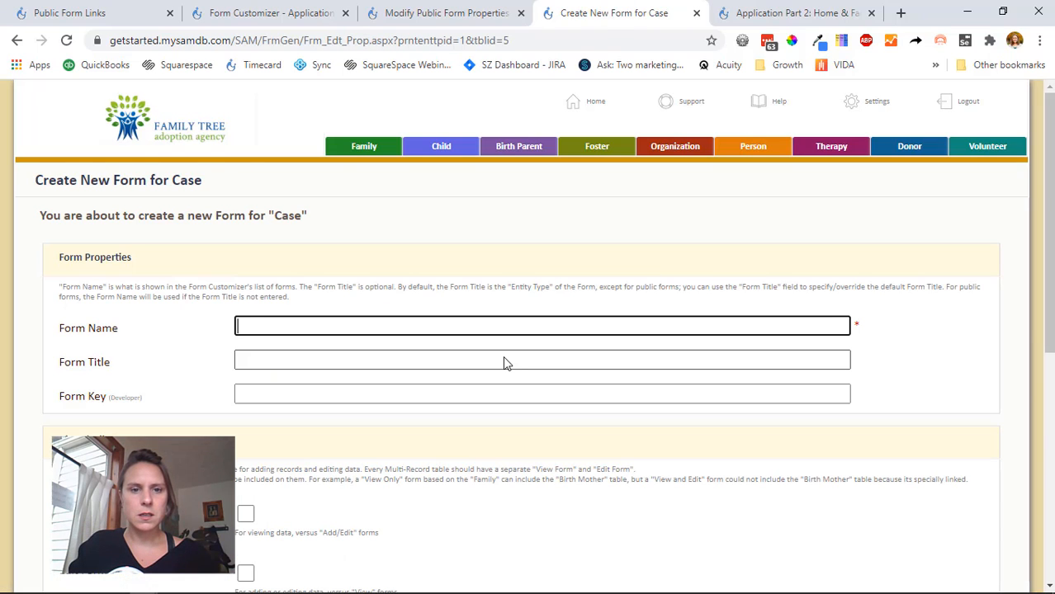
type("pplication")
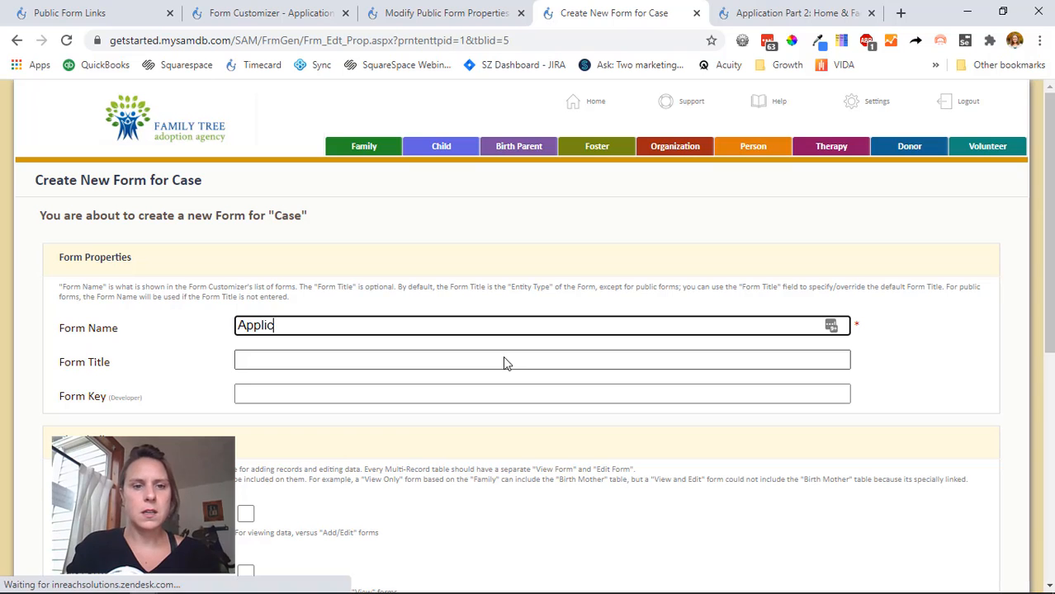
Copy the title "Application Part 2: Home & Family" from the list of public form links.
left_click(446, 6)
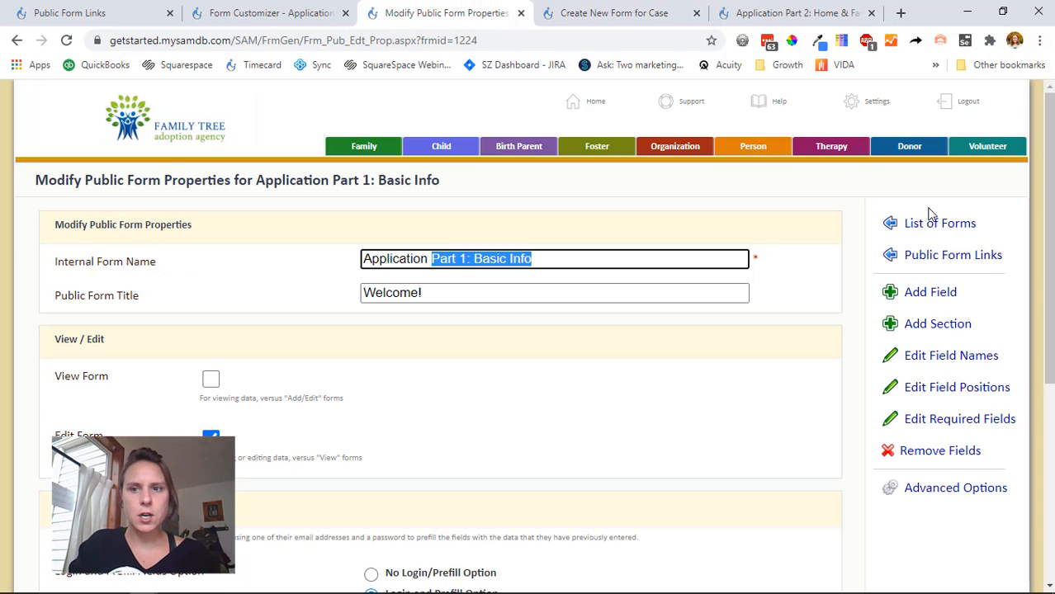
left_click(930, 254)
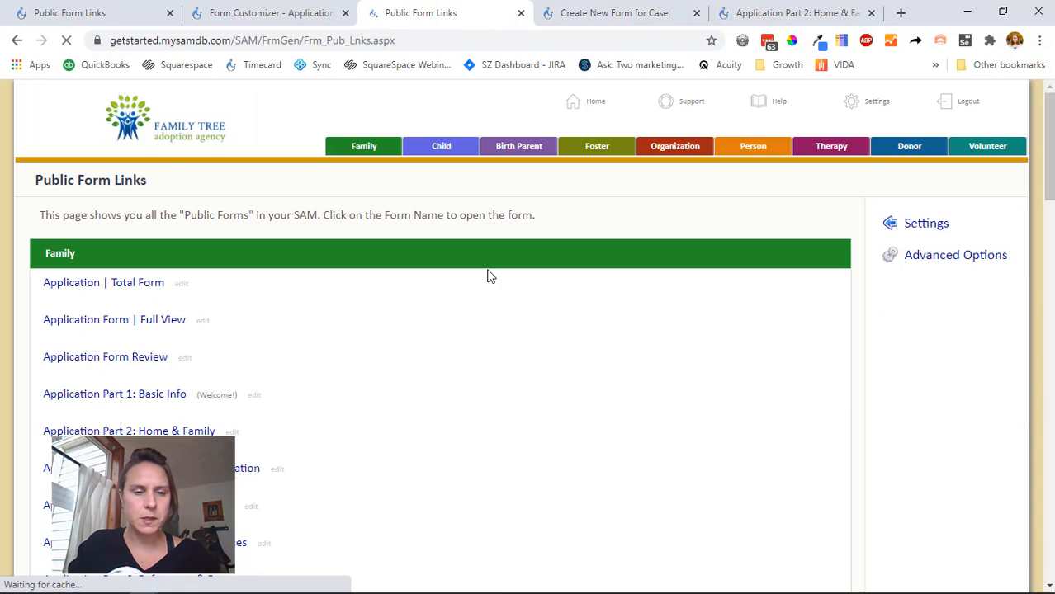
scroll(457, 293, "down", 3)
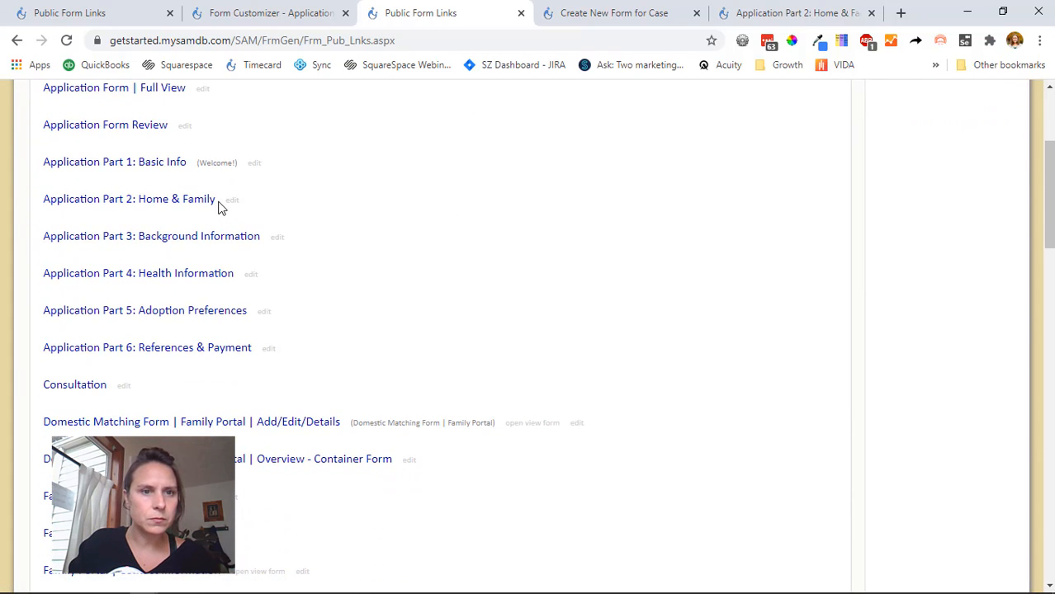
left_click_drag(42, 199, 130, 212)
left_click(259, 219)
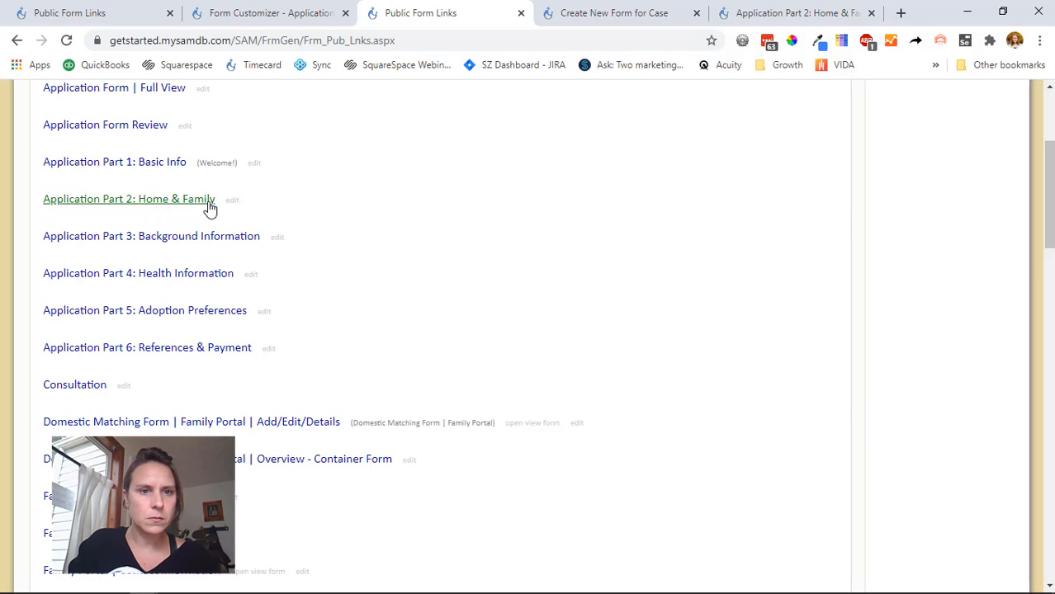
left_click_drag(41, 200, 208, 213)
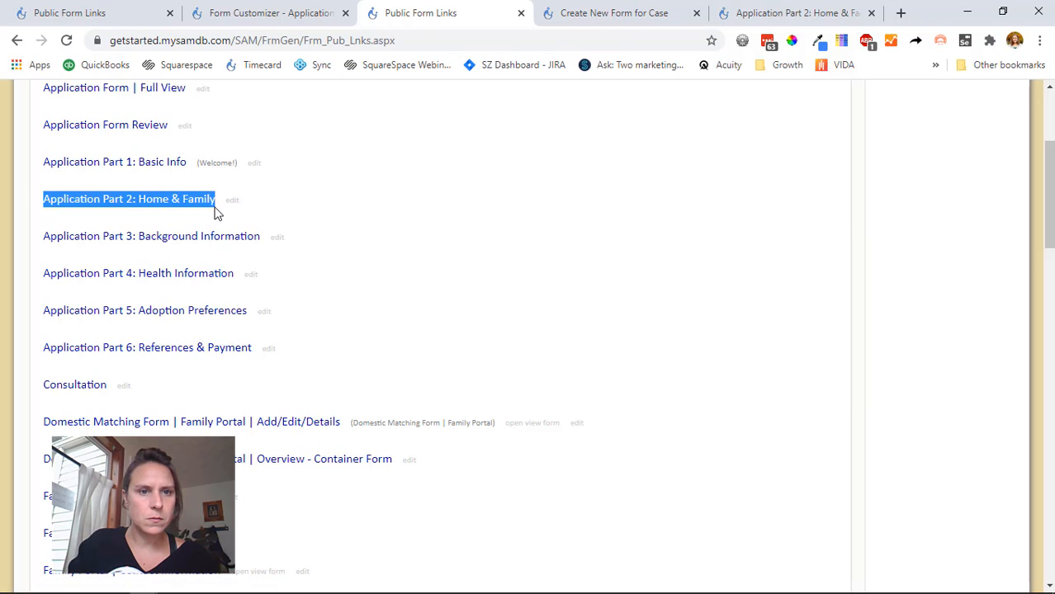
scroll(348, 351, "down", 8)
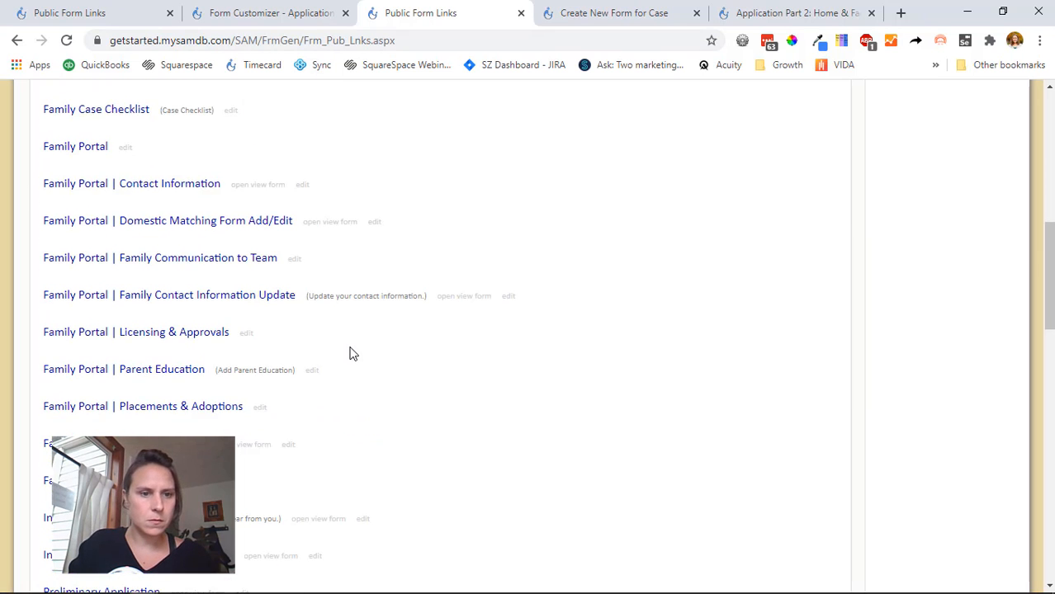
scroll(355, 338, "up", 9)
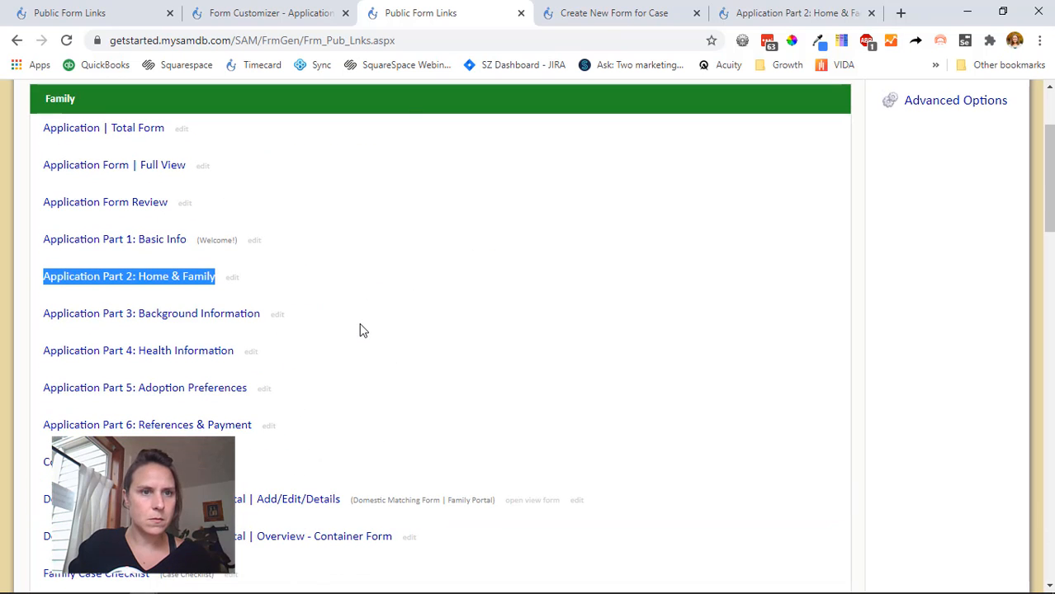
Complete the new form's name as "Application Sibling Form for Total | Part 2: Home & Family", using the copied title without its "Application" prefix.
left_click(271, 12)
left_click(609, 10)
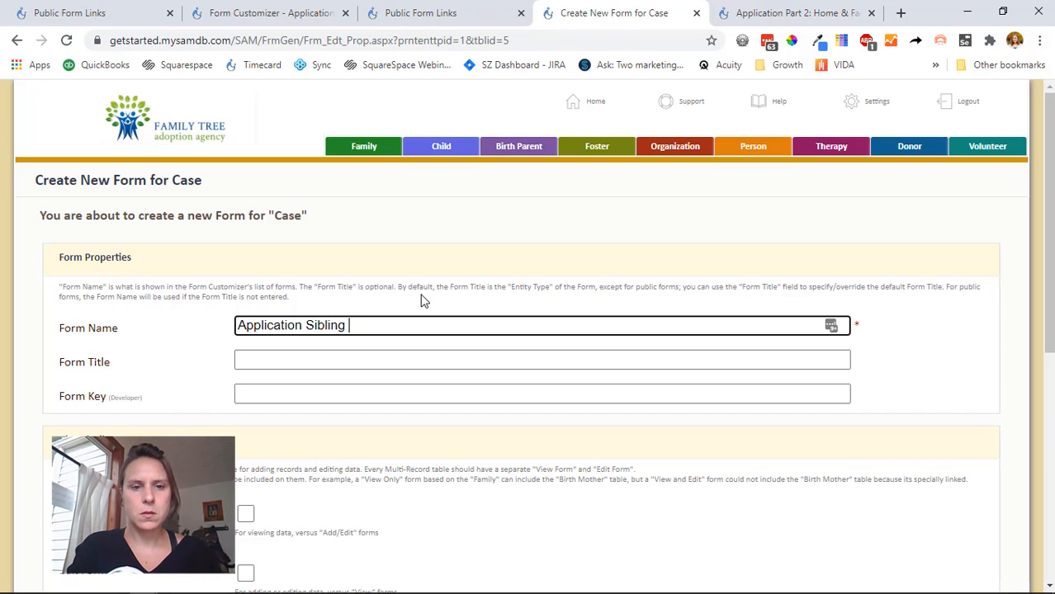
type("orm")
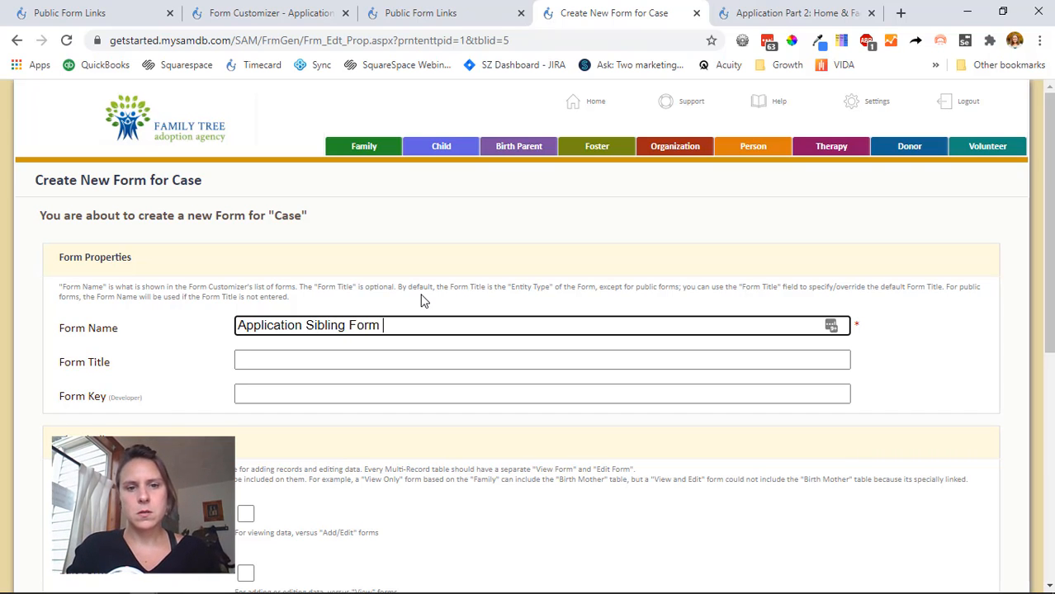
type(" for Total |")
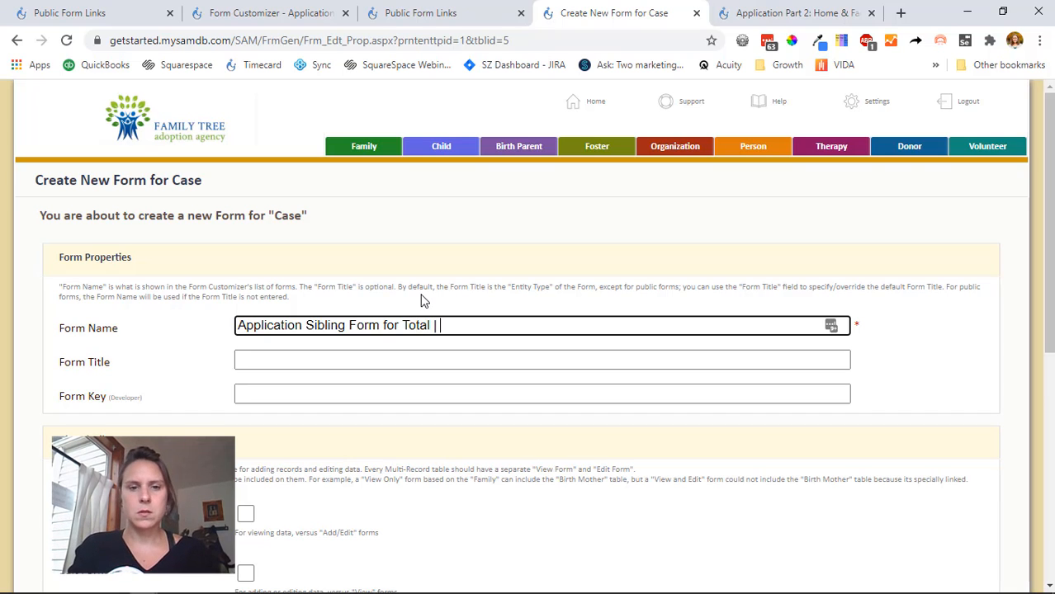
type("Application Part 2: Home & Family")
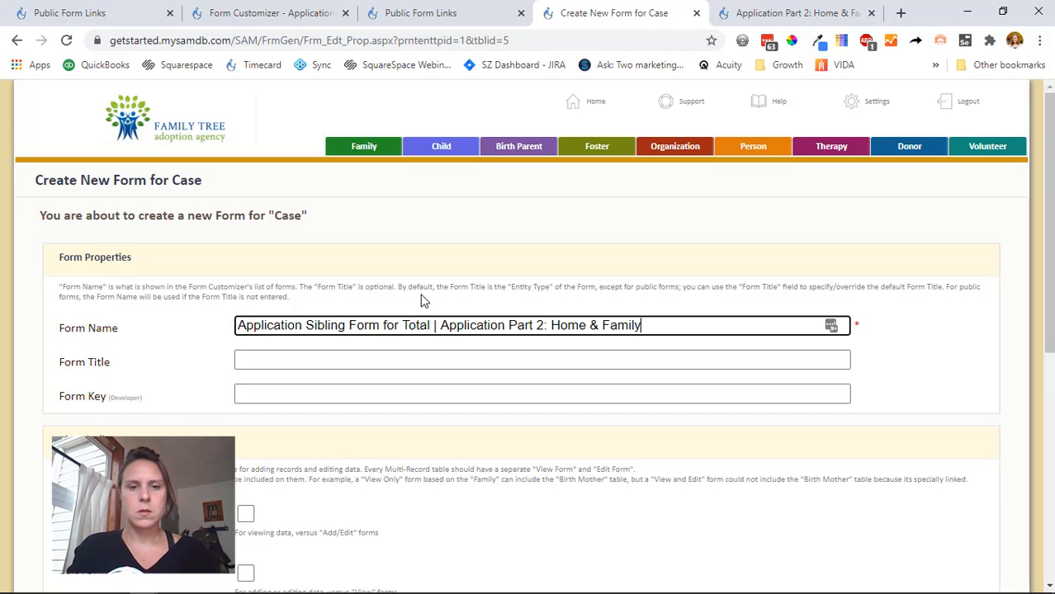
double_click(483, 327)
key("BackSpace")
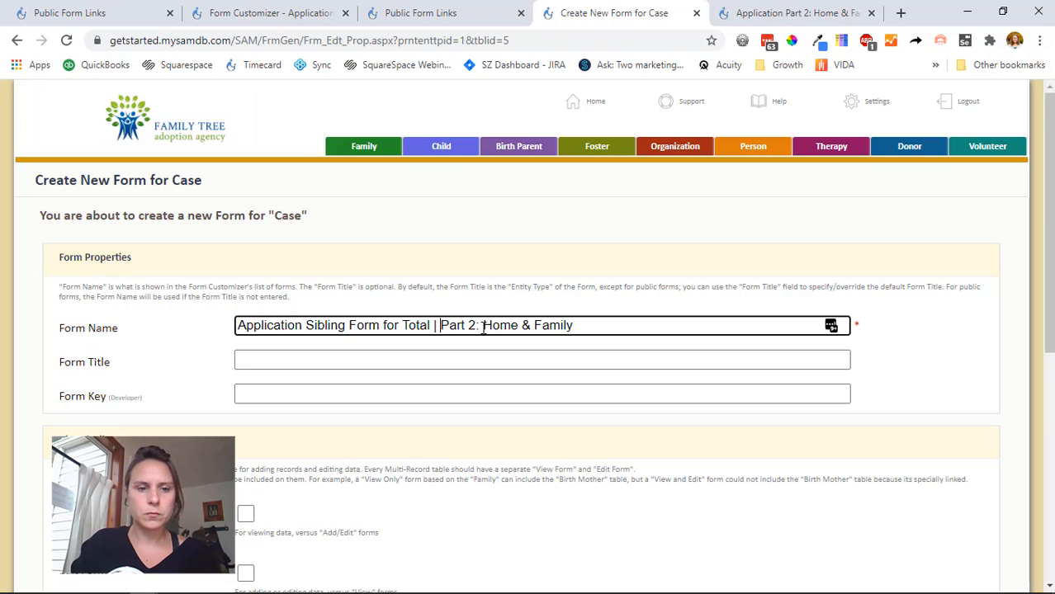
Designate the Part 2 sibling form as a View Form, enable its public form option and save it.
scroll(234, 311, "down", 3)
left_click(246, 280)
scroll(265, 302, "down", 3)
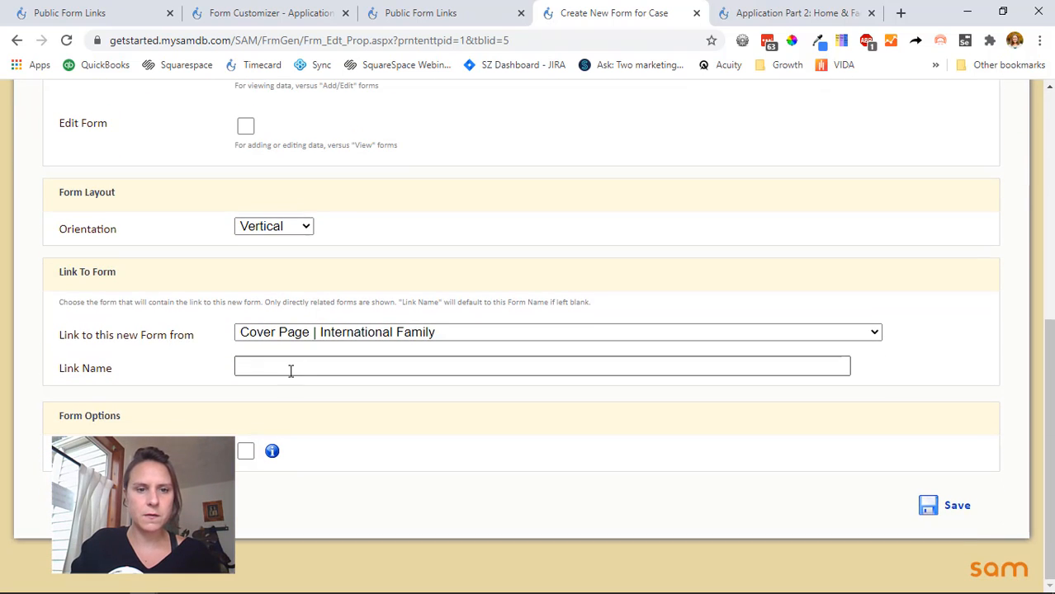
left_click(247, 451)
left_click(945, 506)
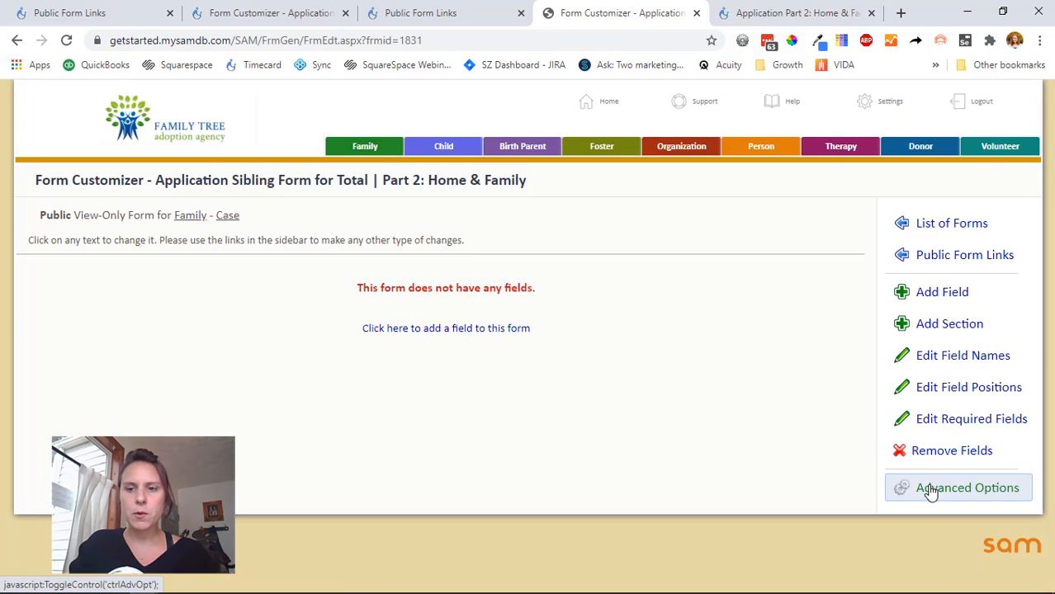
Open the Part 2 sibling form's Advanced Form Properties and set Sub-Form to Yes.
left_click(931, 489)
scroll(936, 488, "down", 2)
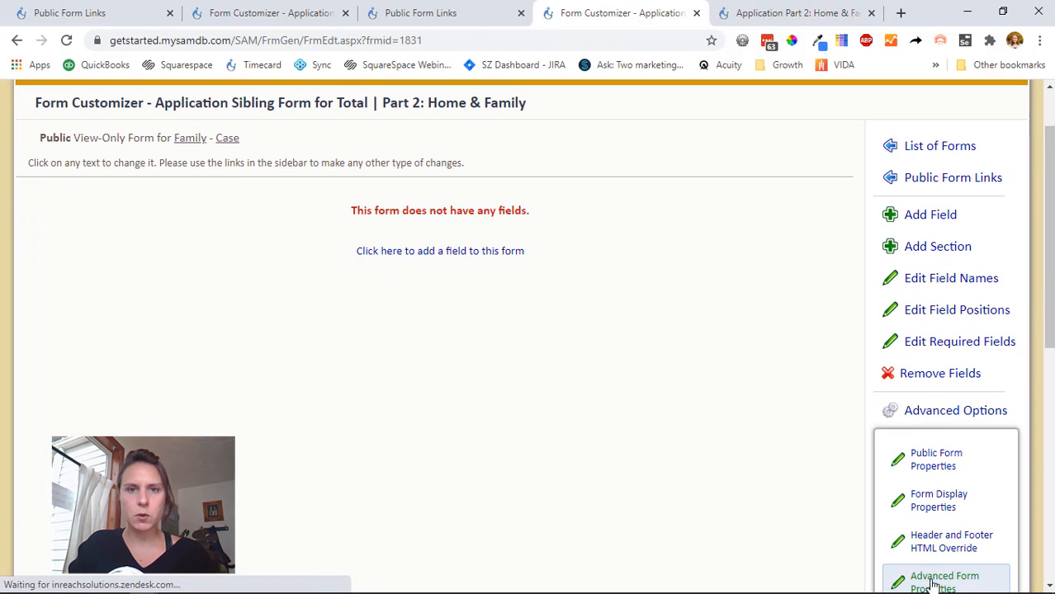
left_click(933, 583)
scroll(405, 394, "down", 3)
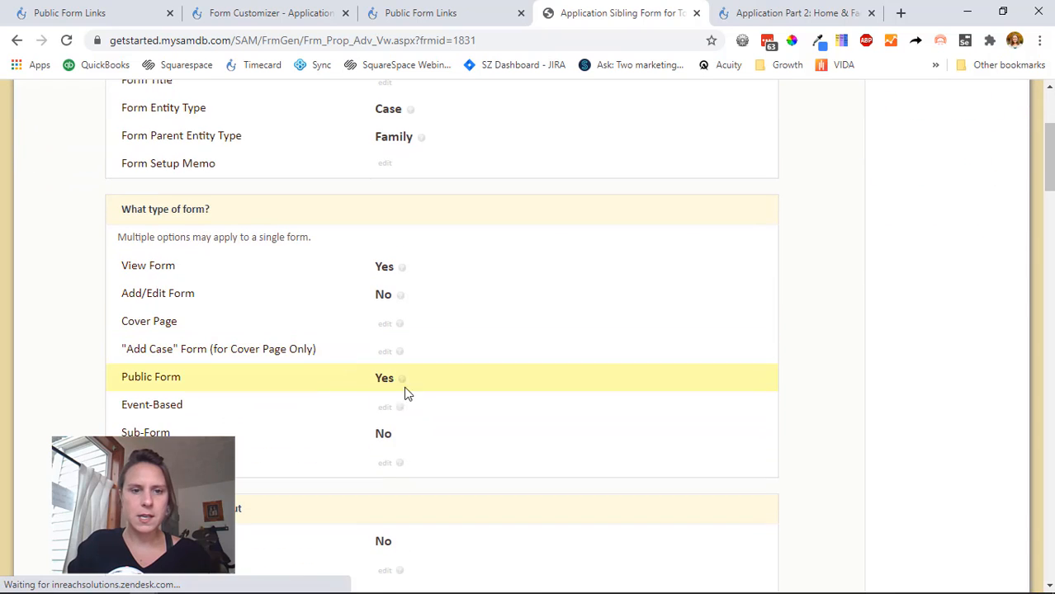
left_click(384, 436)
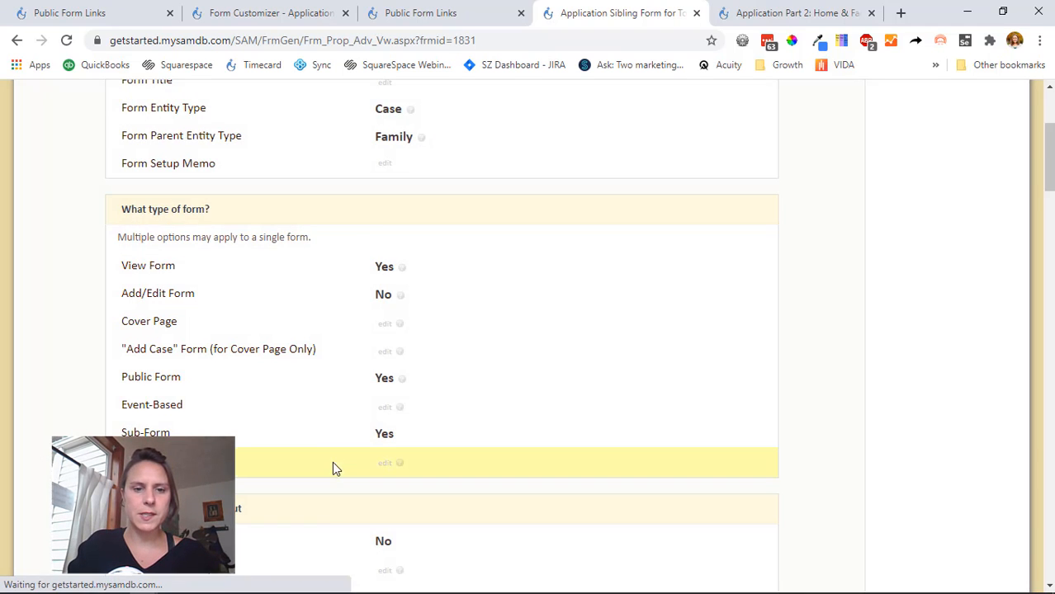
Set the Sibling Form property to "Application Part 2: Home & Family" and save it.
left_click(382, 464)
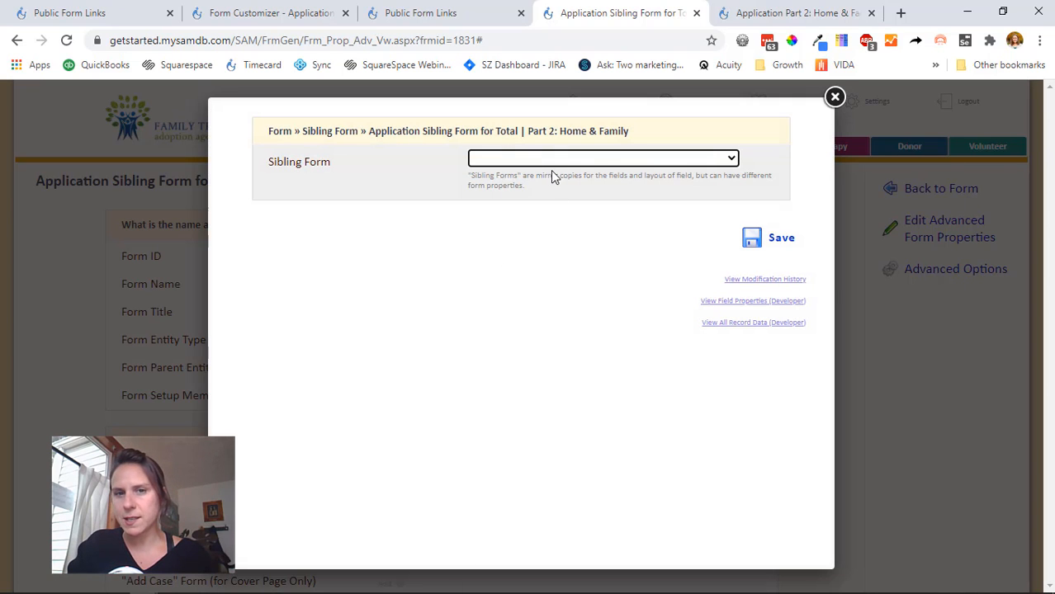
left_click(552, 168)
scroll(567, 312, "down", 5)
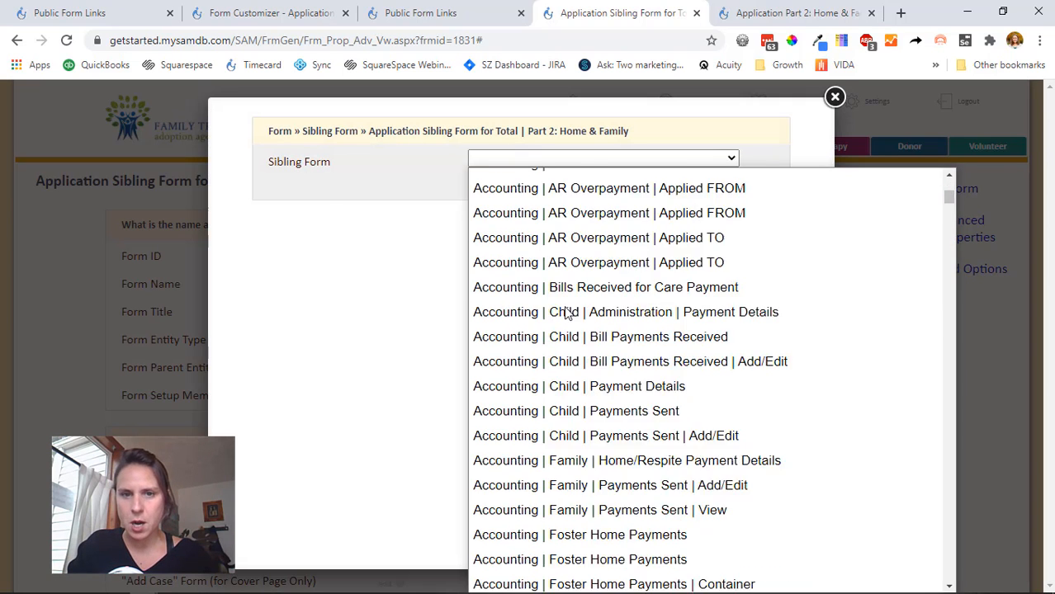
scroll(566, 312, "down", 4)
type("app")
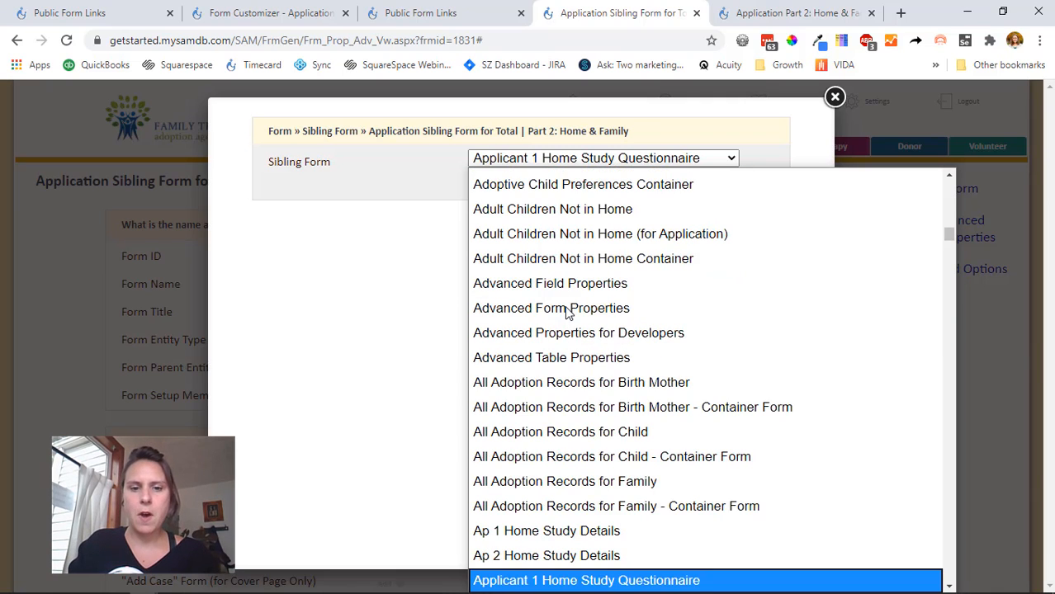
scroll(595, 342, "down", 4)
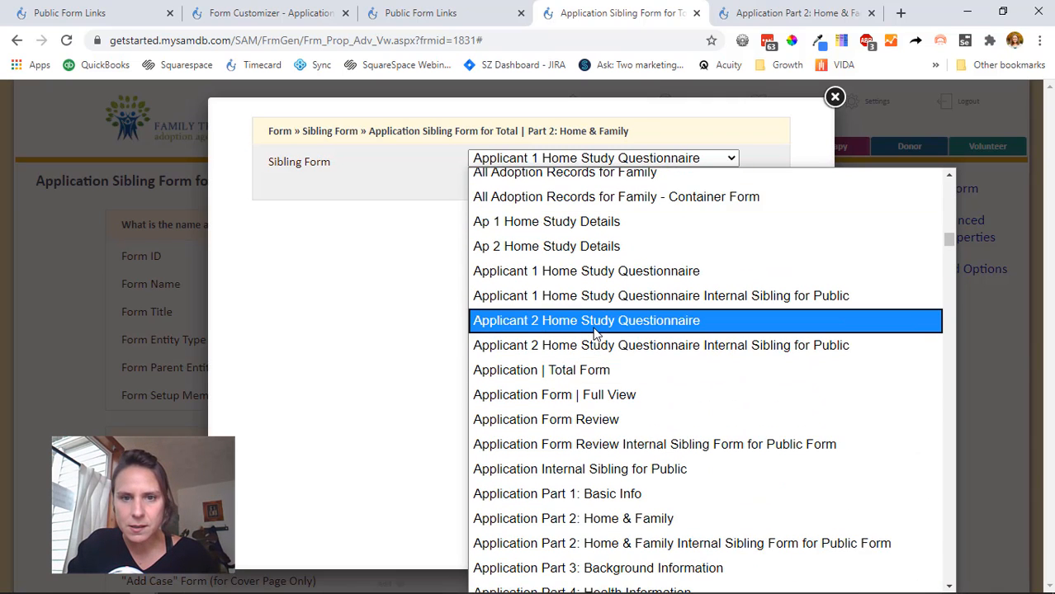
scroll(594, 335, "down", 4)
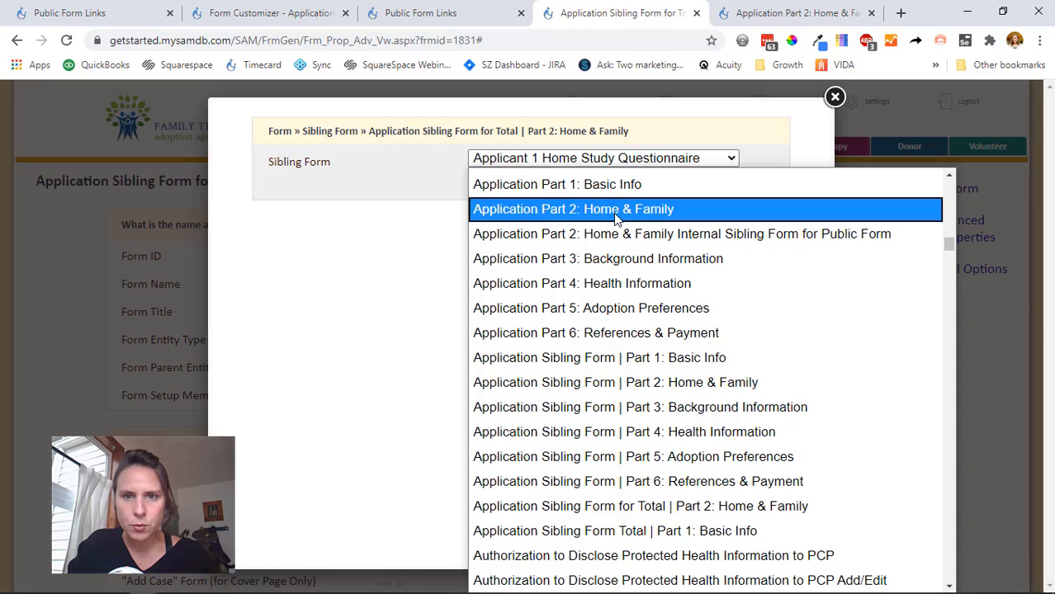
left_click(615, 210)
left_click(770, 250)
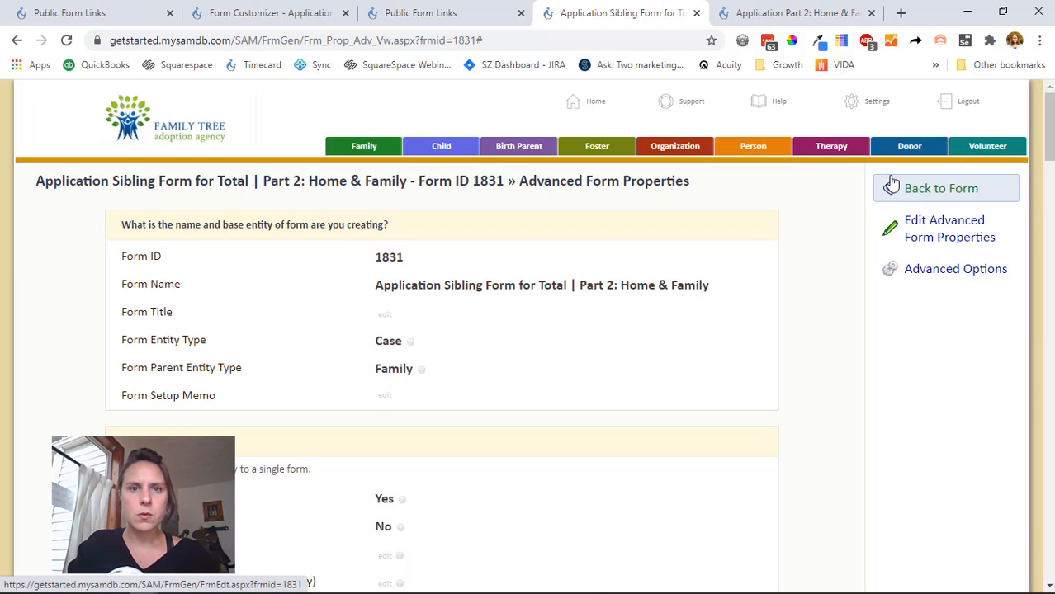
Return to the Public Form Links page listing the application parts and close the browser tabs that follow it.
left_click(479, 16)
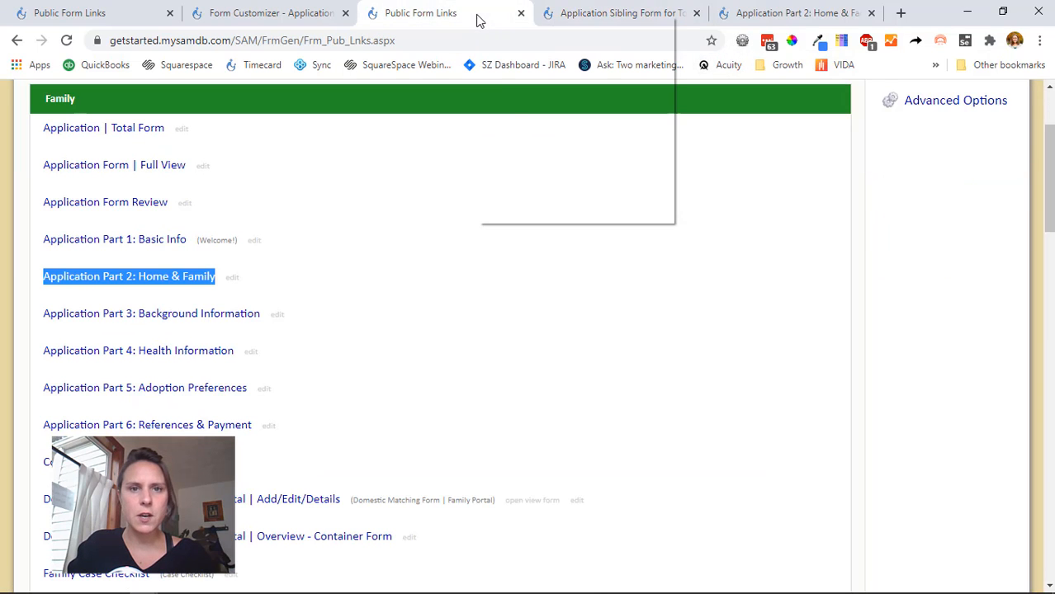
right_click(478, 15)
left_click(539, 211)
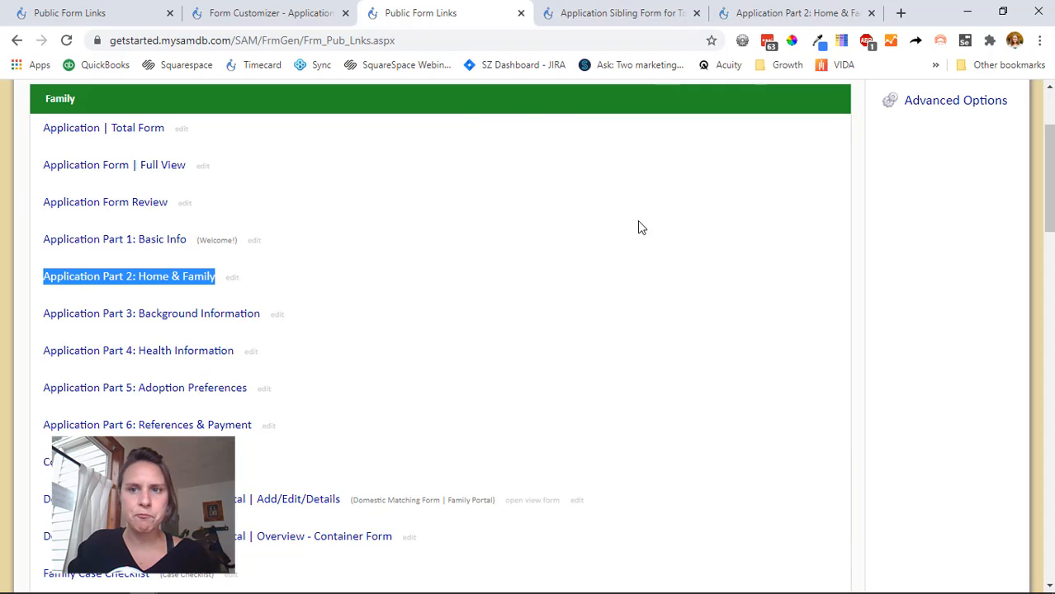
Go to the Form Customizer through the settings and start a new form based on the Family Case table.
scroll(743, 244, "up", 2)
left_click(915, 233)
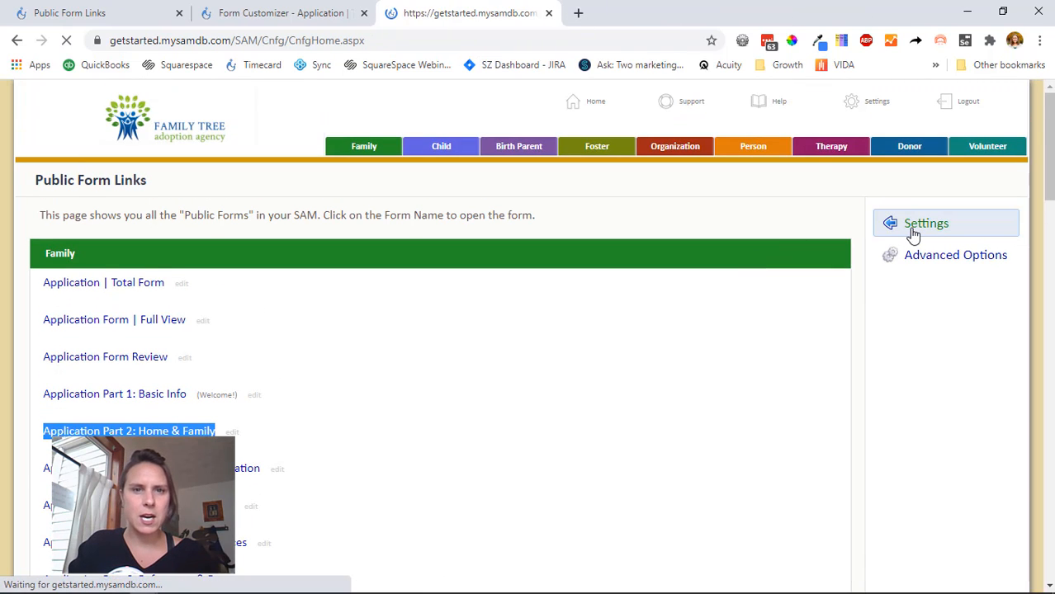
scroll(281, 358, "down", 1)
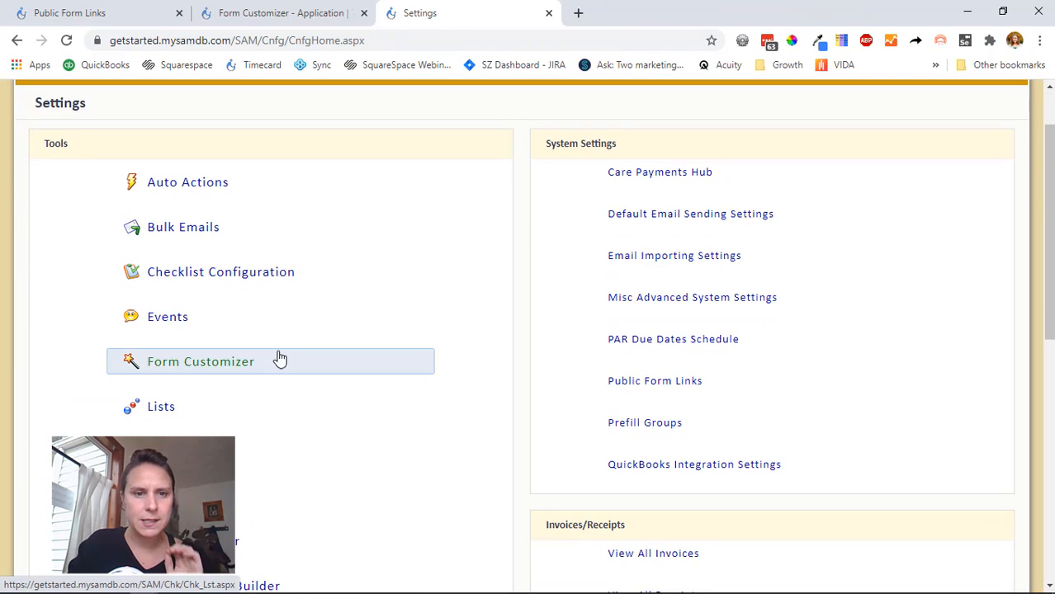
left_click(282, 360)
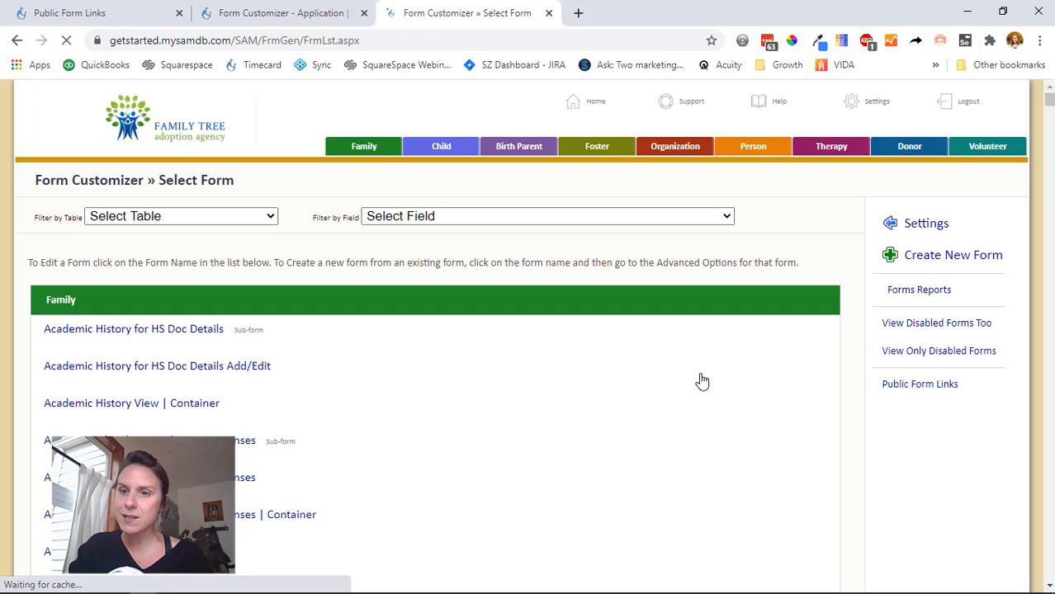
left_click(937, 259)
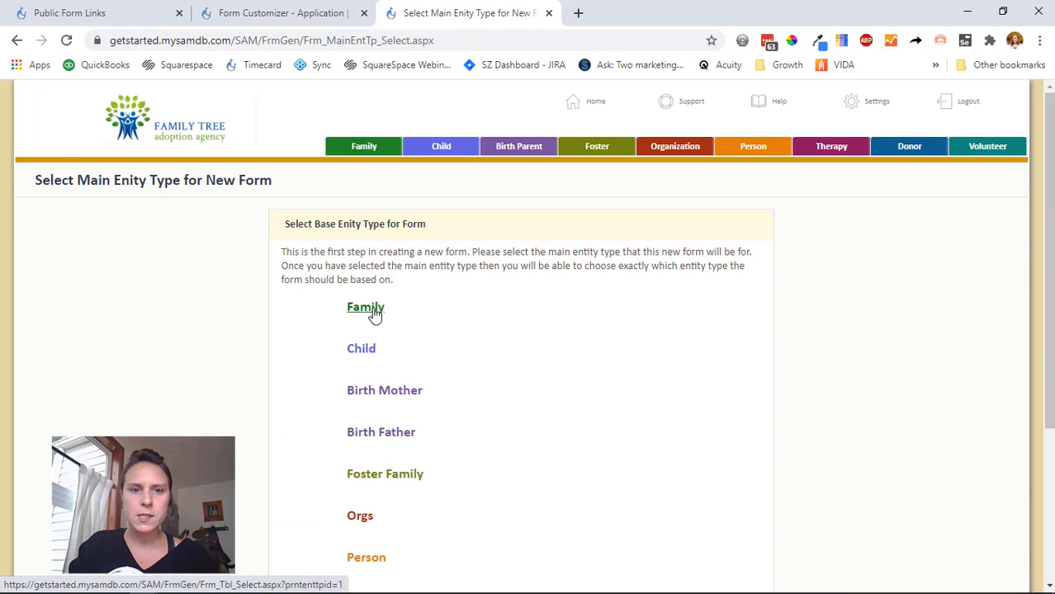
left_click(372, 309)
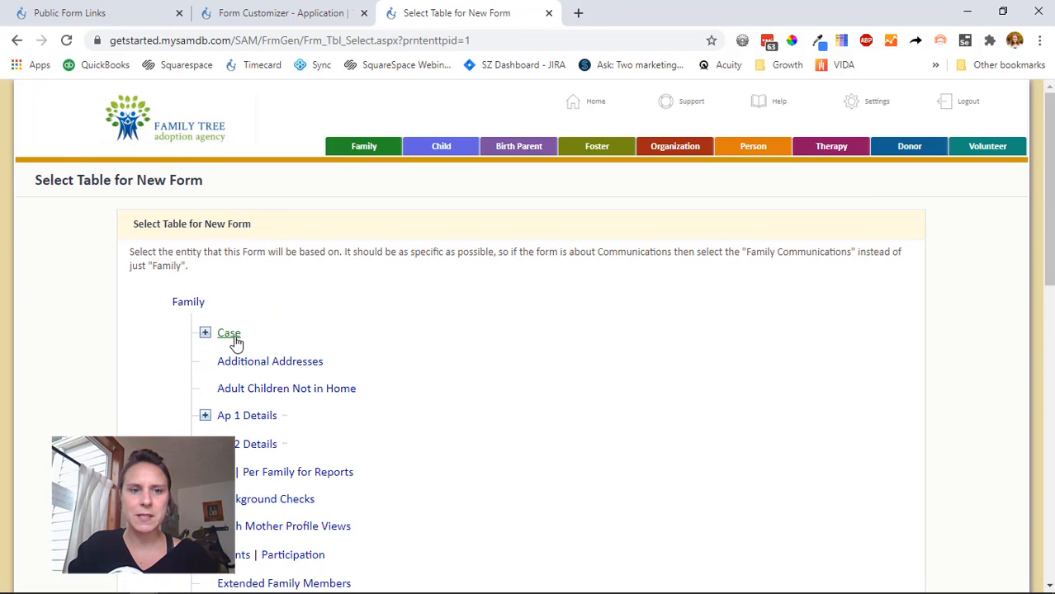
left_click(235, 339)
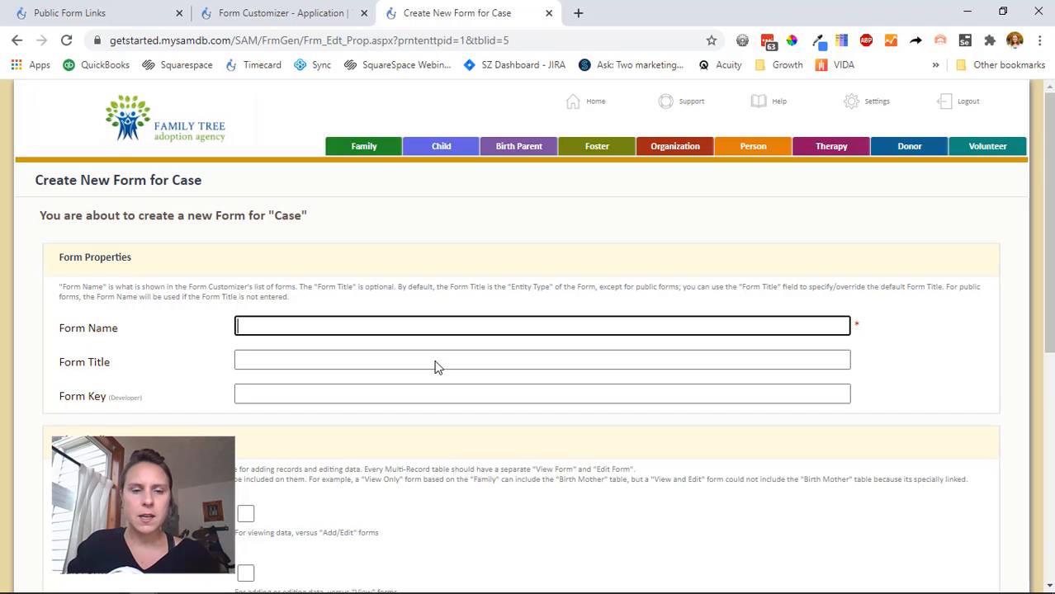
Begin the new form's name with "Application Sibling Form for Total |" and copy the Part 3 form's title from Public Form Links.
type("Application Sib")
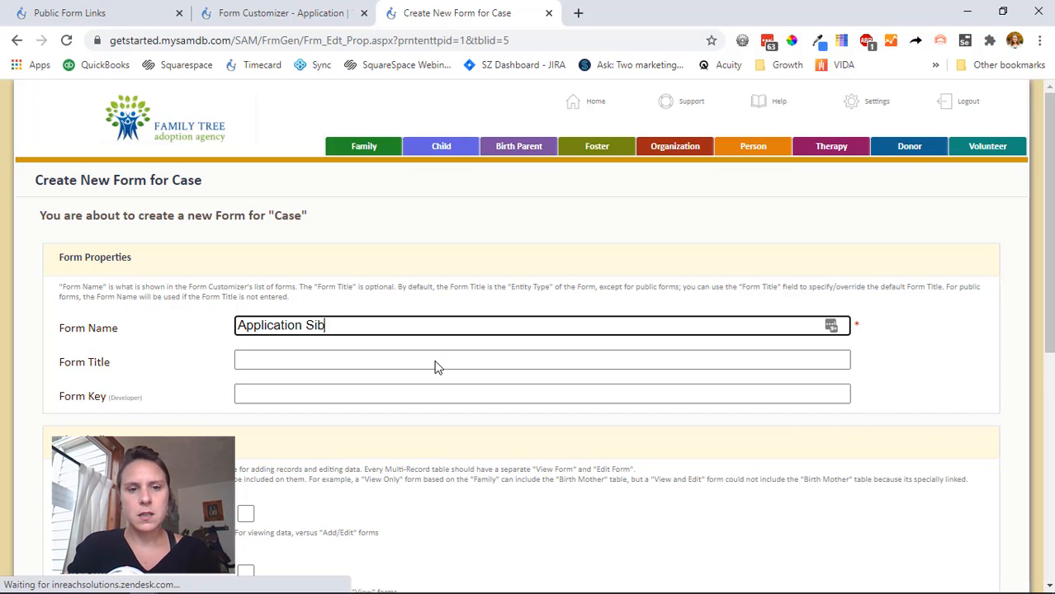
type("ling Form for Total |")
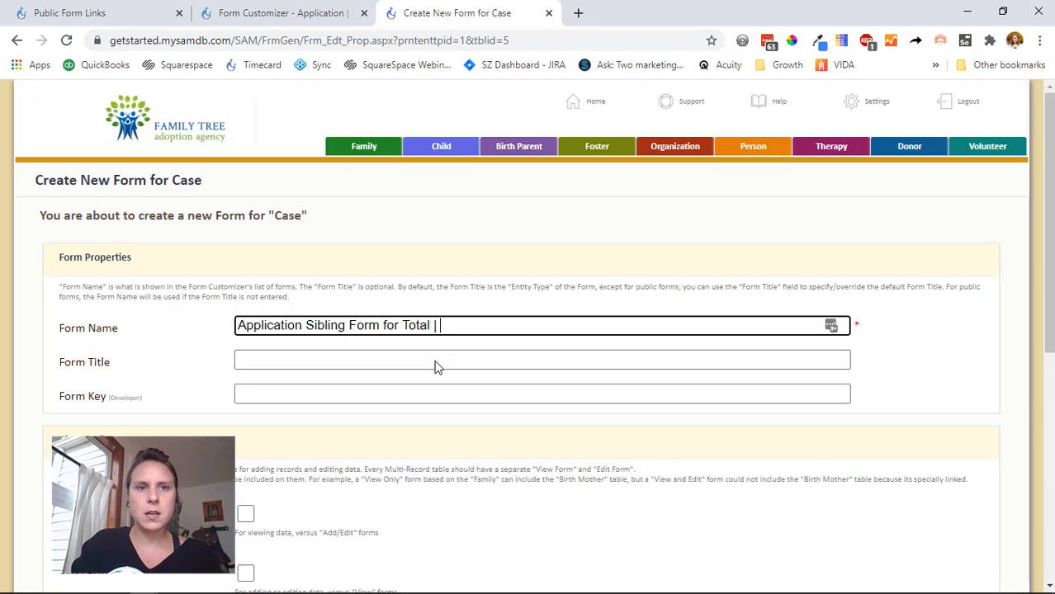
left_click(867, 106)
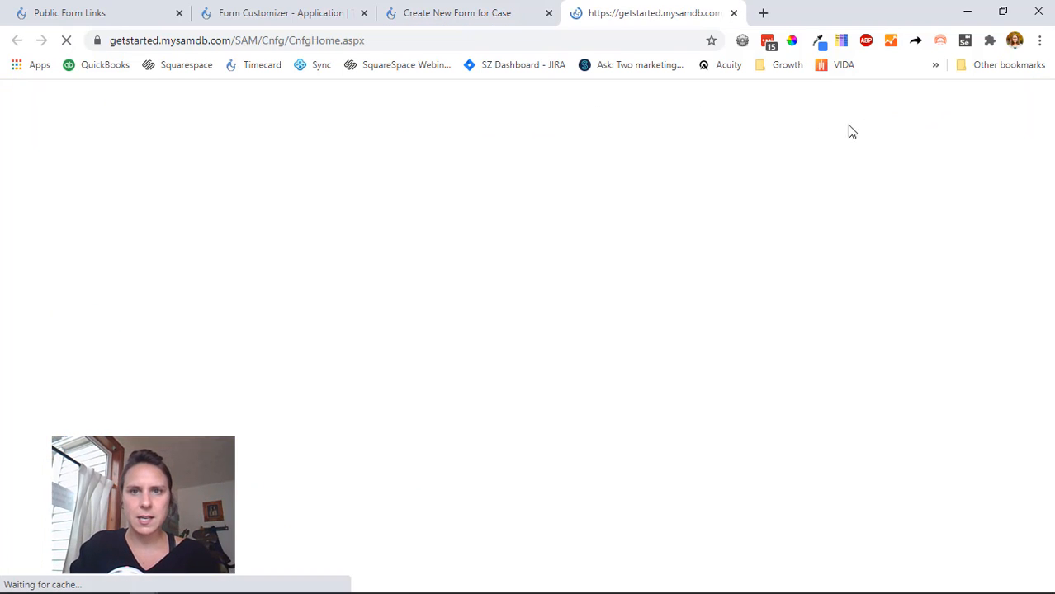
left_click(642, 460)
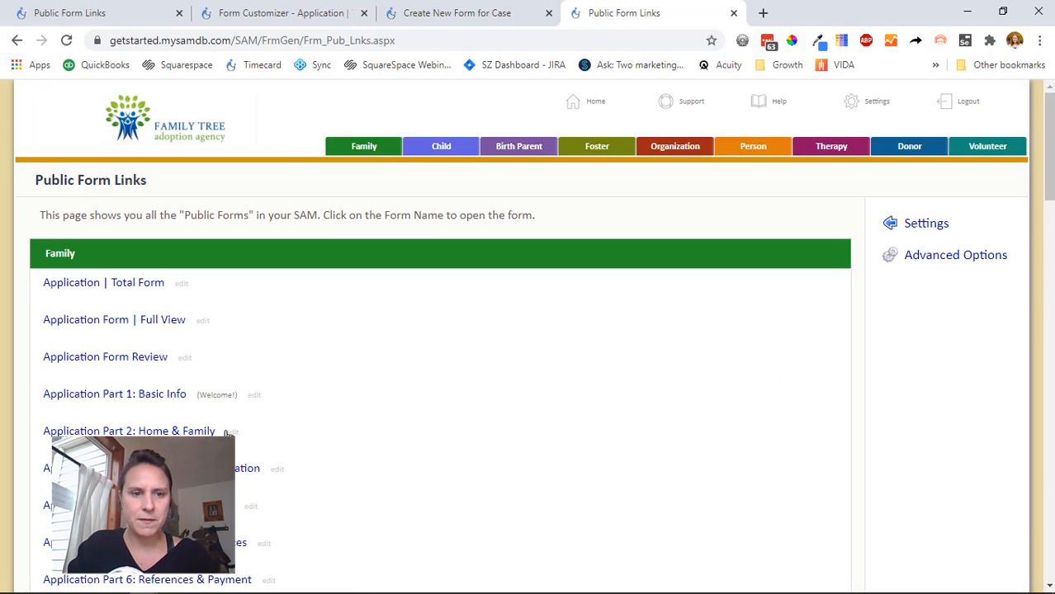
left_click(254, 469)
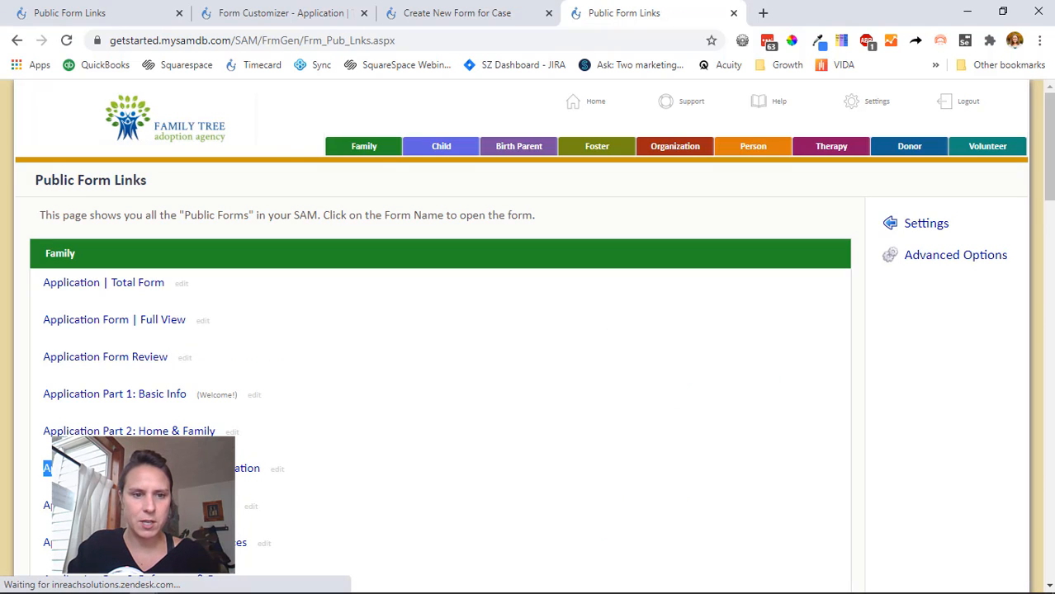
left_click(343, 472)
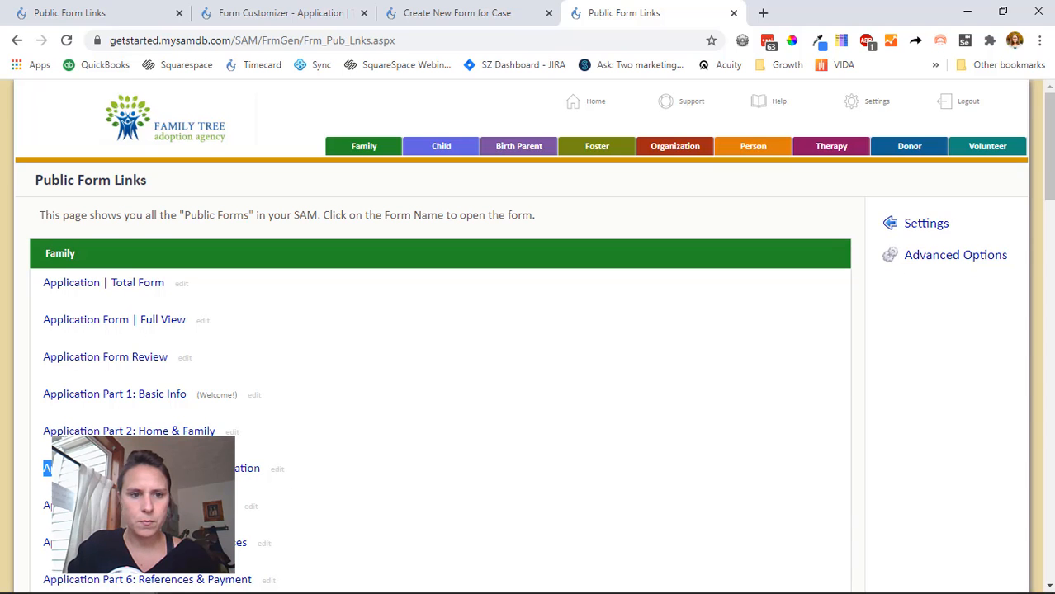
left_click_drag(207, 470, 266, 485)
Complete the new form's name as "Application Sibling Form for Total | Part 3: Background Information".
left_click(481, 12)
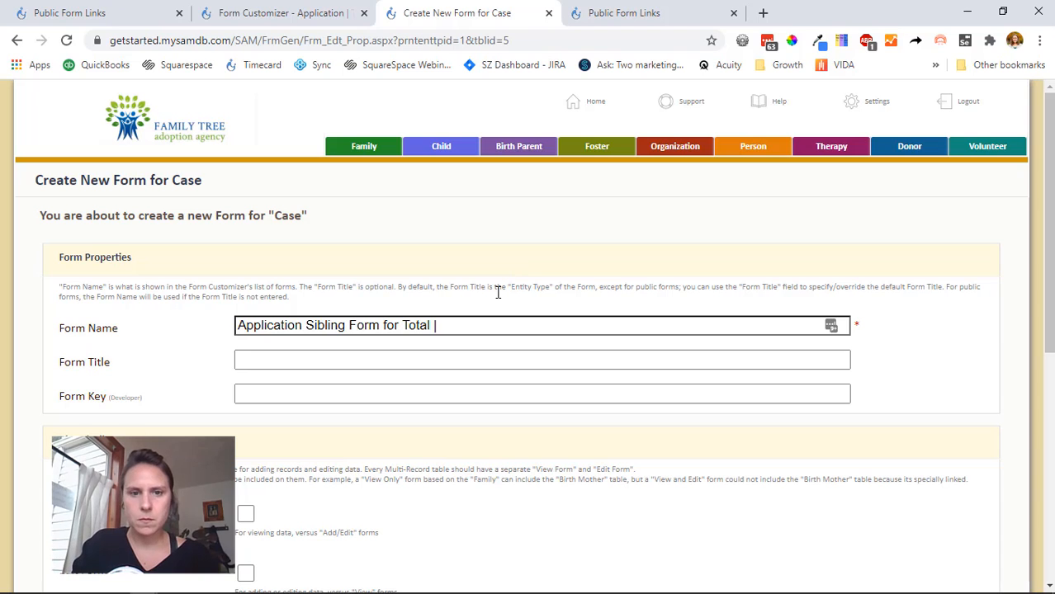
left_click(502, 325)
type("Application Part 3: Background Information")
double_click(453, 327)
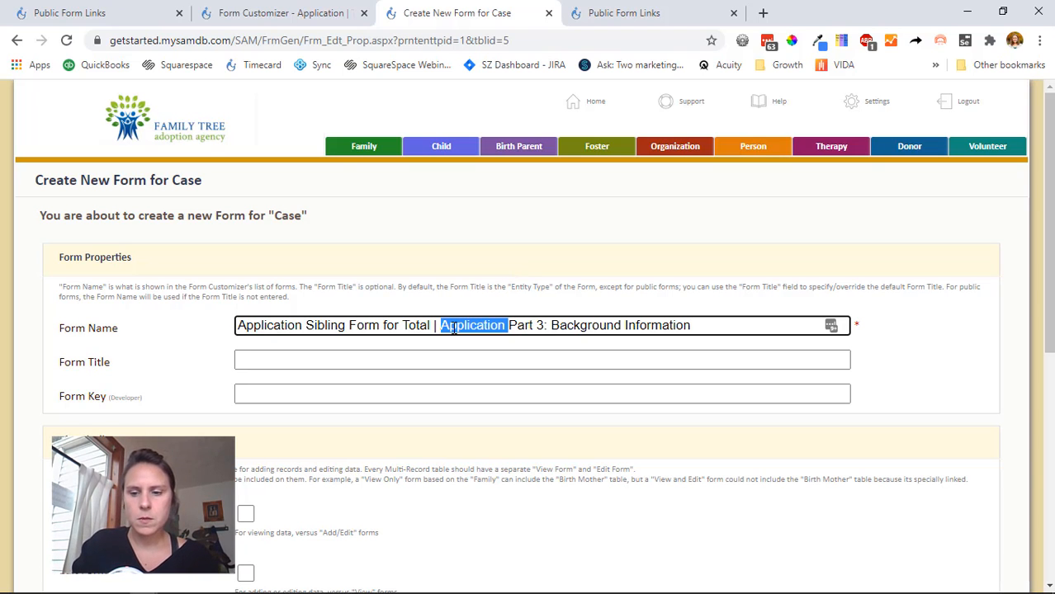
key("BackSpace")
Mark the new Part 3 form as a View Form and a public form, and save it.
scroll(455, 331, "down", 3)
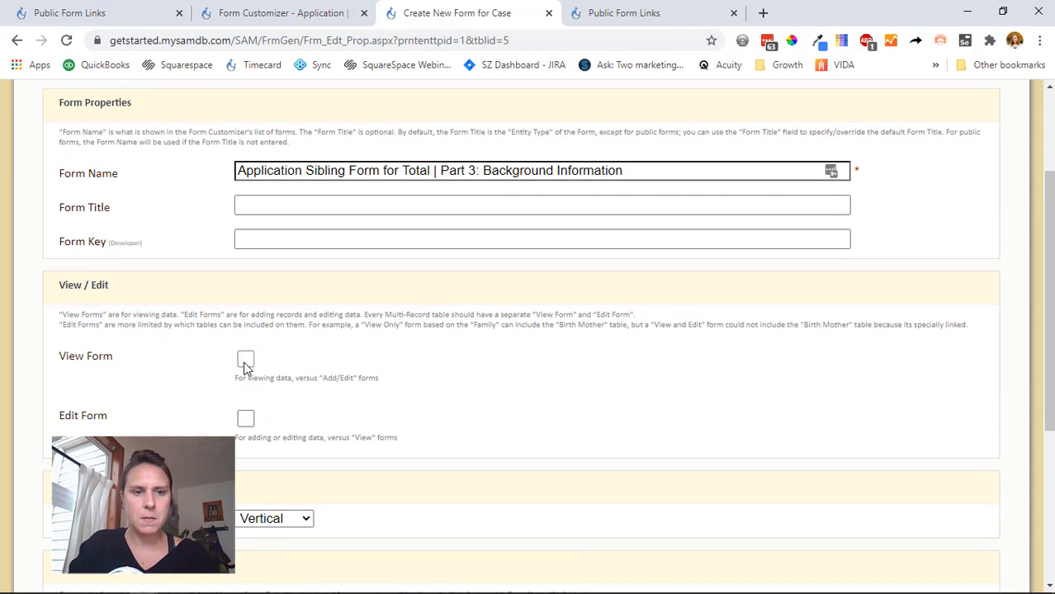
scroll(245, 367, "down", 5)
left_click(246, 452)
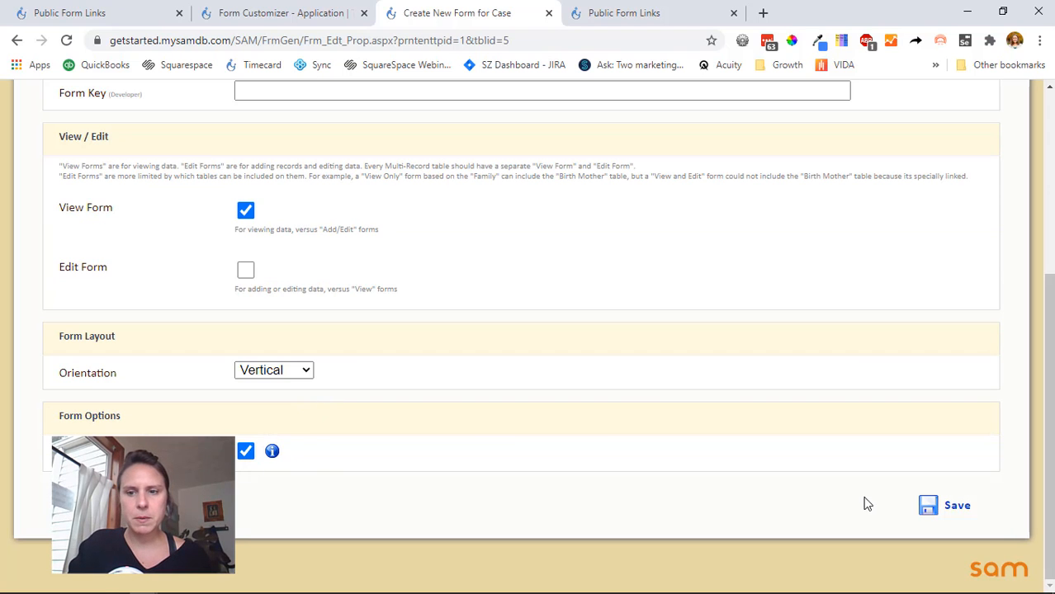
left_click(950, 506)
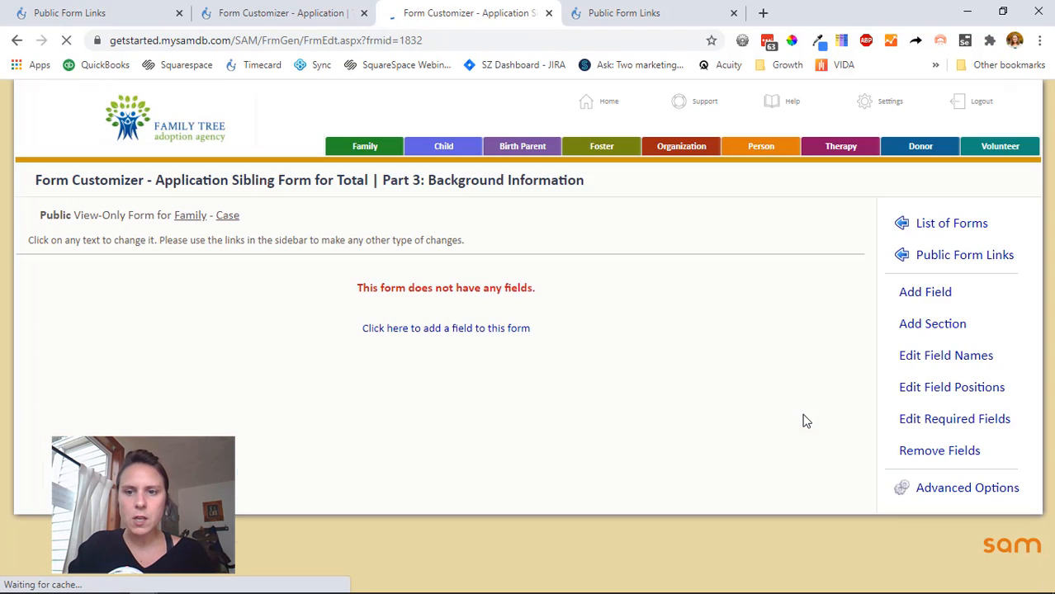
Open the Part 3 sibling form's Advanced Form Properties and set Sub-Form to Yes.
left_click(914, 492)
scroll(933, 365, "down", 3)
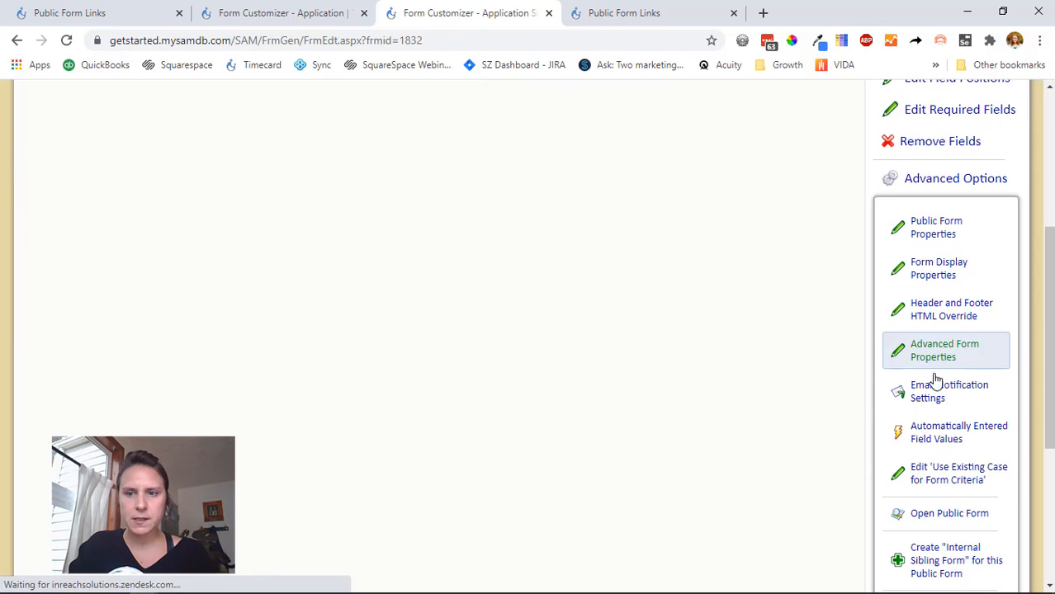
left_click(925, 357)
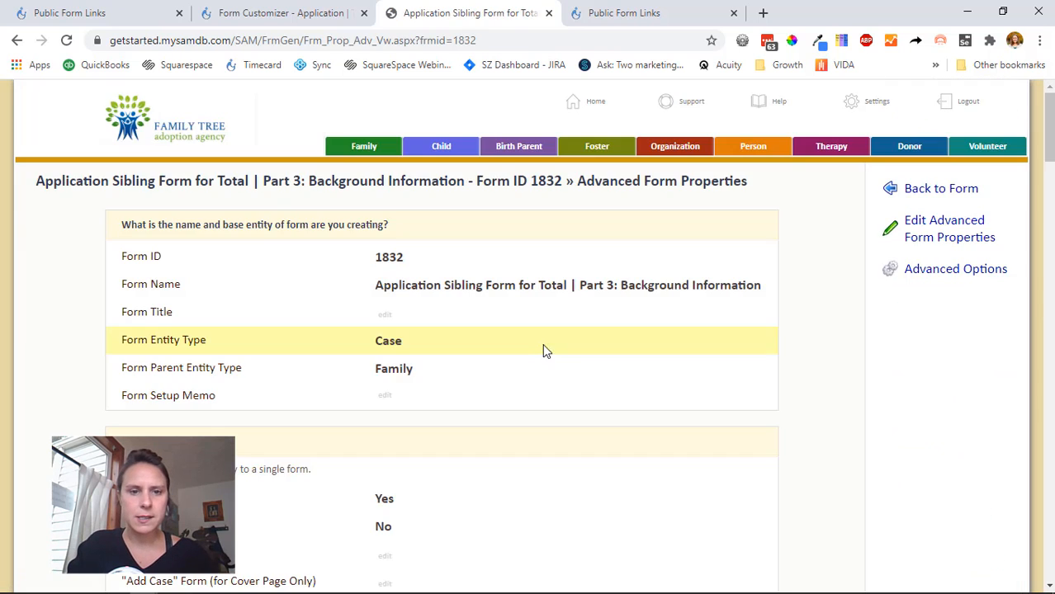
scroll(499, 330, "down", 5)
left_click(383, 283)
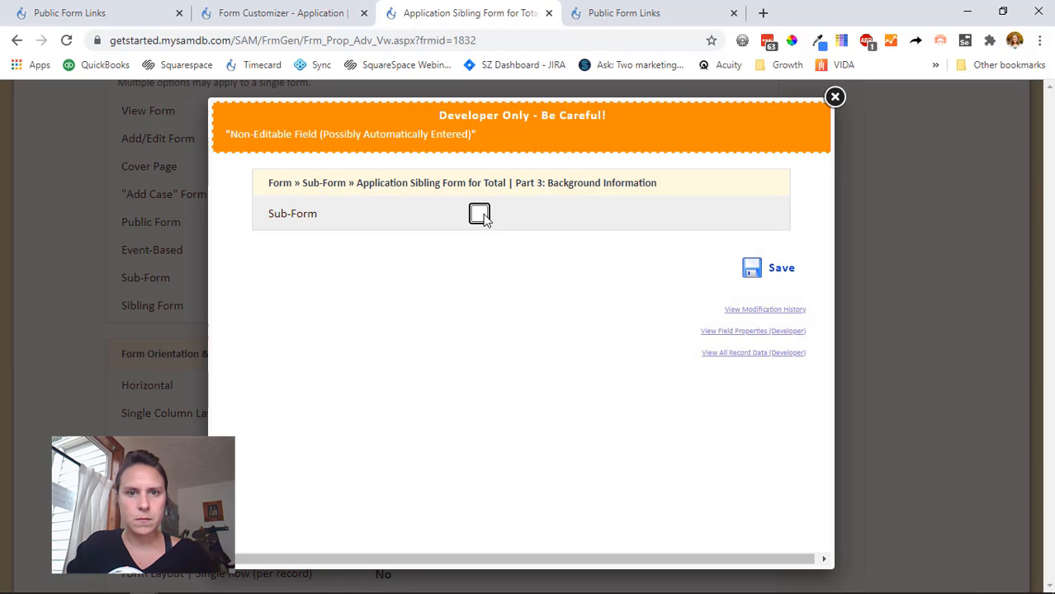
left_click(479, 214)
left_click(720, 285)
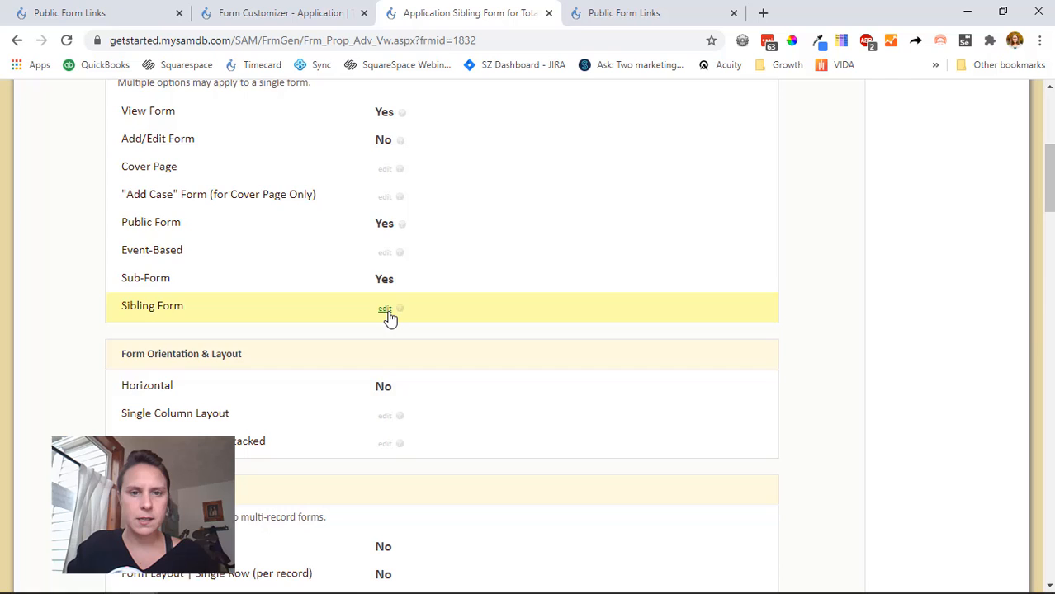
Set the Sibling Form property to "Application Part 3: Background Information" and save it.
left_click(387, 310)
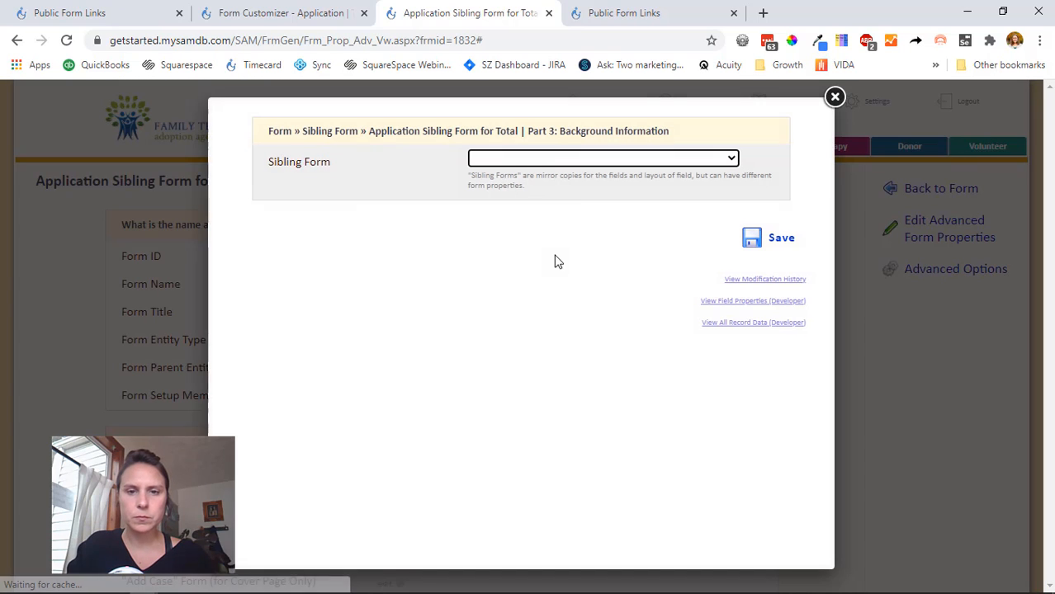
left_click(582, 159)
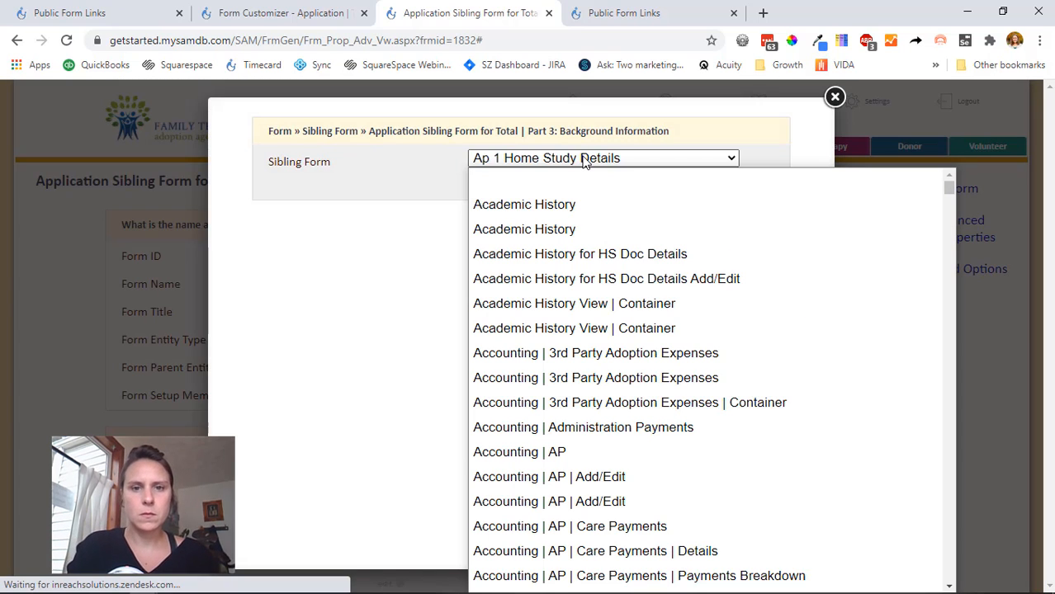
scroll(592, 361, "down", 15)
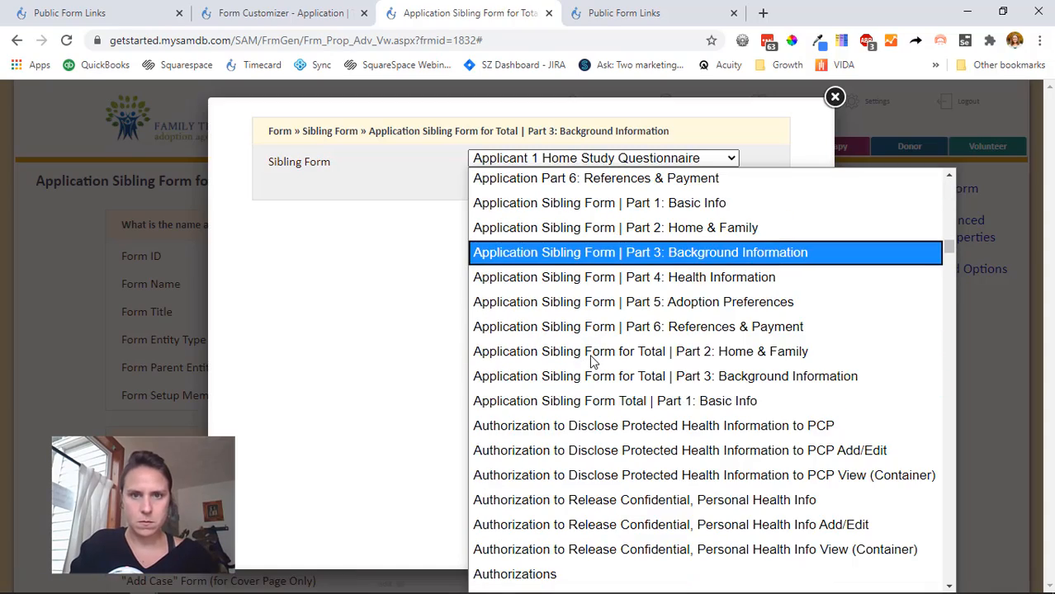
scroll(591, 361, "down", 3)
scroll(591, 361, "down", 4)
scroll(591, 361, "up", 6)
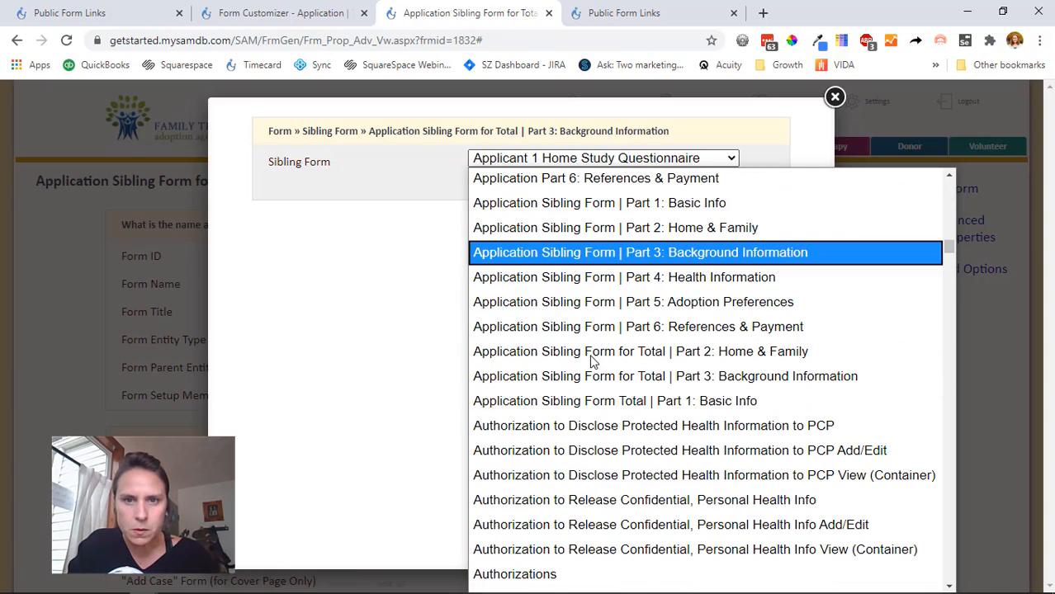
scroll(591, 361, "up", 4)
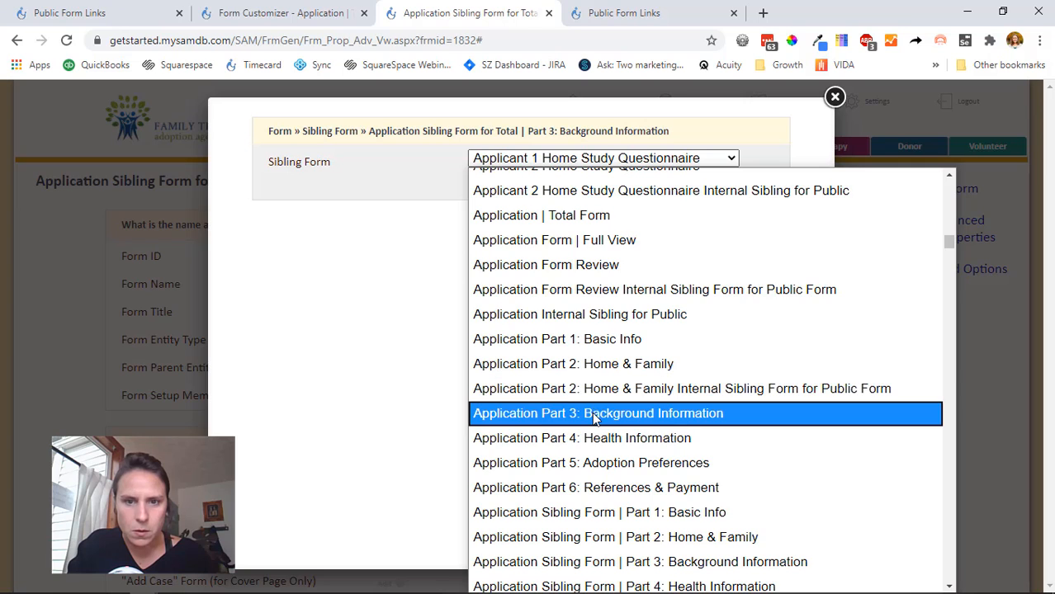
left_click(592, 412)
left_click(769, 240)
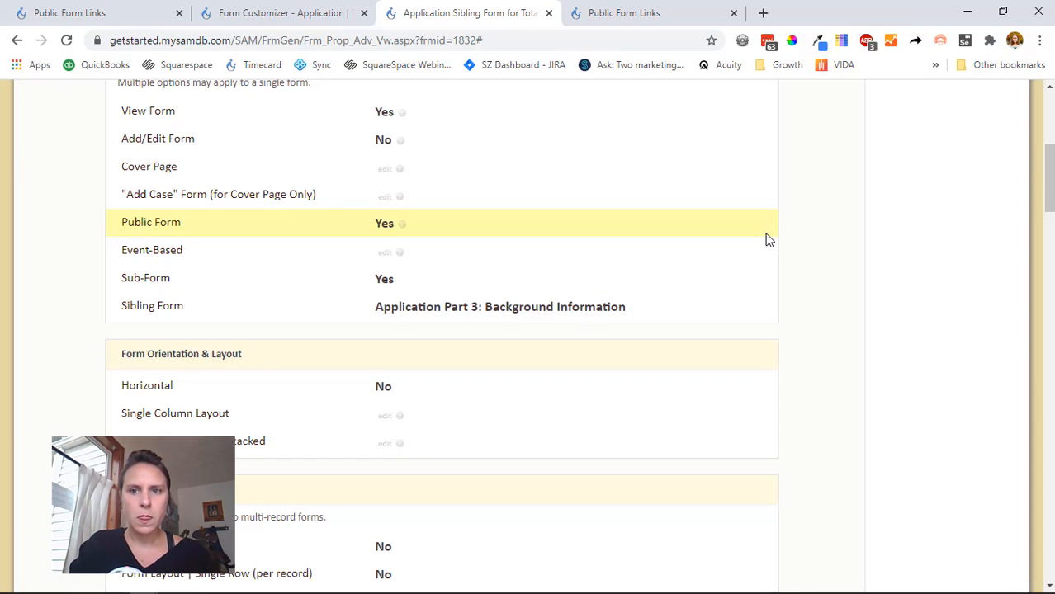
key("alt+Tab")
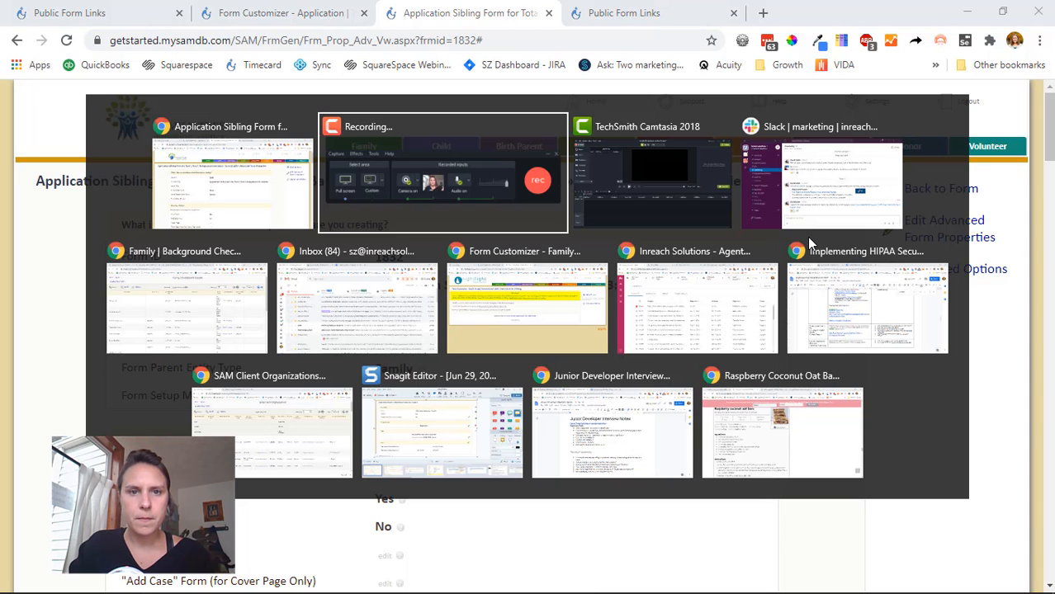
left_click(1024, 546)
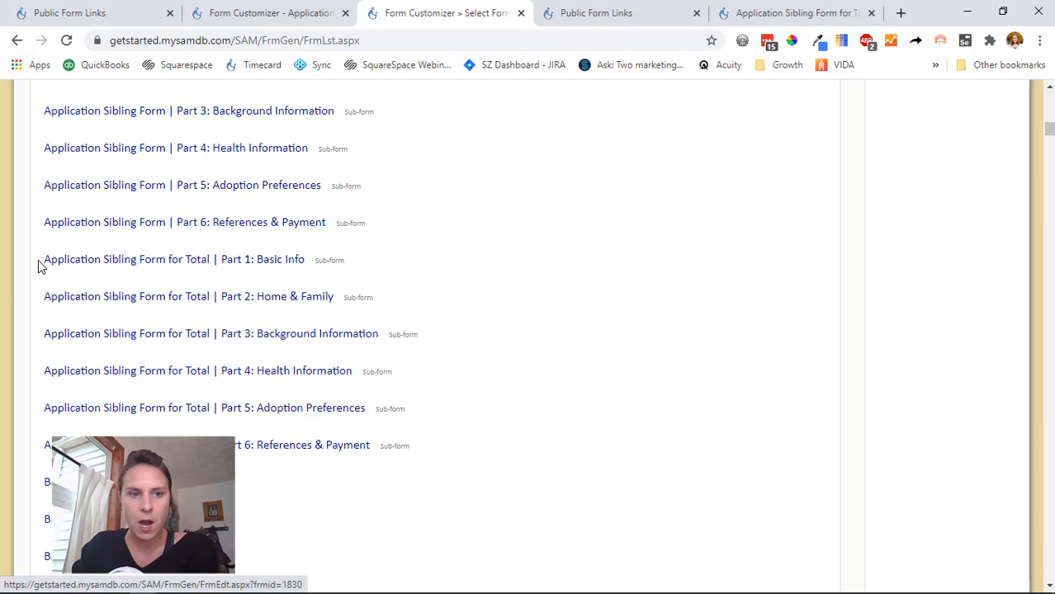
left_click_drag(38, 264, 385, 470)
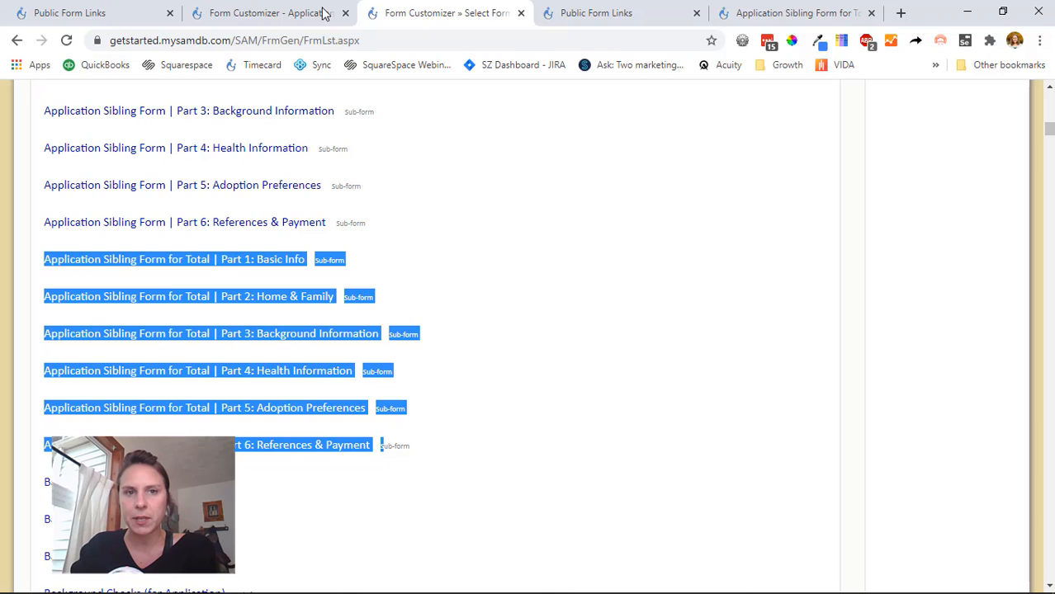
Return to the "Application | Total Form" in the Form Customizer and start adding a sub-form from its advanced options.
left_click(285, 10)
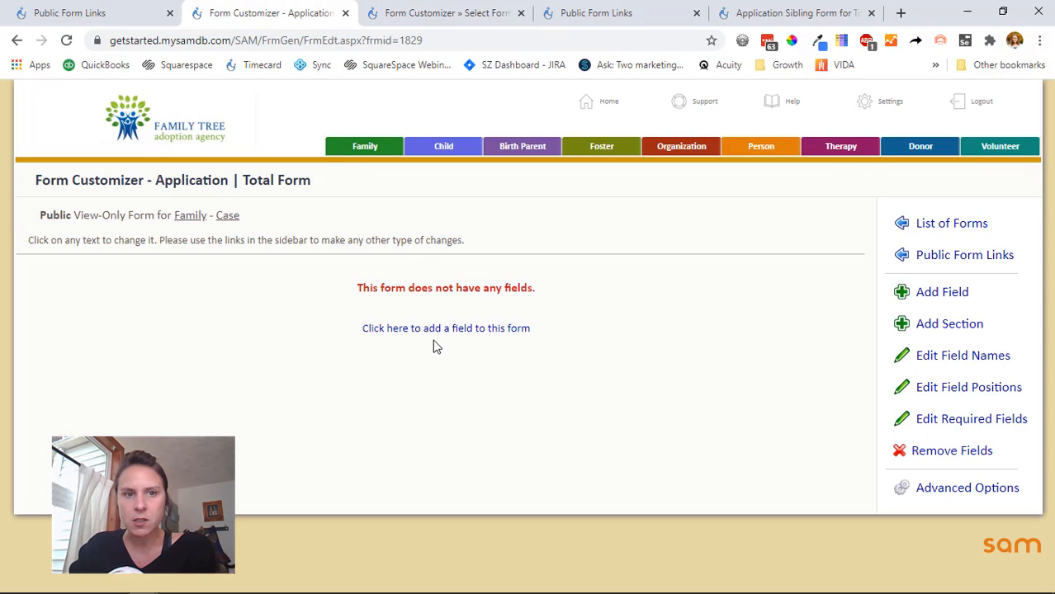
left_click_drag(324, 191, 157, 200)
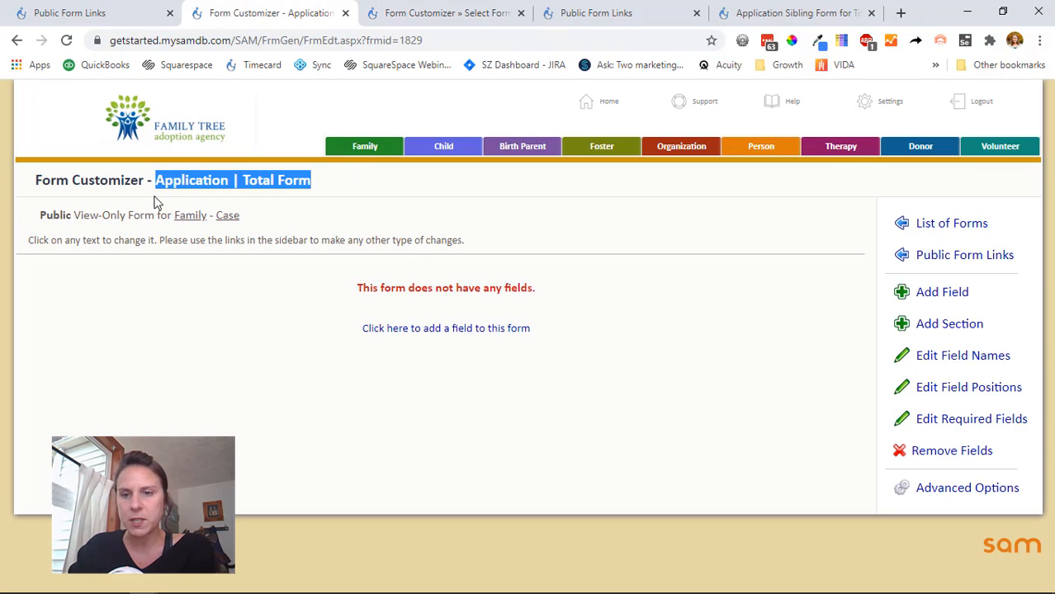
left_click(905, 488)
scroll(917, 347, "down", 4)
scroll(925, 363, "down", 2)
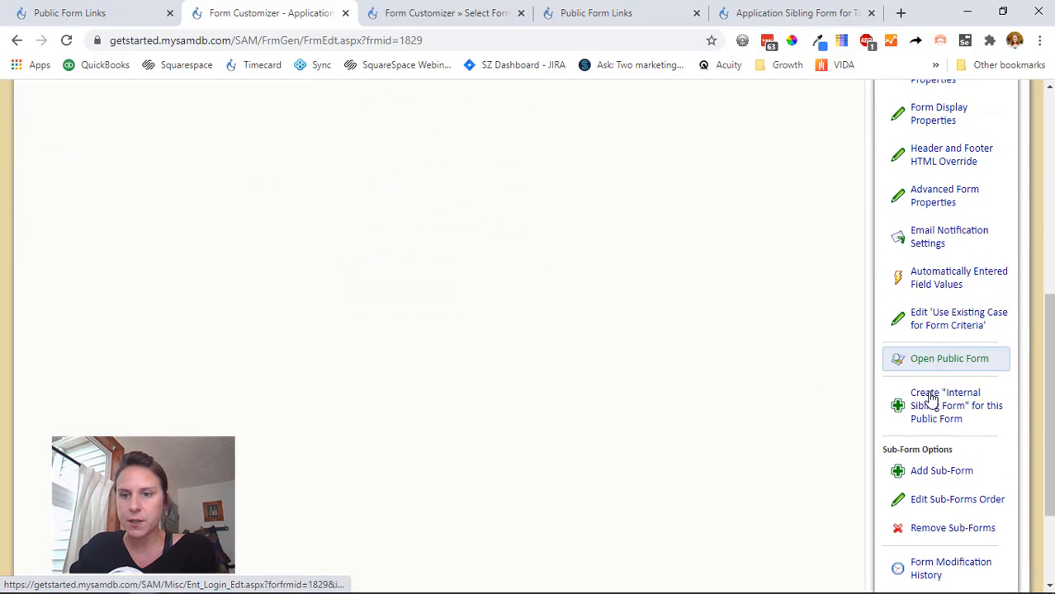
left_click(938, 476)
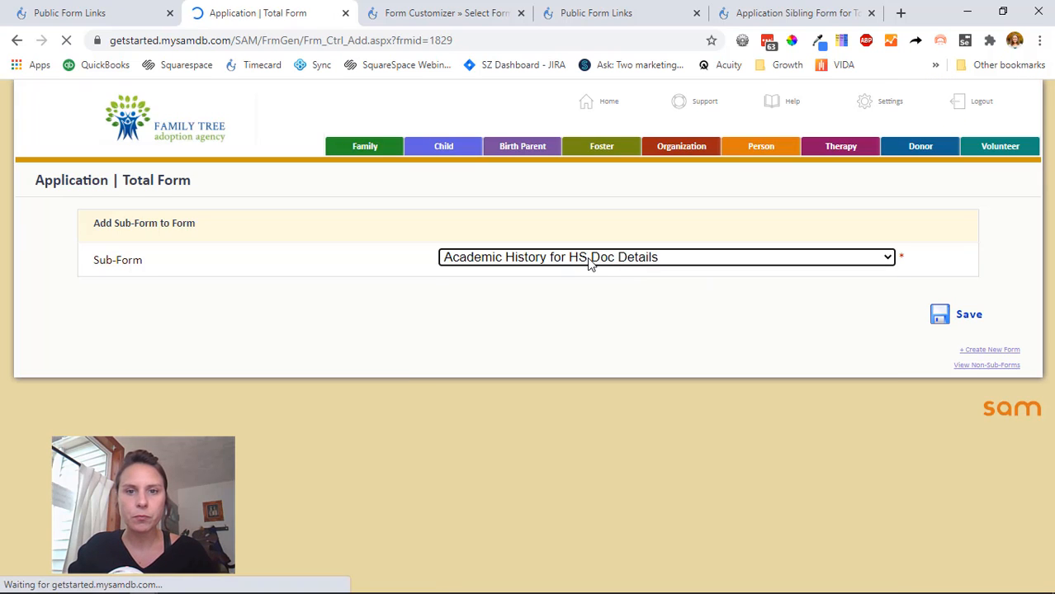
Choose "Application Sibling Form for Total | Part 1: Basic Info" as the sub-form and save it.
left_click(588, 257)
type("ap")
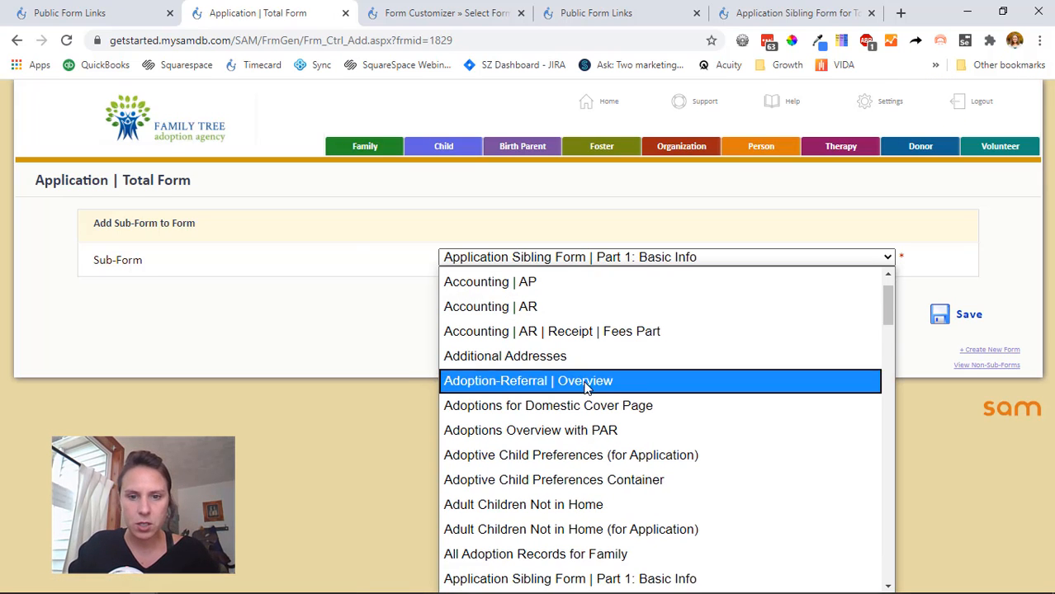
scroll(588, 386, "down", 4)
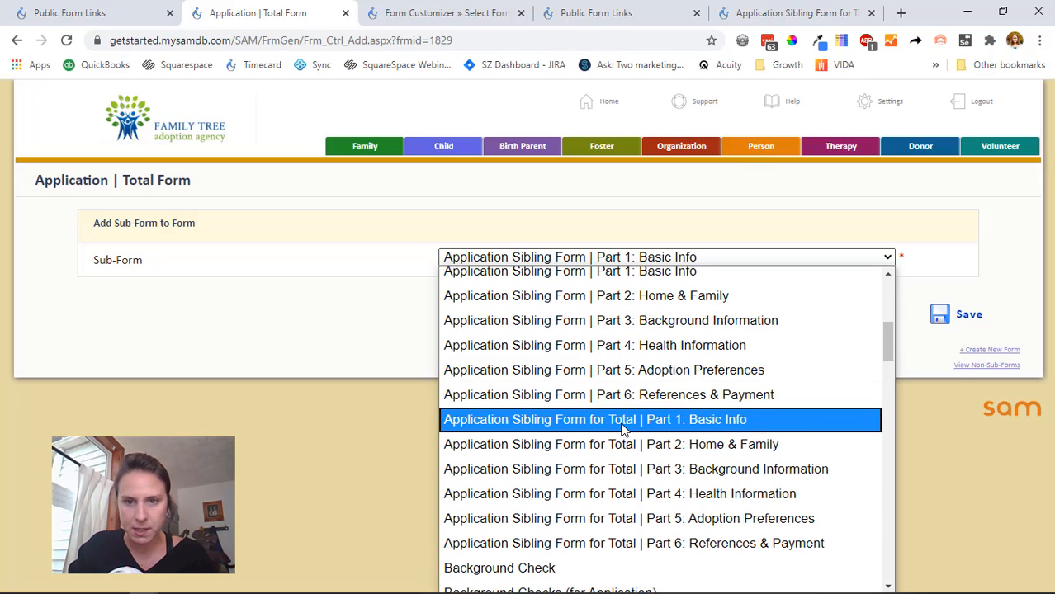
left_click(584, 421)
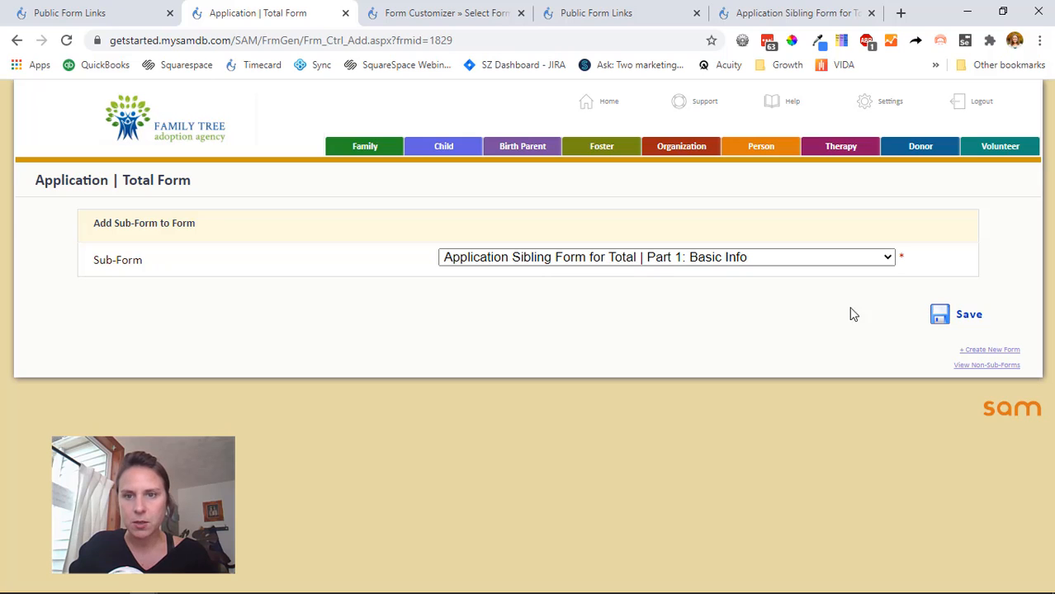
left_click(957, 320)
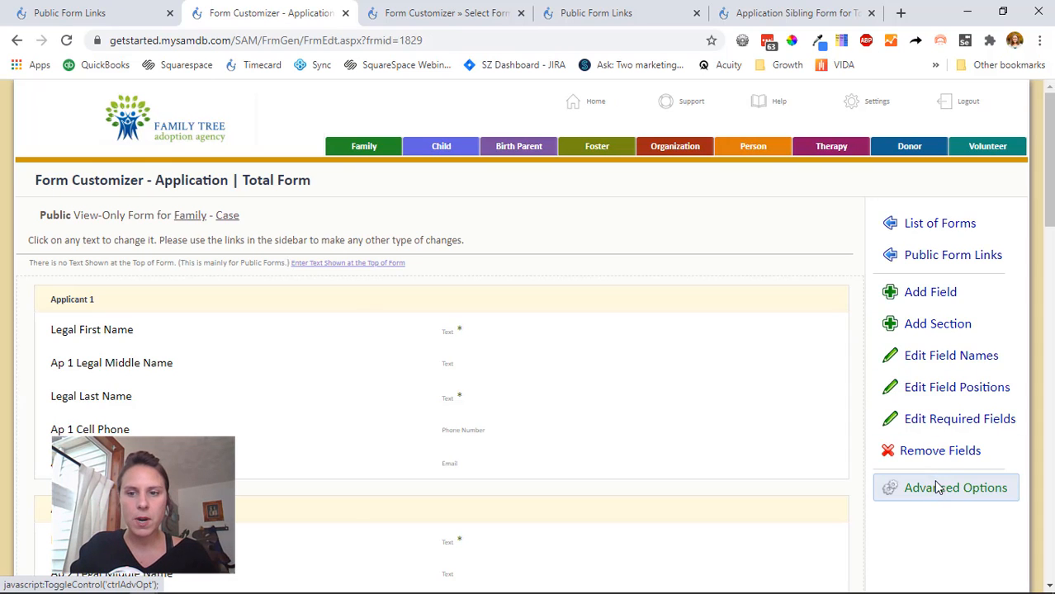
Add "Application Sibling Form for Total | Part 2: Home & Family" as a sub-form of the total form and save it.
left_click(937, 488)
scroll(962, 330, "down", 6)
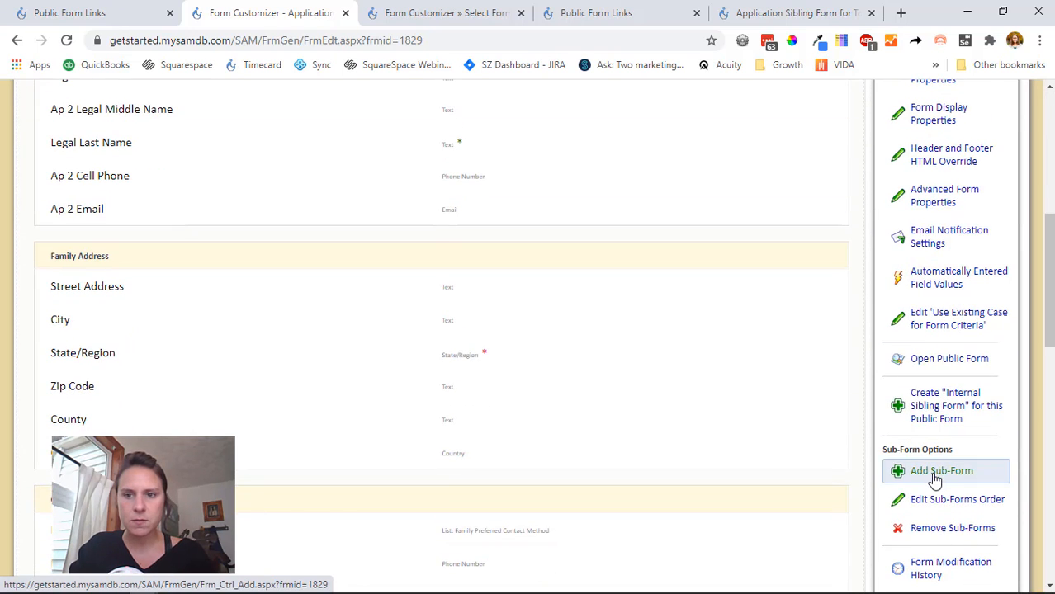
left_click(936, 475)
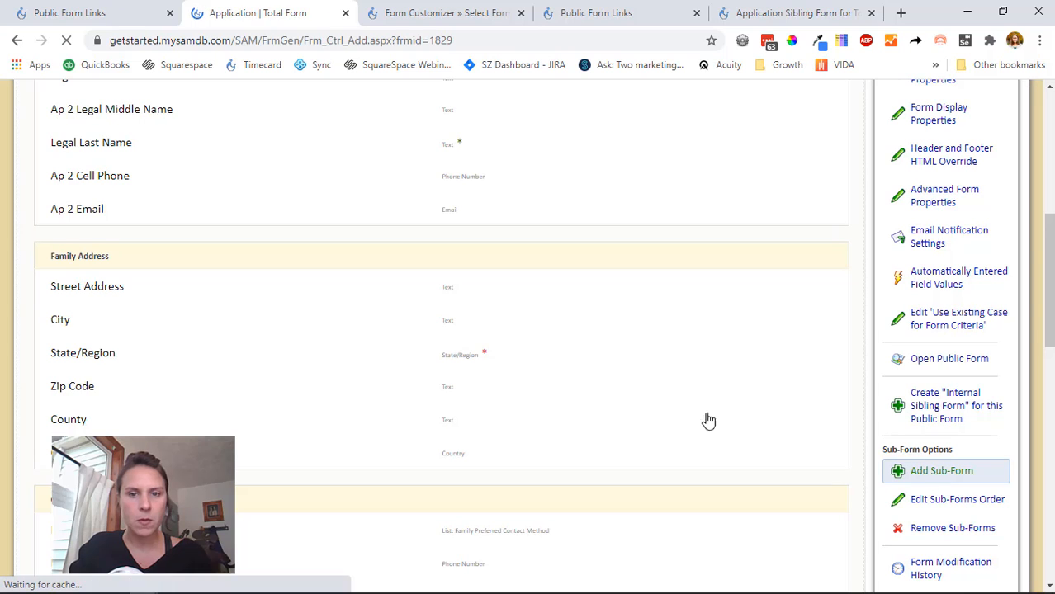
type("app")
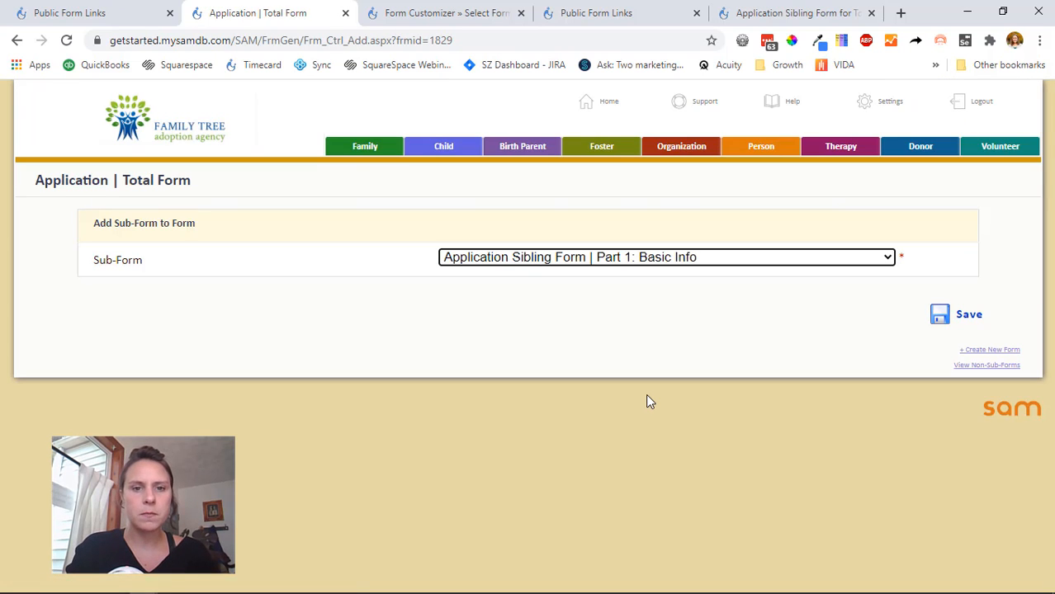
left_click(669, 261)
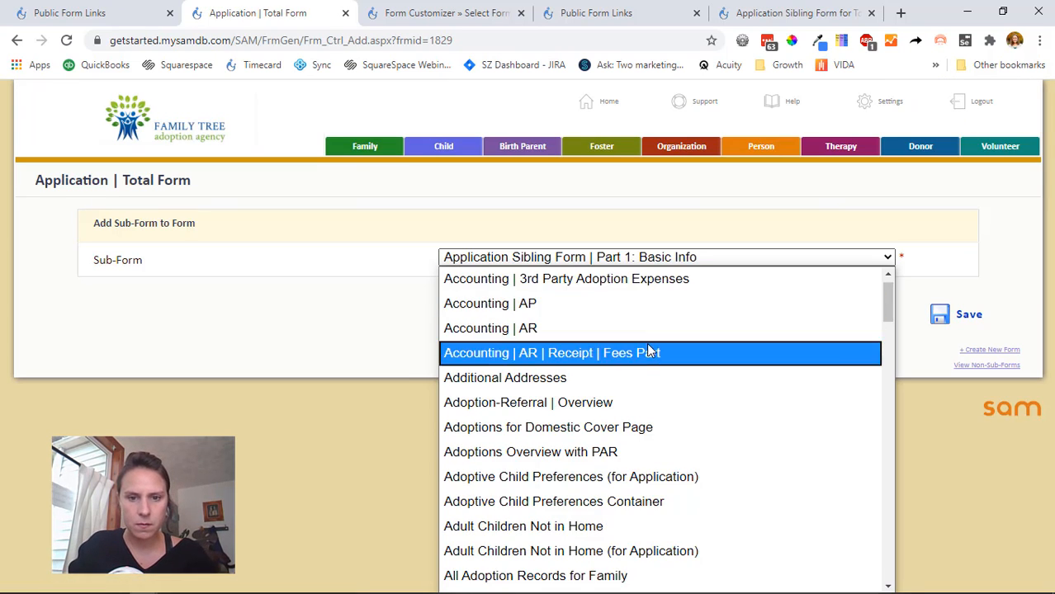
scroll(648, 351, "down", 4)
left_click(654, 445)
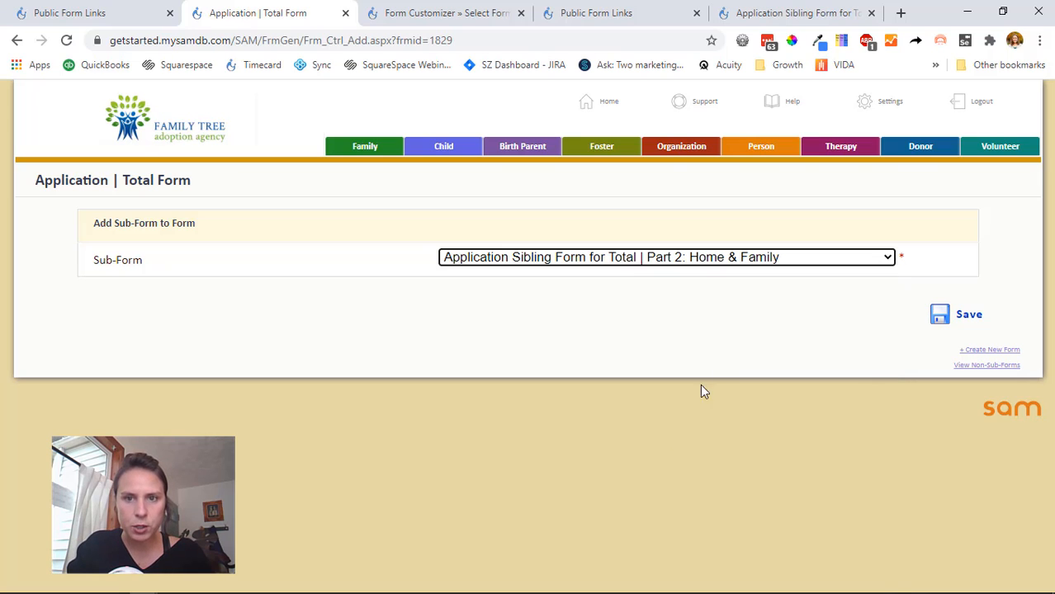
left_click(962, 322)
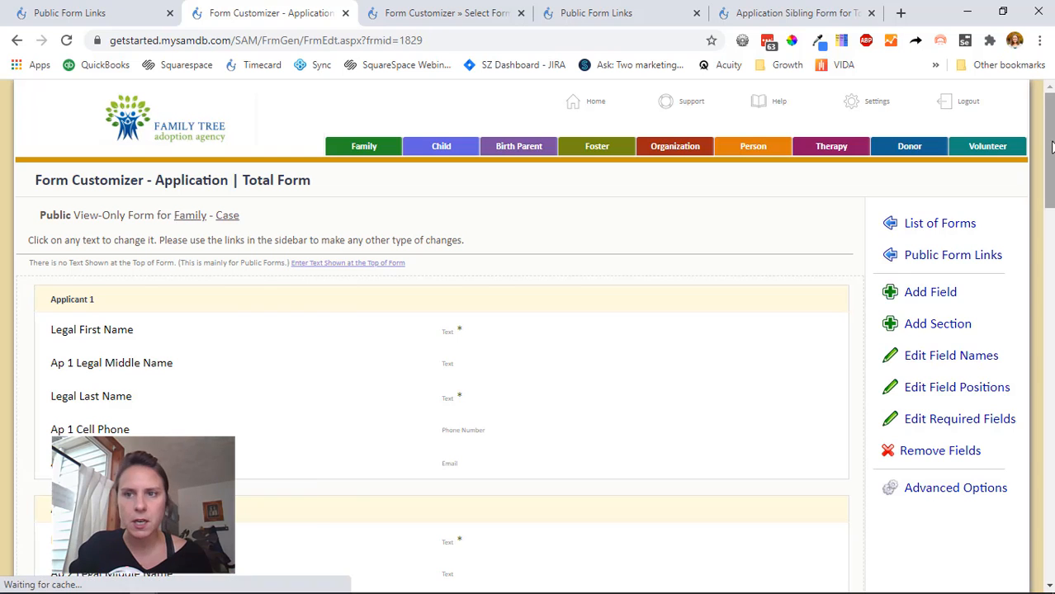
Open the total form's Part 2 sub-form in a new tab and go to its source form, "Application Part 2: Home & Family".
left_click_drag(1052, 148, 1051, 418)
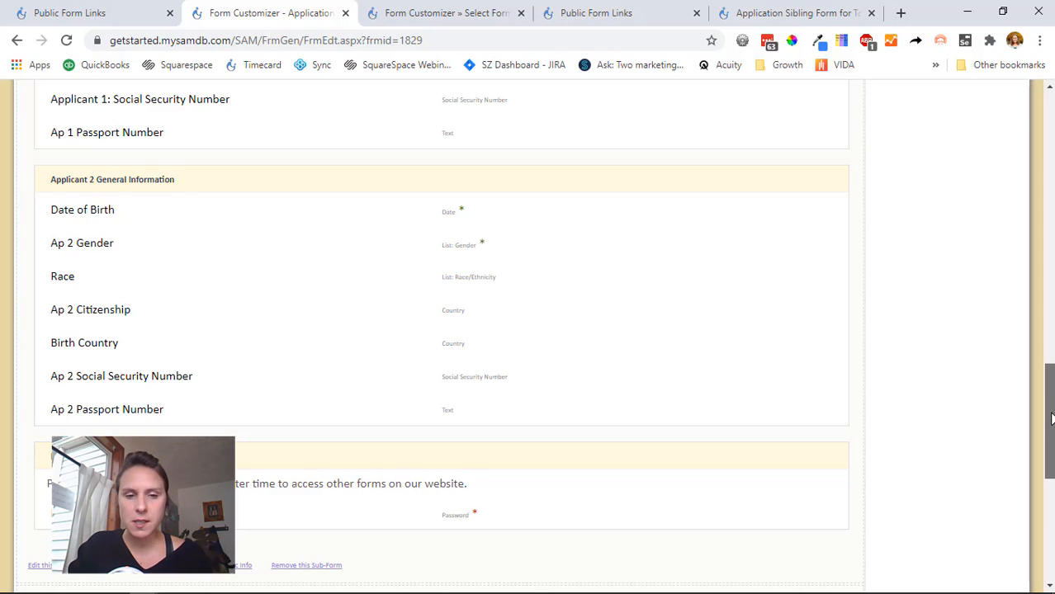
left_click_drag(1051, 418, 1052, 498)
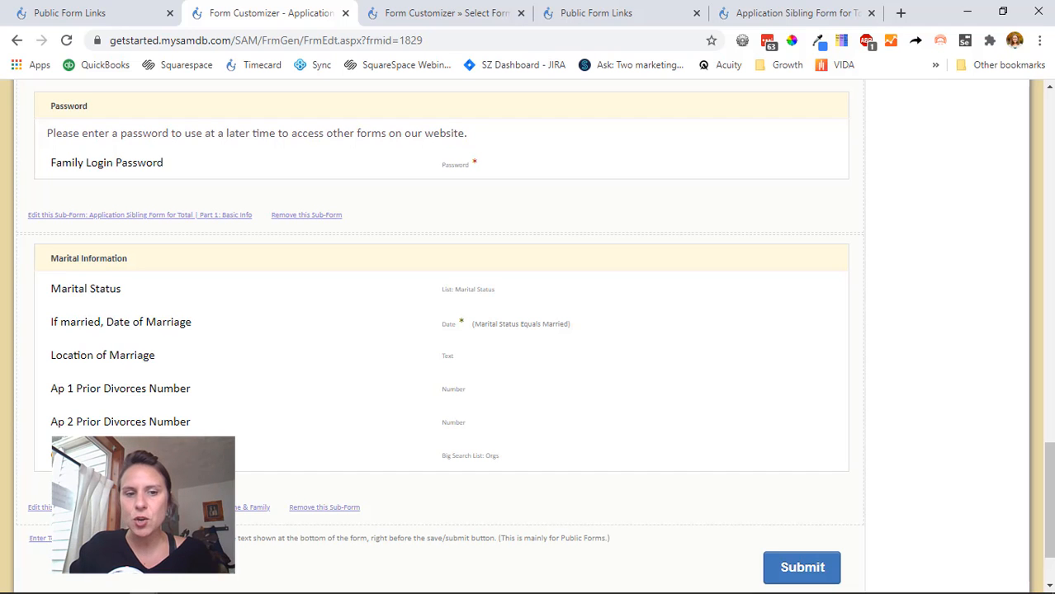
right_click(195, 506)
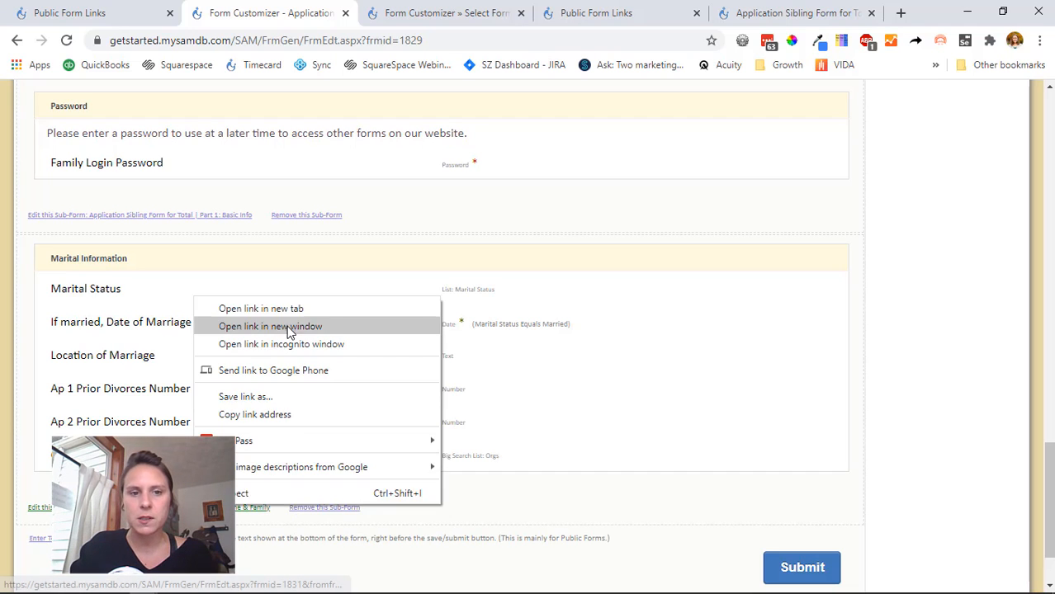
left_click(285, 310)
left_click(376, 21)
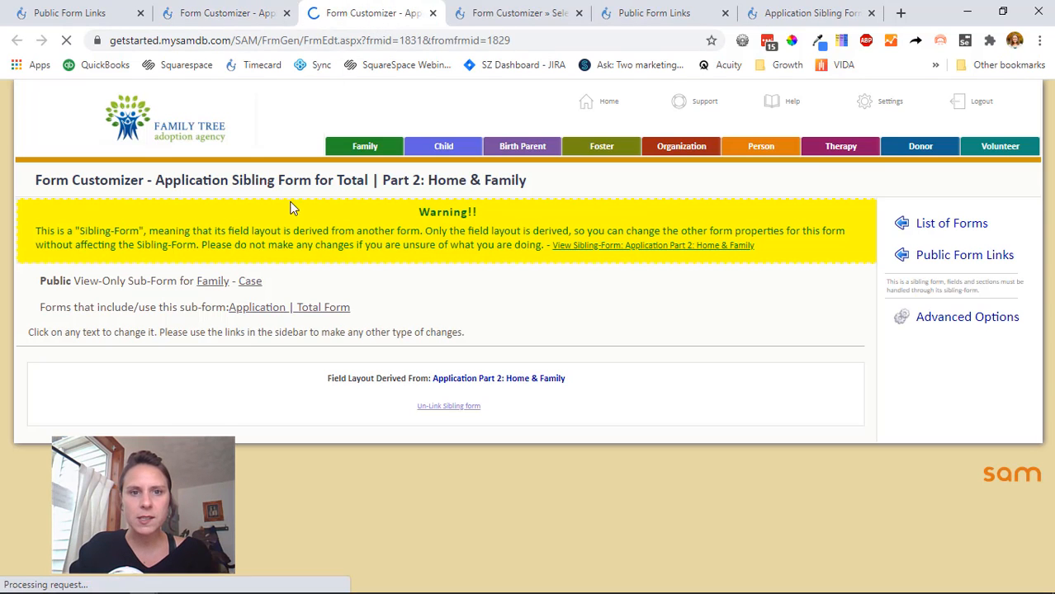
left_click(493, 379)
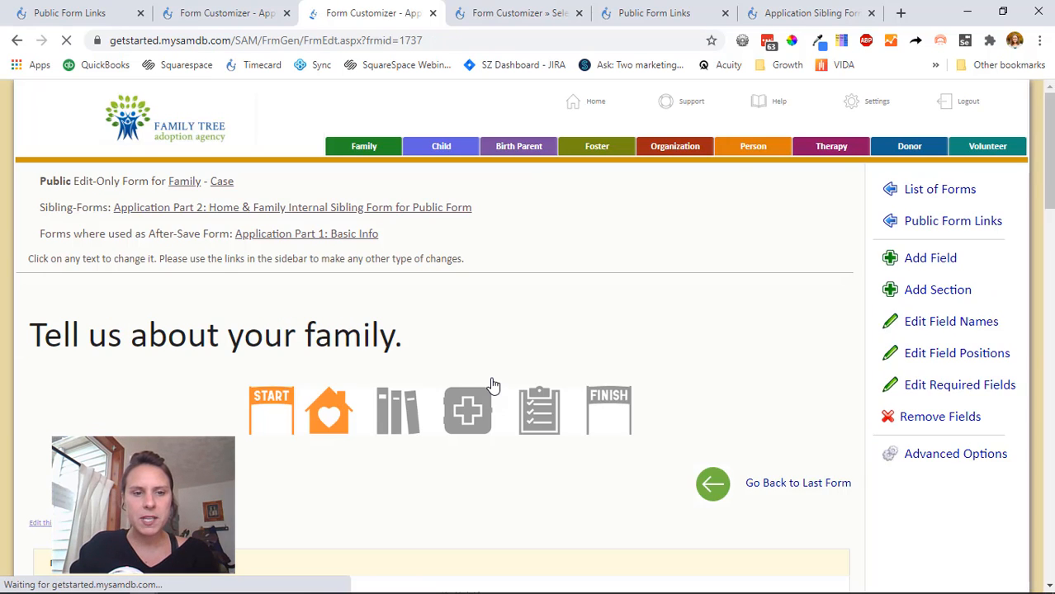
Review the Part 2 source form's marital section and its embedded sub-forms for prior marriages and children in and out of the home.
scroll(492, 384, "down", 4)
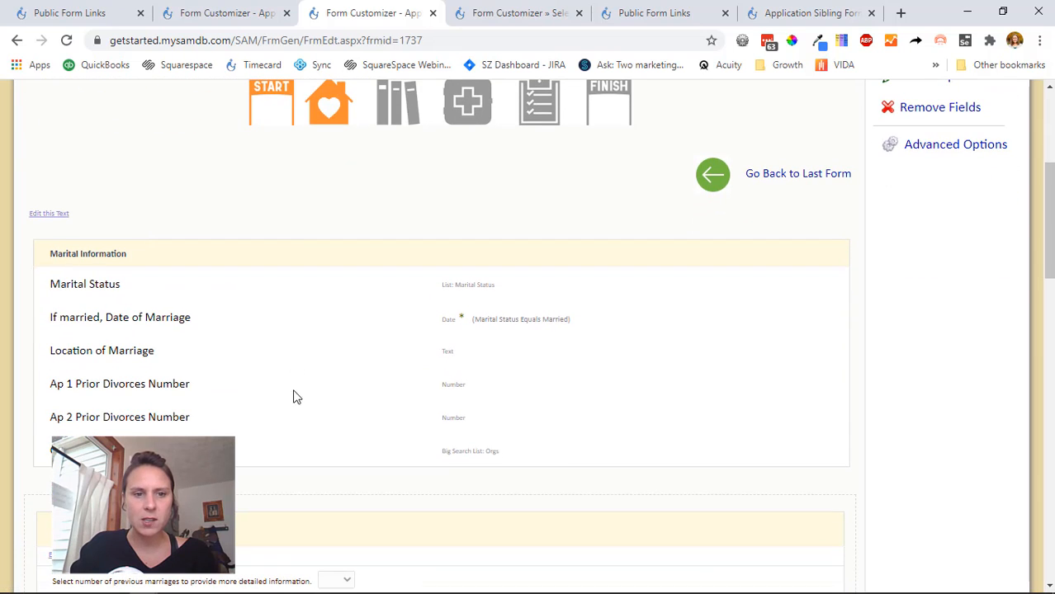
scroll(198, 417, "down", 3)
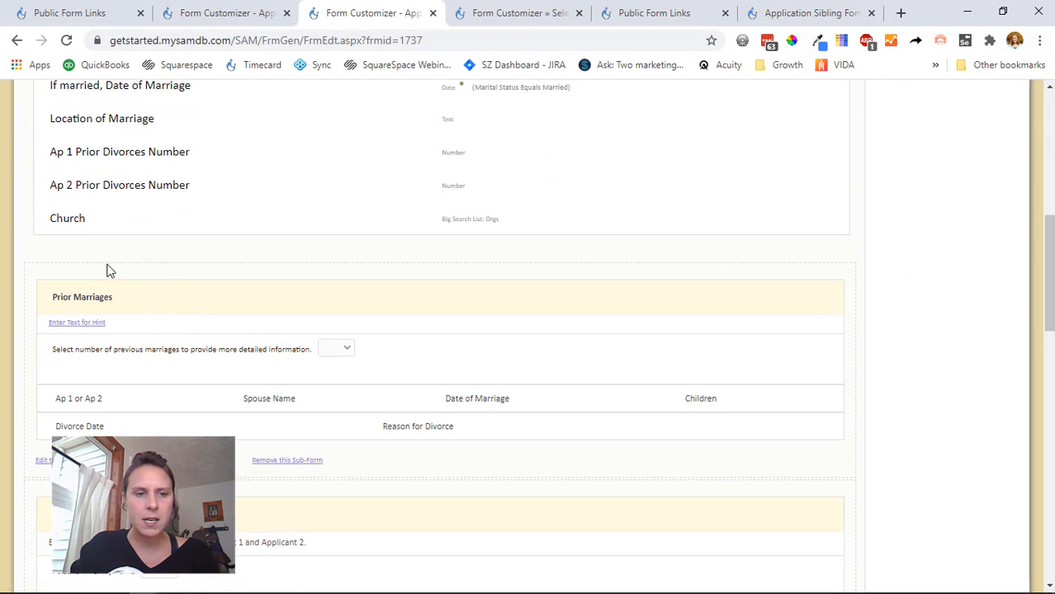
scroll(165, 376, "down", 3)
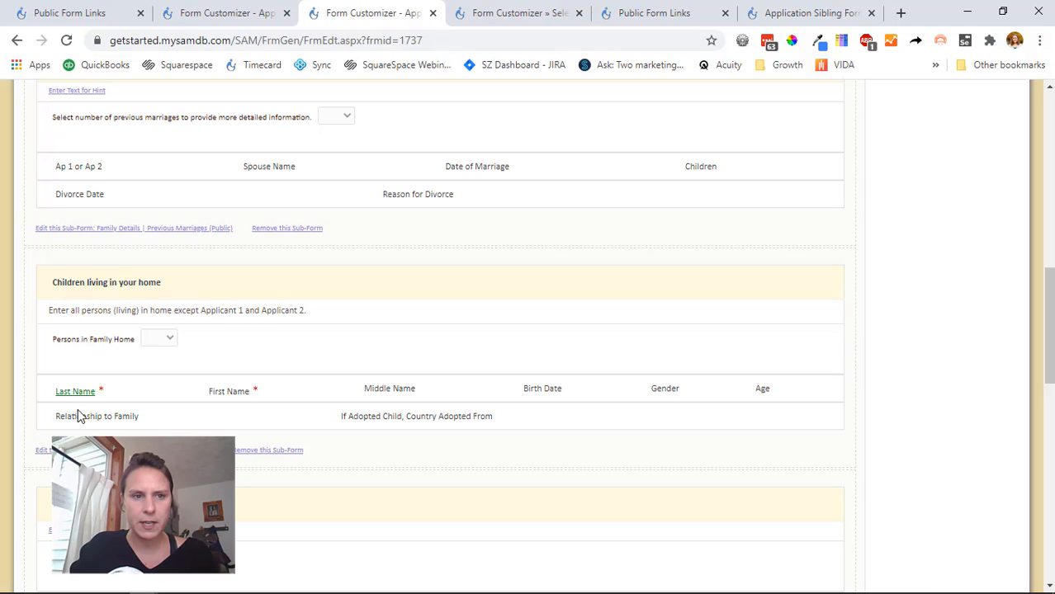
scroll(99, 405, "down", 1)
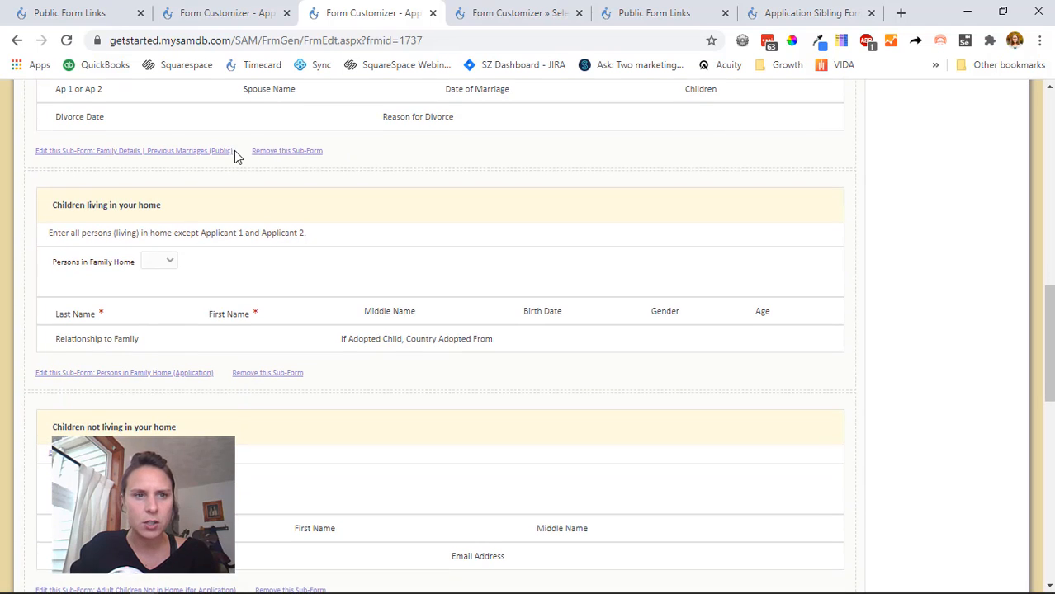
left_click_drag(36, 151, 108, 160)
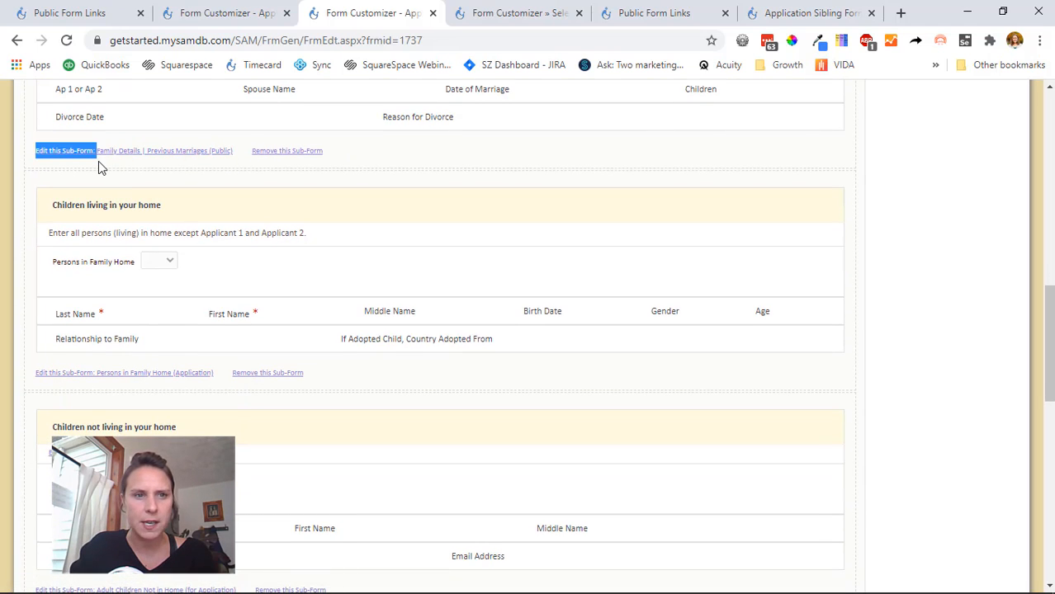
scroll(95, 376, "down", 3)
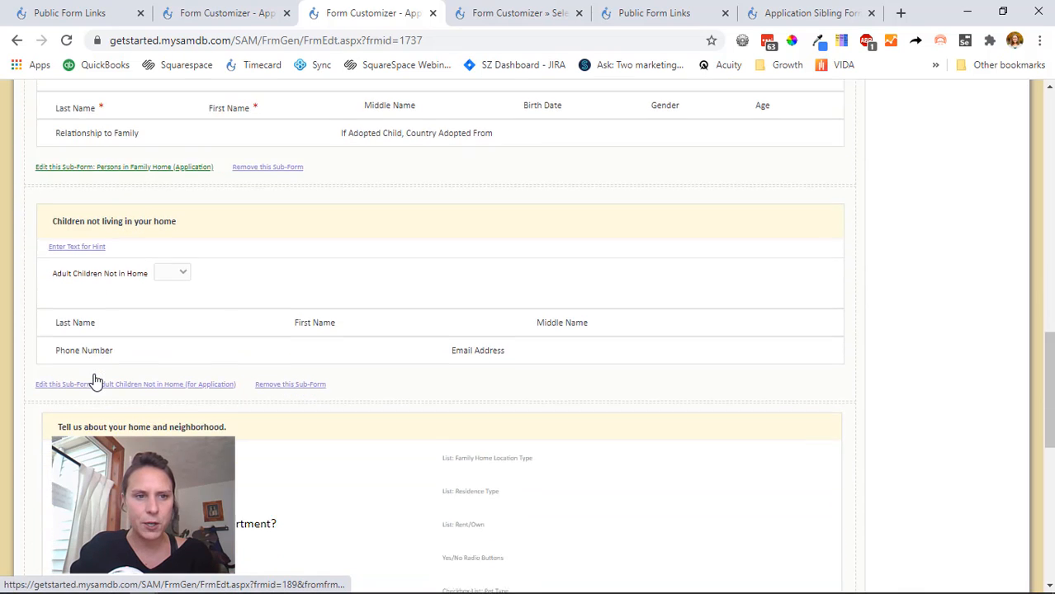
scroll(95, 376, "down", 5)
Return to the total form and check which Part 2 sections its Home & Family sub-form contains.
left_click(243, 11)
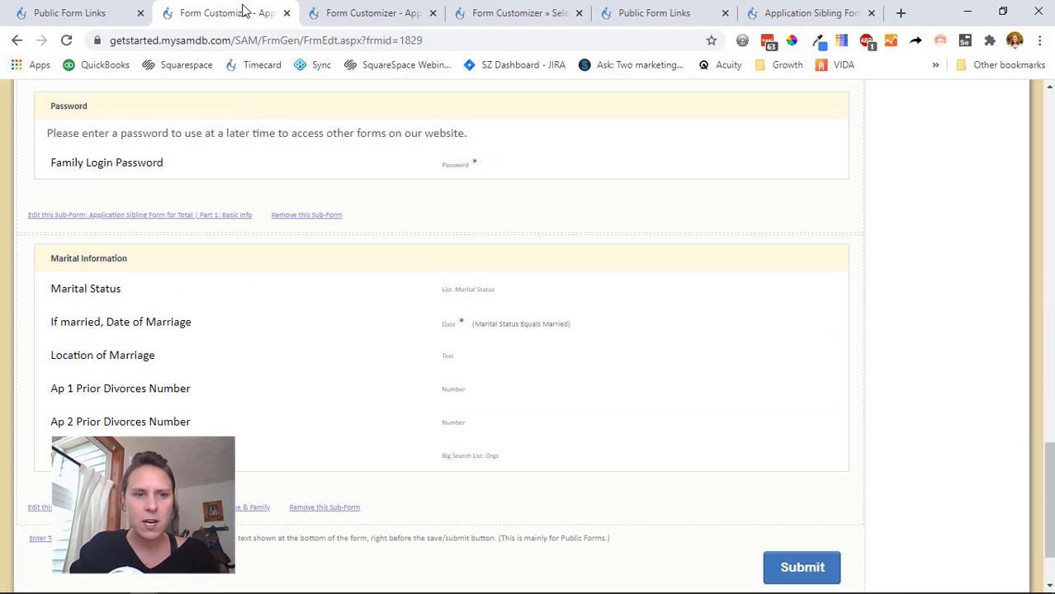
scroll(260, 296, "up", 1)
scroll(141, 454, "down", 3)
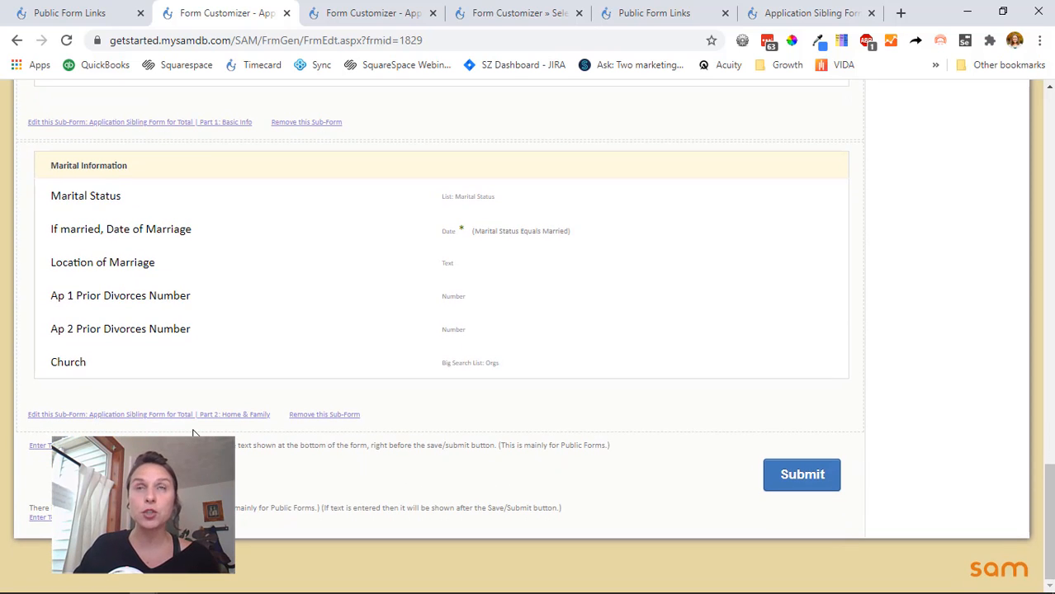
Add "Application Sibling Form for Total | Part 3: Background Information" as a sub-form of the total form and save it.
scroll(650, 281, "up", 9)
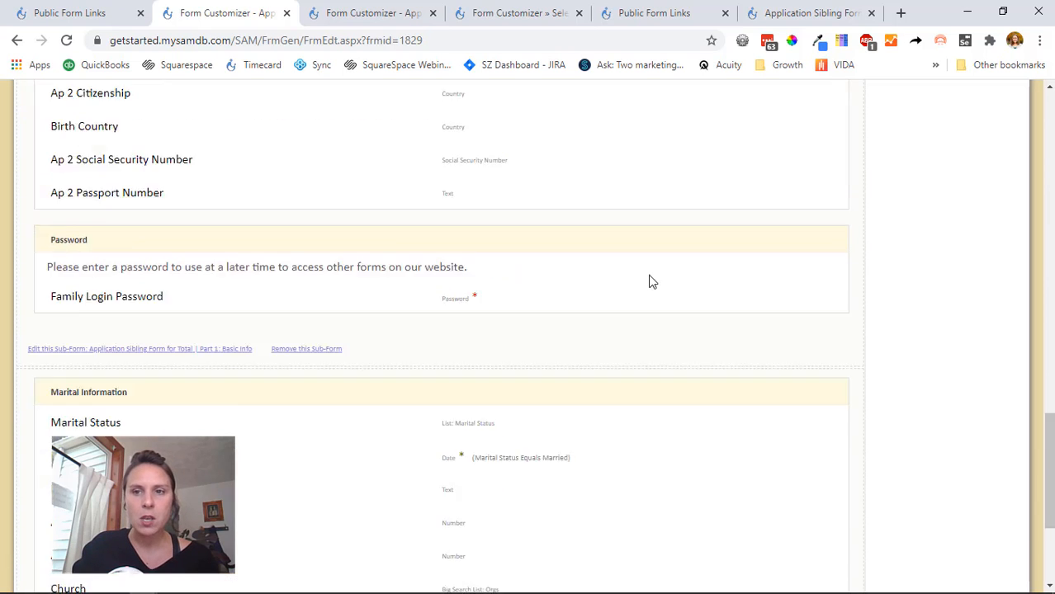
scroll(869, 246, "up", 6)
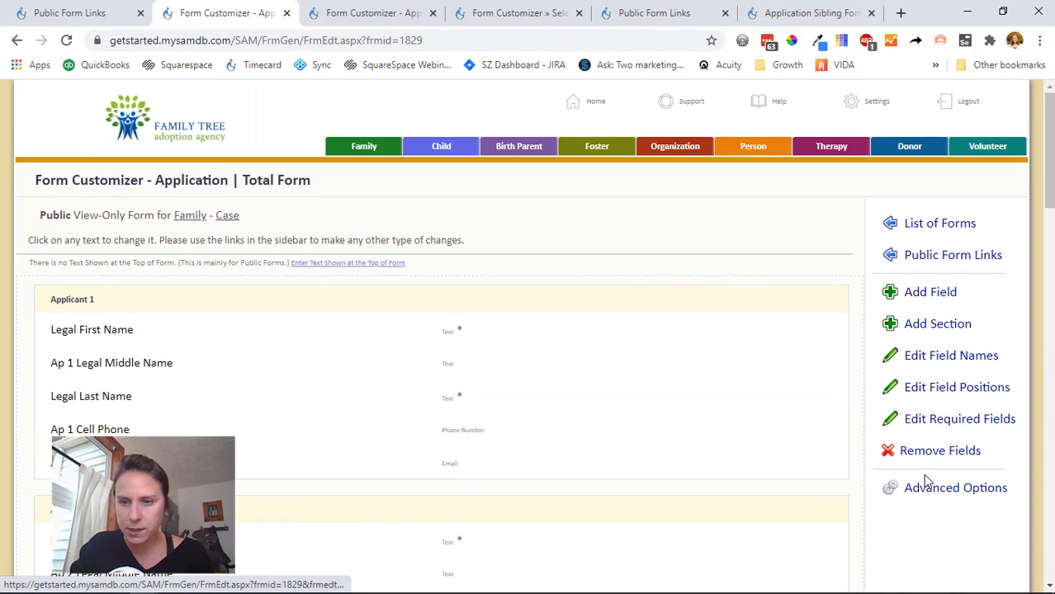
left_click(924, 486)
scroll(926, 427, "down", 5)
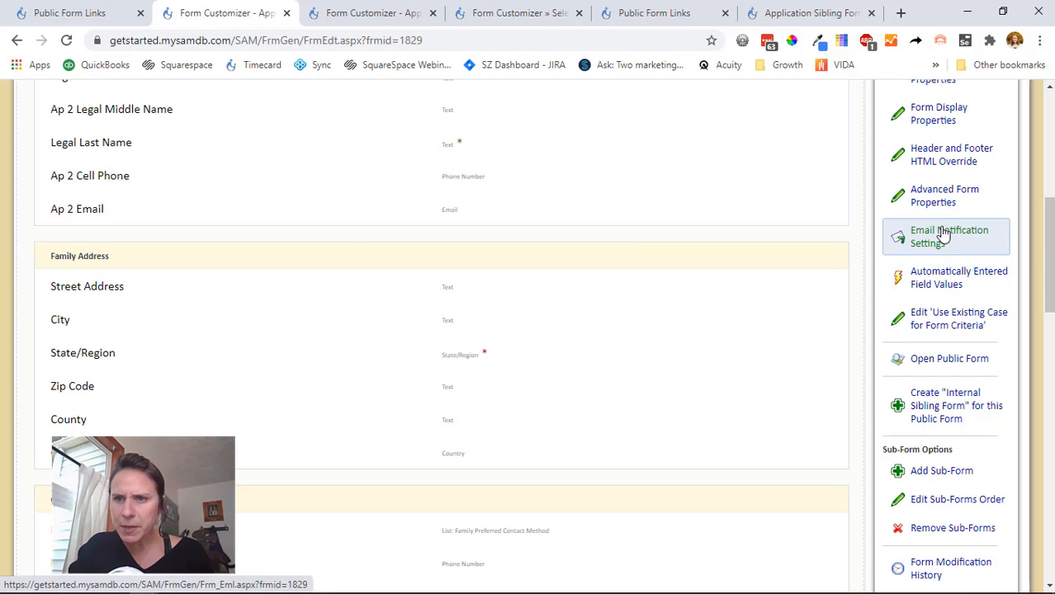
left_click(945, 470)
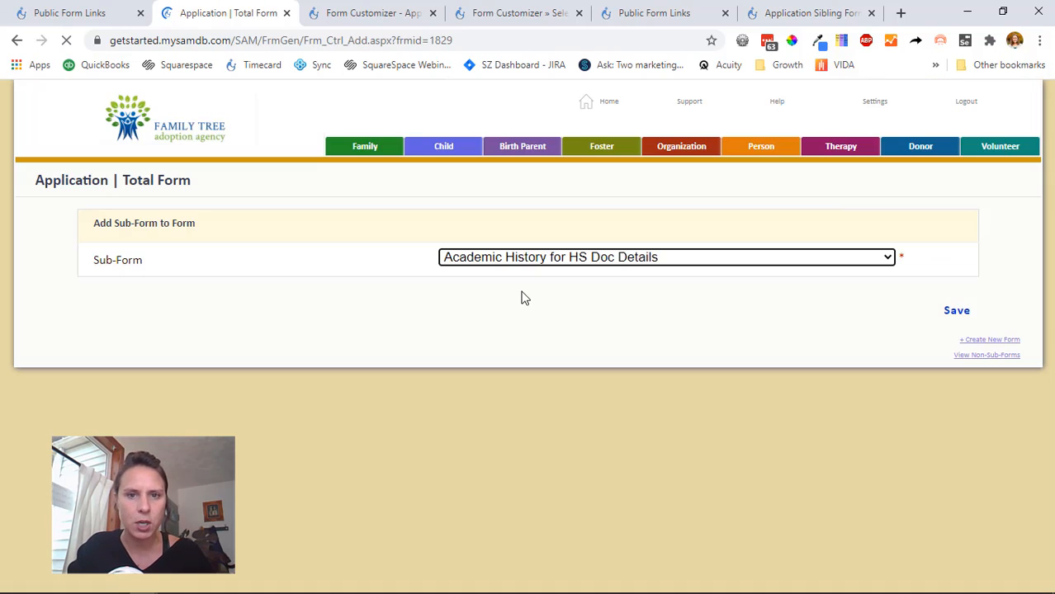
left_click(553, 257)
key("Down")
type("app")
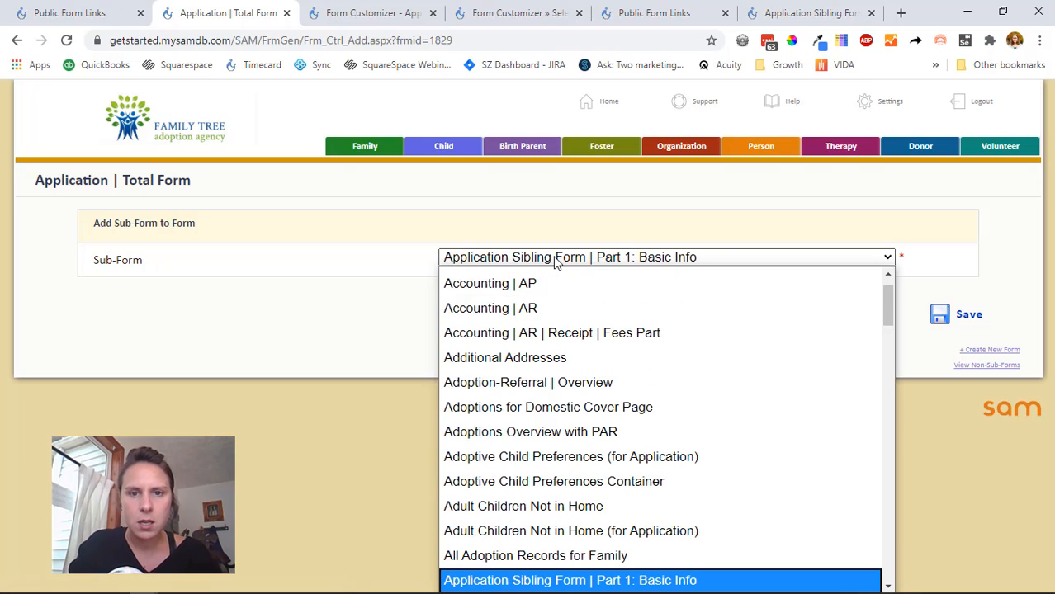
scroll(539, 403, "down", 5)
scroll(538, 403, "up", 5)
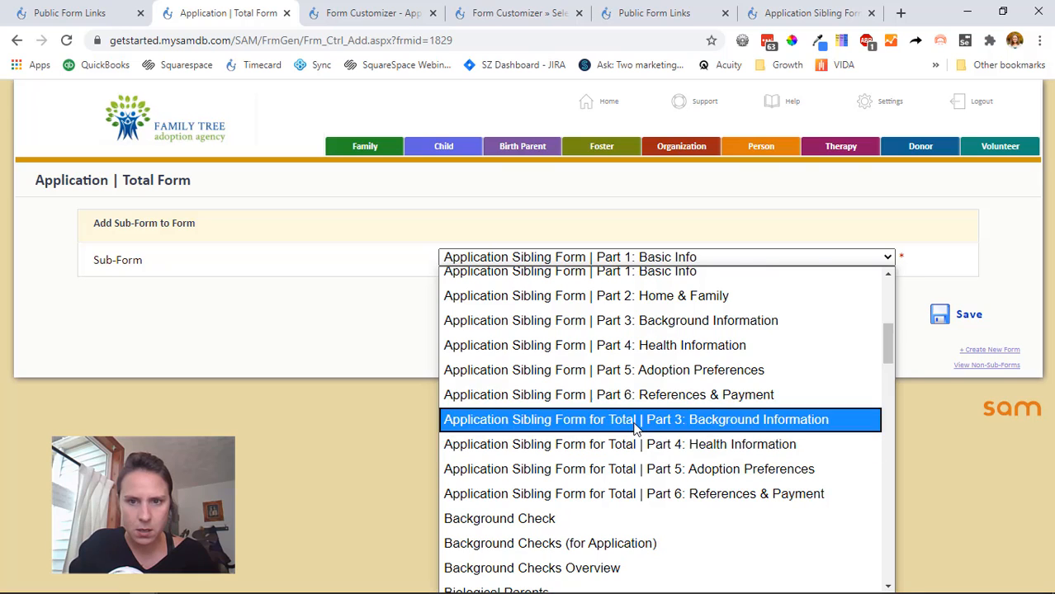
left_click(636, 421)
left_click(953, 315)
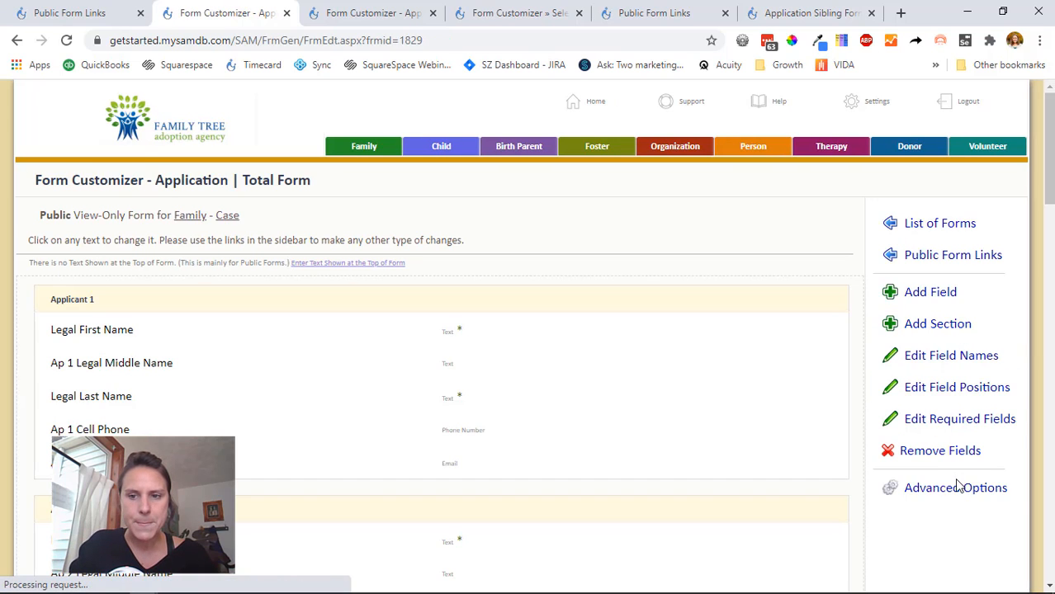
Add "Application Sibling Form for Total | Part 4: Health Information" as a sub-form of the total form and save it.
left_click(959, 486)
scroll(952, 332, "down", 5)
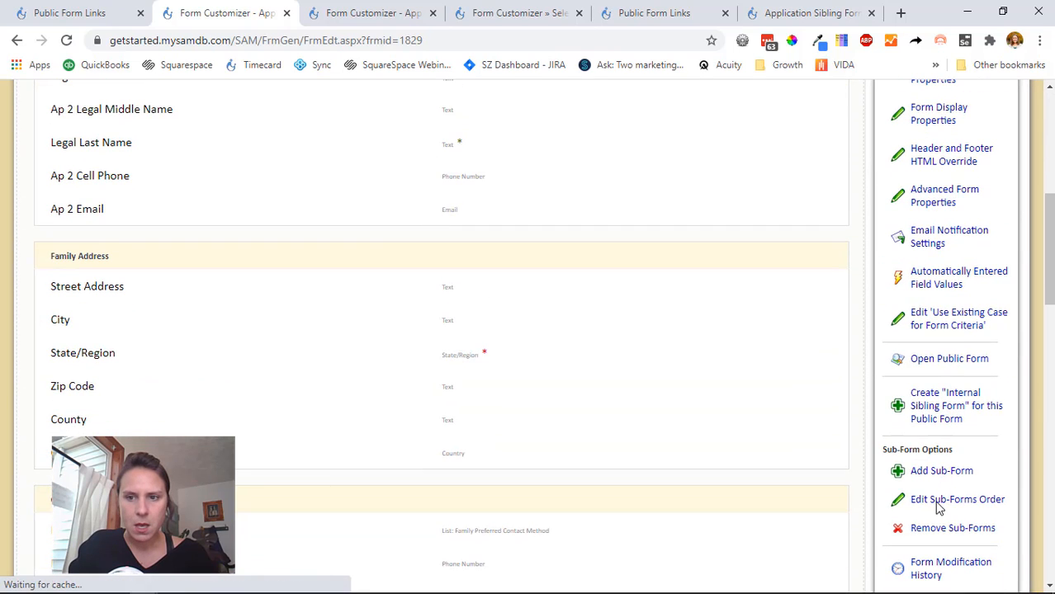
left_click(943, 473)
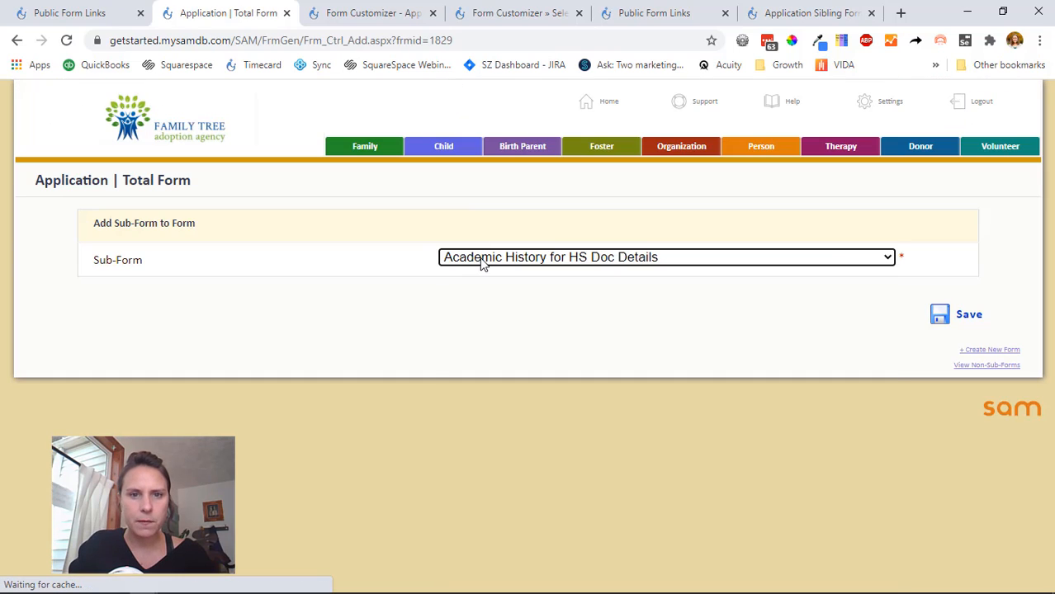
left_click(479, 258)
type("app")
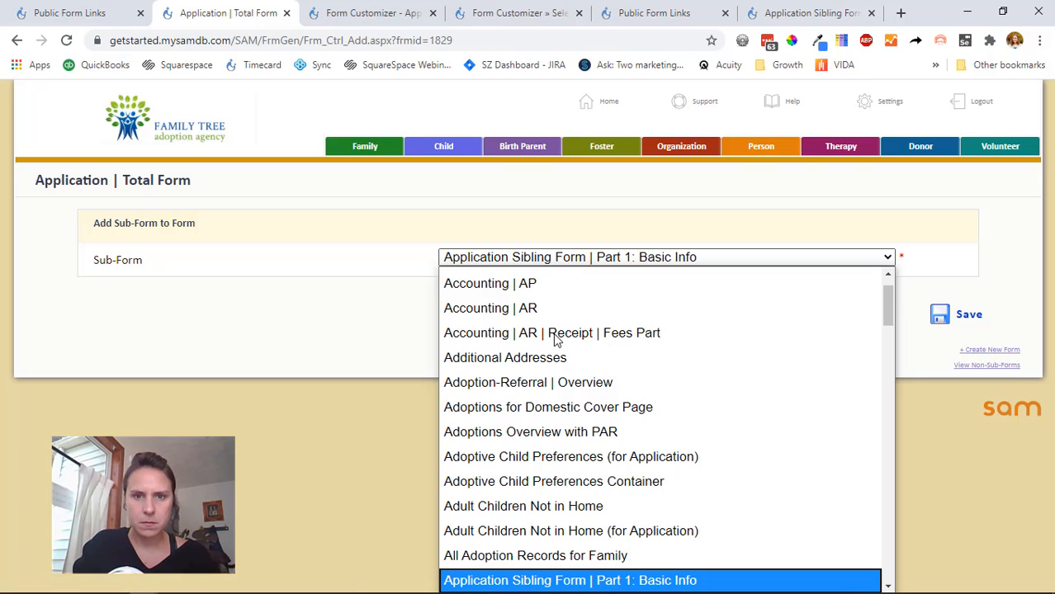
scroll(558, 351, "up", 1)
scroll(558, 363, "down", 5)
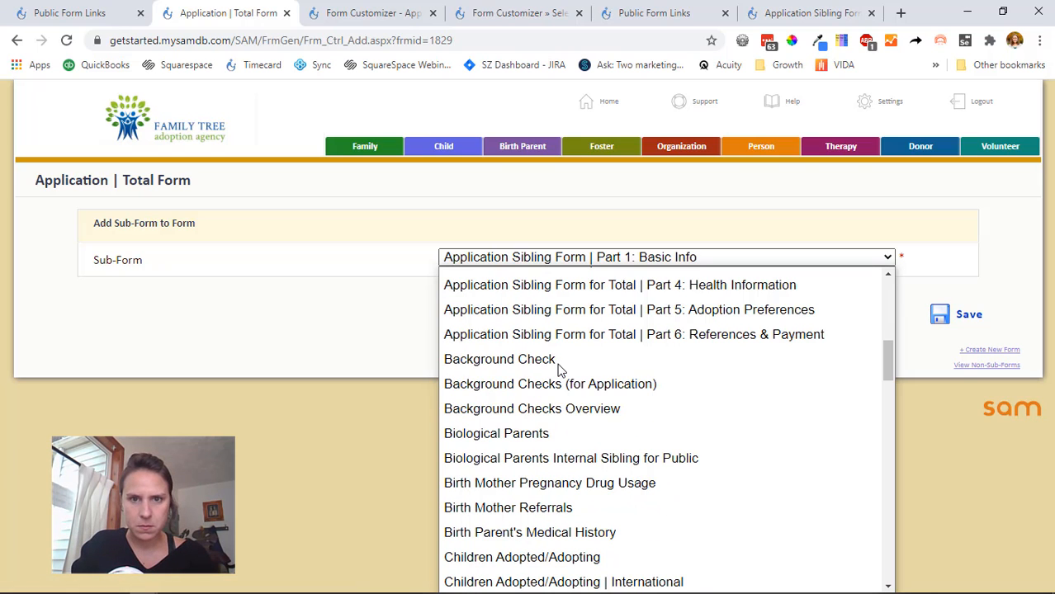
left_click(585, 291)
left_click(954, 317)
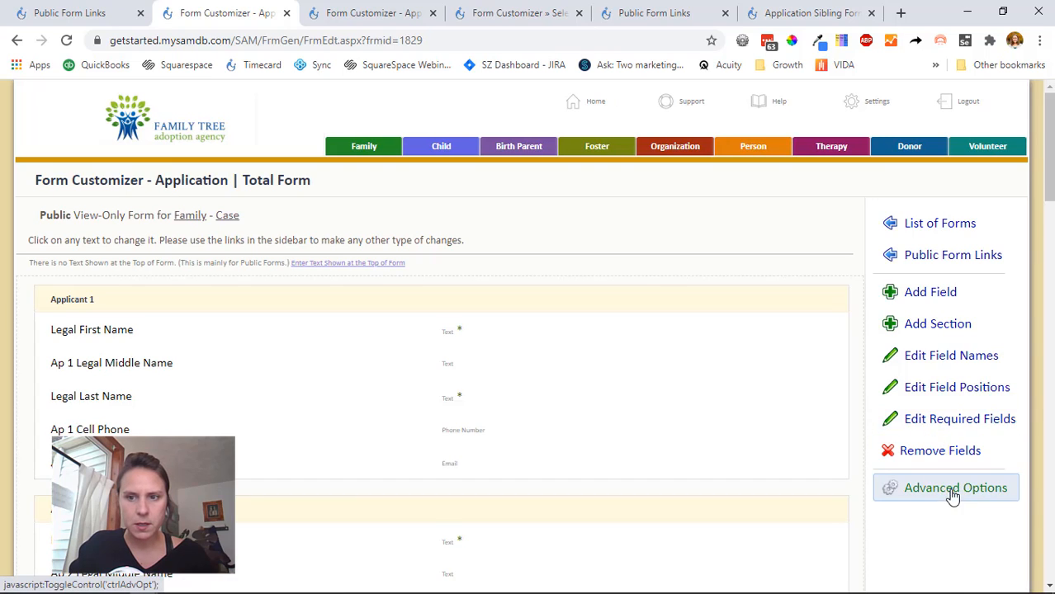
Add "Application Sibling Form for Total | Part 5: Adoption Preferences" as a sub-form of the total form and save it.
left_click(954, 495)
scroll(941, 495, "down", 4)
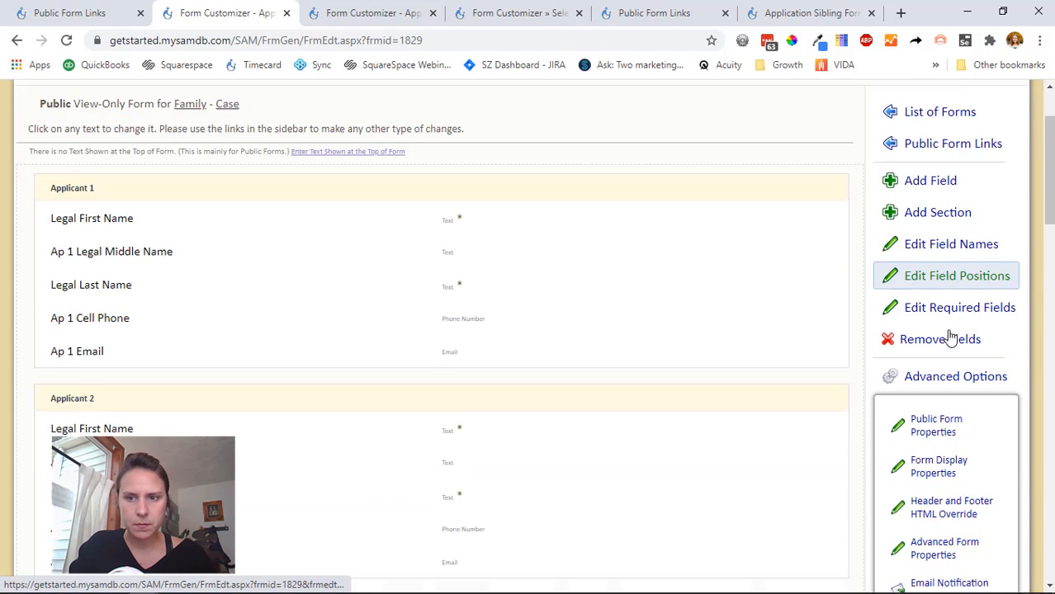
scroll(940, 509, "down", 3)
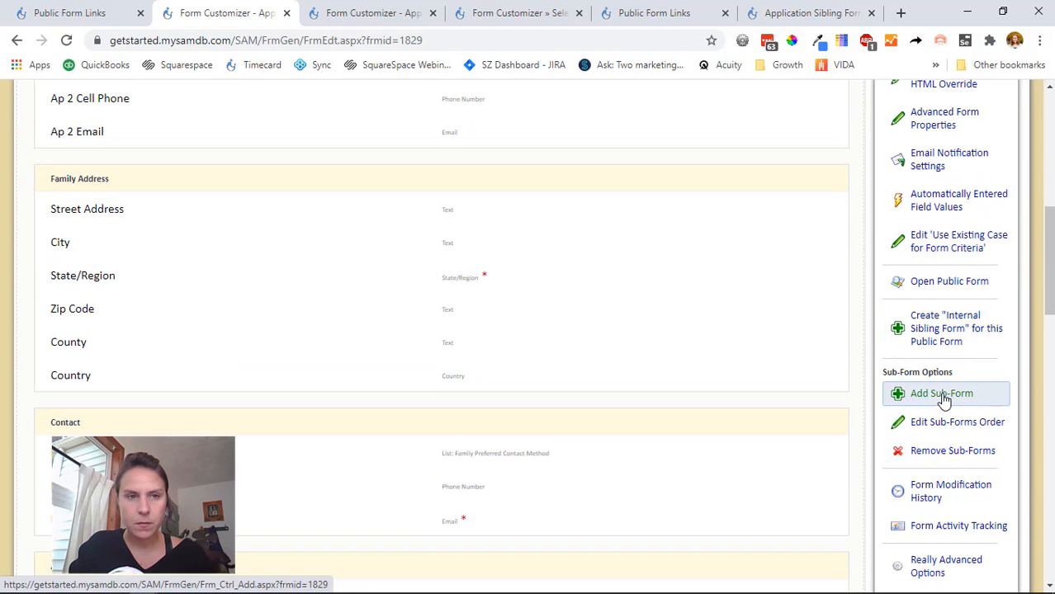
left_click(942, 395)
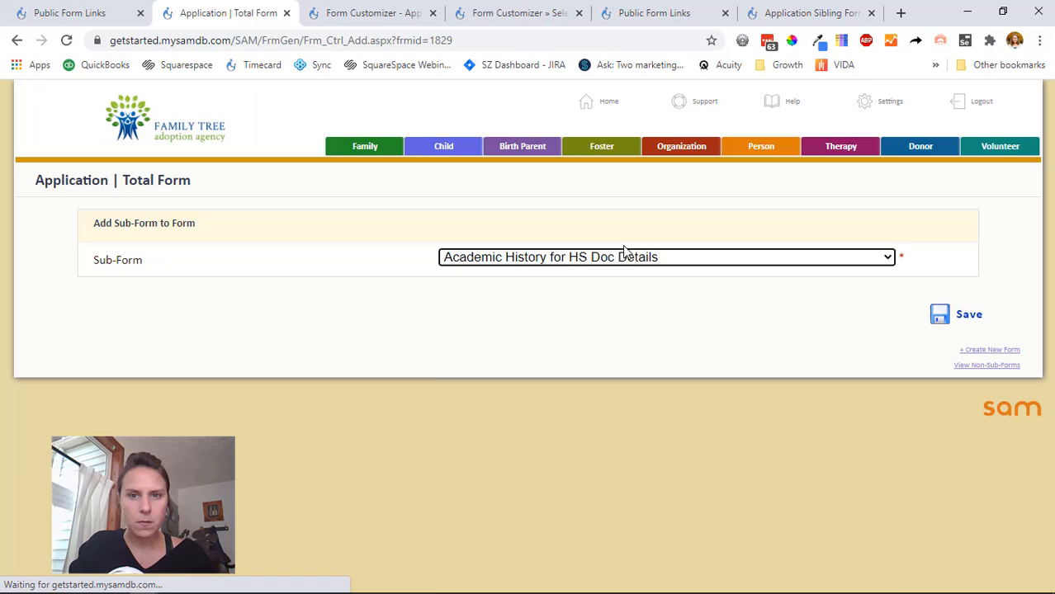
left_click(628, 256)
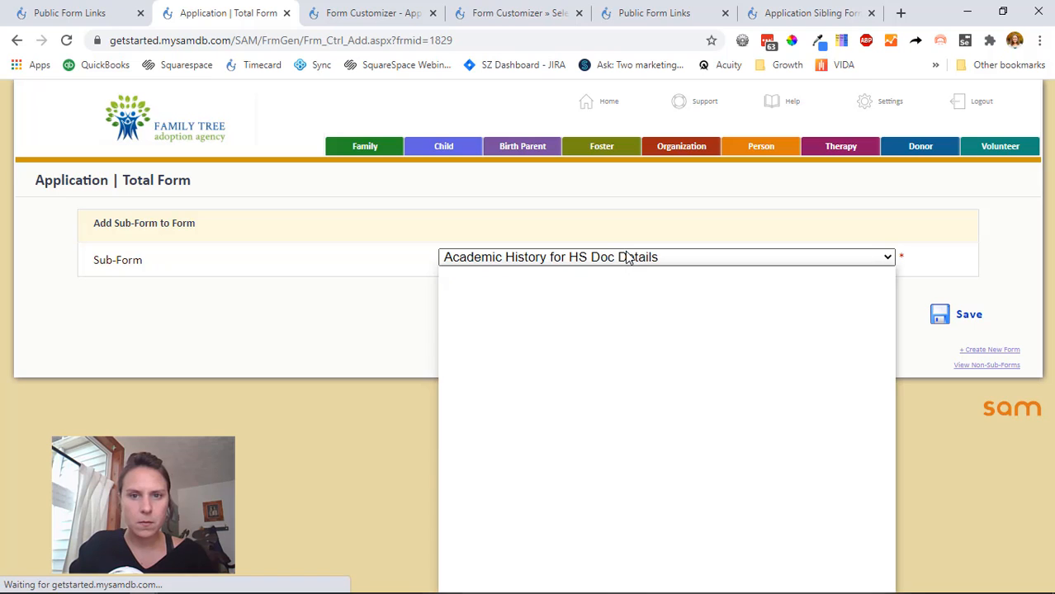
key("Down")
type("pp")
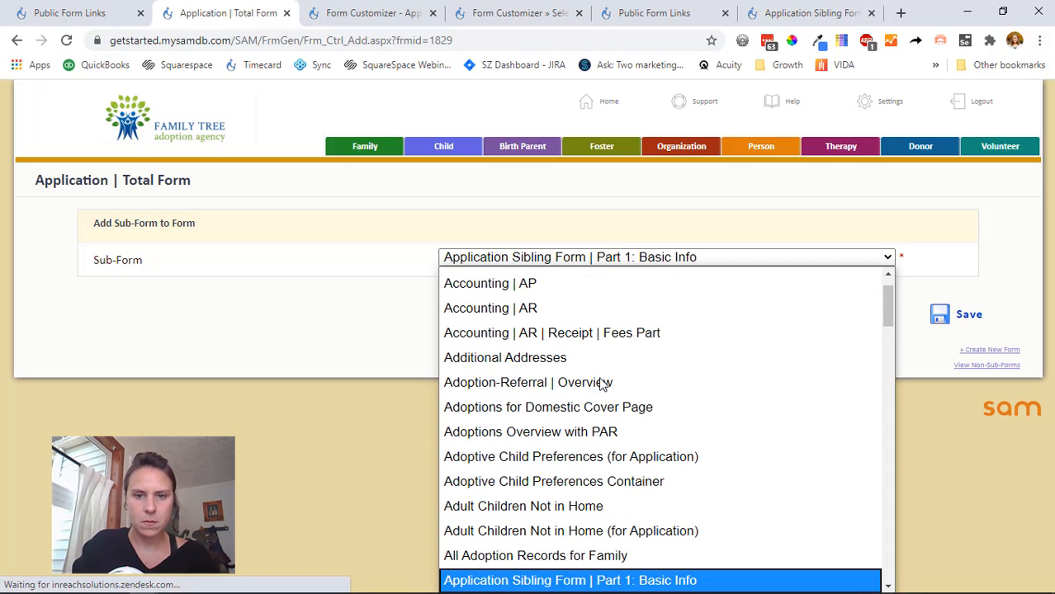
scroll(602, 382, "down", 5)
scroll(620, 392, "up", 2)
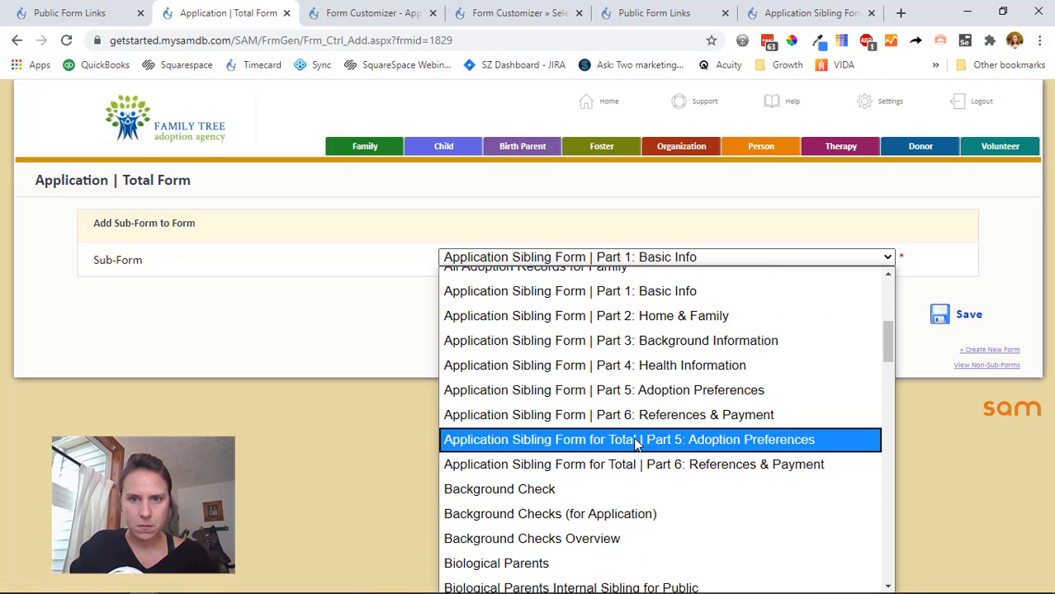
left_click(635, 439)
left_click(954, 317)
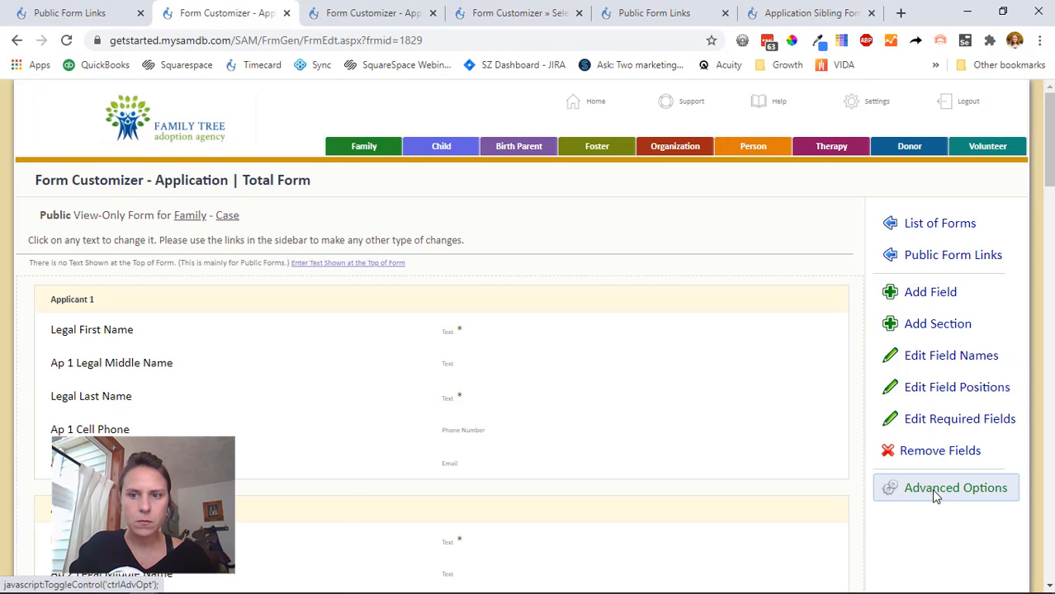
Add "Application Sibling Form for Total | Part 6: References & Payment" as a sub-form of the total form and save it.
left_click(936, 490)
scroll(925, 355, "down", 5)
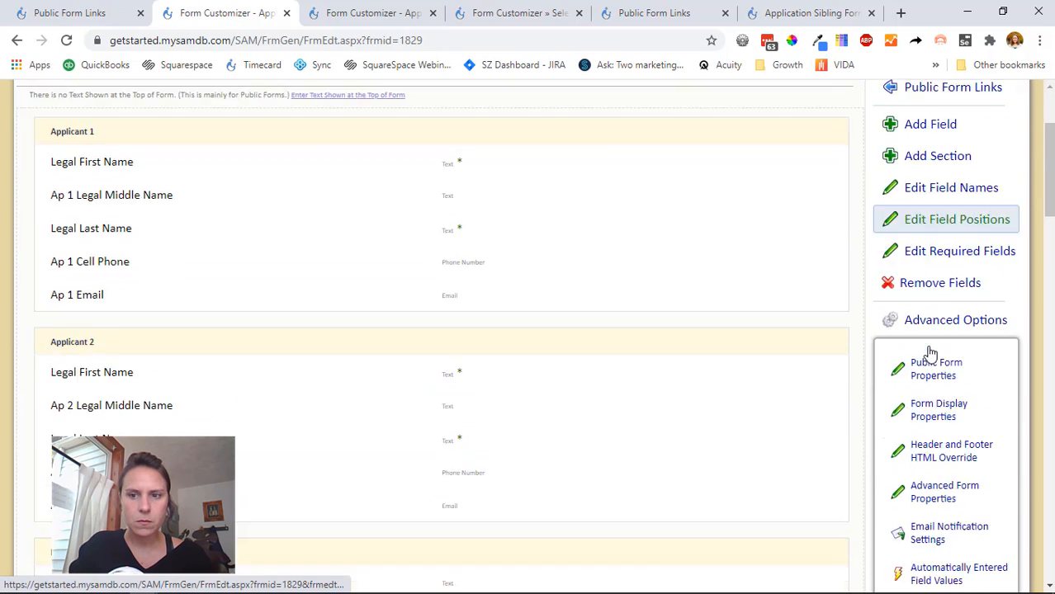
left_click(936, 549)
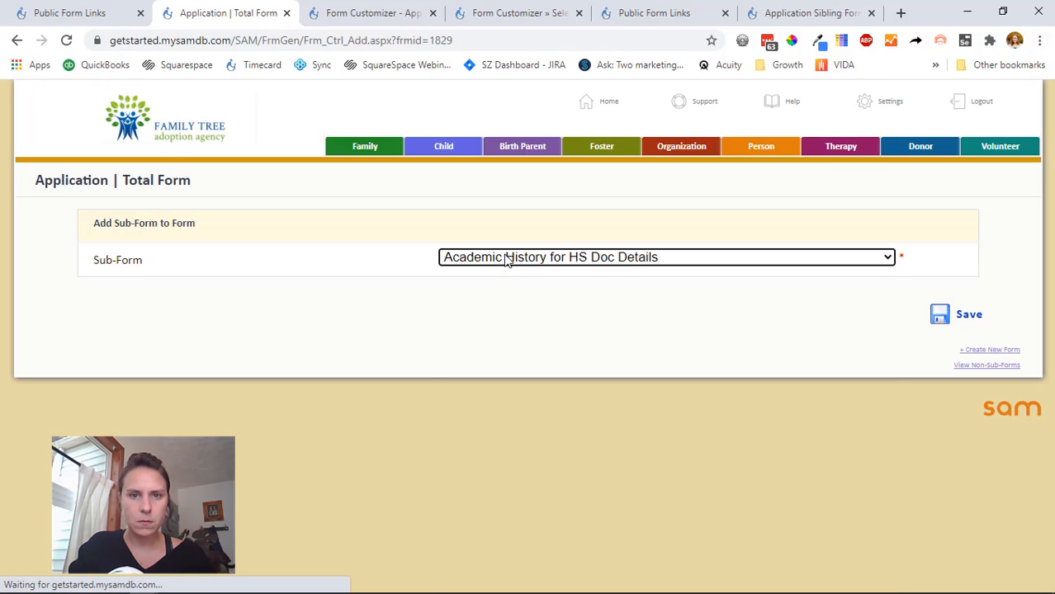
left_click(507, 259)
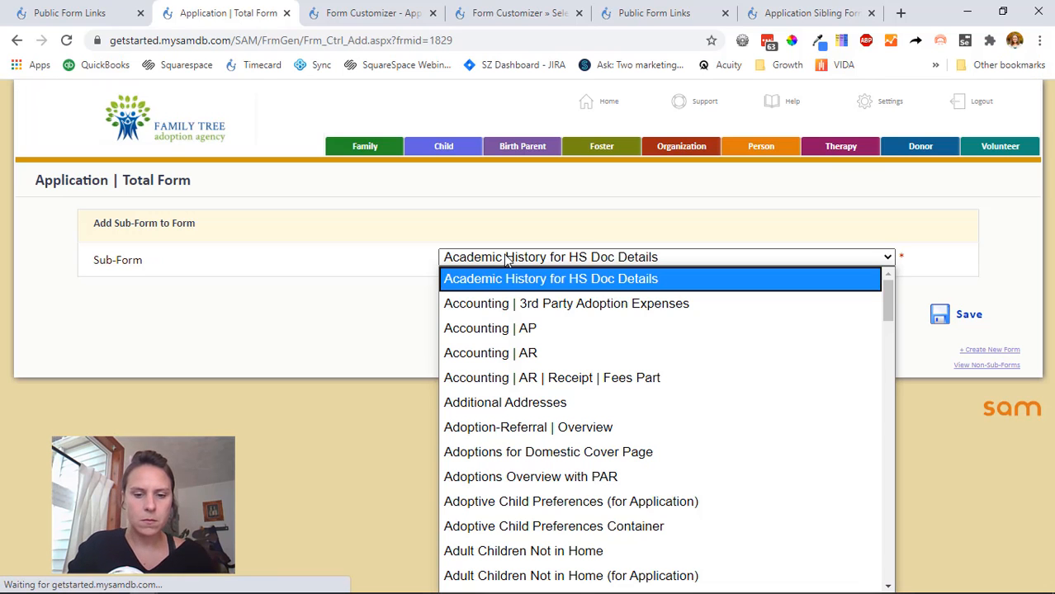
type("app")
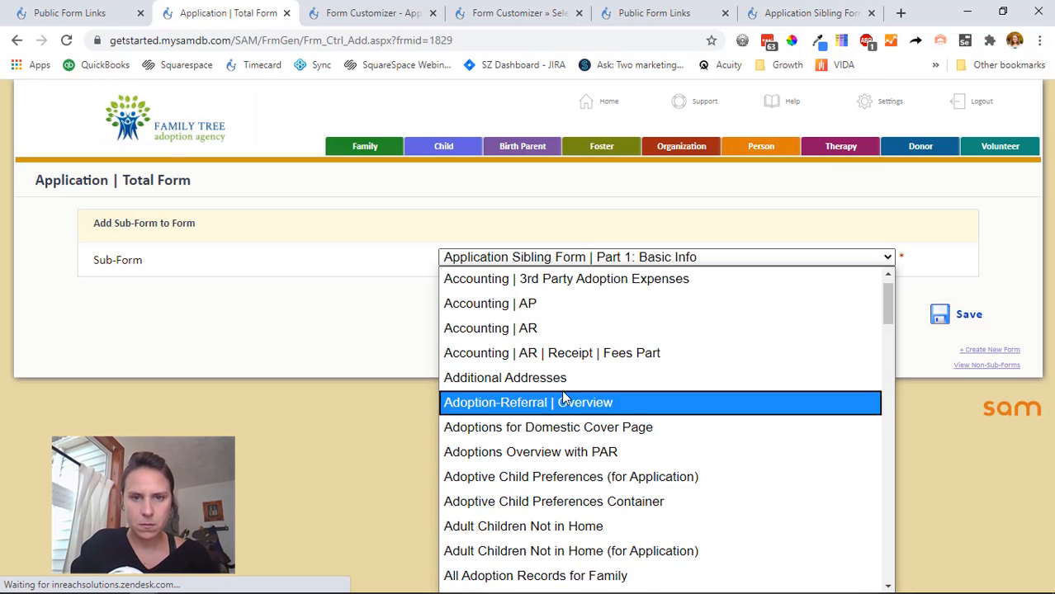
scroll(566, 404, "down", 4)
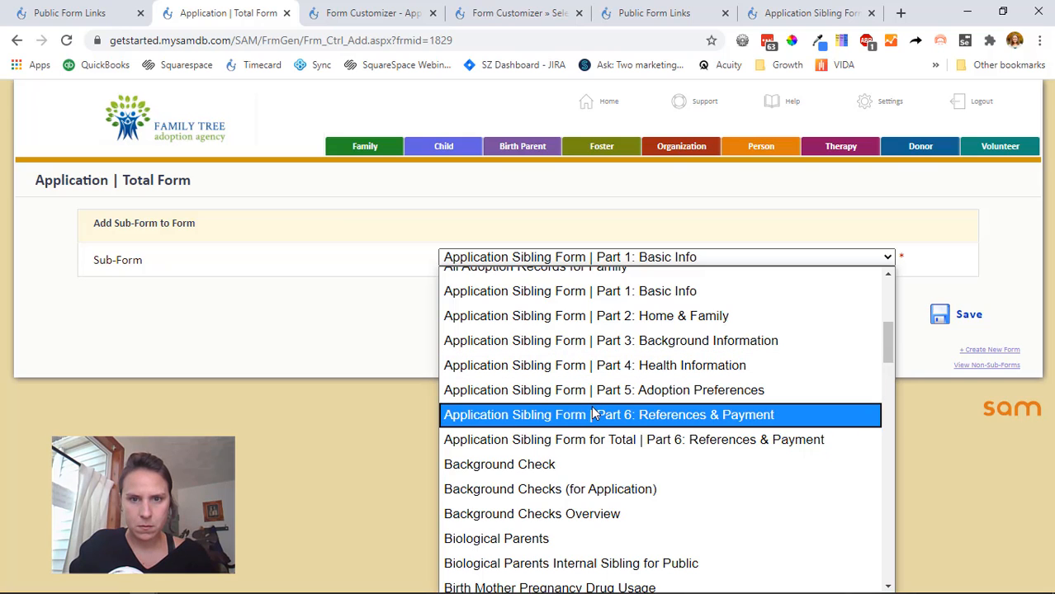
left_click(591, 437)
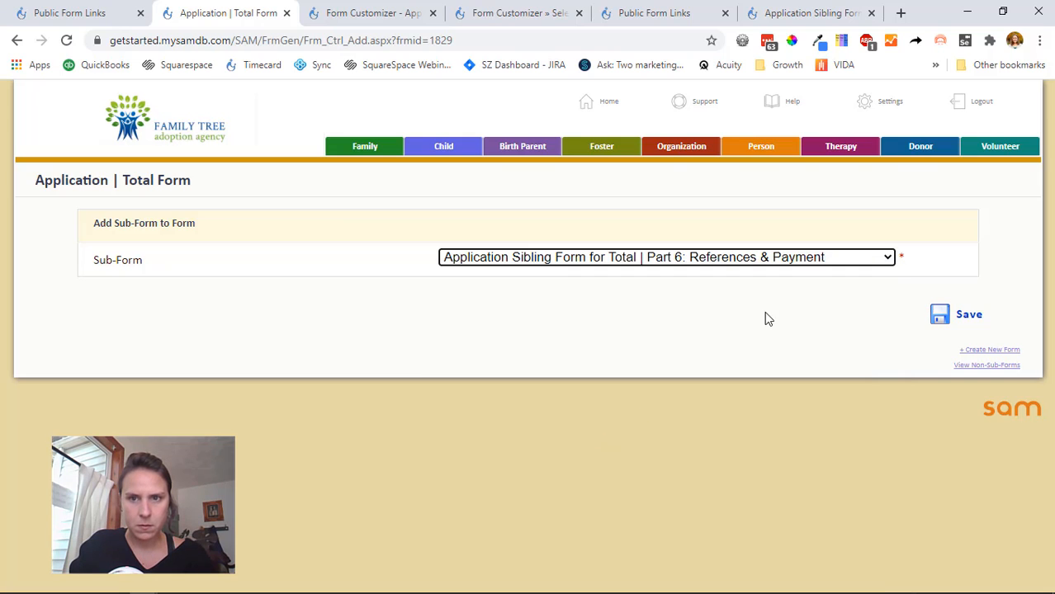
left_click(965, 321)
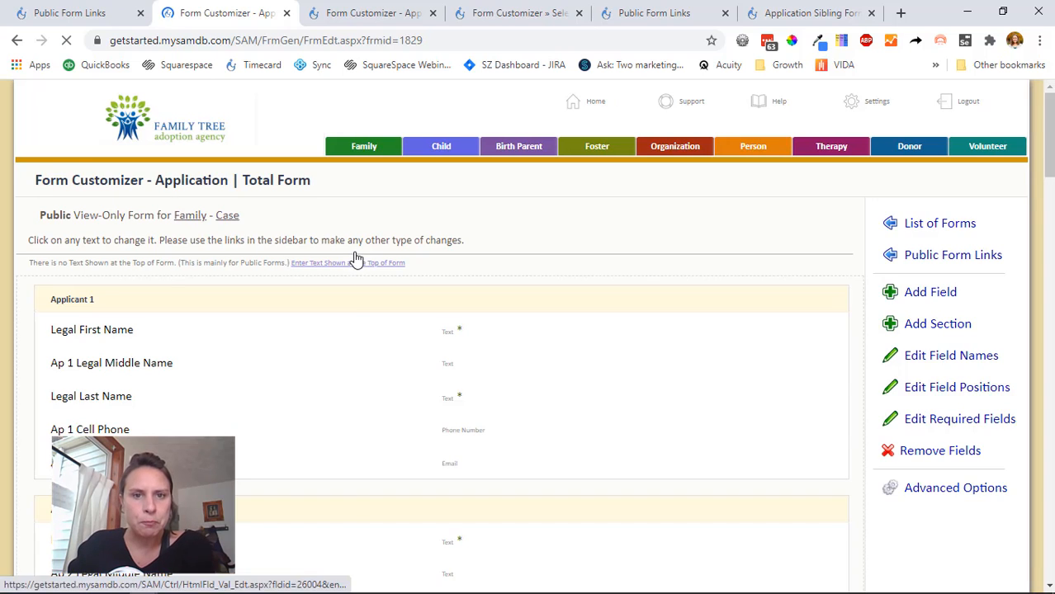
Review the added Part 3 to Part 6 sub-forms in the total form, down to the Family Photo section.
left_click_drag(1046, 142, 1045, 453)
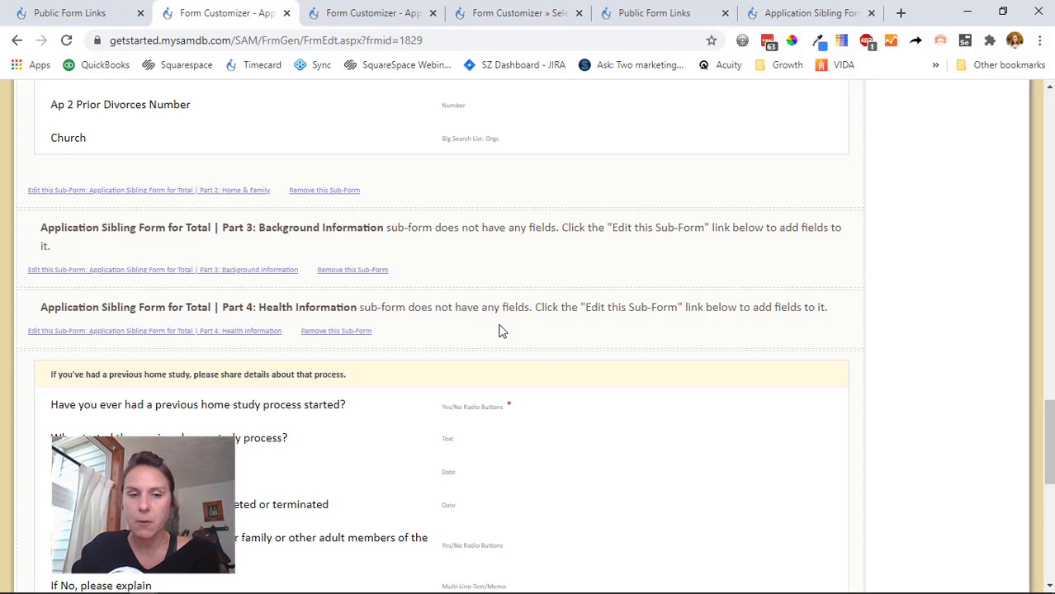
scroll(499, 331, "down", 1)
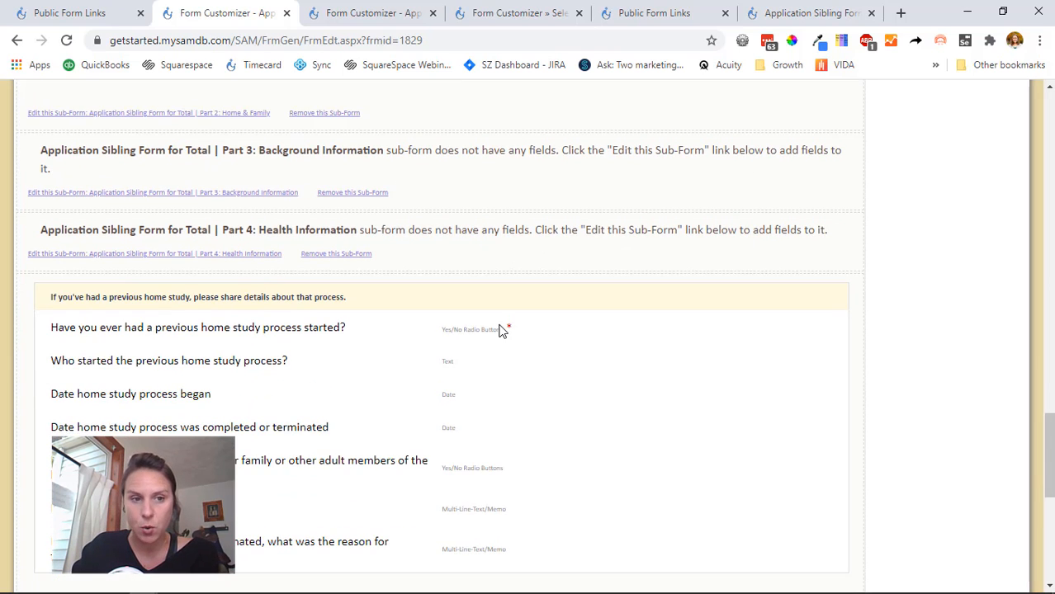
scroll(499, 330, "down", 2)
scroll(219, 316, "down", 3)
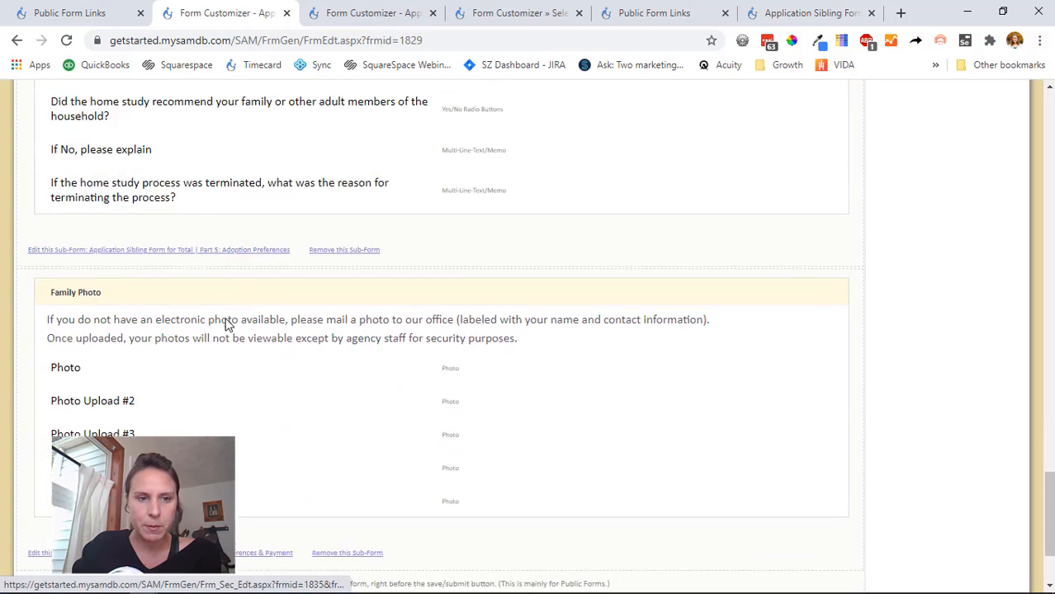
scroll(228, 325, "down", 2)
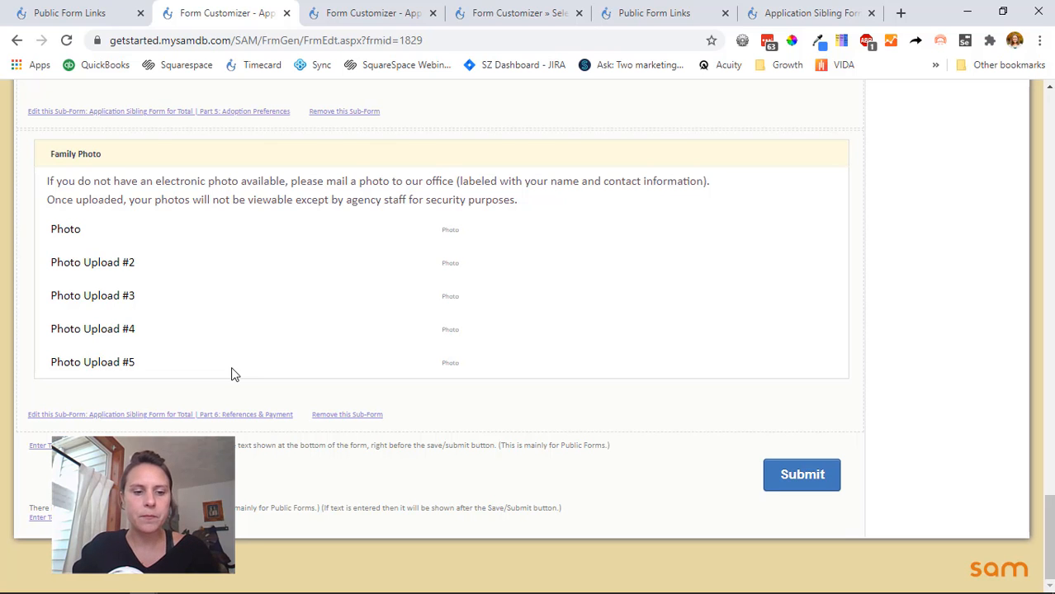
key("alt+Tab")
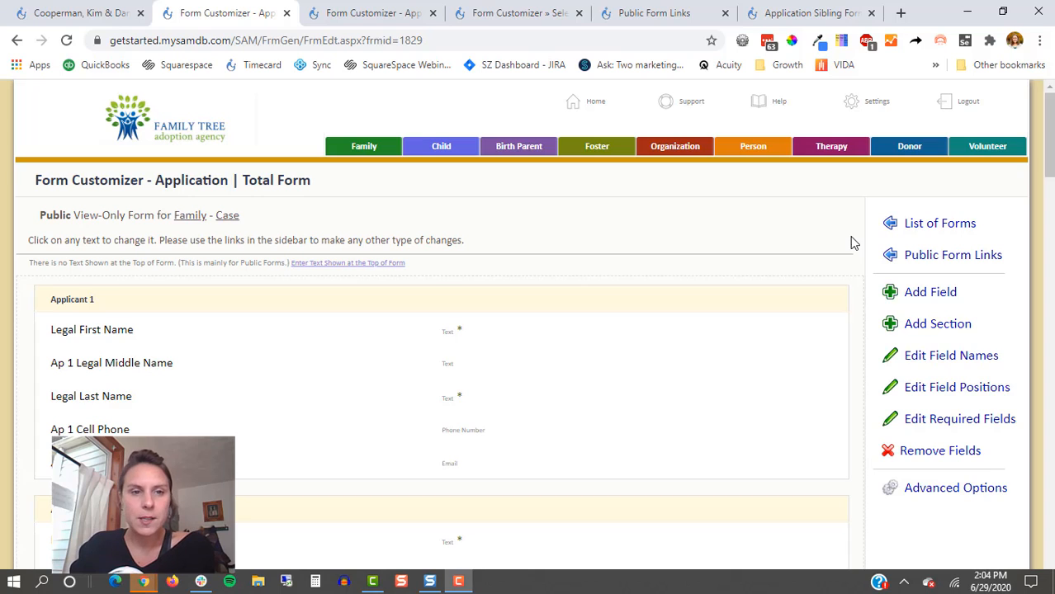
Open the public version of the "Application | Total Form" from its form customizer.
left_click_drag(327, 189, 162, 197)
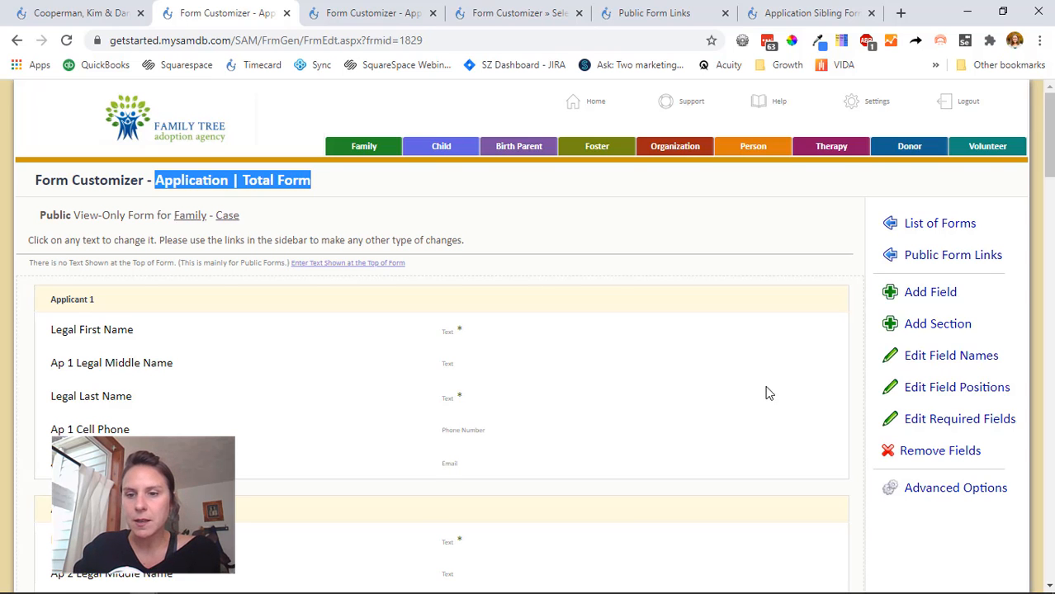
scroll(916, 412, "down", 1)
left_click(966, 412)
scroll(978, 401, "down", 4)
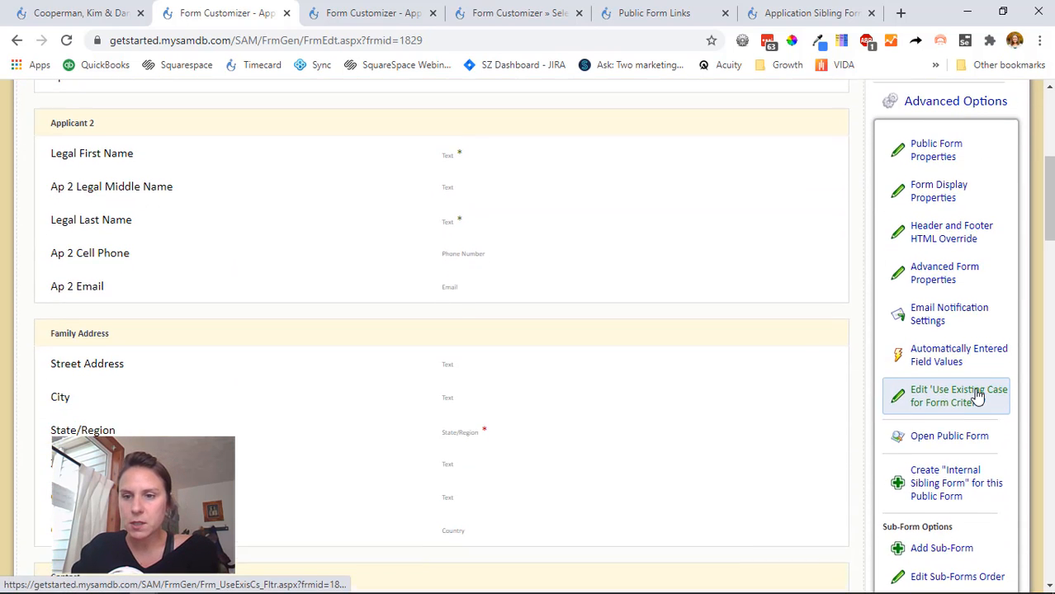
scroll(978, 398, "down", 3)
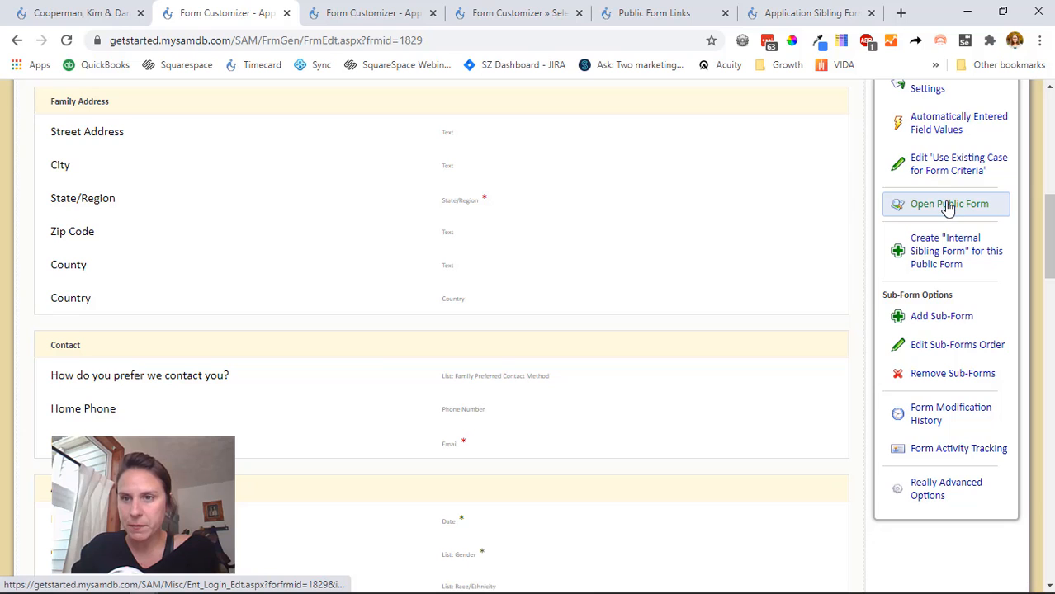
left_click(948, 206)
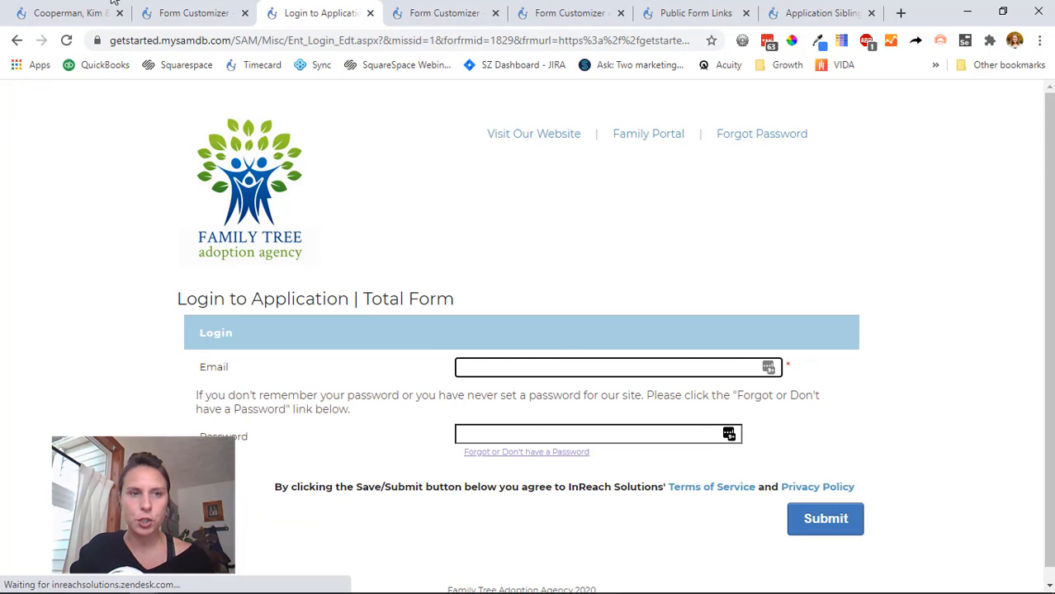
Copy applicant 1's email address from the contact section of the family's case record.
left_click(39, 7)
scroll(173, 334, "down", 4)
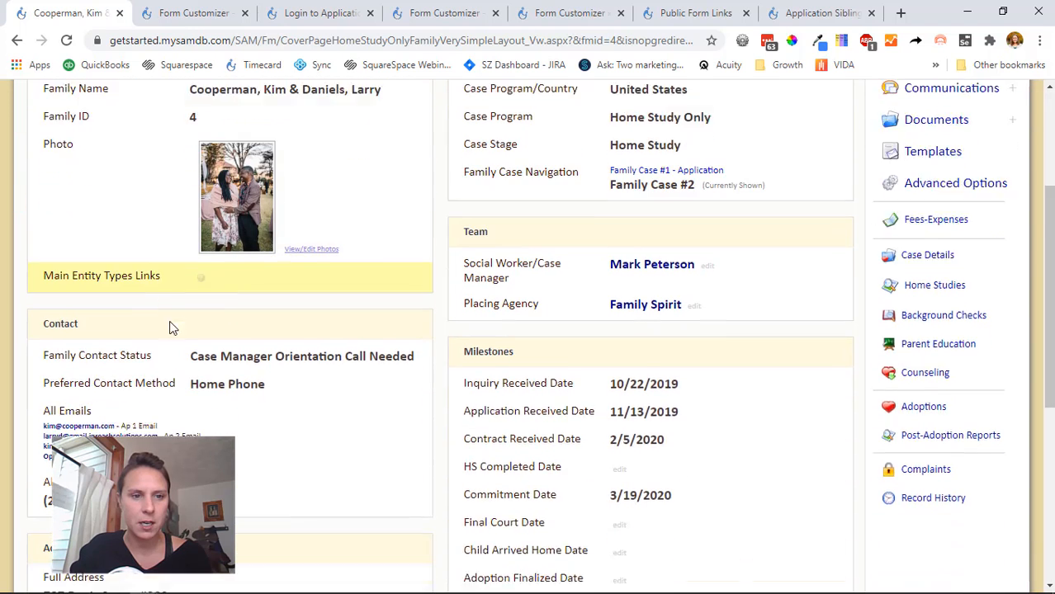
right_click(99, 341)
key("Escape")
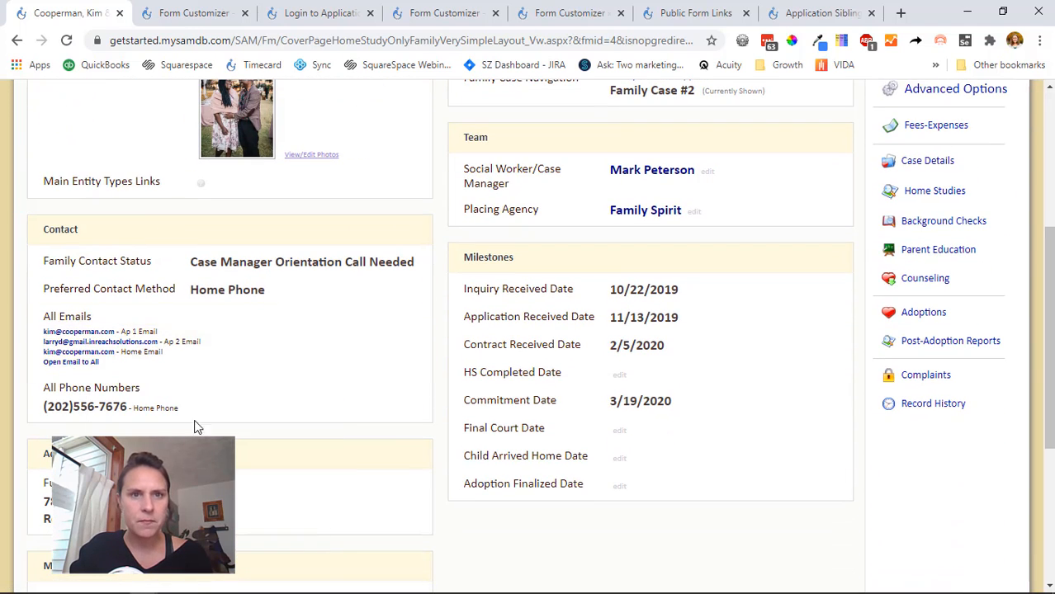
Log in to the public total form with the applicant's copied email address and the account password.
left_click(289, 15)
left_click(501, 369)
key("ctrl+v")
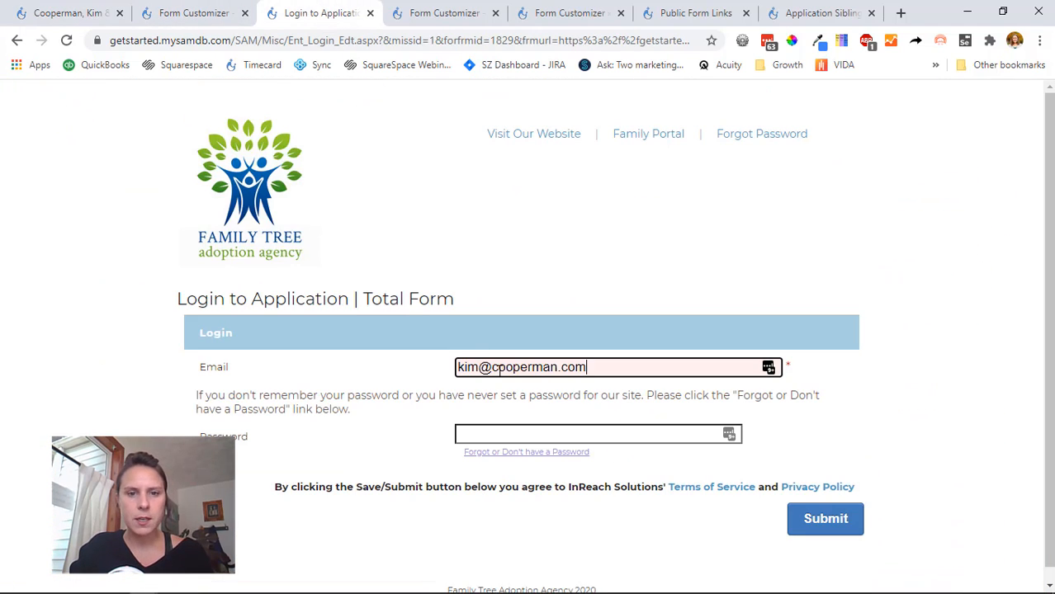
key("Tab")
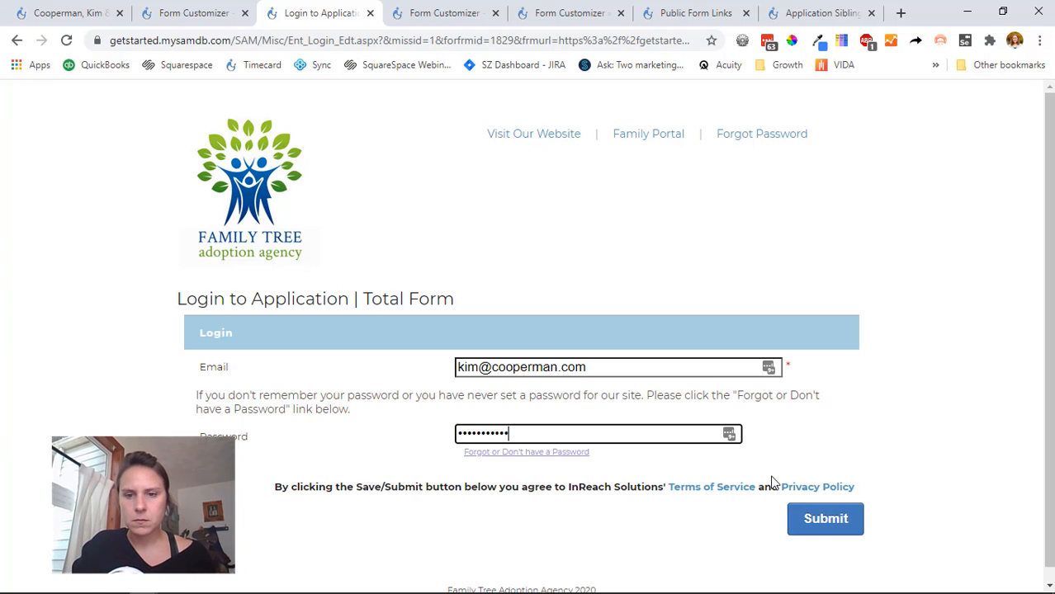
left_click(826, 519)
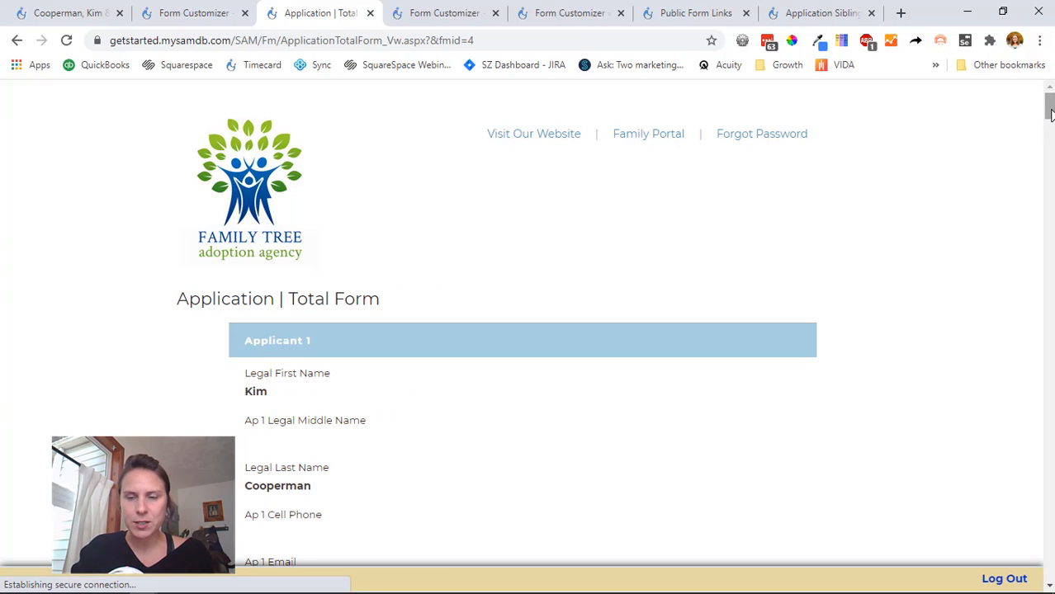
Review the public total form's sections on prior marriages, children, home, residences, adoption experience, criminal and academic history, military service and employment.
left_click_drag(1051, 114, 1051, 264)
left_click(912, 199)
scroll(237, 302, "up", 3)
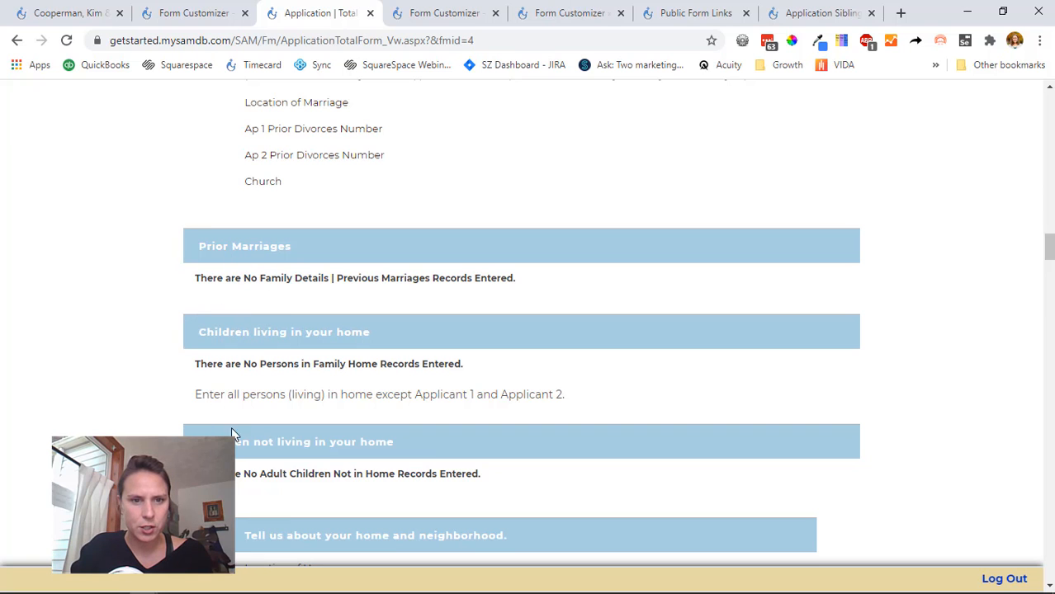
scroll(483, 422, "down", 8)
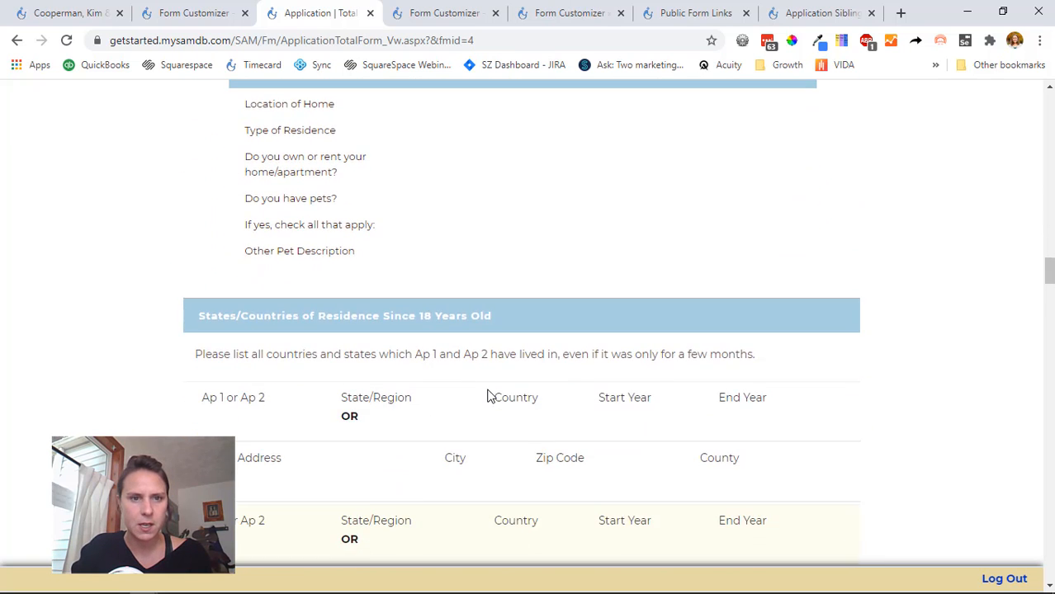
scroll(425, 406, "down", 5)
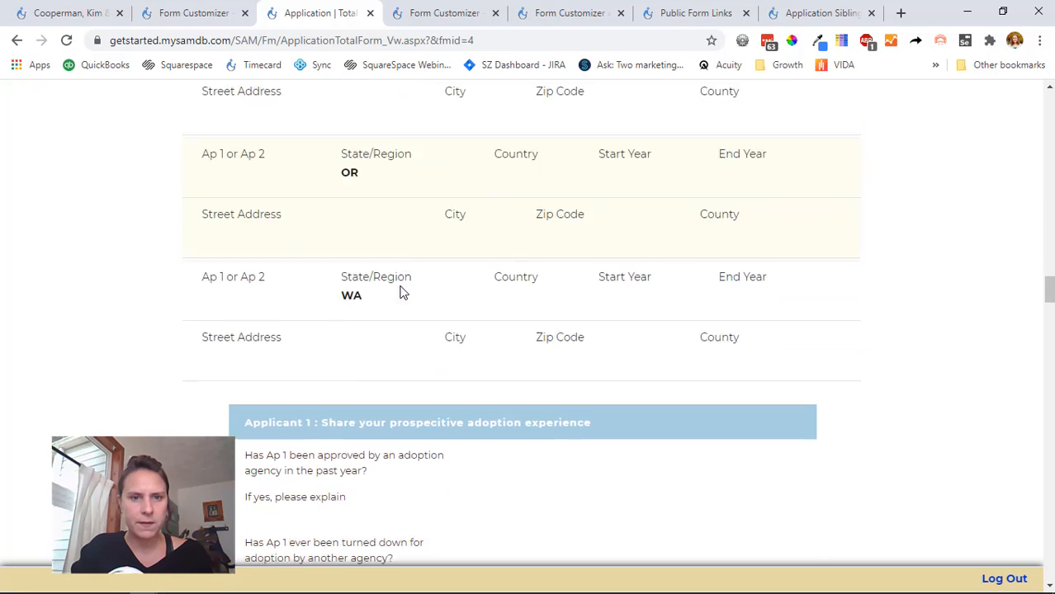
scroll(413, 223, "down", 2)
scroll(454, 371, "down", 5)
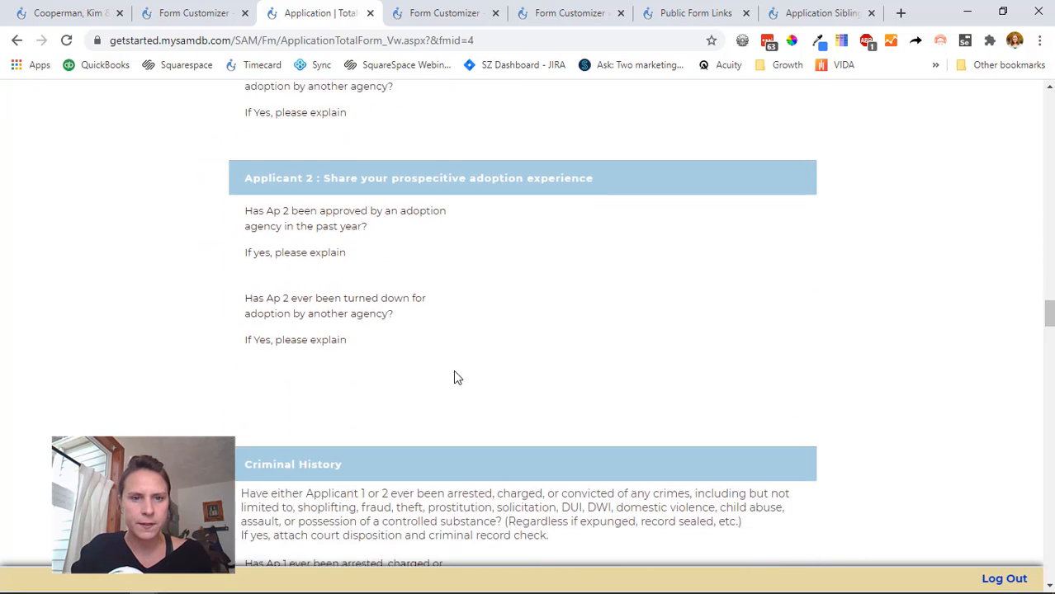
scroll(459, 364, "down", 4)
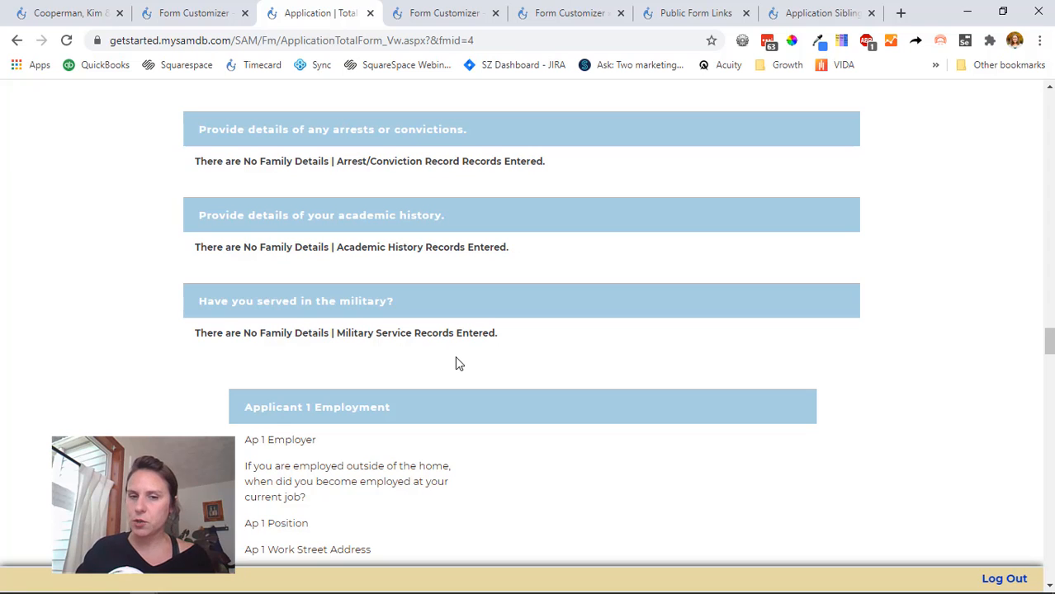
scroll(458, 361, "down", 2)
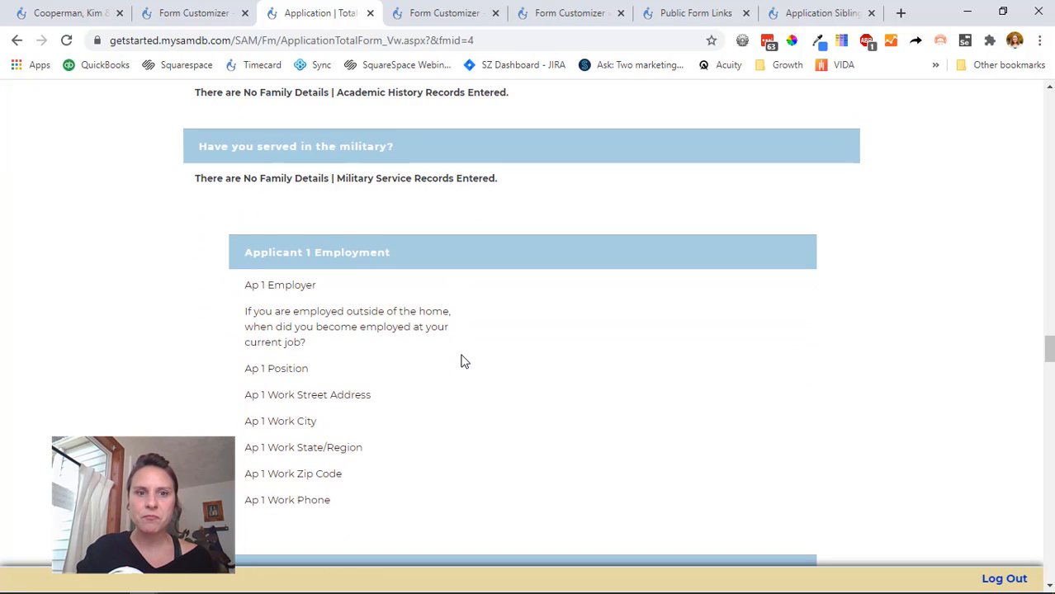
scroll(463, 361, "down", 6)
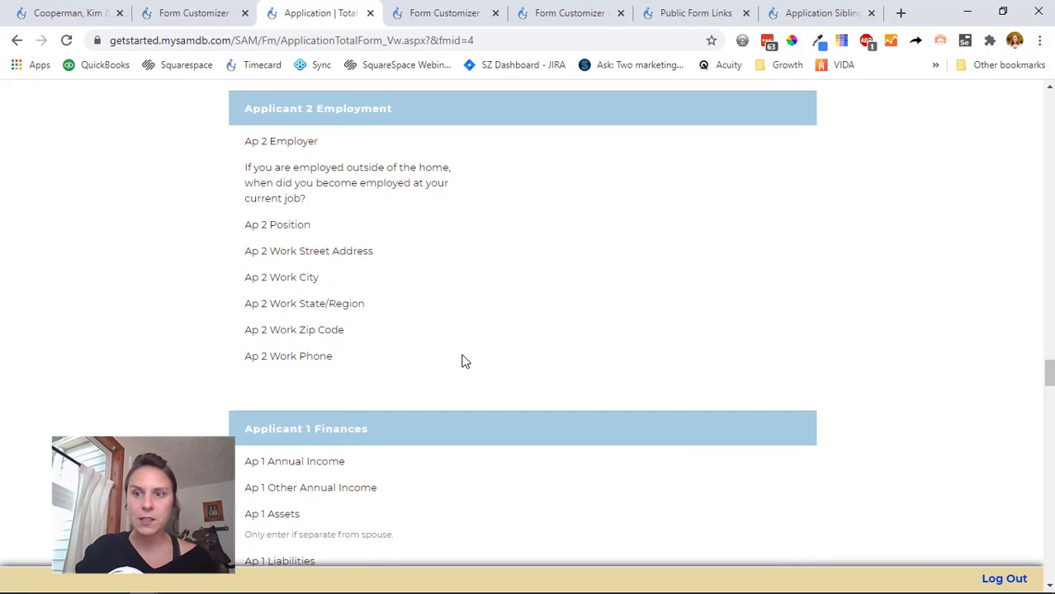
Review the public total form's finance, family financial information and basic health stats sections.
scroll(463, 361, "down", 6)
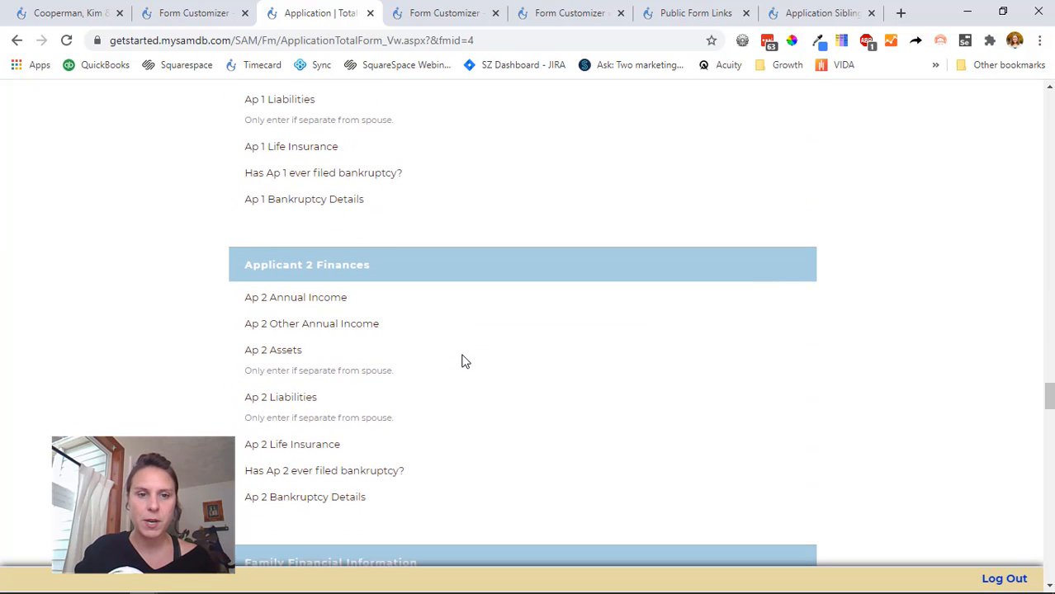
scroll(463, 361, "down", 9)
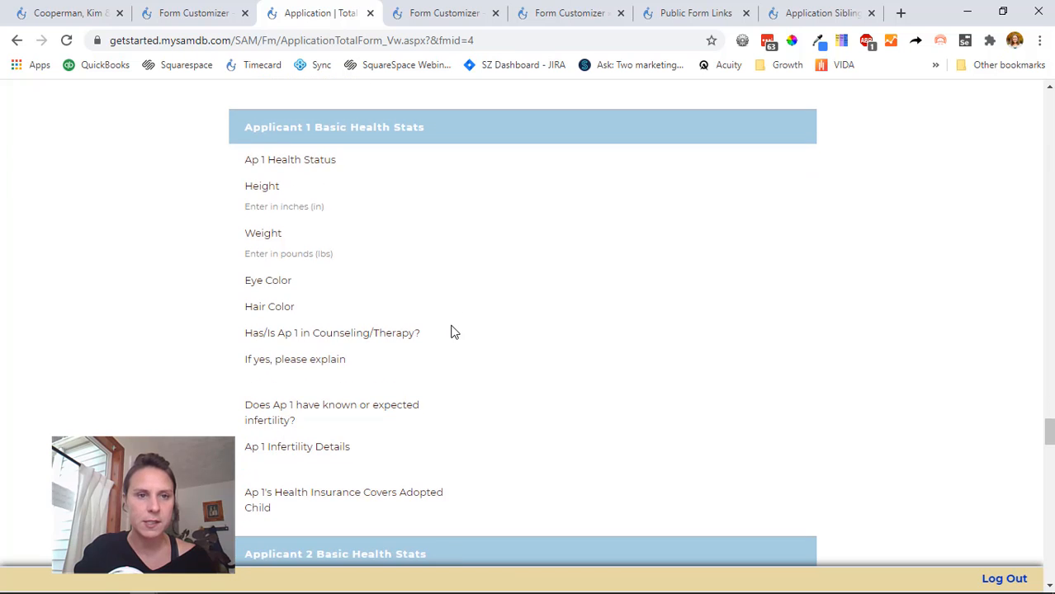
scroll(343, 173, "up", 3)
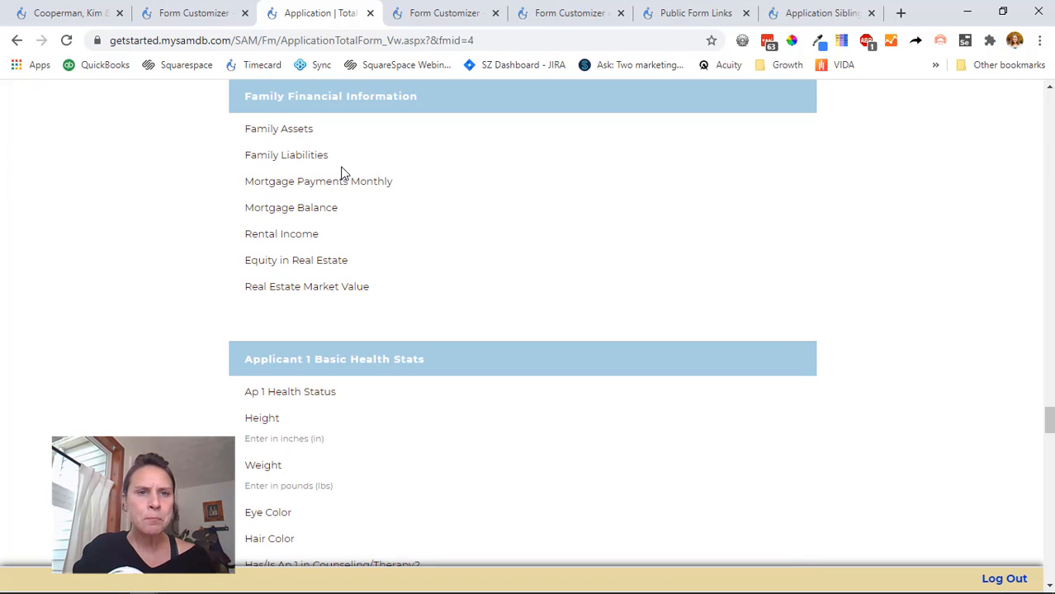
Open a random record in the total form from its form customizer and locate the csid and fmid parameters in the address.
left_click(198, 14)
scroll(713, 328, "up", 10)
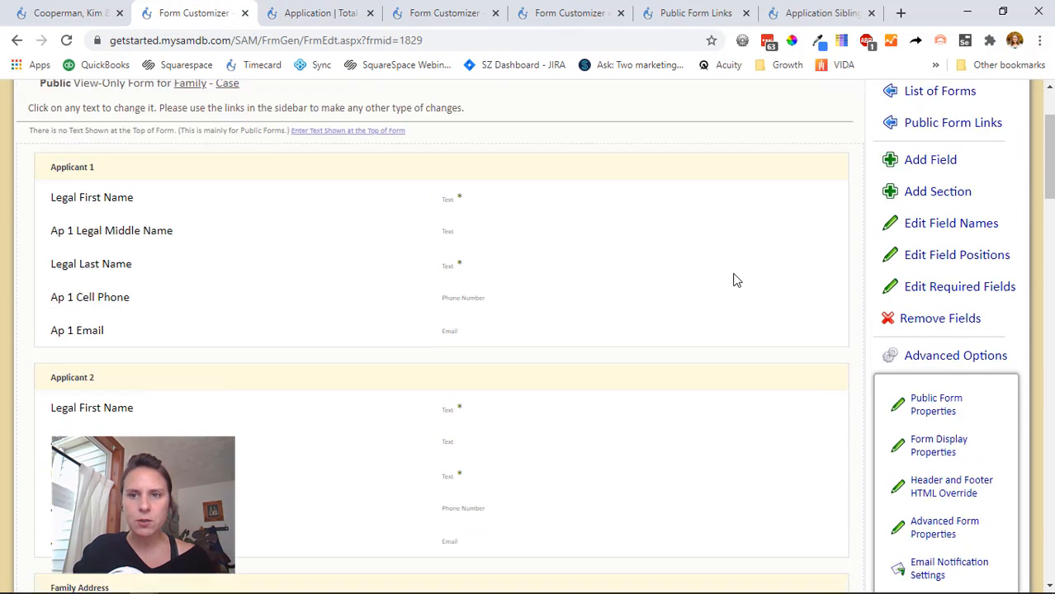
scroll(610, 290, "down", 7)
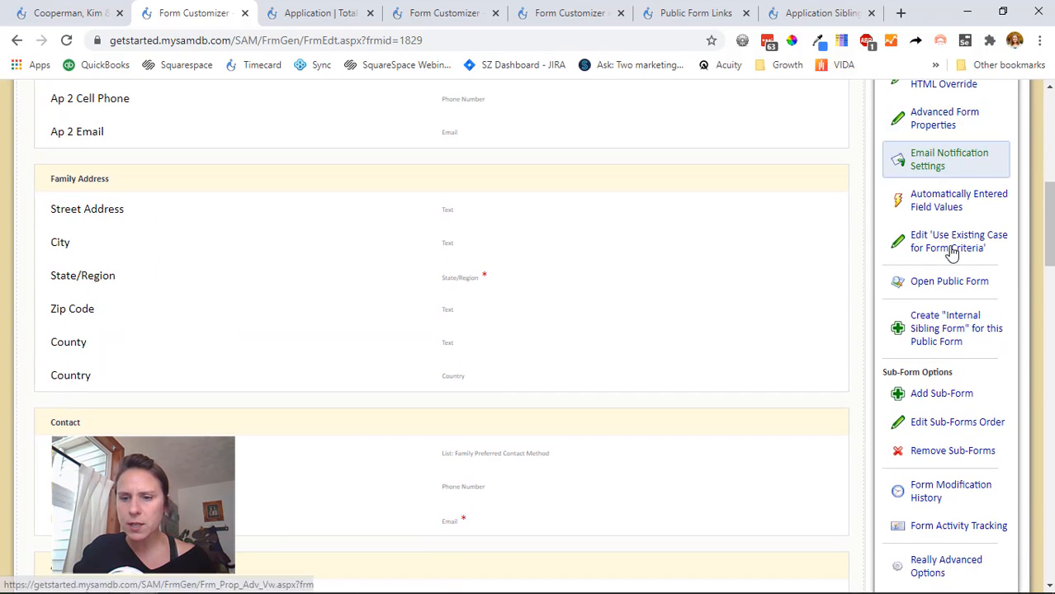
scroll(924, 380, "down", 3)
left_click(971, 367)
scroll(971, 367, "down", 3)
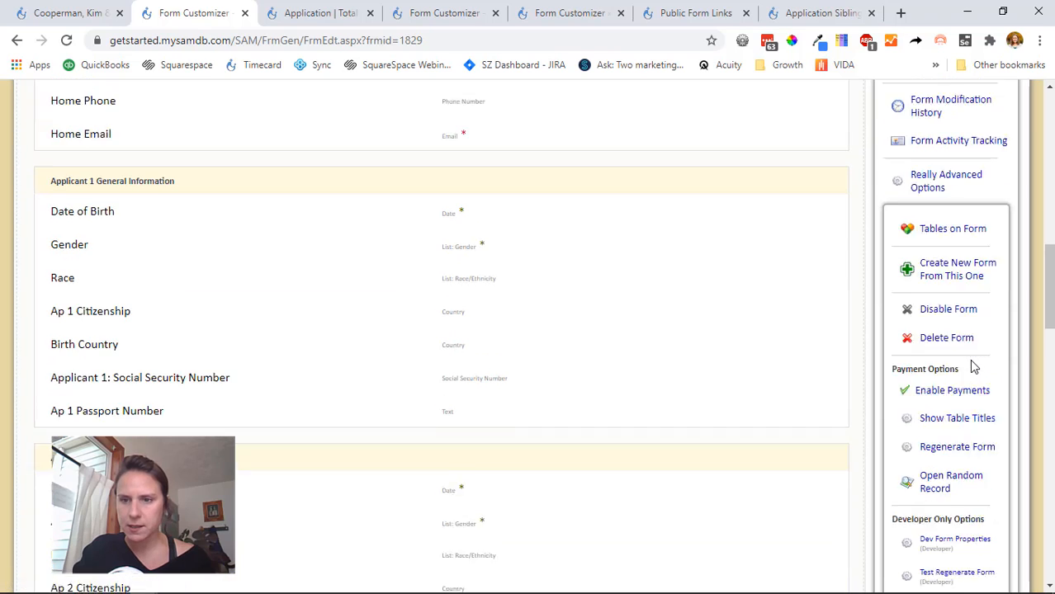
left_click(944, 408)
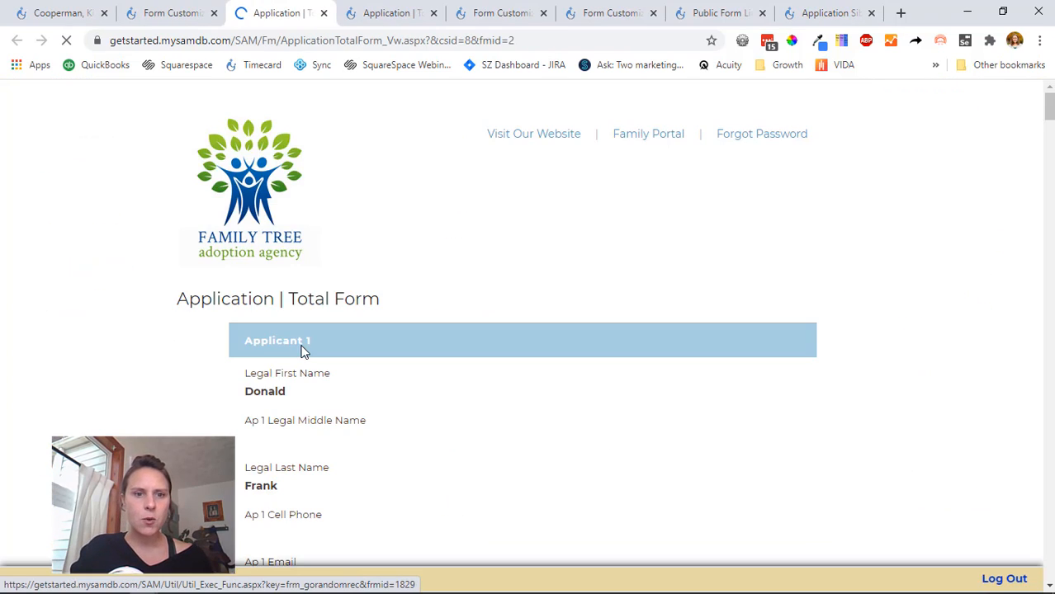
left_click_drag(518, 40, 439, 47)
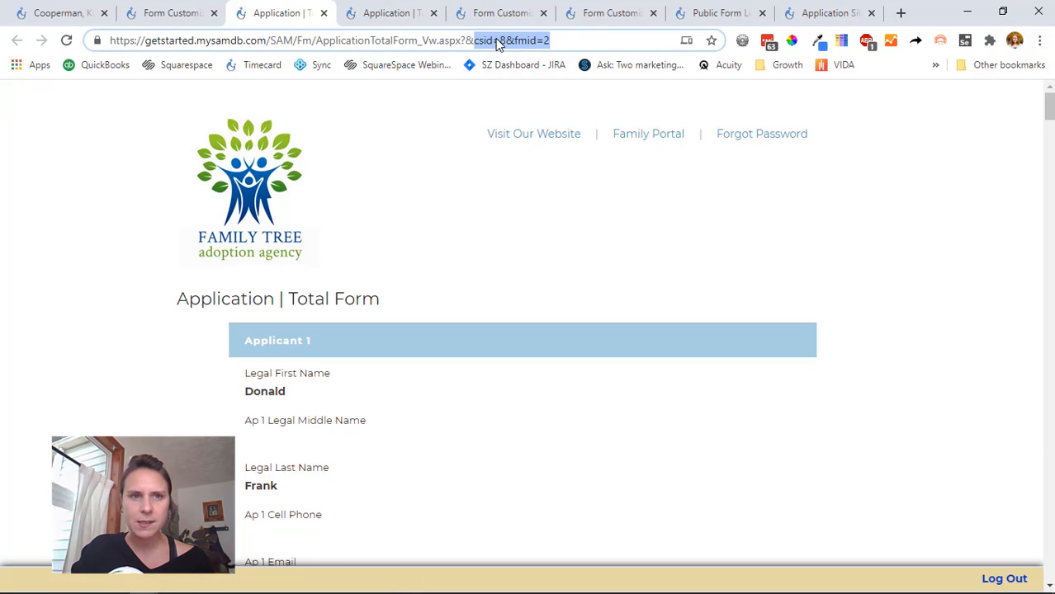
Check the family's cover page address for its family and case ID parameters.
left_click(39, 12)
scroll(116, 141, "up", 3)
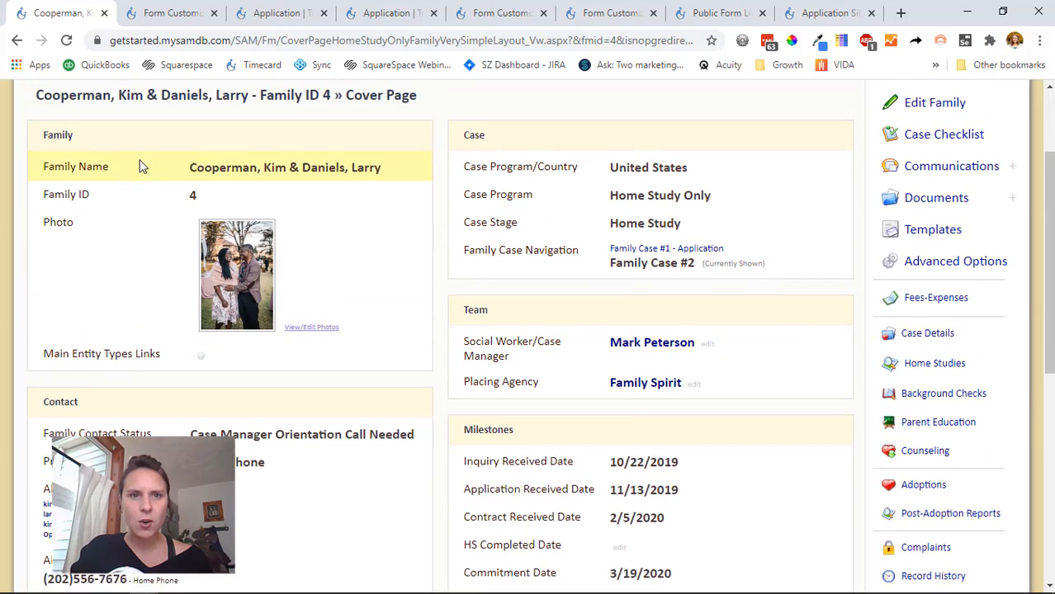
scroll(140, 166, "up", 1)
scroll(174, 217, "up", 1)
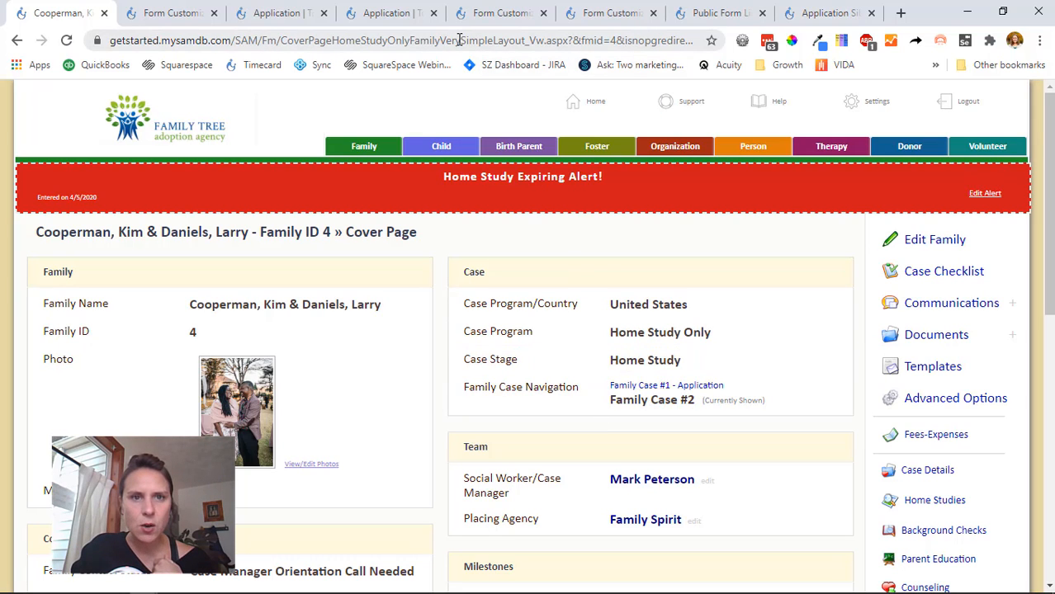
left_click(620, 40)
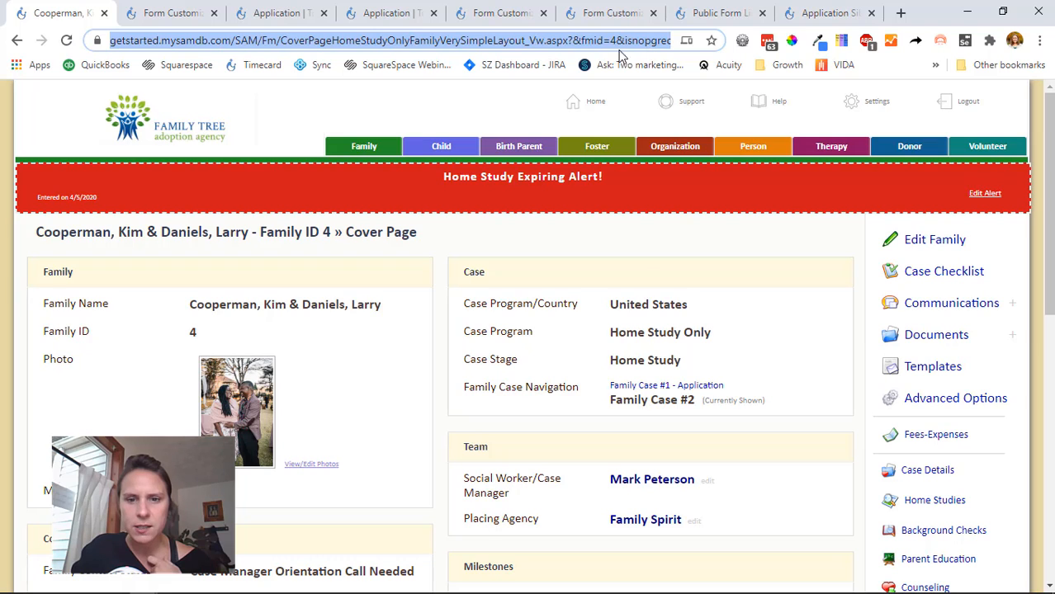
left_click(615, 41)
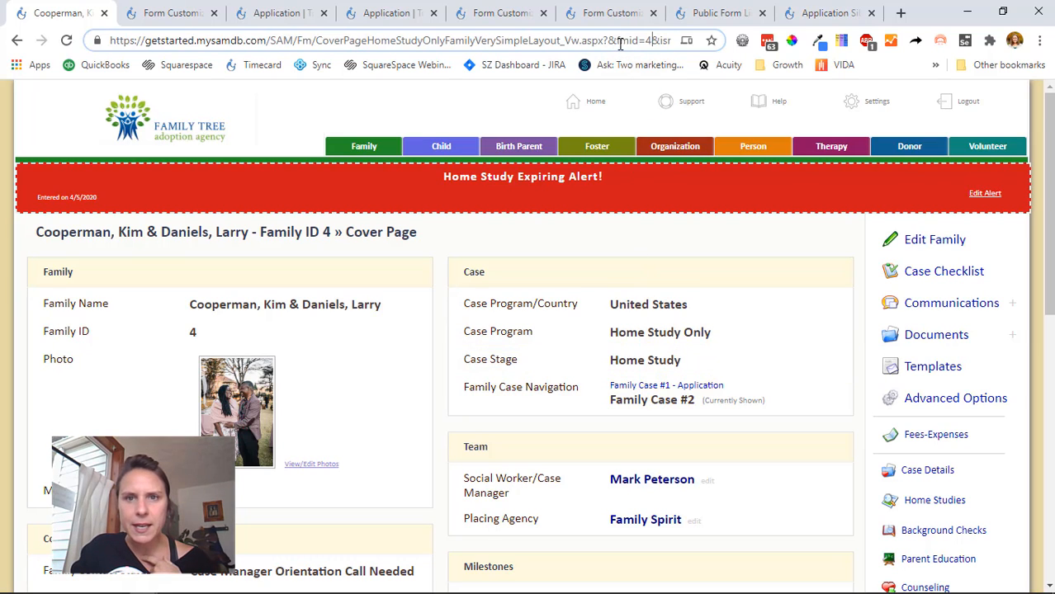
key("Right")
key("Right")
key("Right")
key("Right")
key("Right")
key("Right")
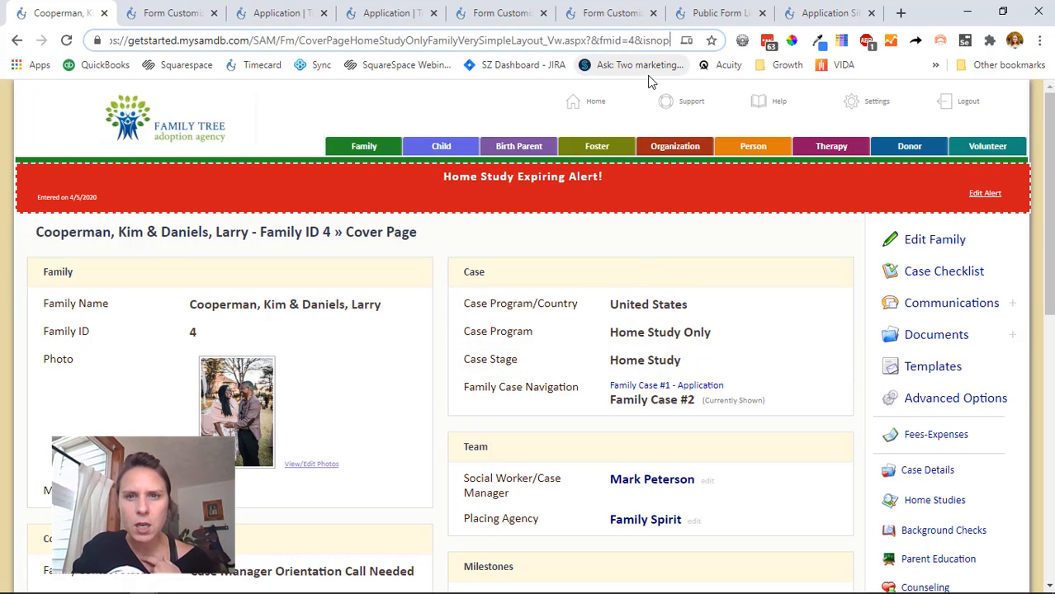
key("Right")
key("Right")
key("Right")
key("Right")
key("Right")
key("Right")
key("Right")
key("Right")
key("Right")
key("Right")
key("Right")
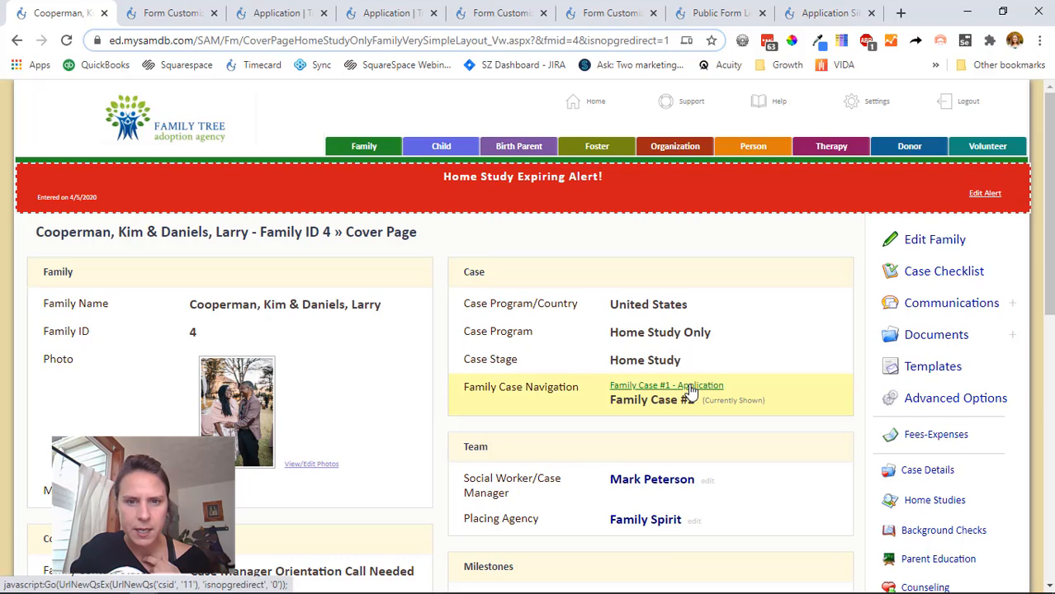
Switch the family's record to Family Case #1 - Application and locate the case ID in the page address.
scroll(690, 393, "down", 3)
left_click(697, 154)
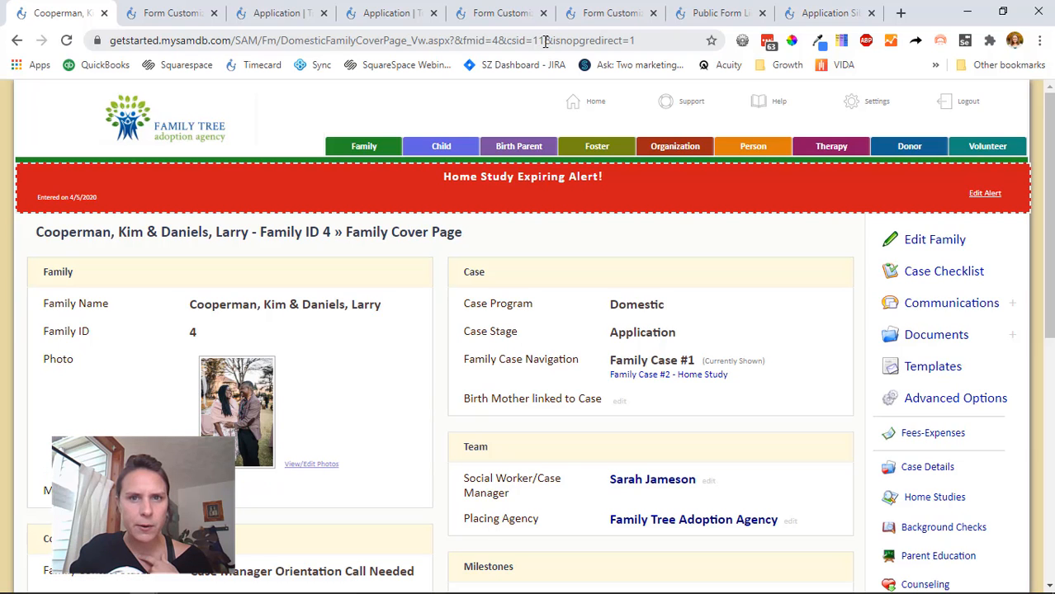
double_click(538, 40)
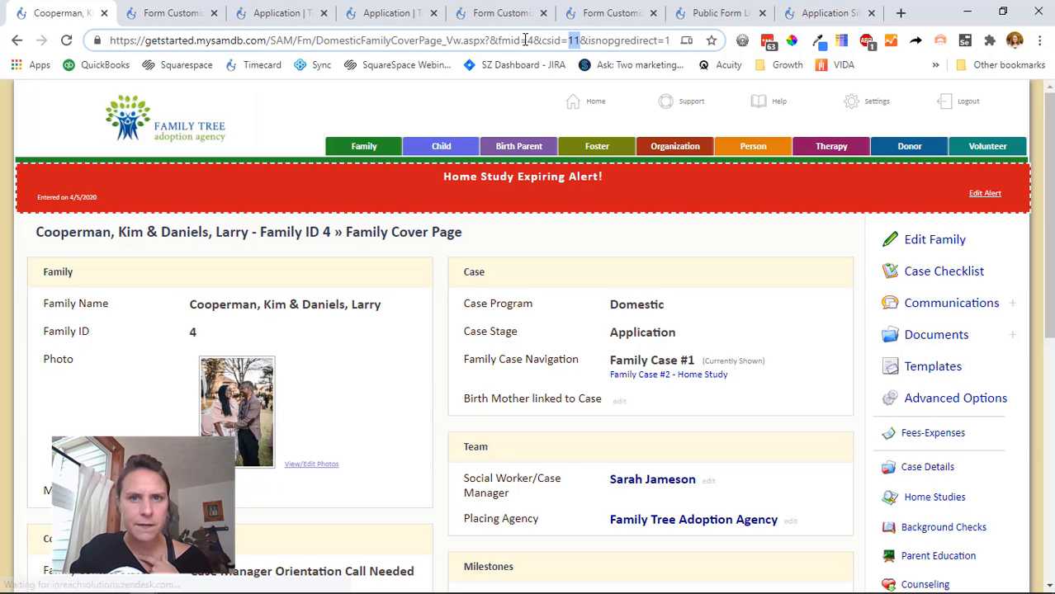
Load the total form for the family's application case by setting csid to 11 and fmid to 4 in the address, and look through it.
left_click(170, 12)
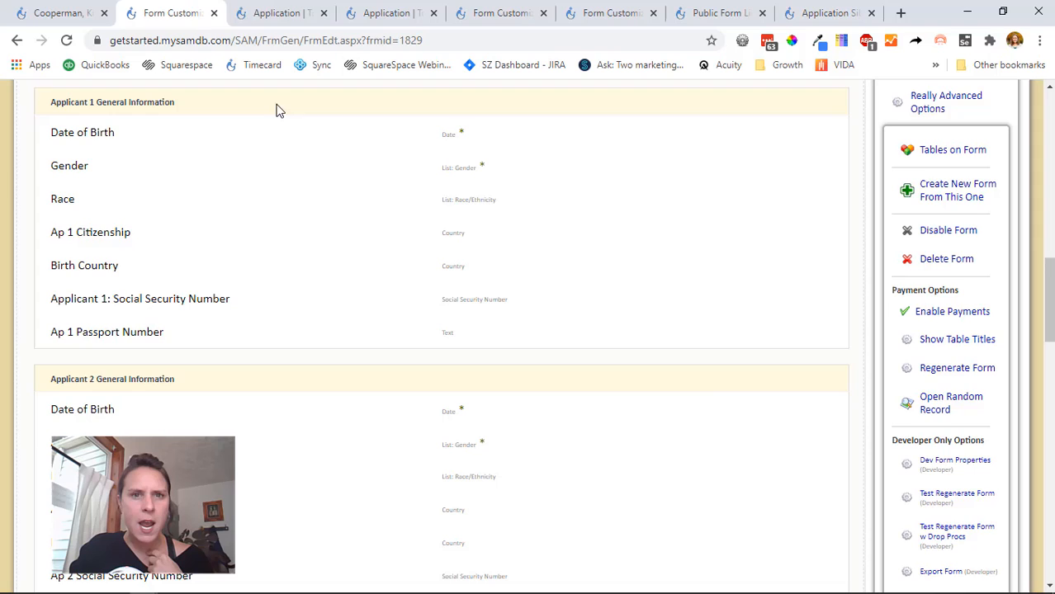
left_click(281, 10)
left_click(487, 40)
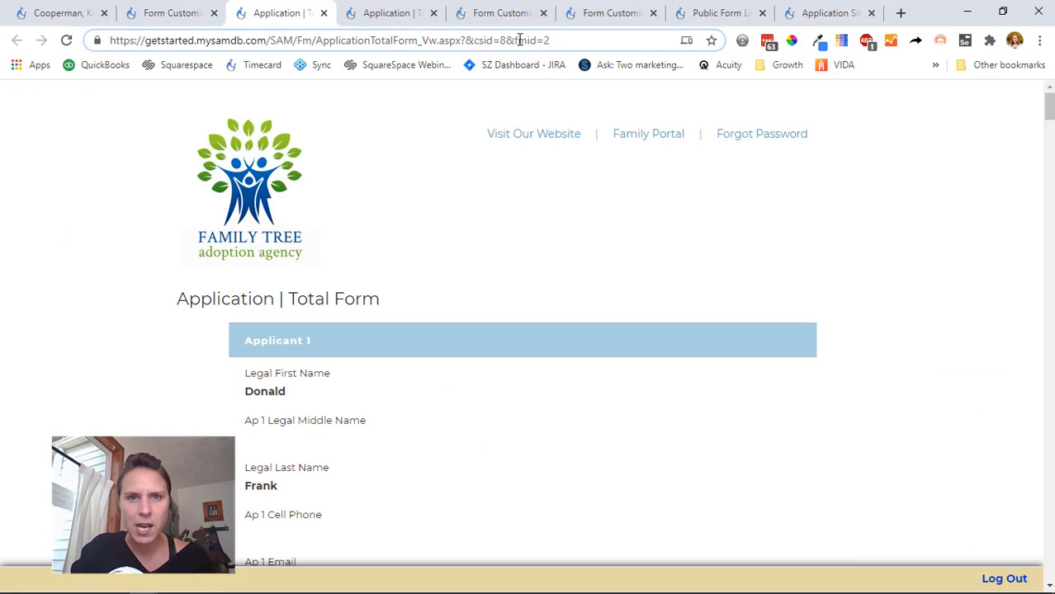
type("1")
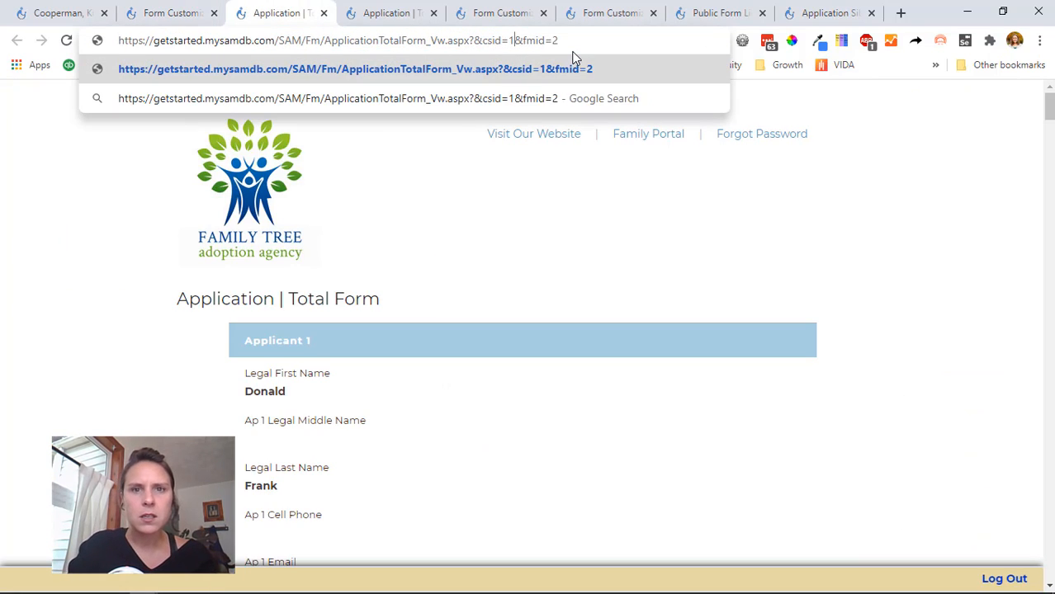
key("Delete")
type("1")
key("End")
key("BackSpace")
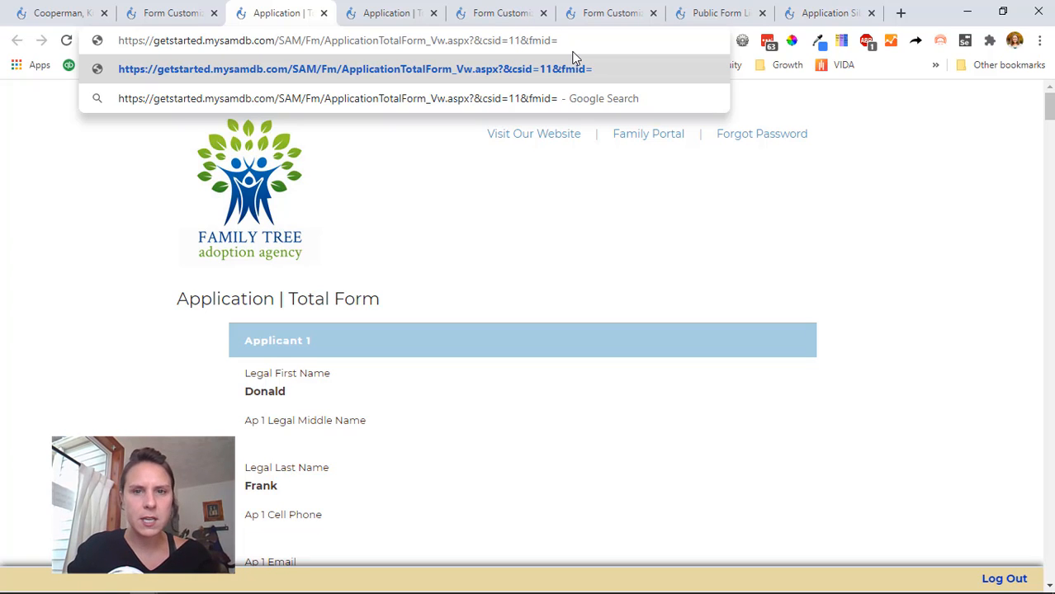
type("4")
key("Return")
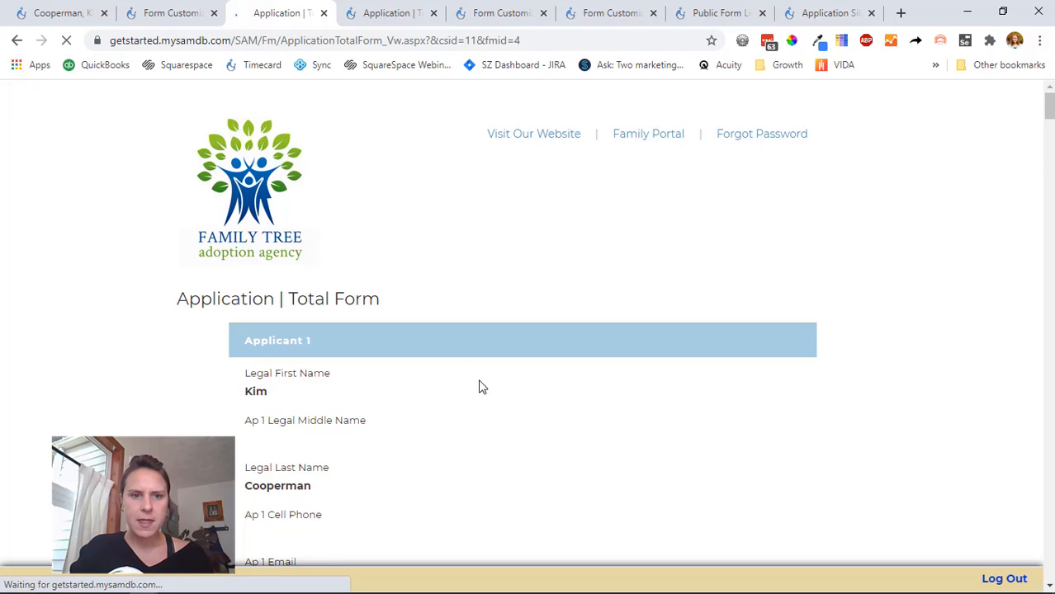
scroll(480, 383, "down", 3)
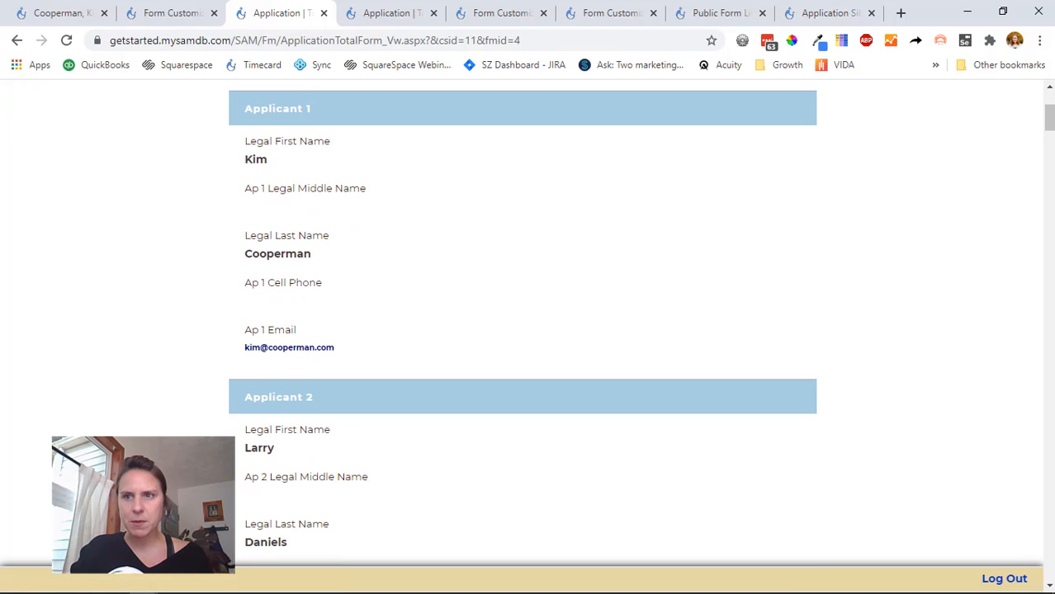
left_click_drag(1049, 126, 1051, 320)
key("alt+Tab")
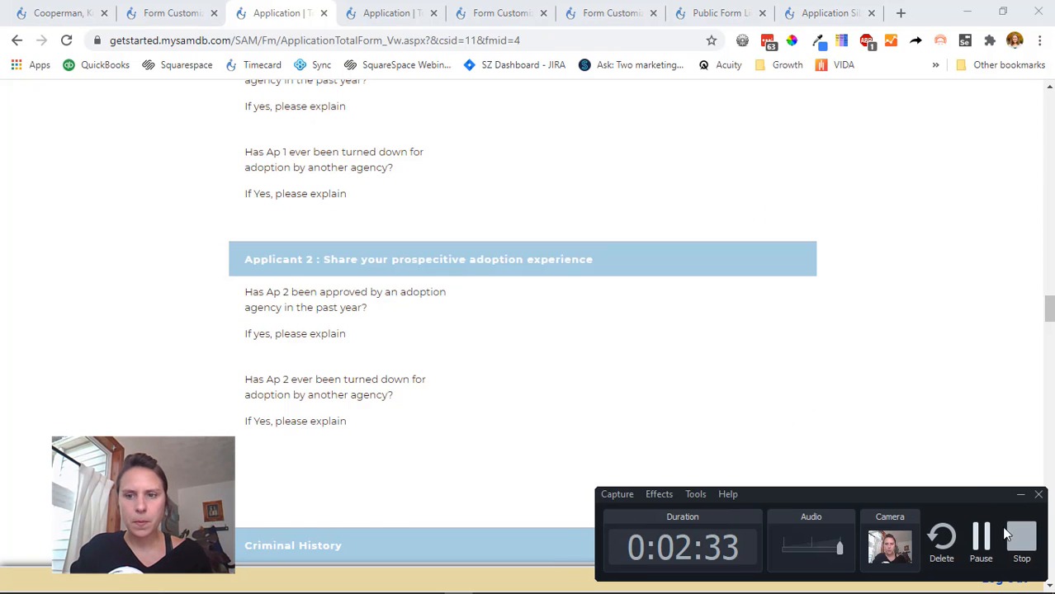
left_click(1012, 538)
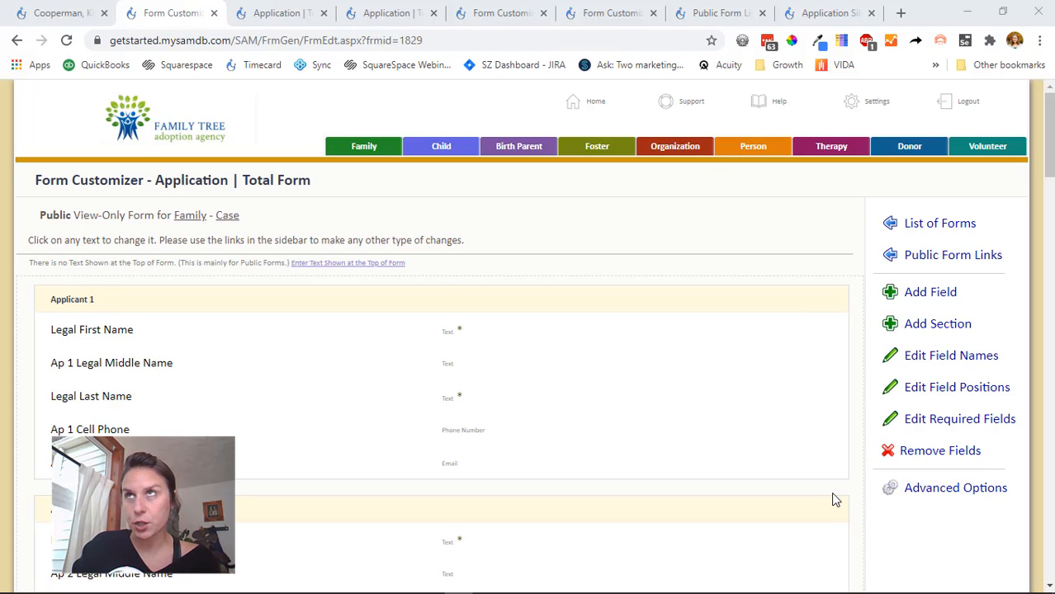
Enable the "Sidebar Enabled (for Client Forms)" property in the total form's advanced form properties and save it.
left_click(906, 490)
scroll(908, 487, "down", 2)
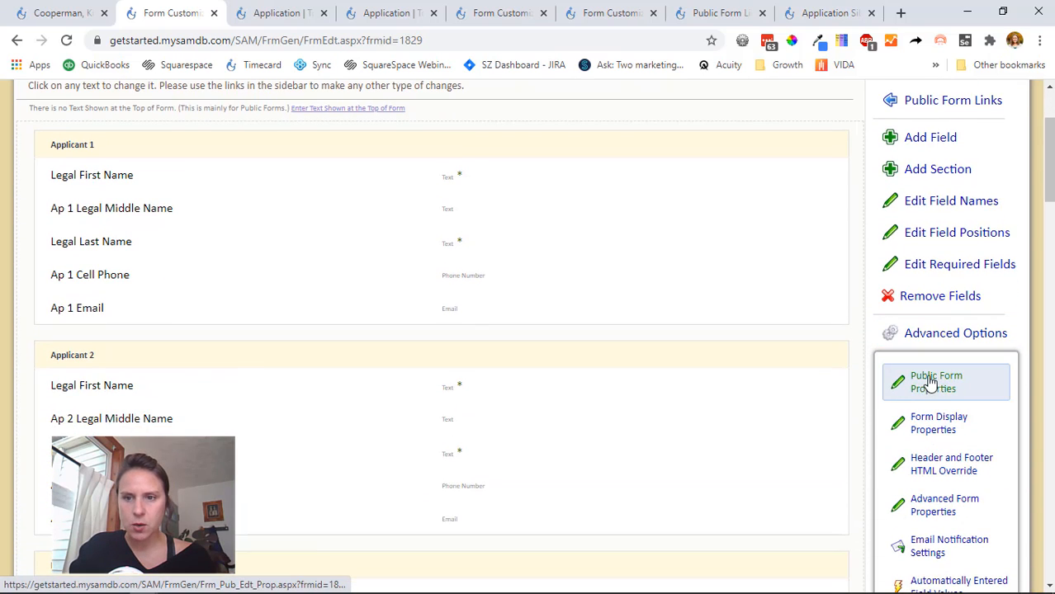
left_click(933, 507)
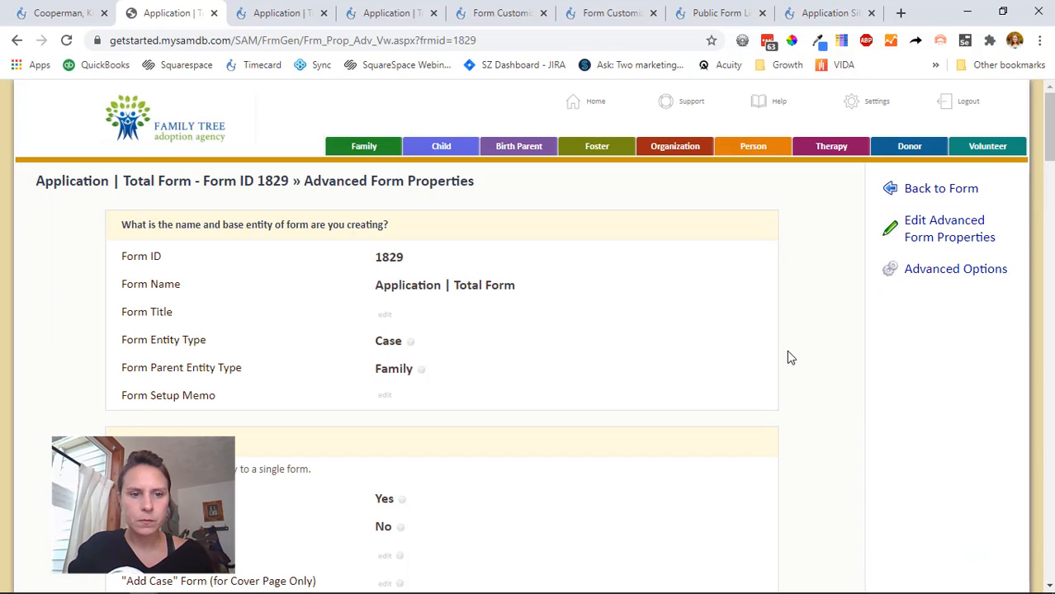
key("ctrl+f")
type("sideb")
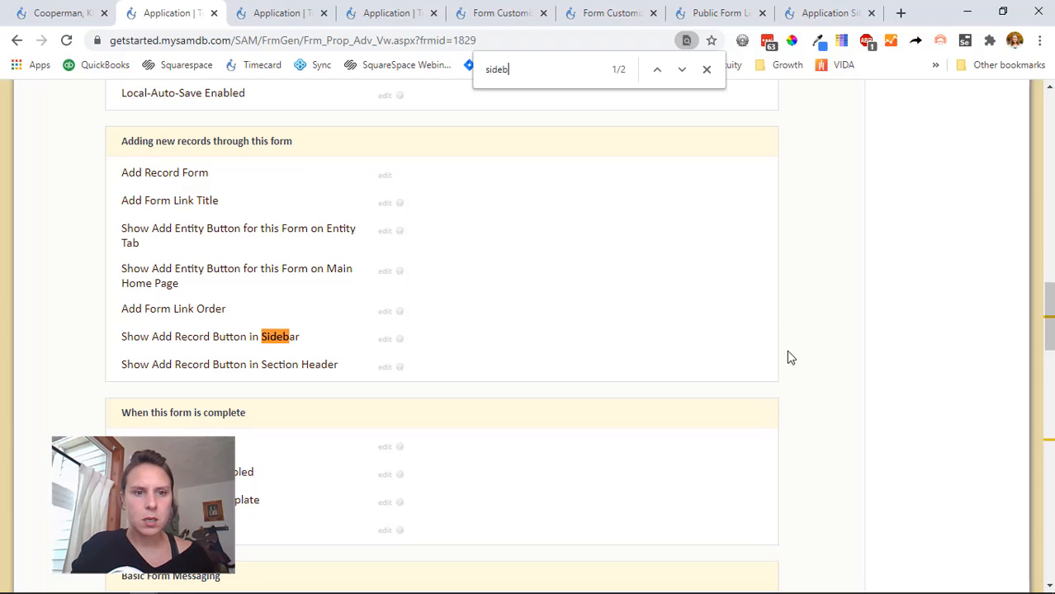
key("Return")
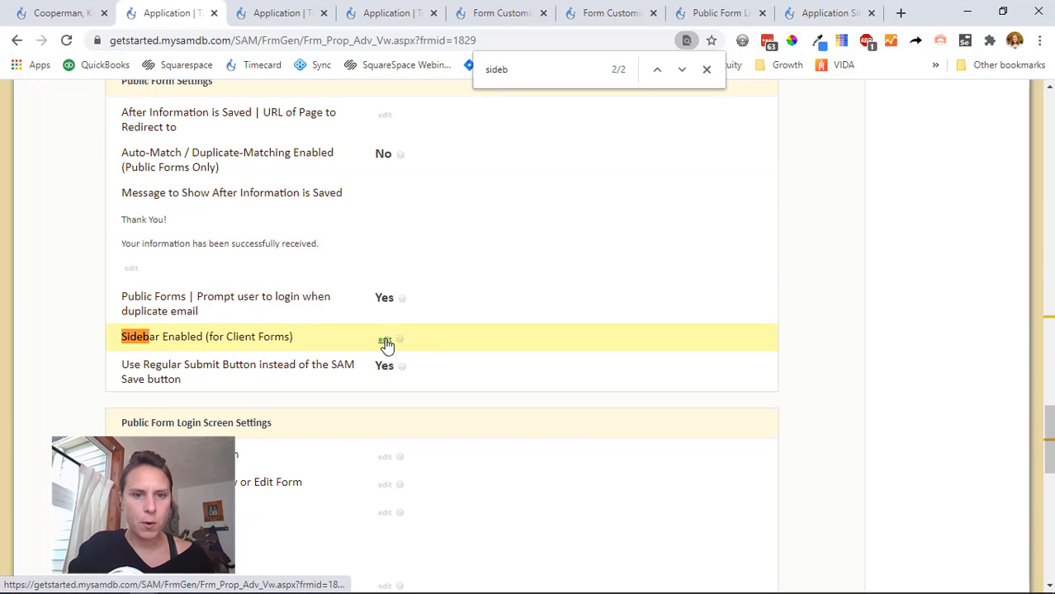
left_click(385, 341)
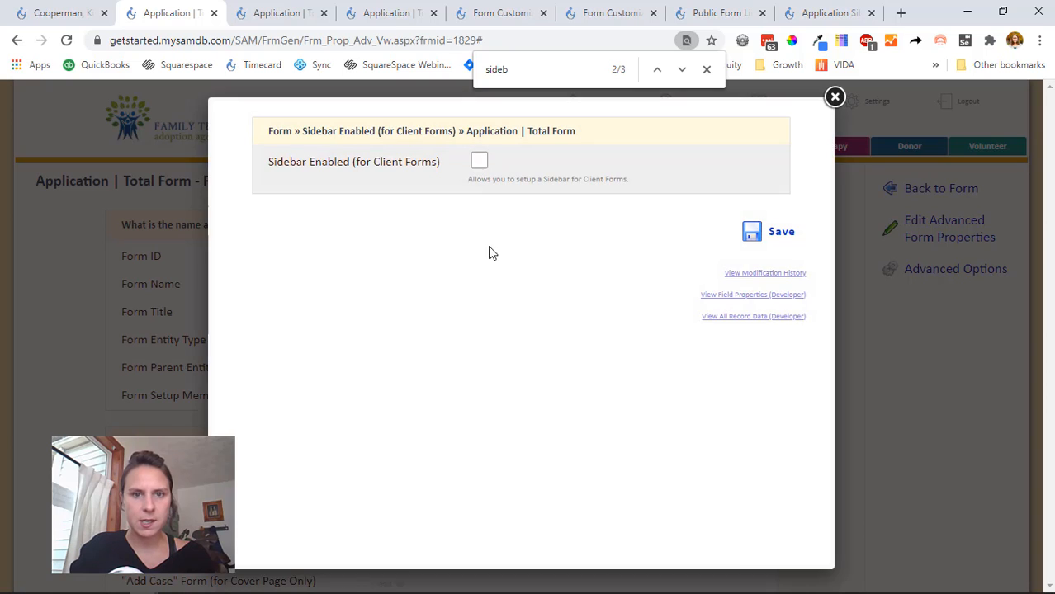
left_click(480, 160)
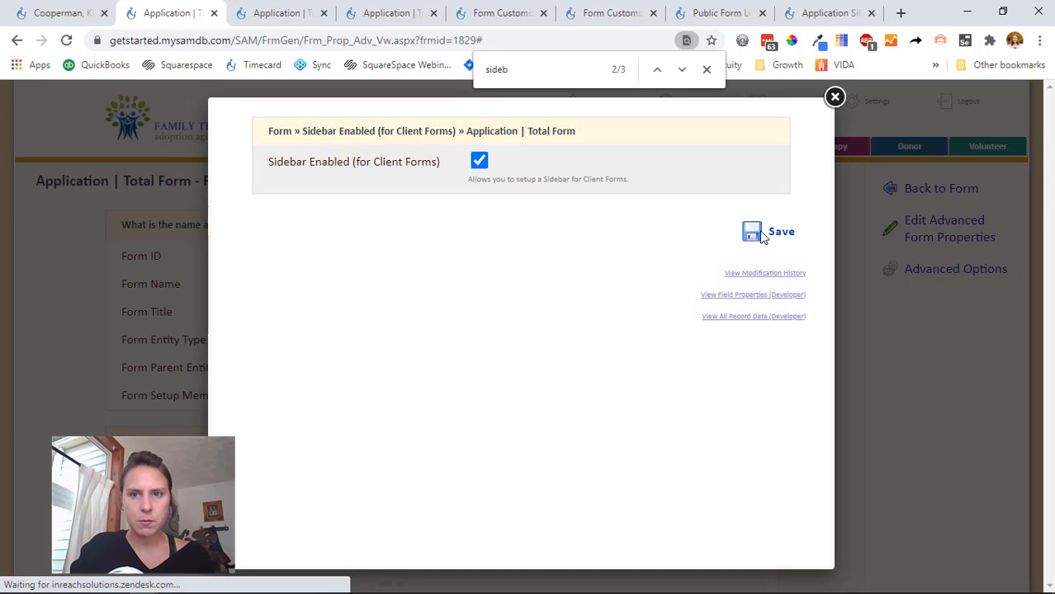
left_click(763, 234)
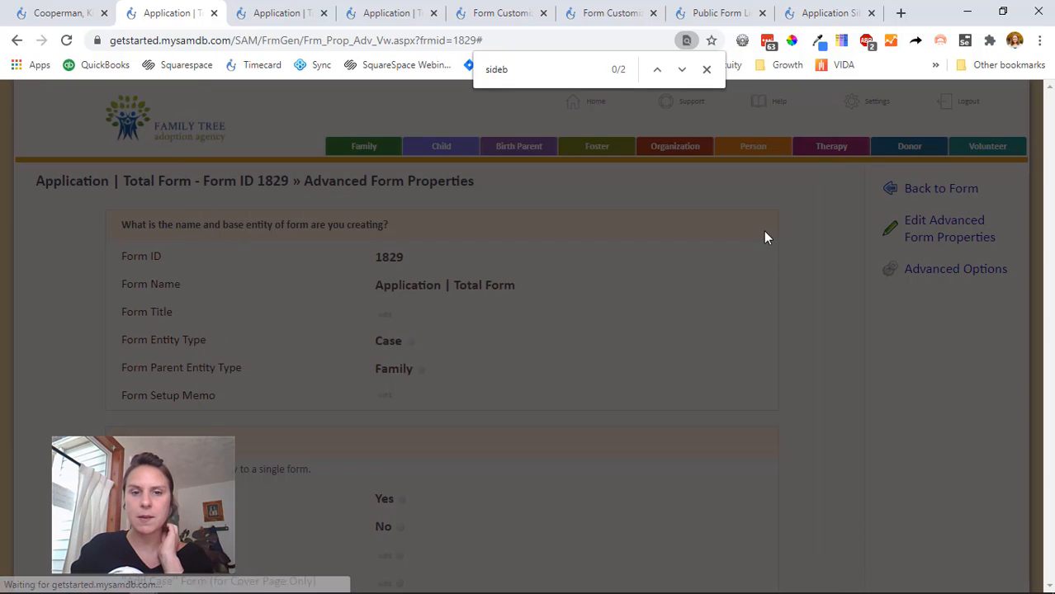
Return from the advanced form properties to the total form's customizer and open its Sidebar Manager.
scroll(774, 238, "up", 5)
scroll(799, 213, "up", 15)
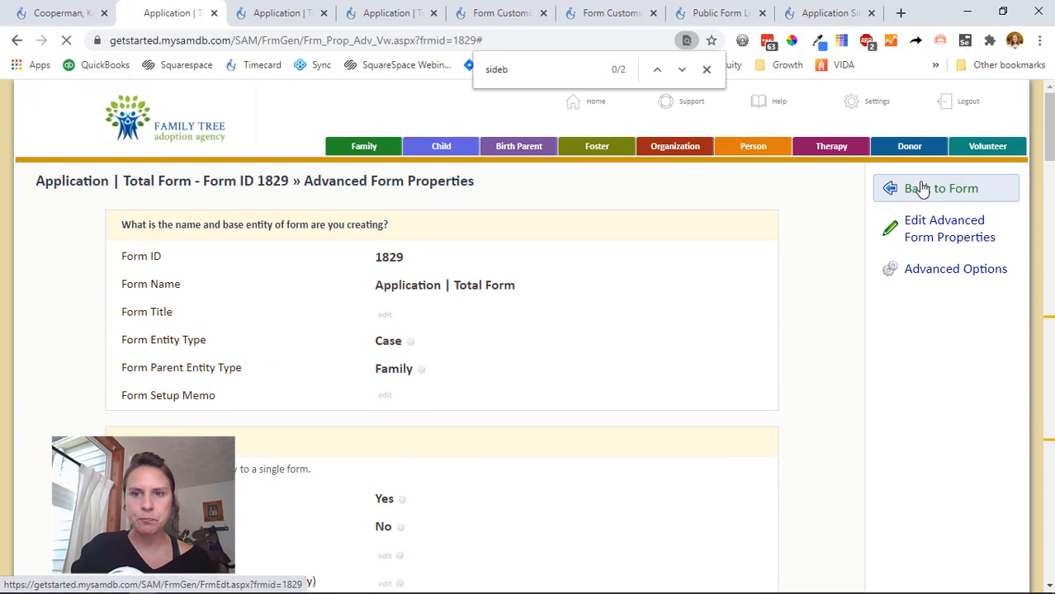
left_click(915, 191)
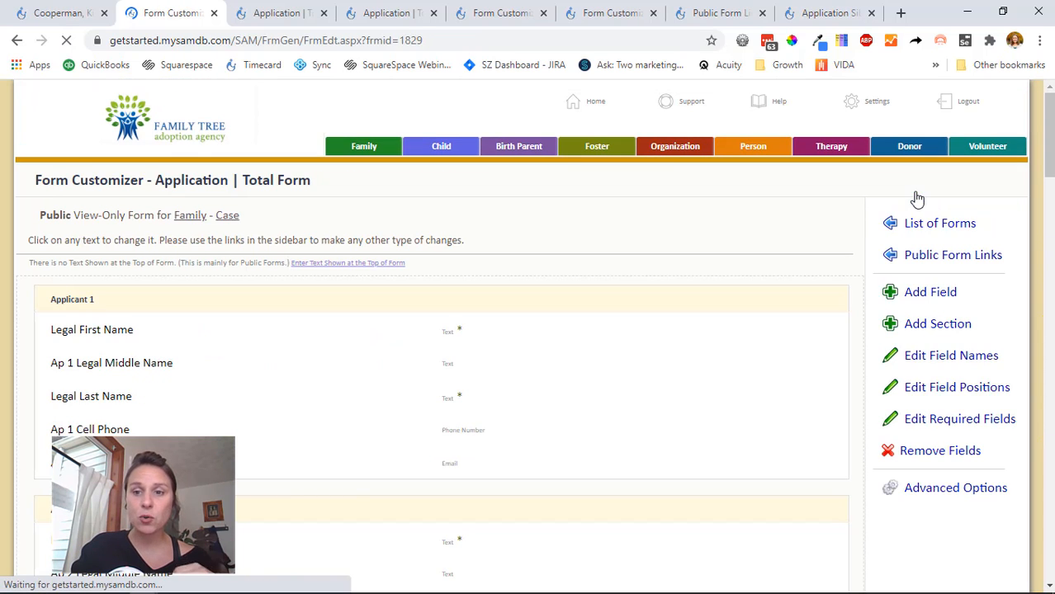
left_click(934, 489)
scroll(925, 413, "down", 4)
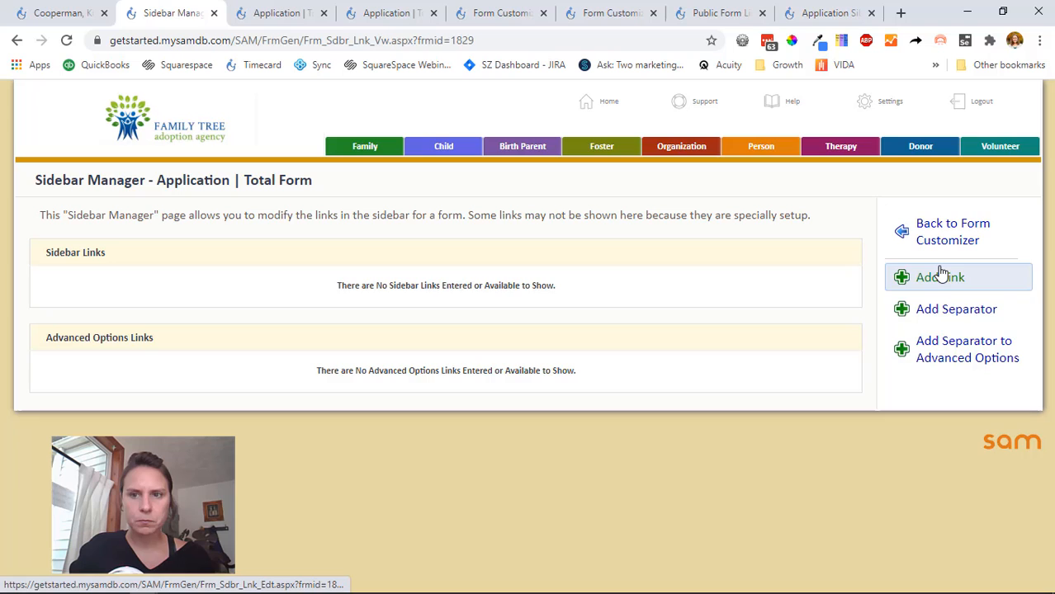
Add a new sidebar link to the total form and name it "Part 1: Basics".
left_click(941, 275)
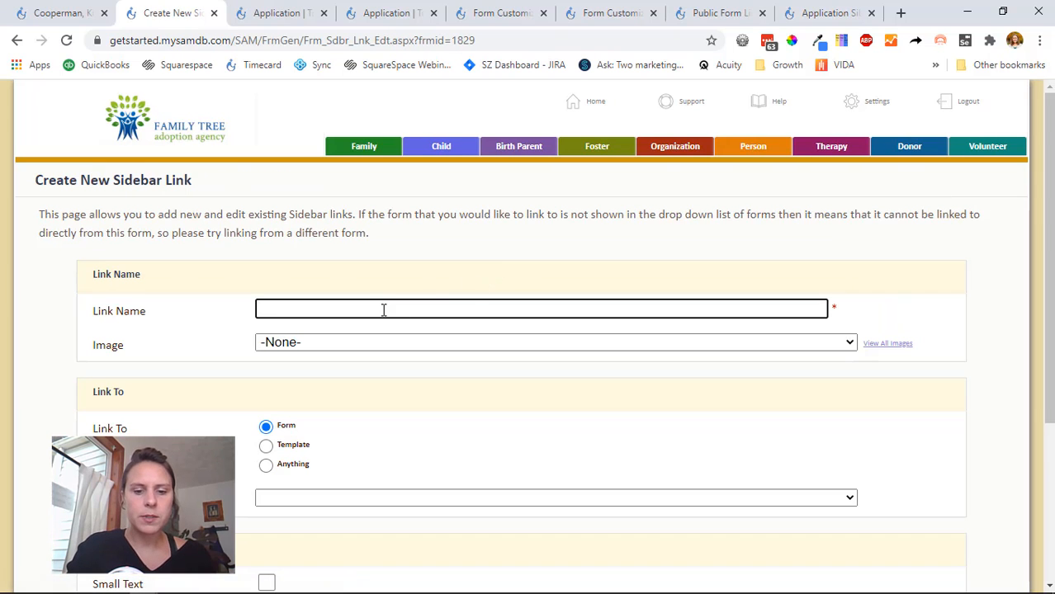
type("E")
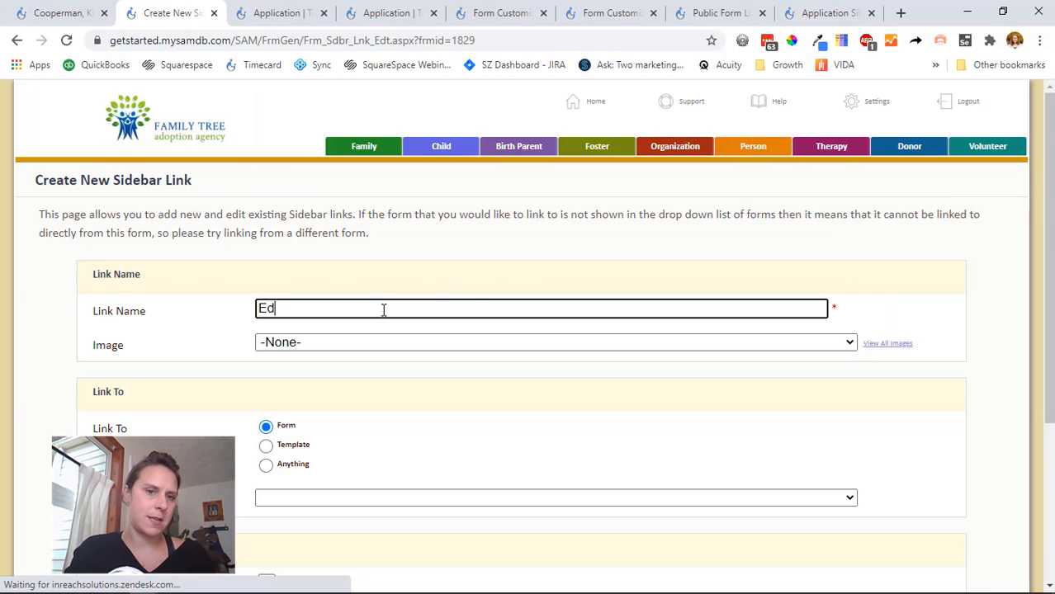
type("d")
key("BackSpace")
type("Appl")
key("BackSpace")
key("BackSpace")
key("BackSpace")
key("BackSpace")
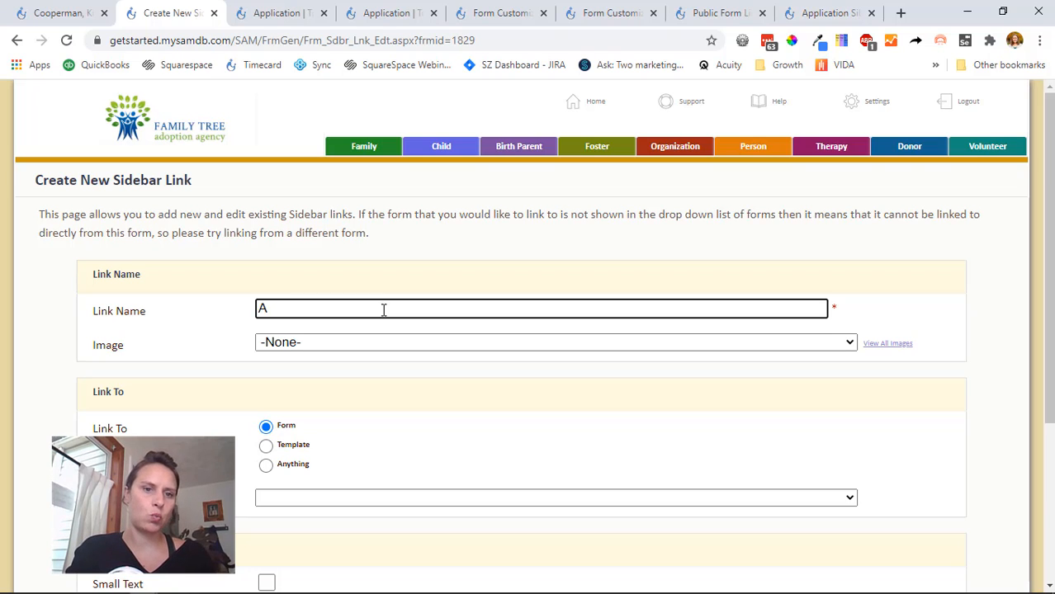
type("Part 1: Basics")
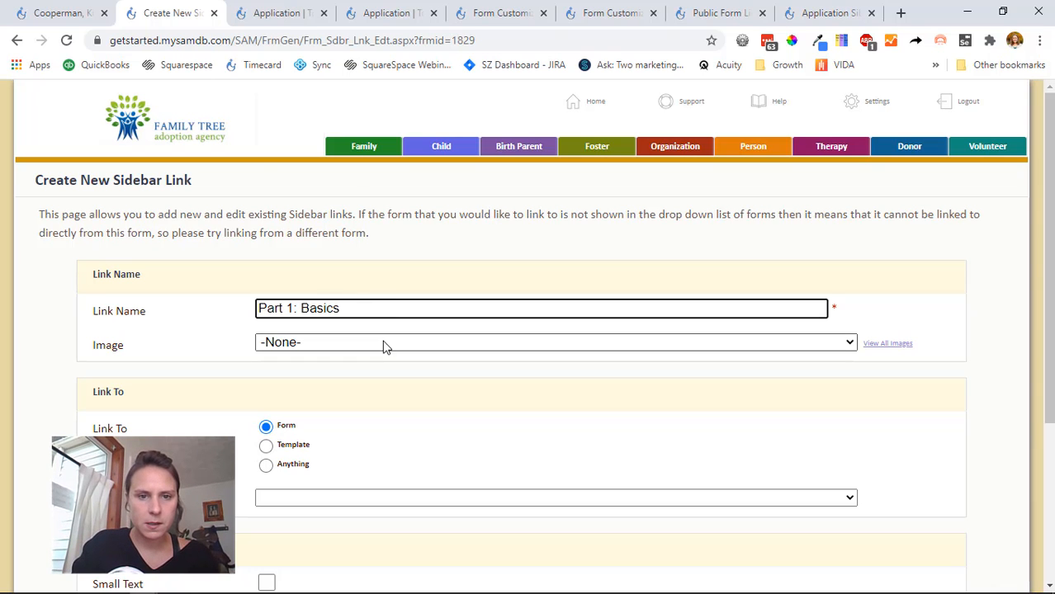
Set the link's image to Circle Blue and link it to the form "Application Part 1: Basic Info".
left_click(383, 346)
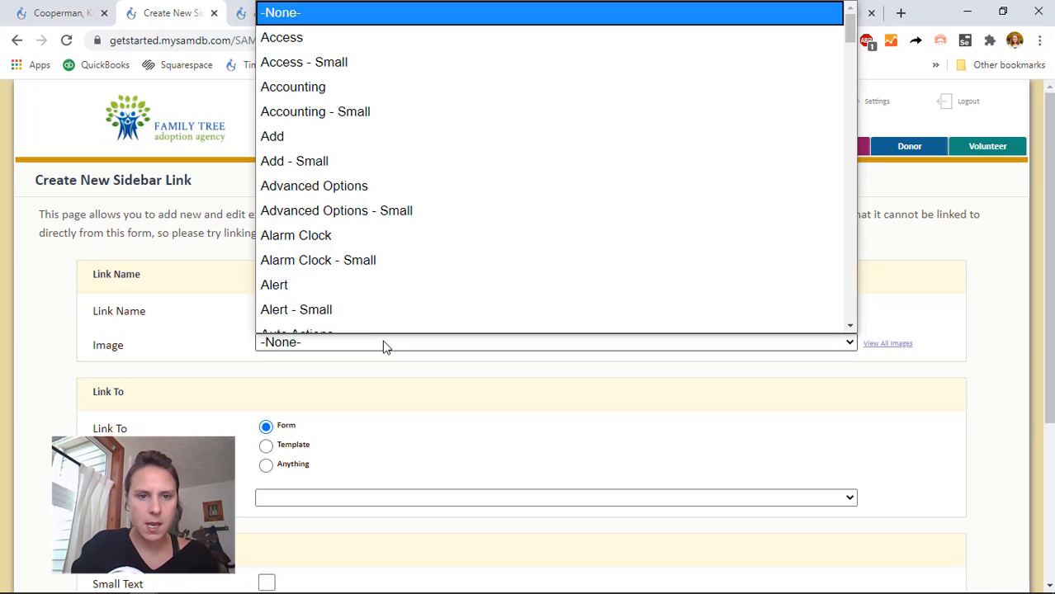
type("ci")
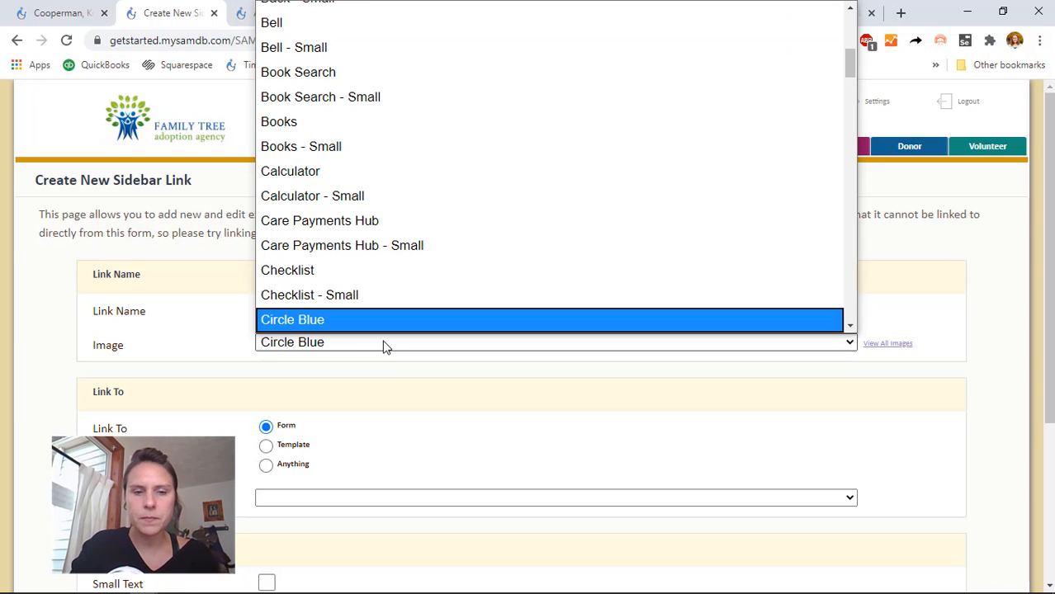
key("Return")
scroll(355, 427, "down", 2)
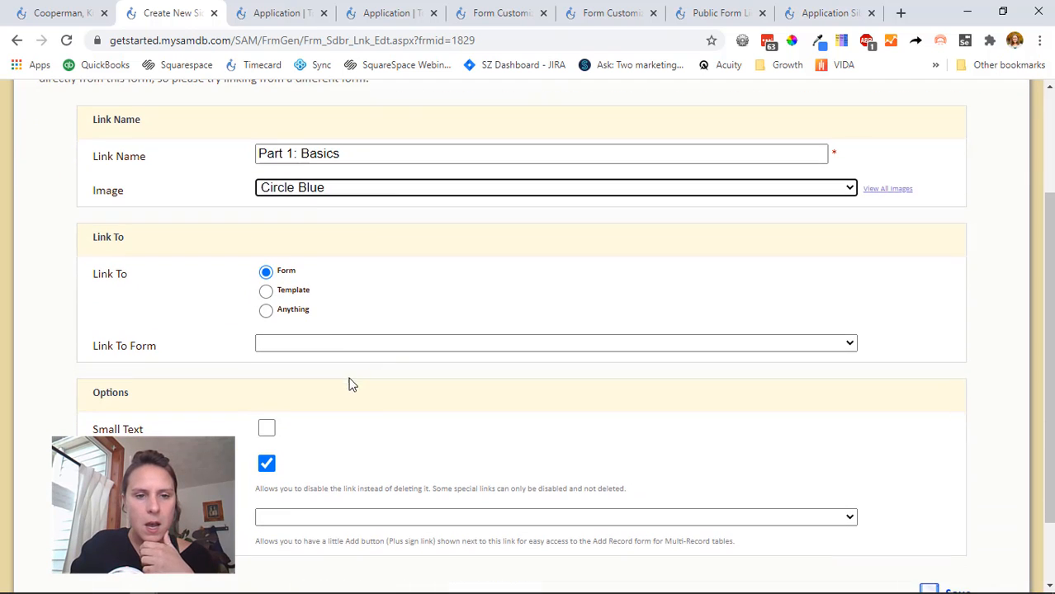
left_click(341, 344)
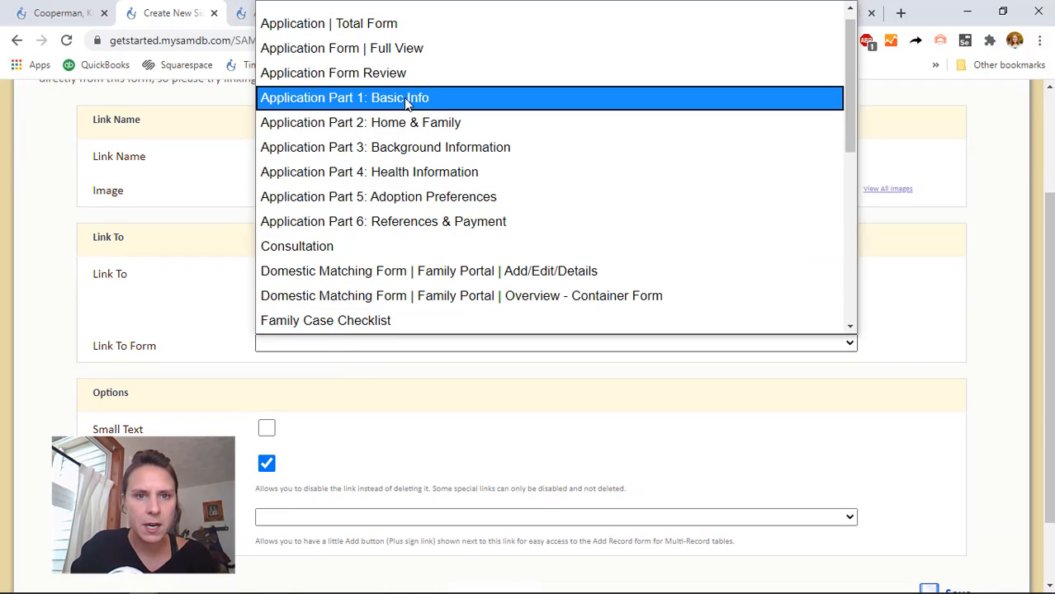
left_click(404, 97)
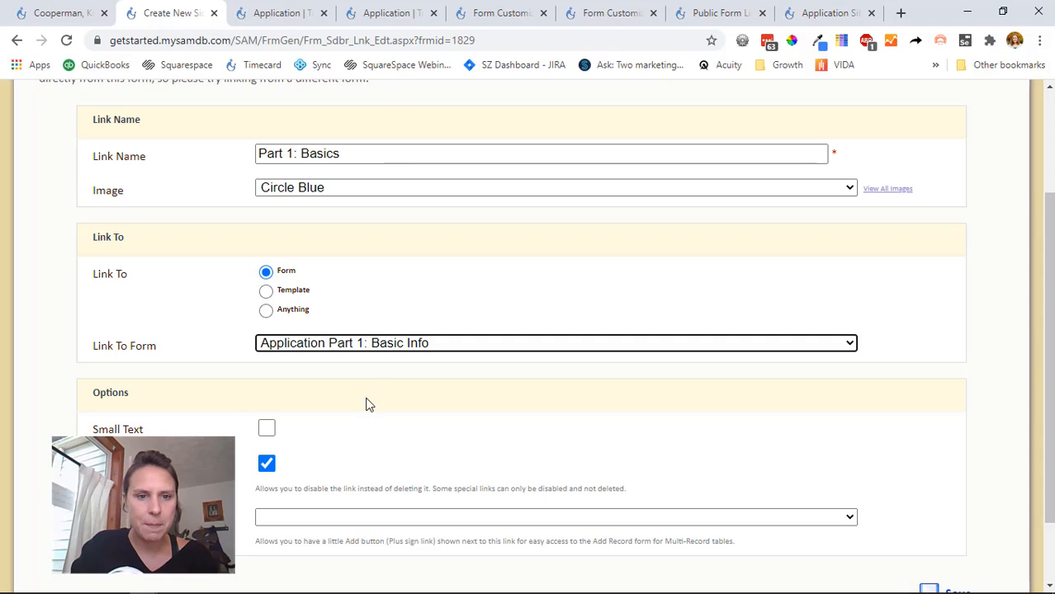
Change the link's image to "Circle Blue - Small", enable Small Text, and save the link.
left_click(316, 196)
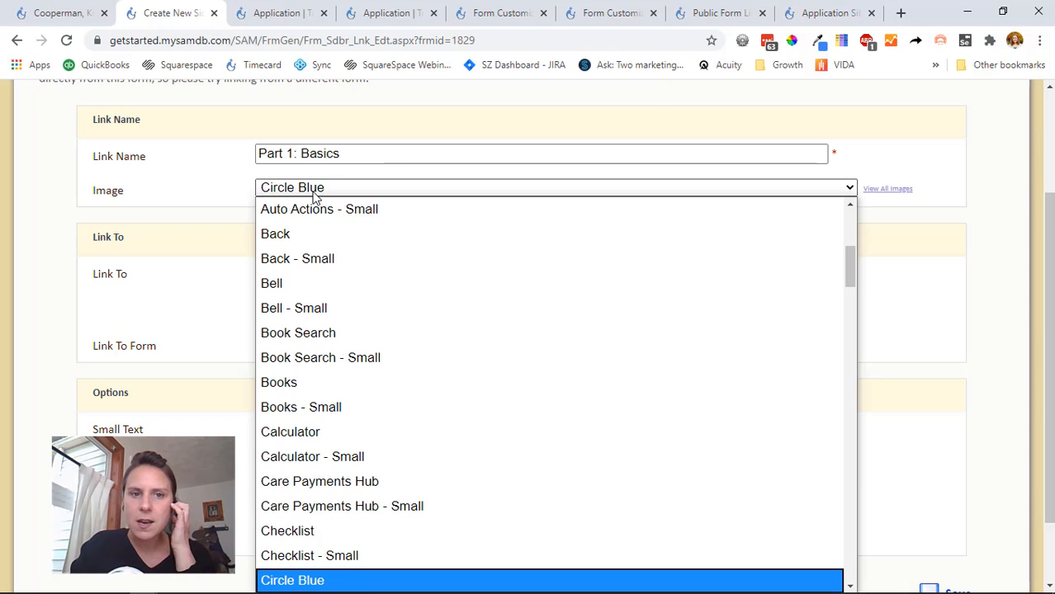
key("Down")
key("Return")
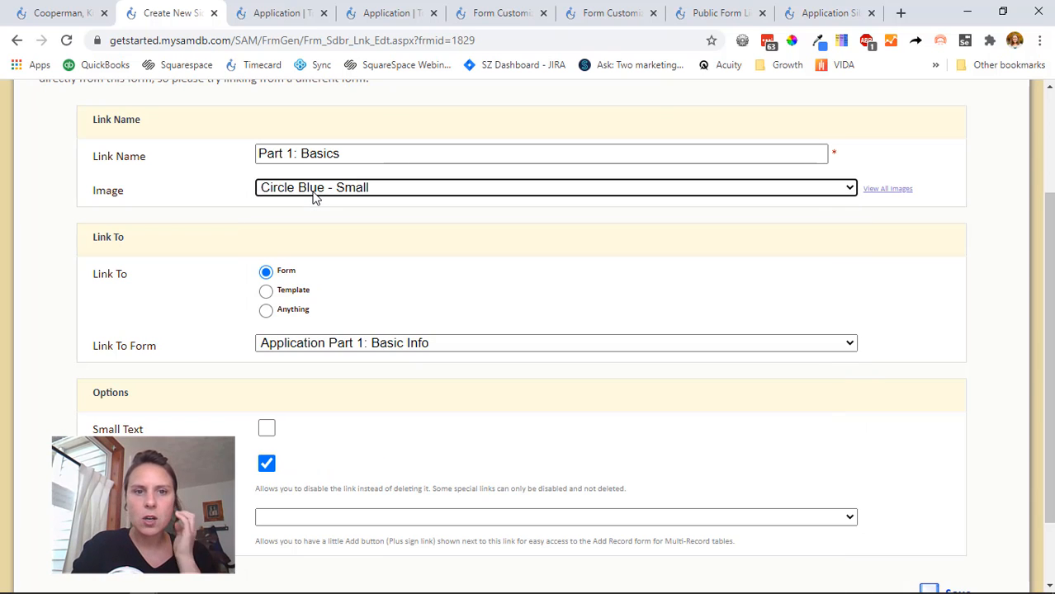
left_click(267, 428)
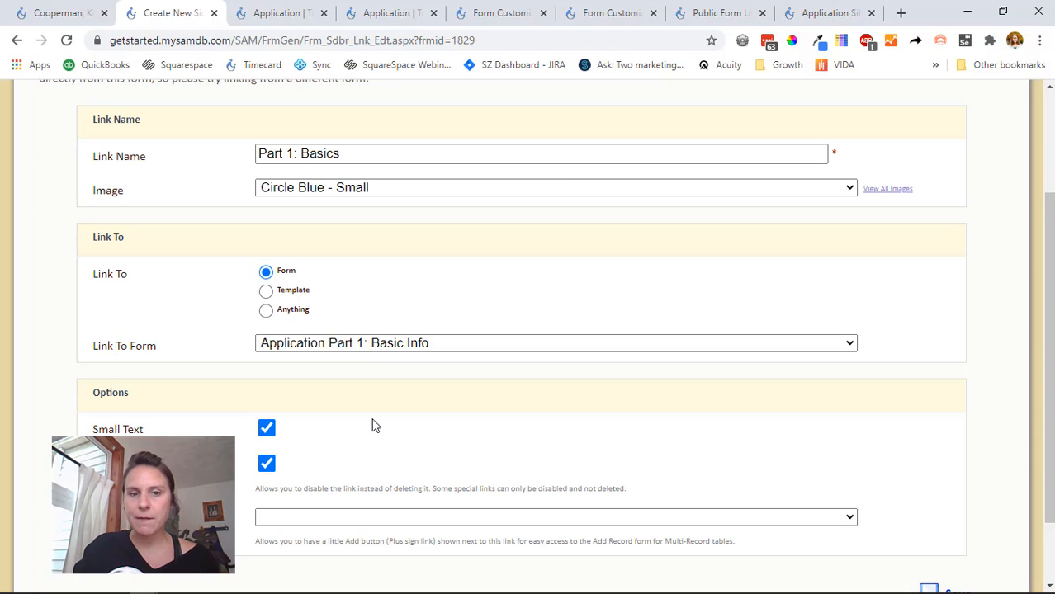
scroll(376, 426, "down", 2)
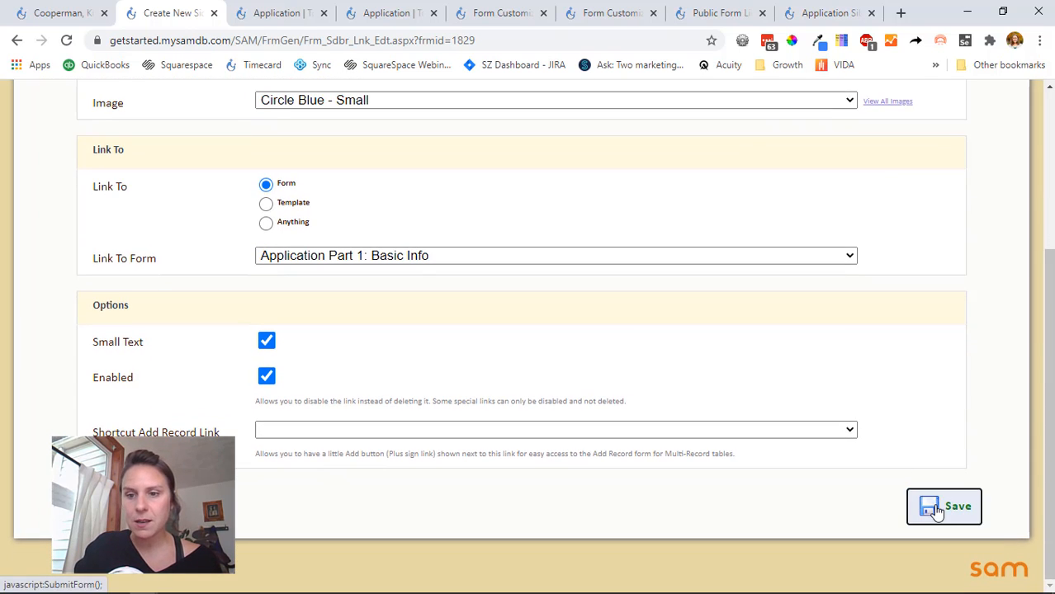
left_click(936, 510)
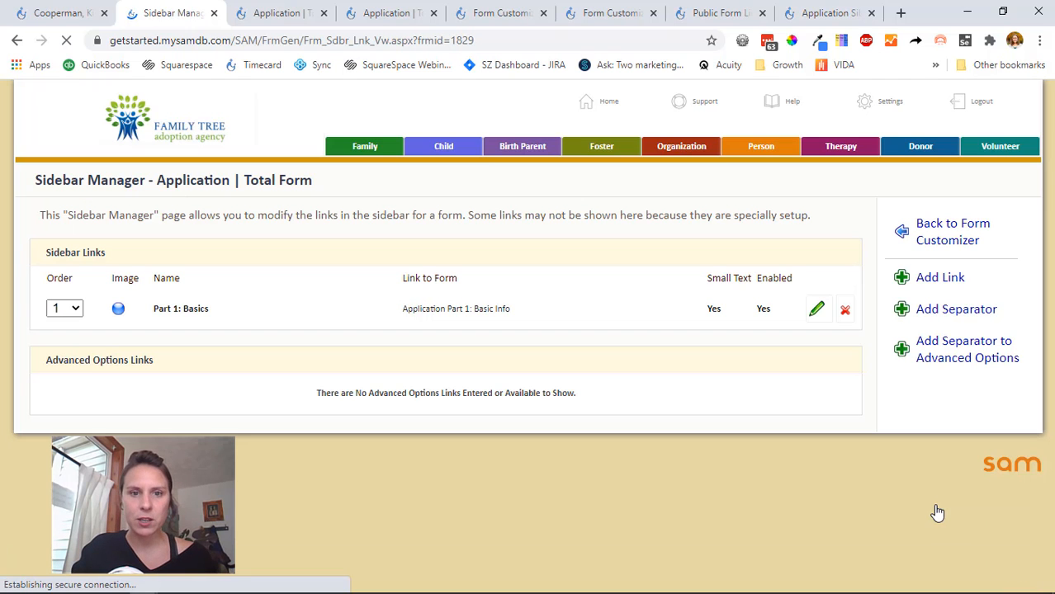
Reload the family's public total form and check how the sidebar displays beside the application data.
left_click(285, 13)
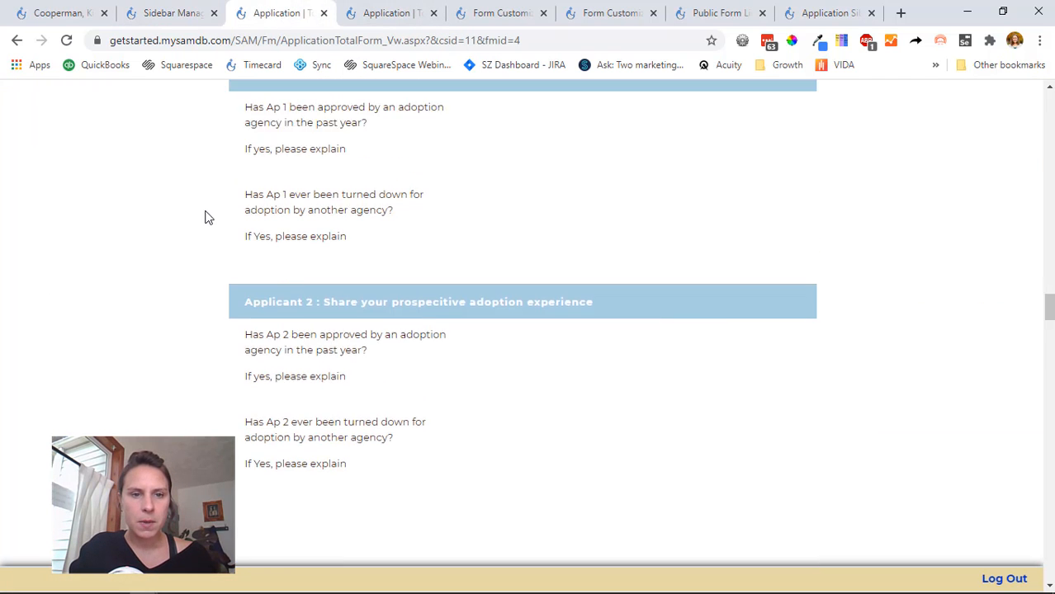
scroll(209, 219, "down", 5)
scroll(208, 221, "up", 15)
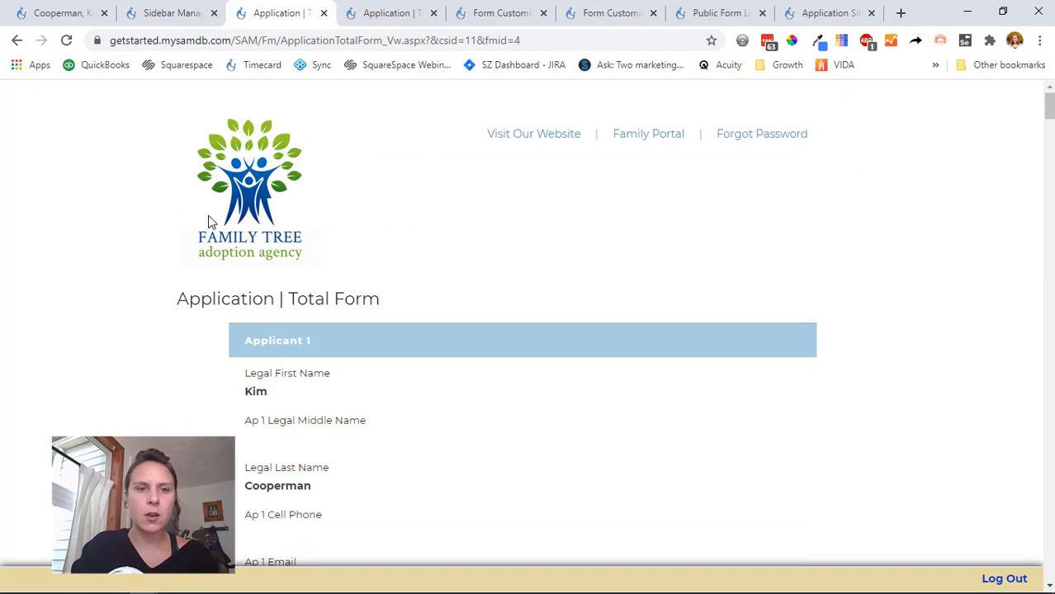
left_click(66, 40)
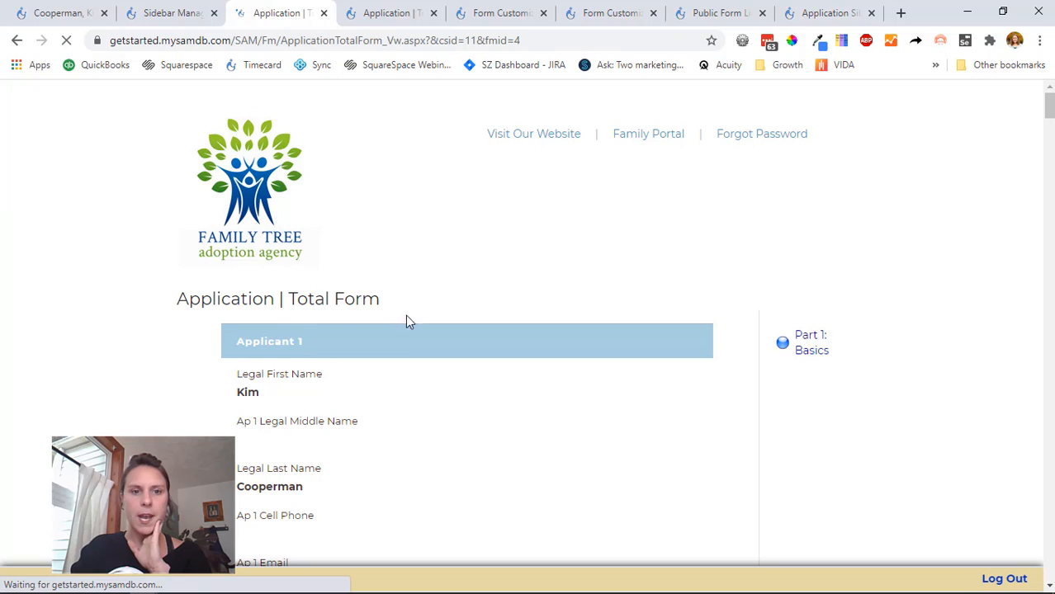
scroll(392, 360, "down", 7)
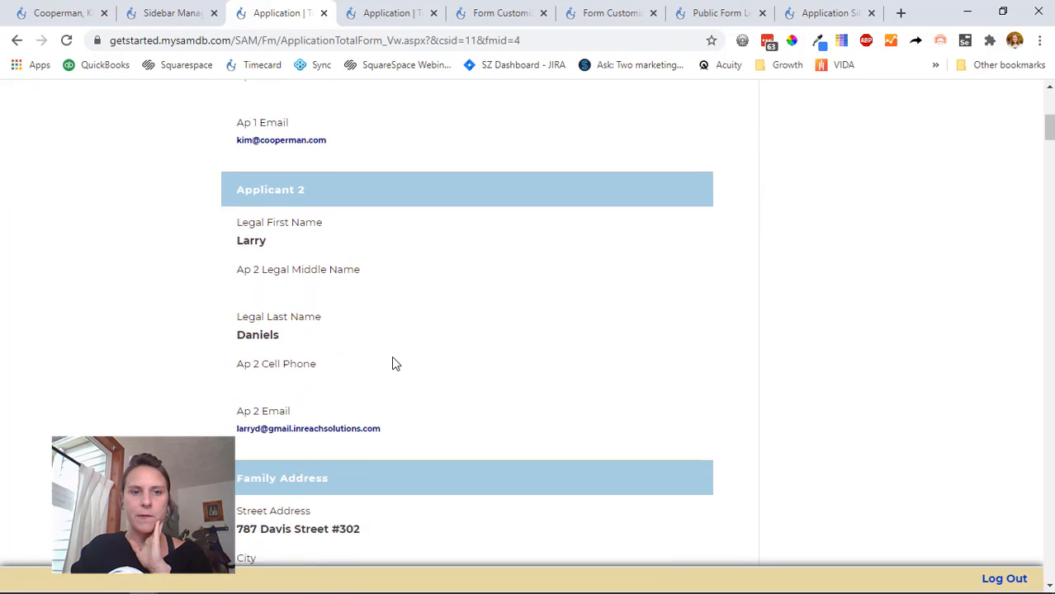
scroll(392, 356, "up", 10)
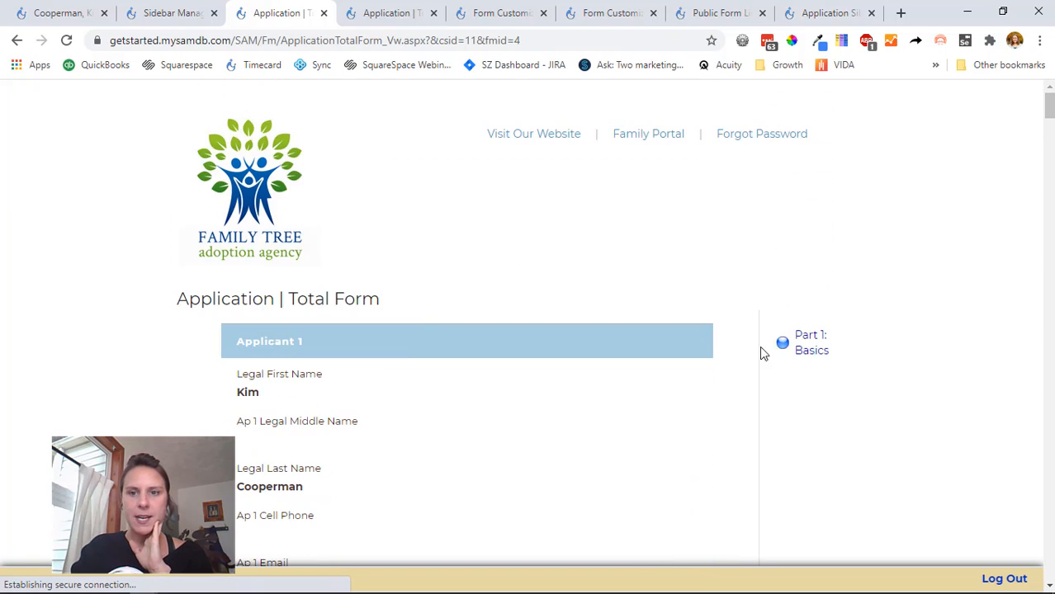
Test the "Part 1: Basics" sidebar link, look through the application part it opens, and return to the total form.
left_click(815, 349)
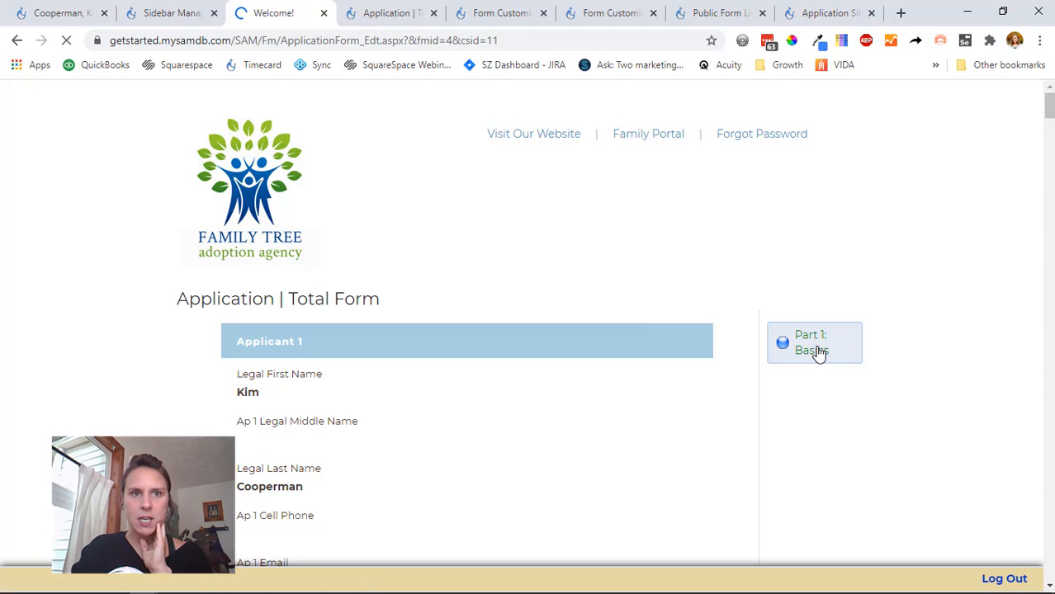
scroll(820, 354, "down", 5)
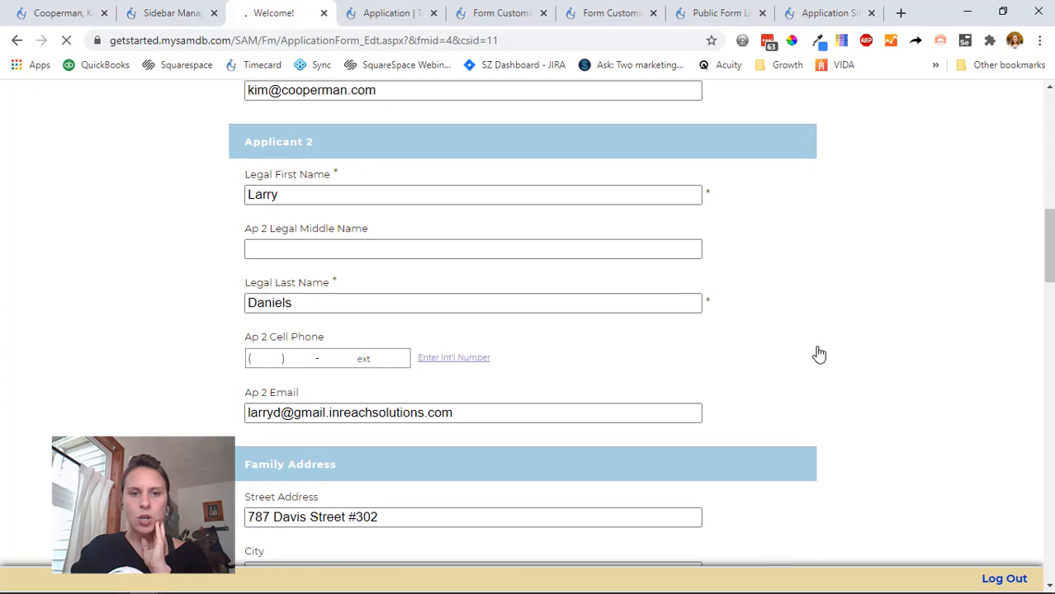
scroll(819, 354, "down", 20)
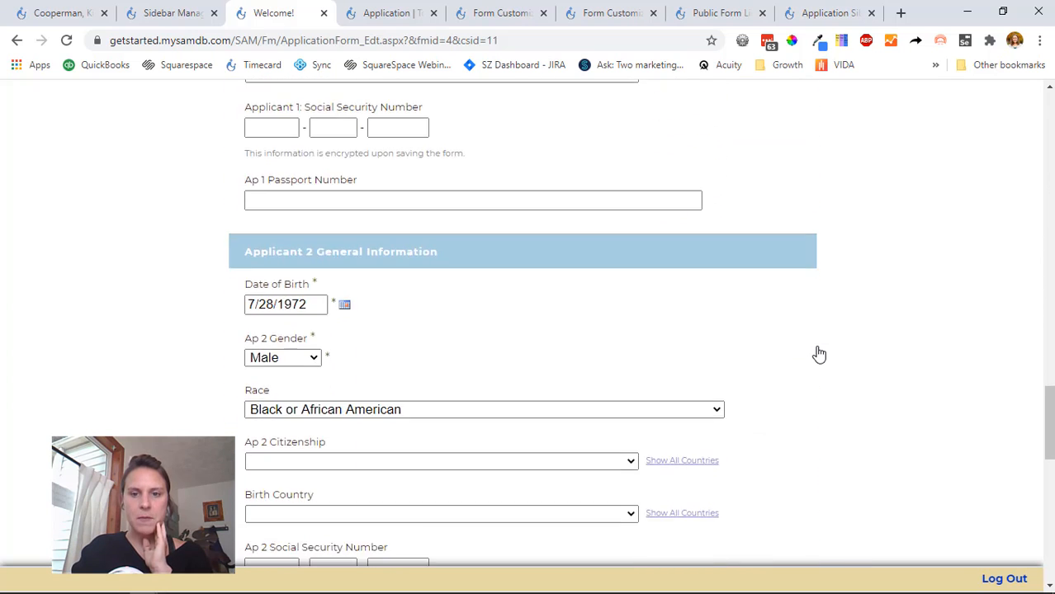
scroll(819, 354, "down", 15)
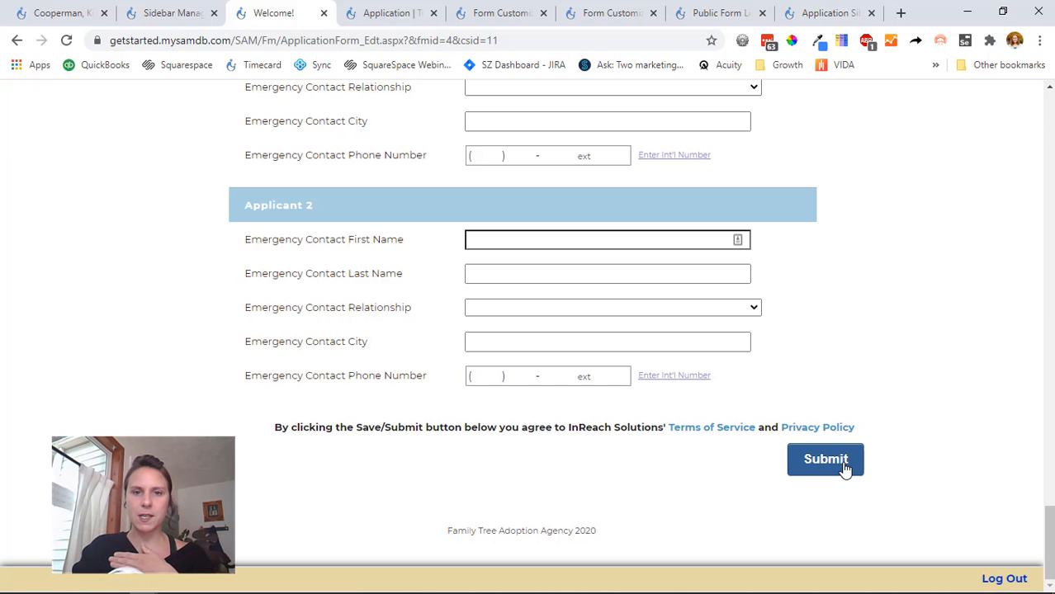
scroll(836, 458, "up", 20)
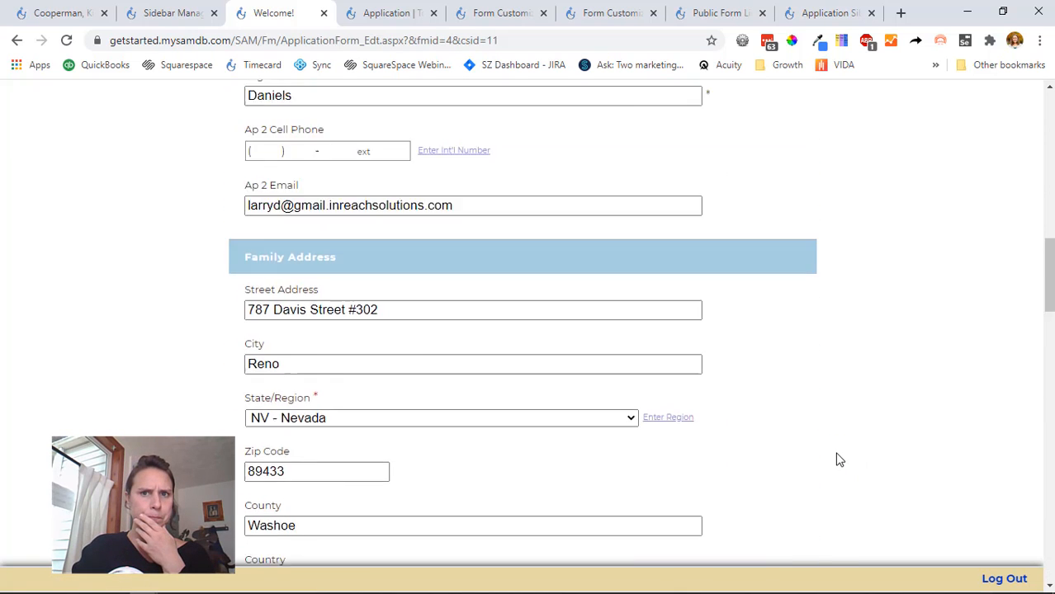
scroll(836, 460, "up", 3)
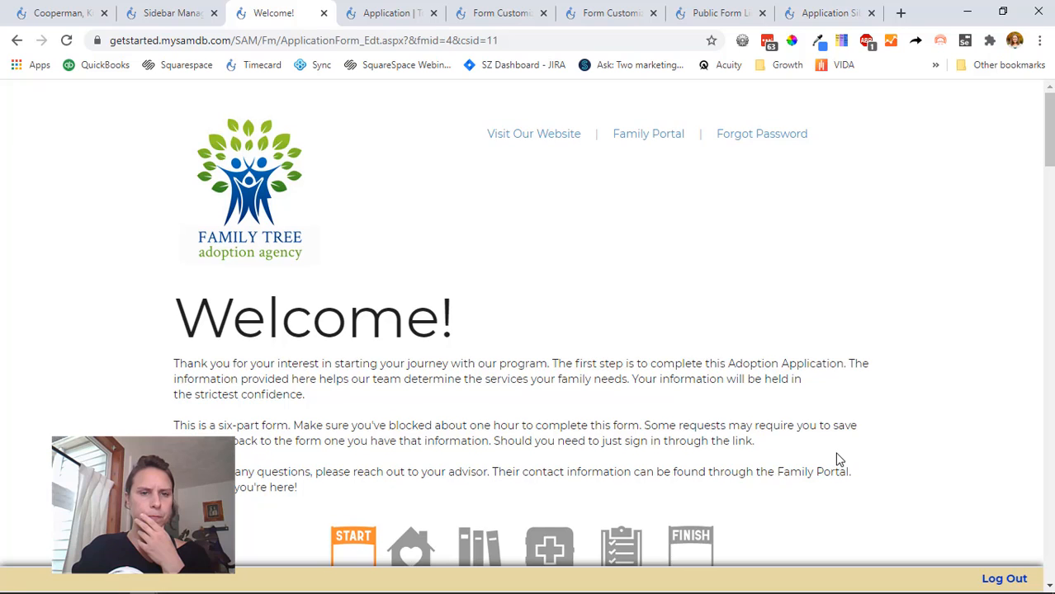
scroll(821, 429, "down", 1)
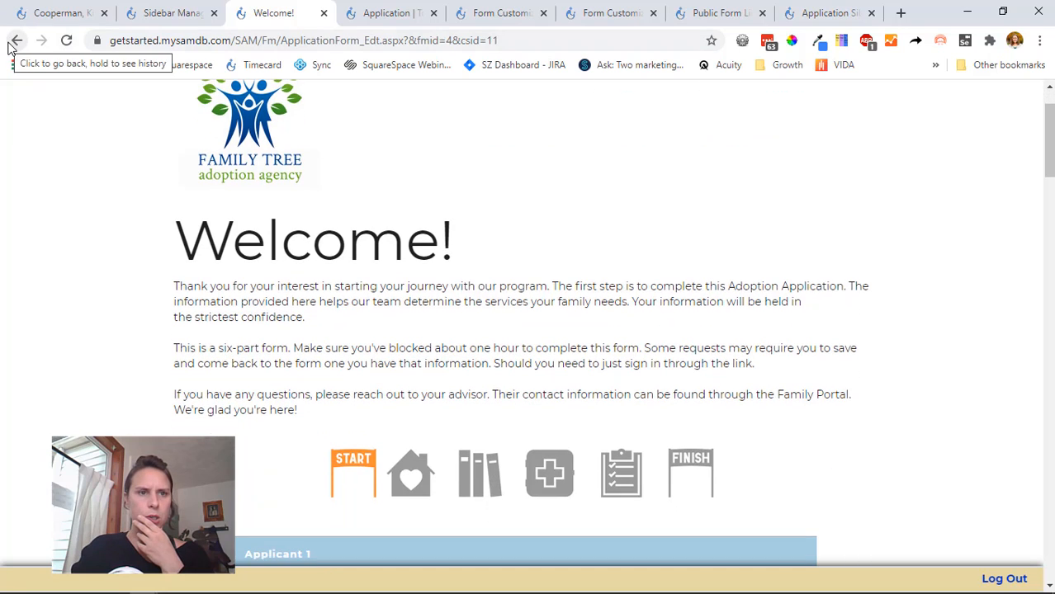
left_click(15, 42)
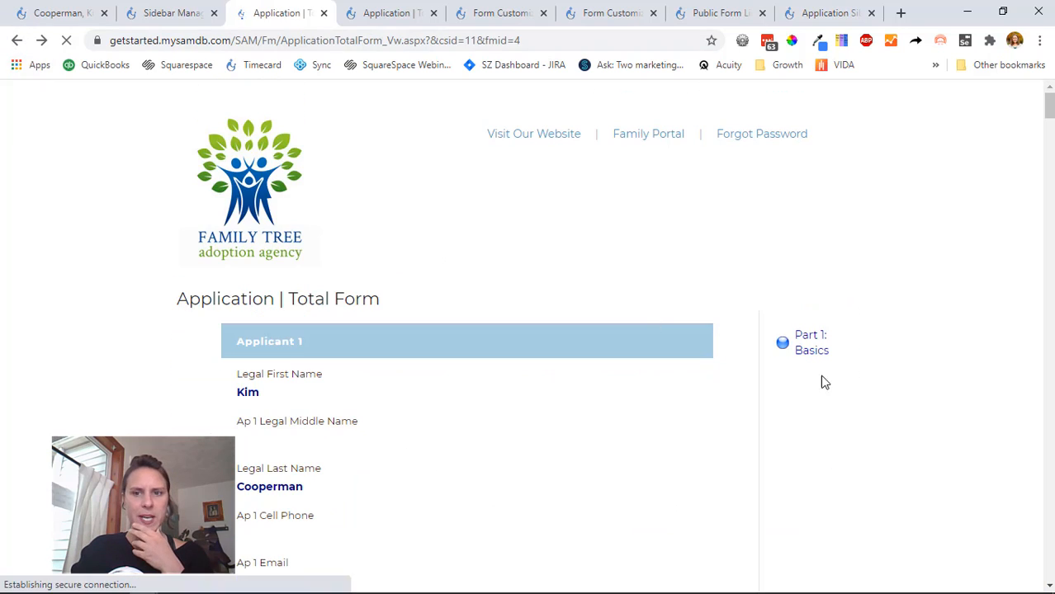
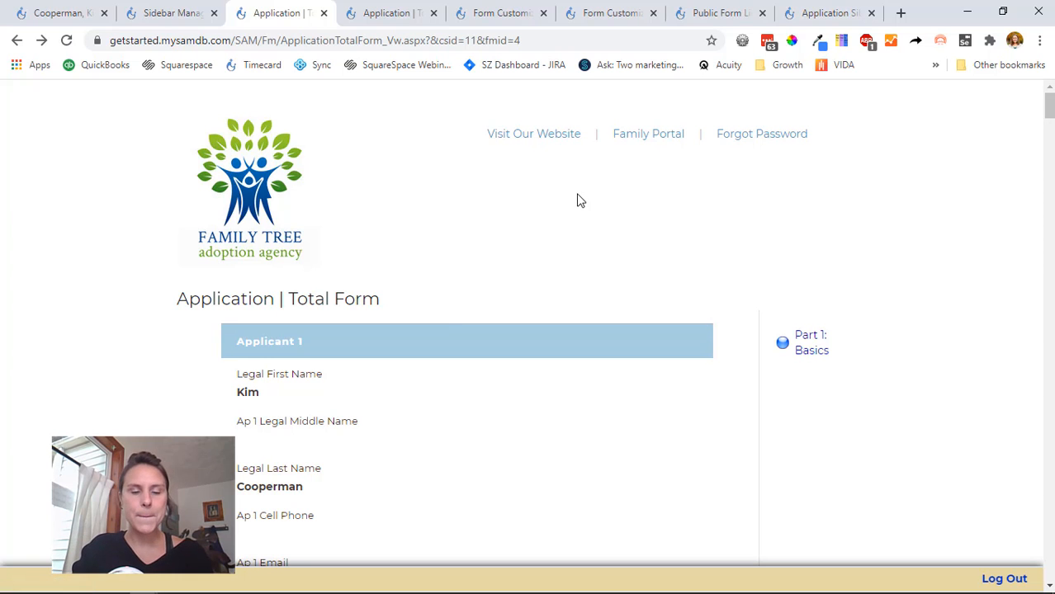
Return to the total form's Sidebar Manager and start a new link named "Part 2" with the image "Circle Green - Small".
key("alt+Tab")
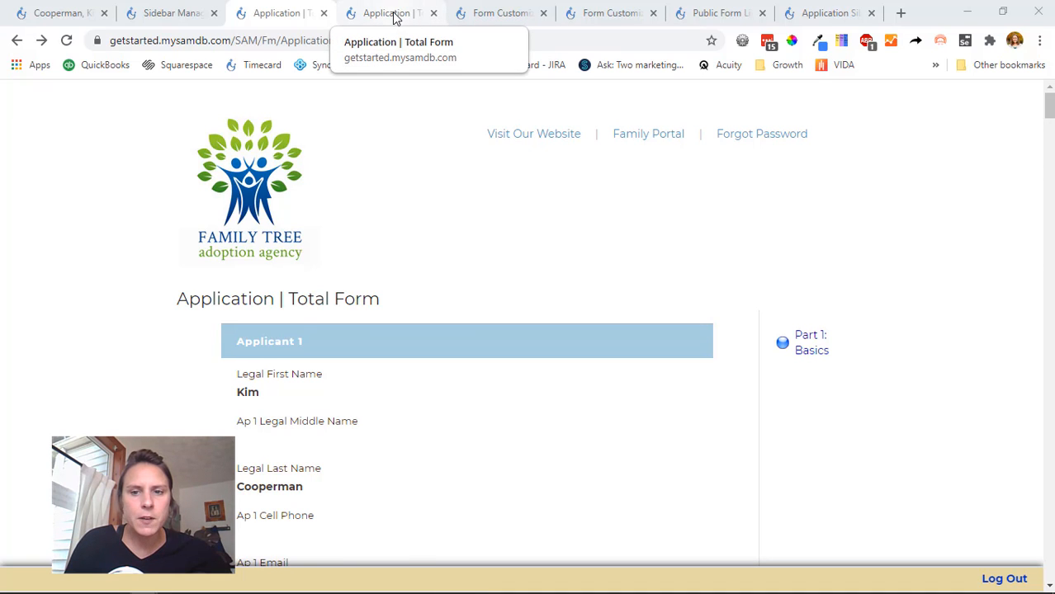
left_click(394, 17)
left_click(161, 13)
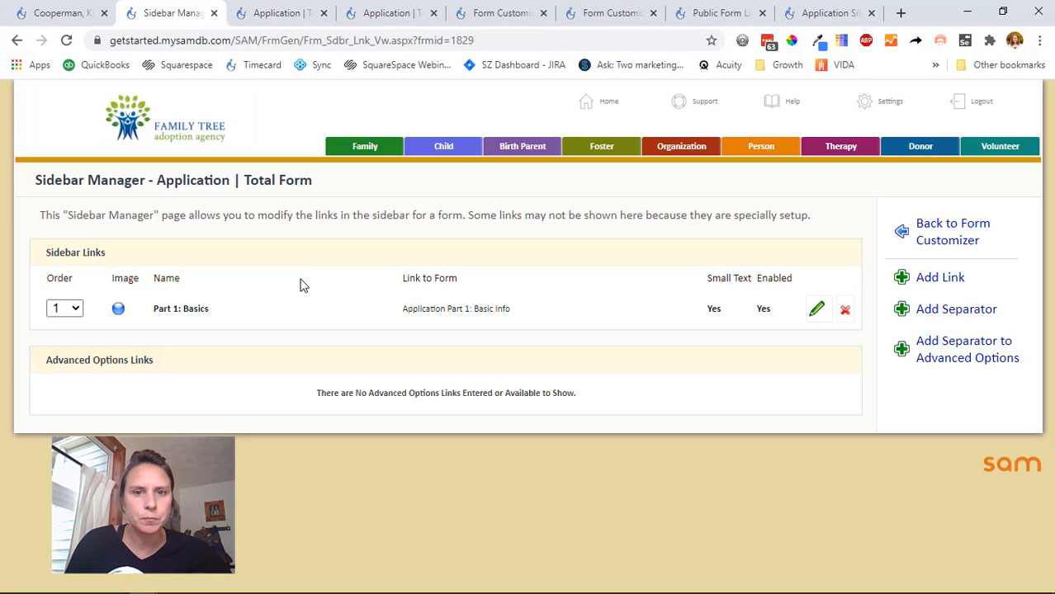
left_click(910, 282)
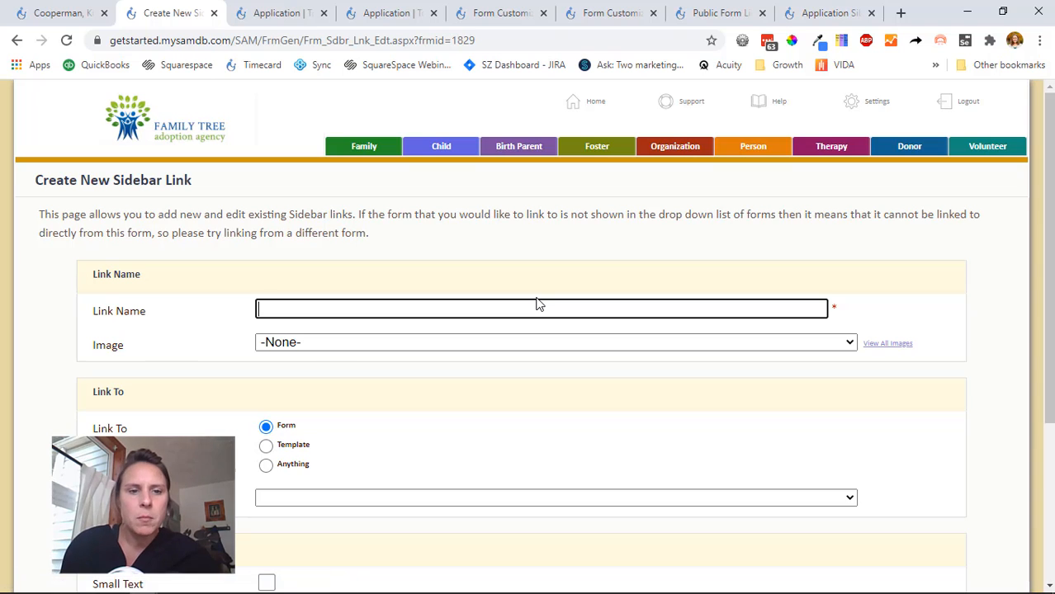
type("Part 2")
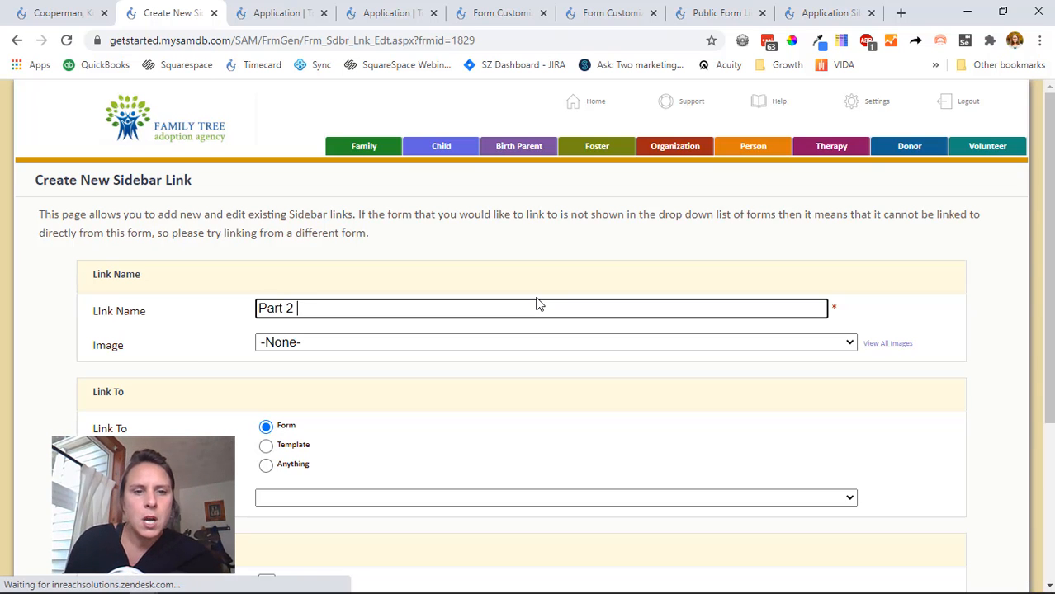
left_click(512, 341)
type("ci")
key("Down")
key("Down")
key("Down")
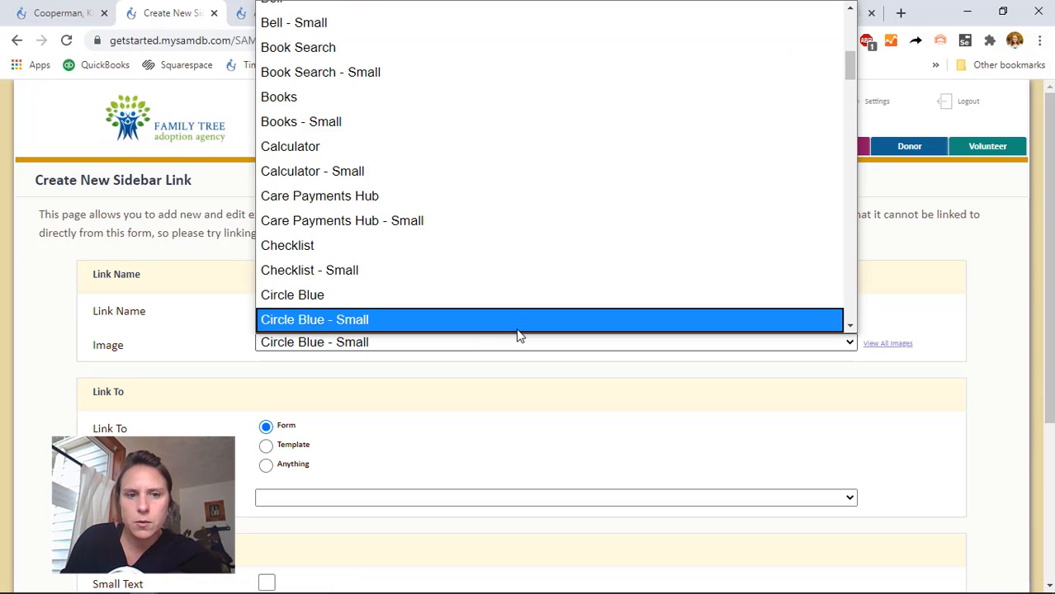
key("Return")
Link it to the form "Application Part 2: Home & Family" and complete the link name as "Part 2: Home & Family".
scroll(495, 369, "down", 2)
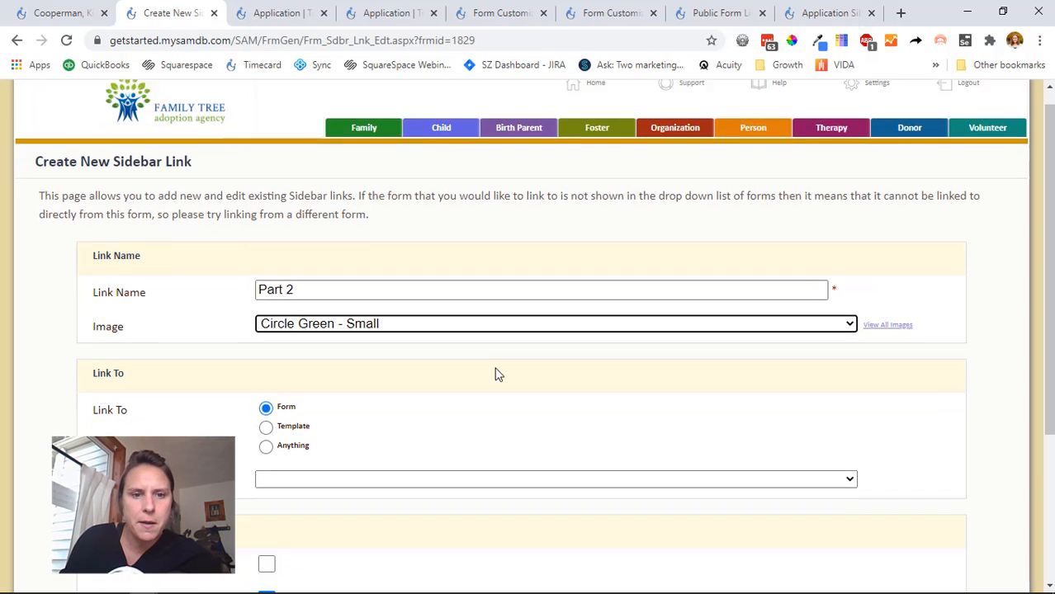
left_click(393, 346)
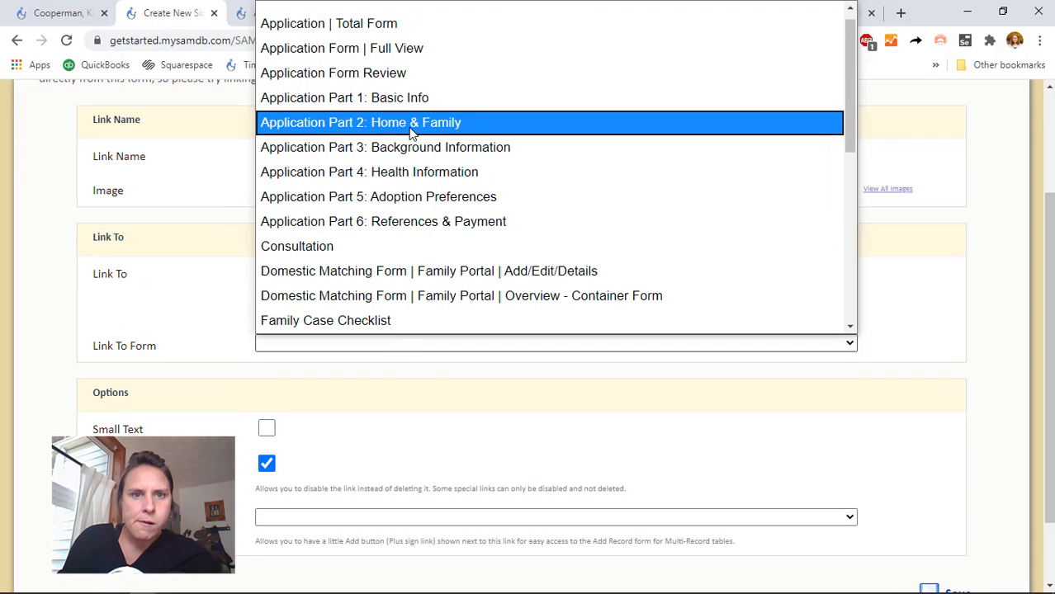
left_click(413, 124)
left_click(355, 149)
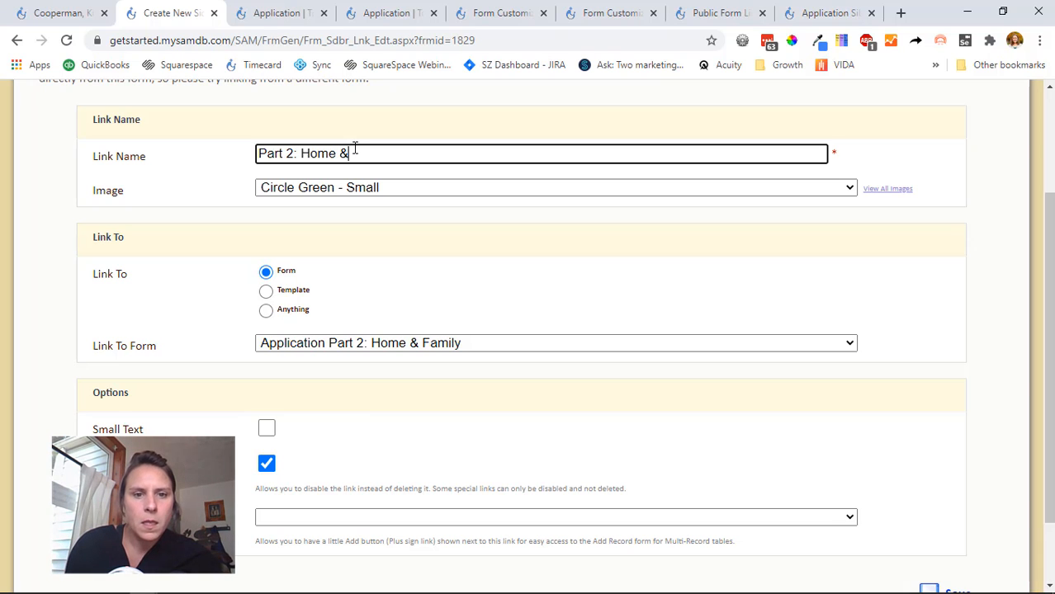
type("amily")
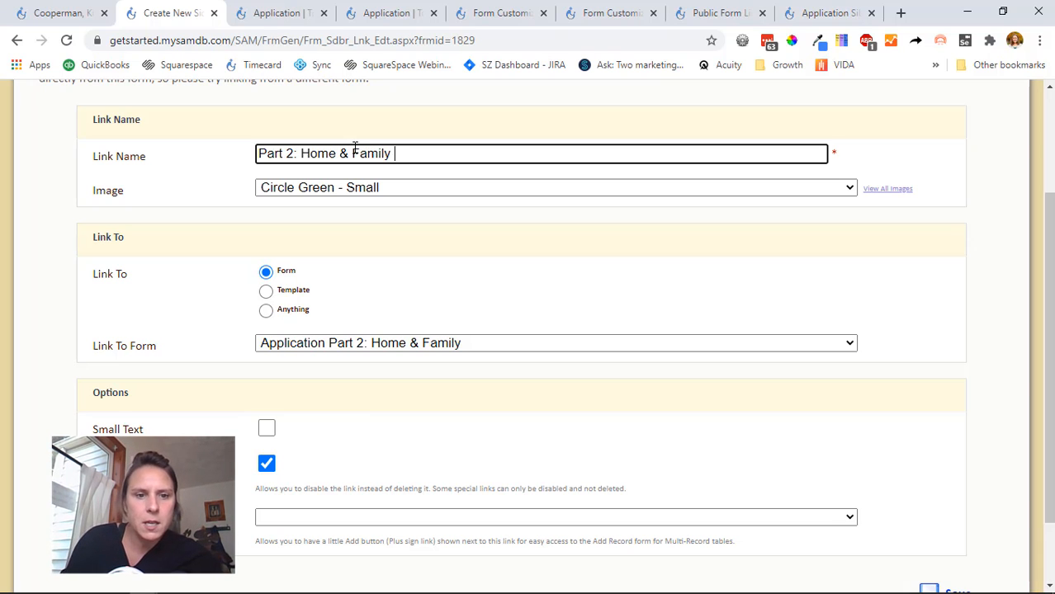
Enable Small Text for the Part 2 link and save it.
left_click(266, 427)
scroll(440, 424, "down", 2)
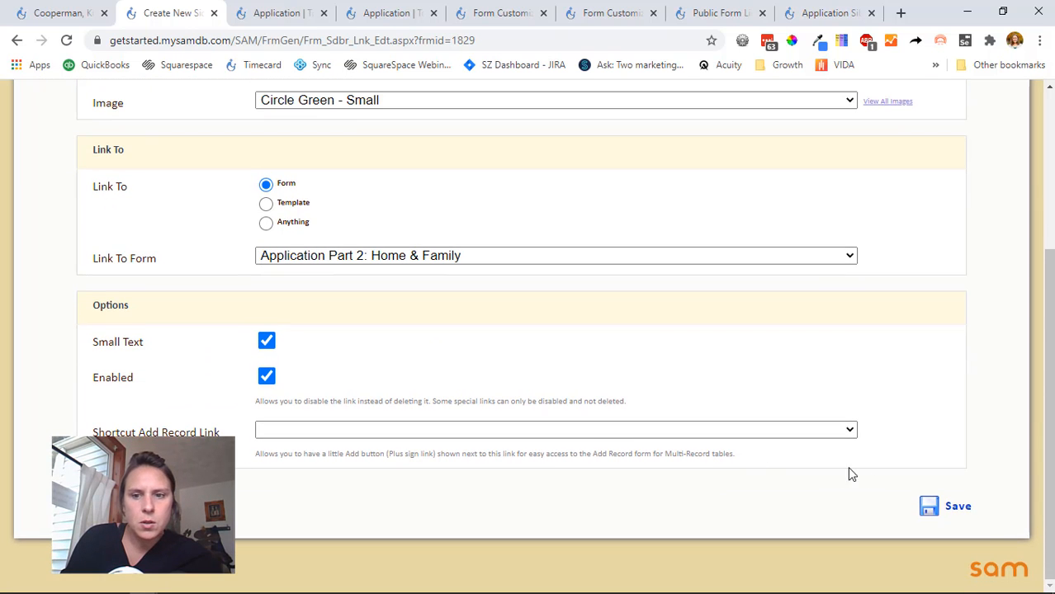
left_click(958, 501)
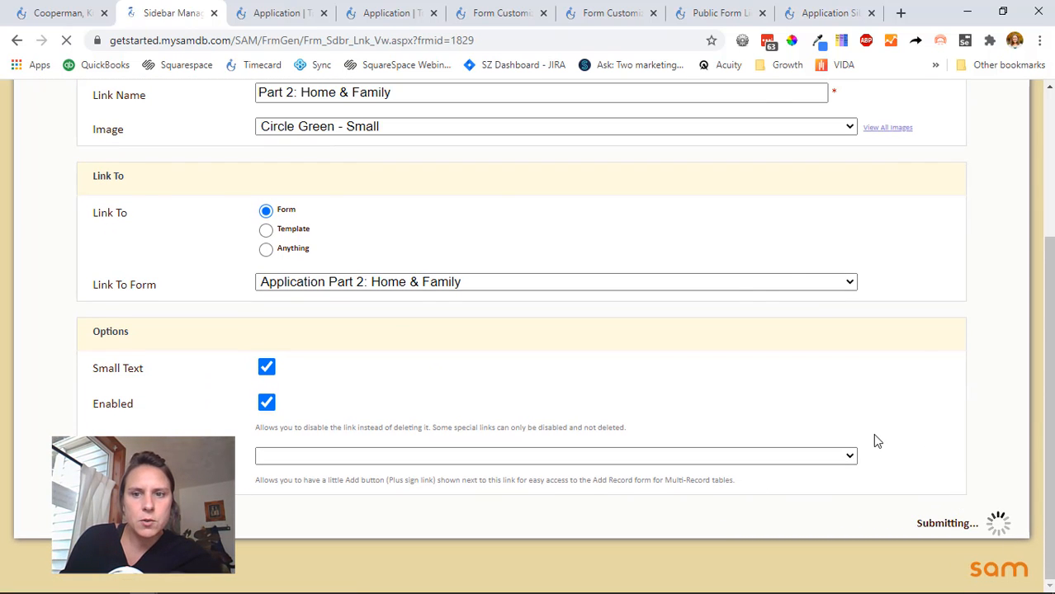
Start another sidebar link named "Part 3:" with the image "Circle Orange - Small".
left_click(925, 287)
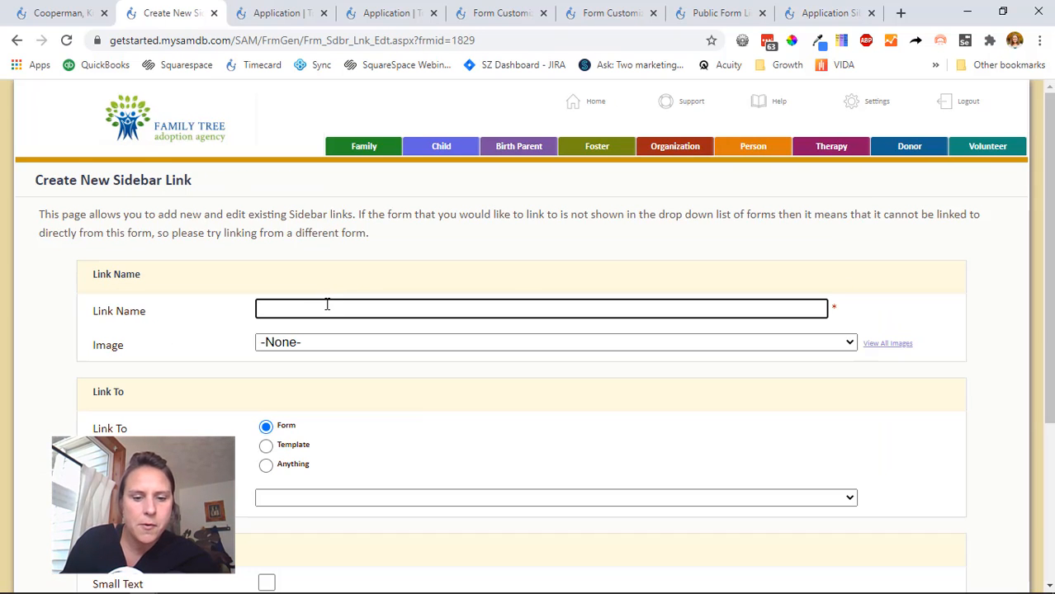
type("Part 3:")
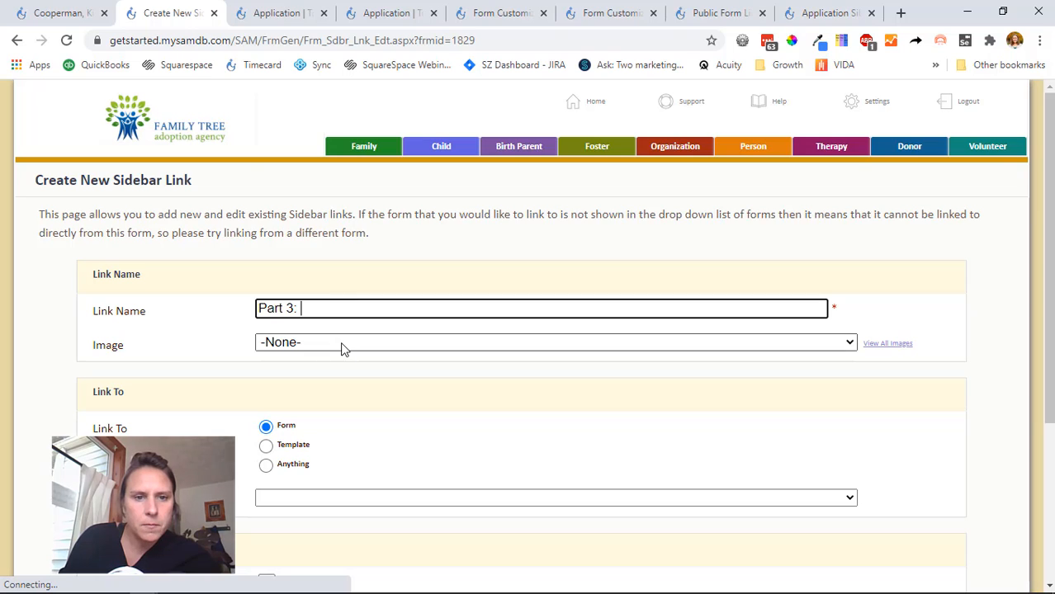
left_click(342, 343)
type("ci")
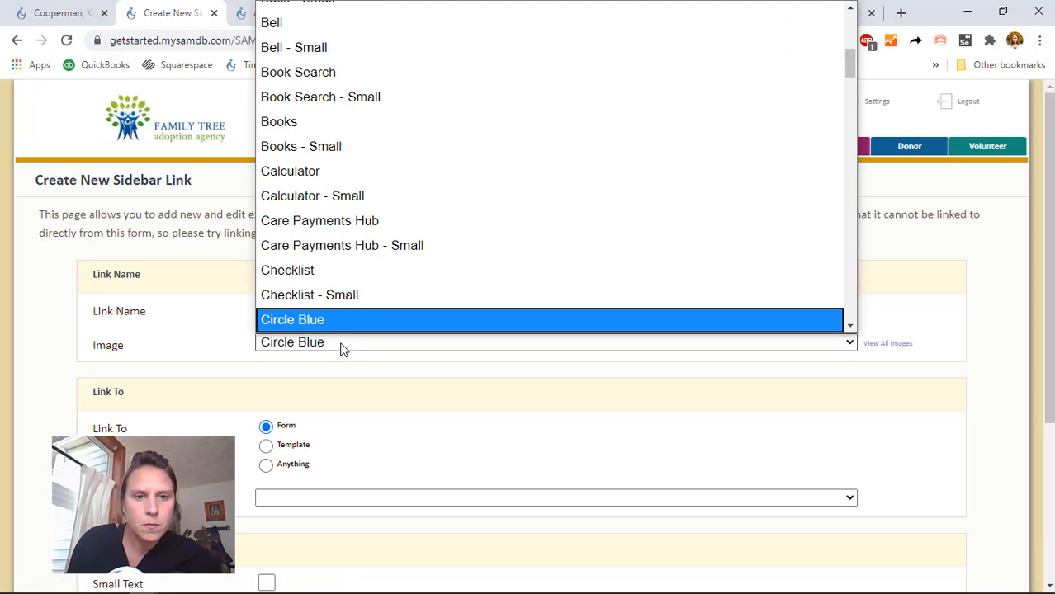
key("Down")
key("Down")
key("Down")
key("Down")
key("Down")
key("Return")
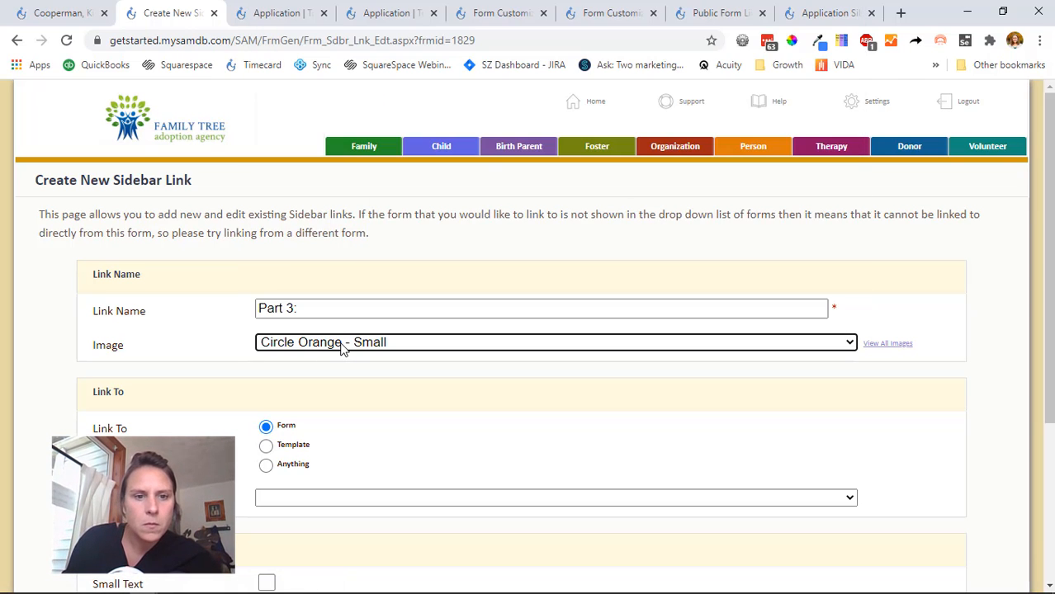
Link it to the form "Application Part 3: Background Information" and complete the link name as "Part 3: Background Info".
left_click(329, 498)
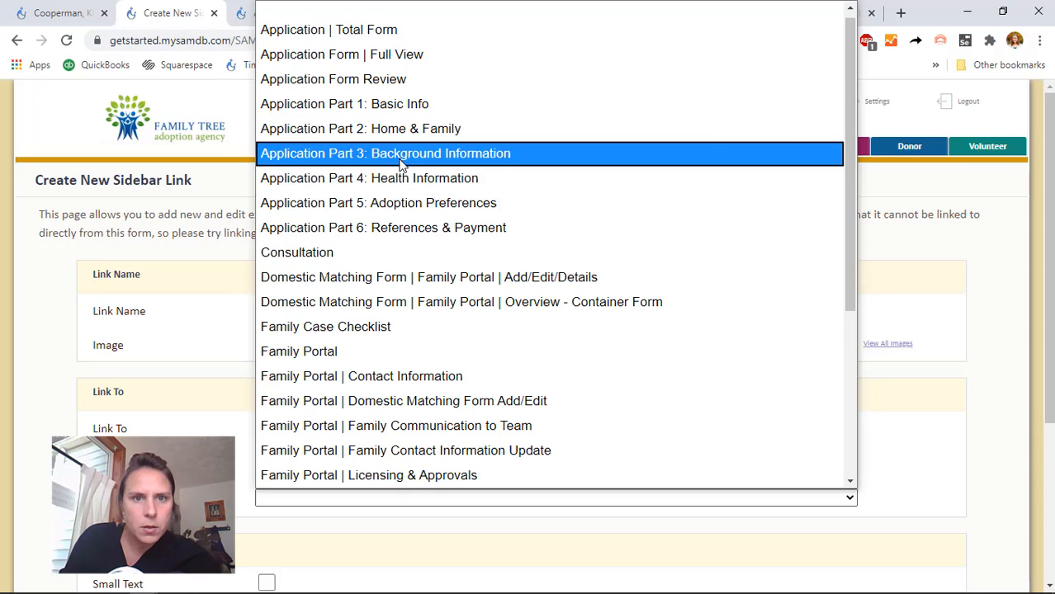
left_click(400, 155)
left_click(355, 309)
type("Background Info")
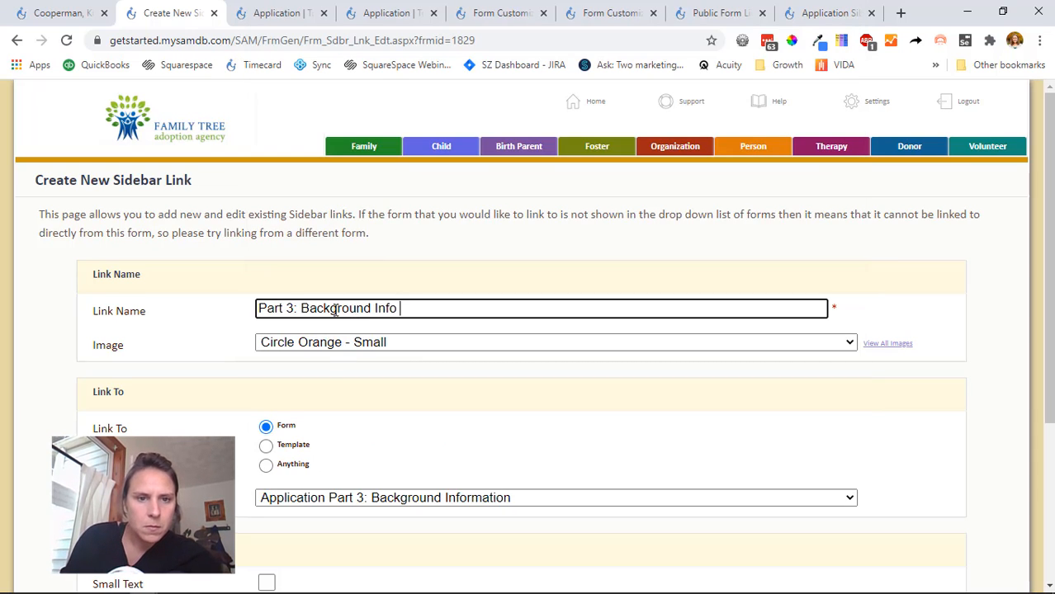
Enable Small Text for the Part 3 link and save it.
scroll(334, 309, "down", 3)
left_click(267, 351)
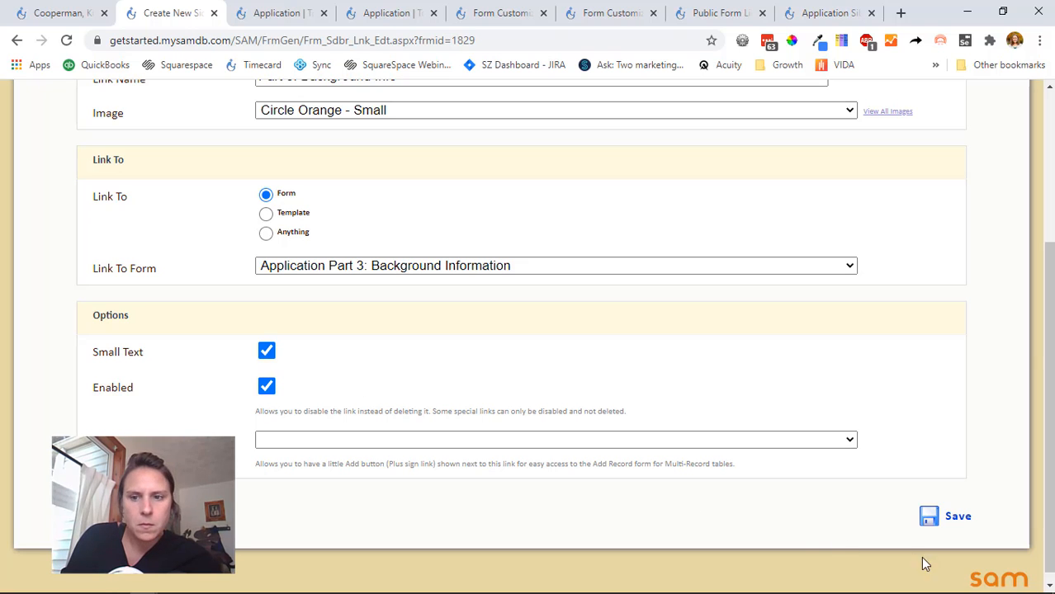
left_click(955, 520)
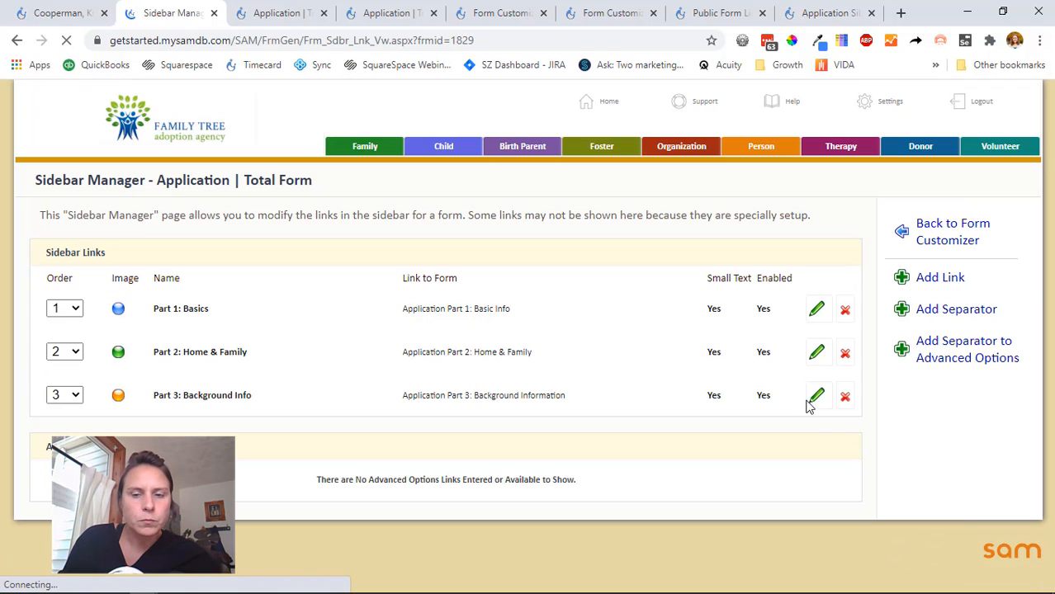
Start another sidebar link named "Part 4:" with the image "Circle Purple - Small".
left_click(928, 281)
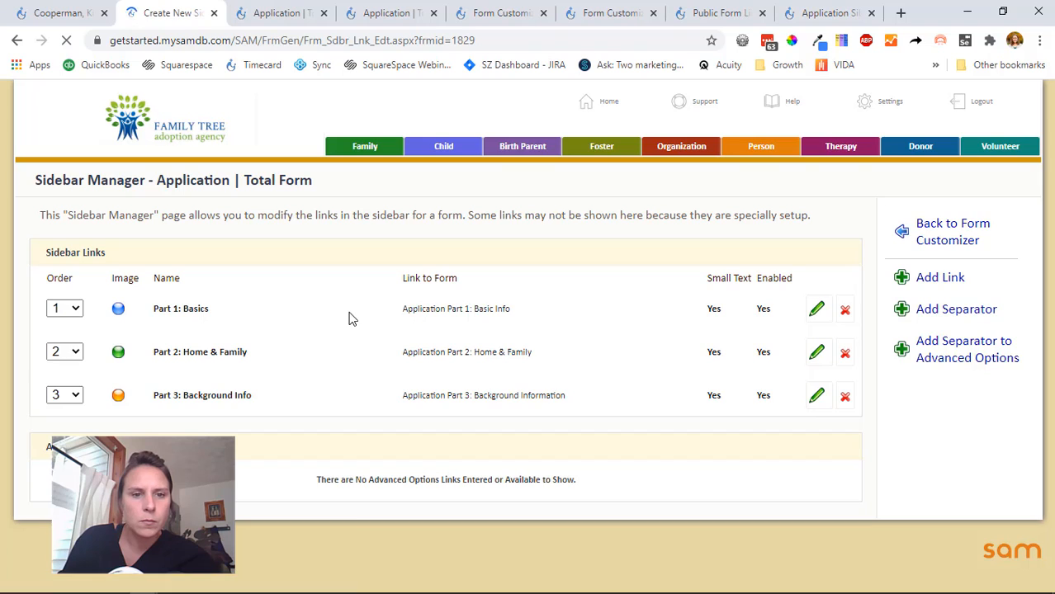
type("Part 4:")
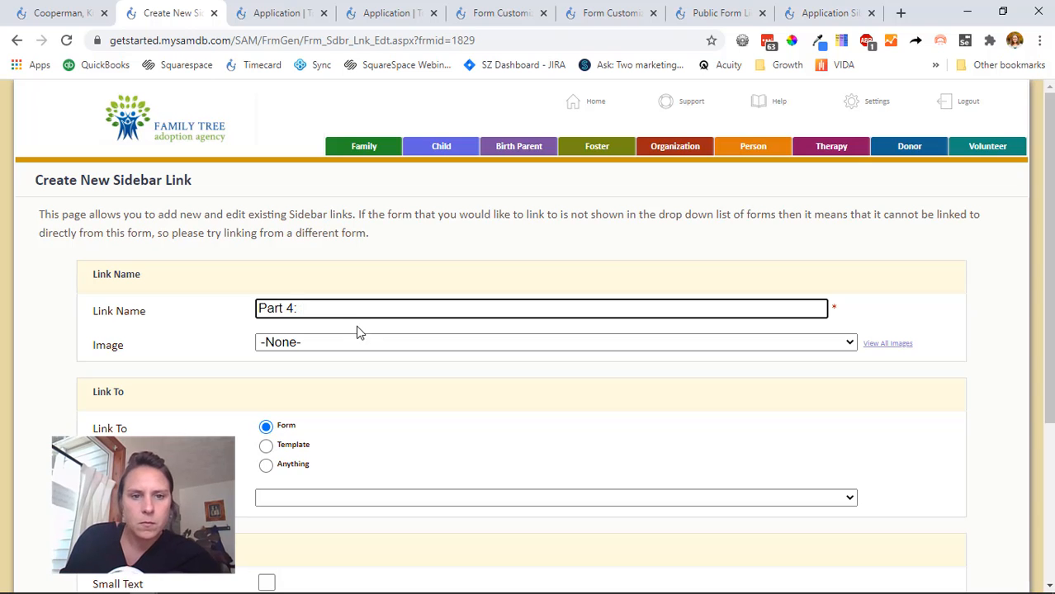
left_click(358, 338)
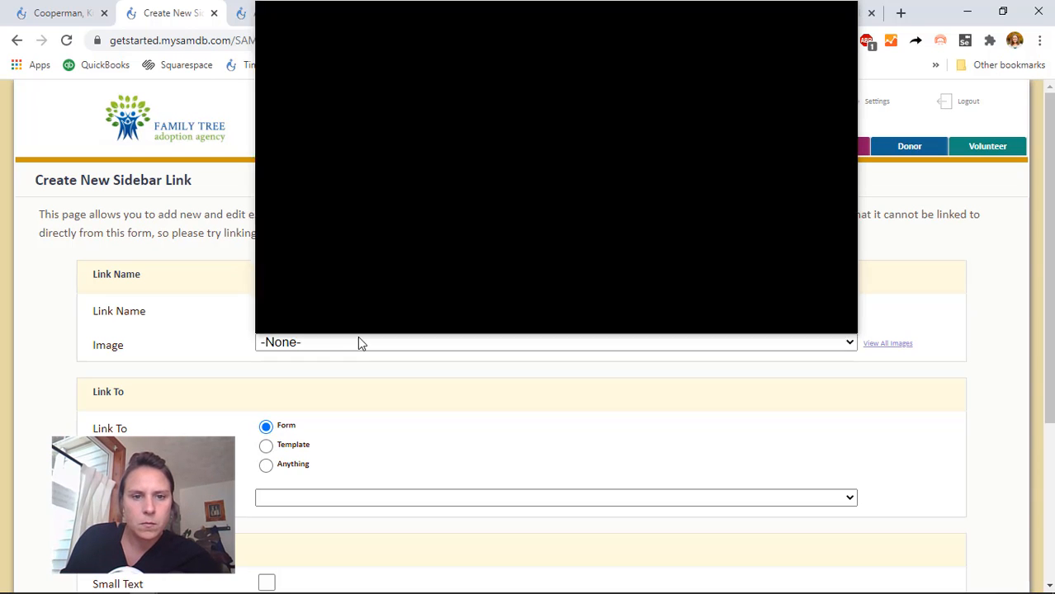
type("ci")
key("Down")
key("Down")
key("Down")
key("Down")
key("Down")
key("Down")
key("Down")
key("Down")
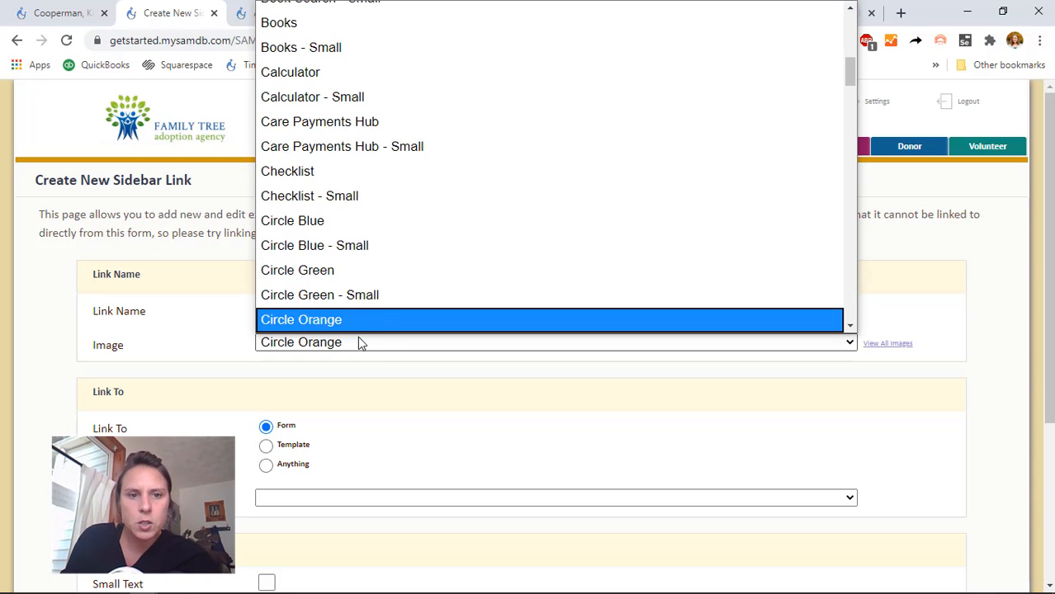
key("Up")
key("Return")
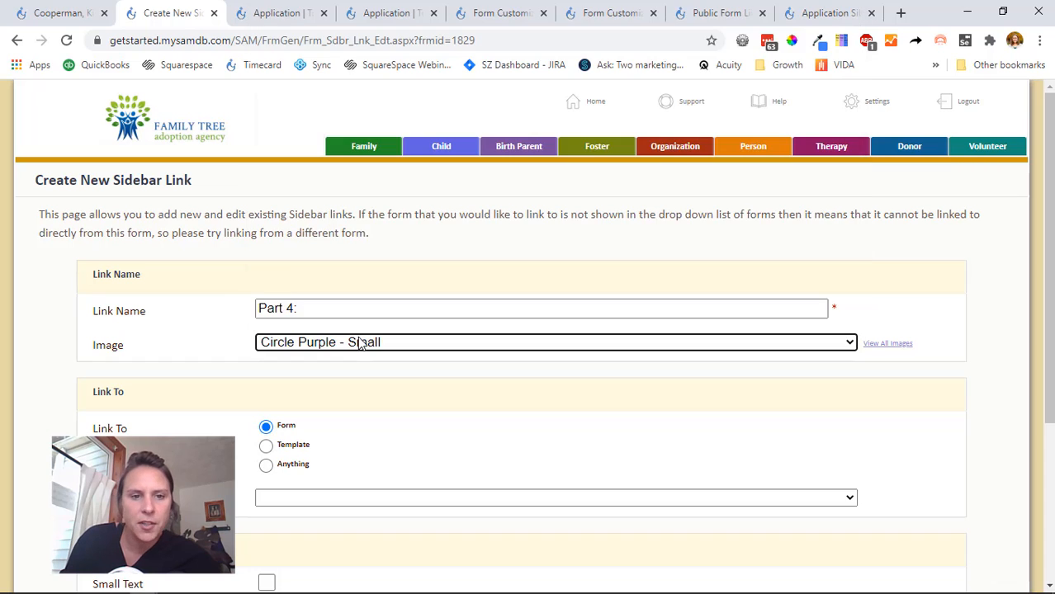
Link it to the form "Application Part 4: Health Information" and enable Small Text.
scroll(330, 446, "down", 2)
left_click(330, 346)
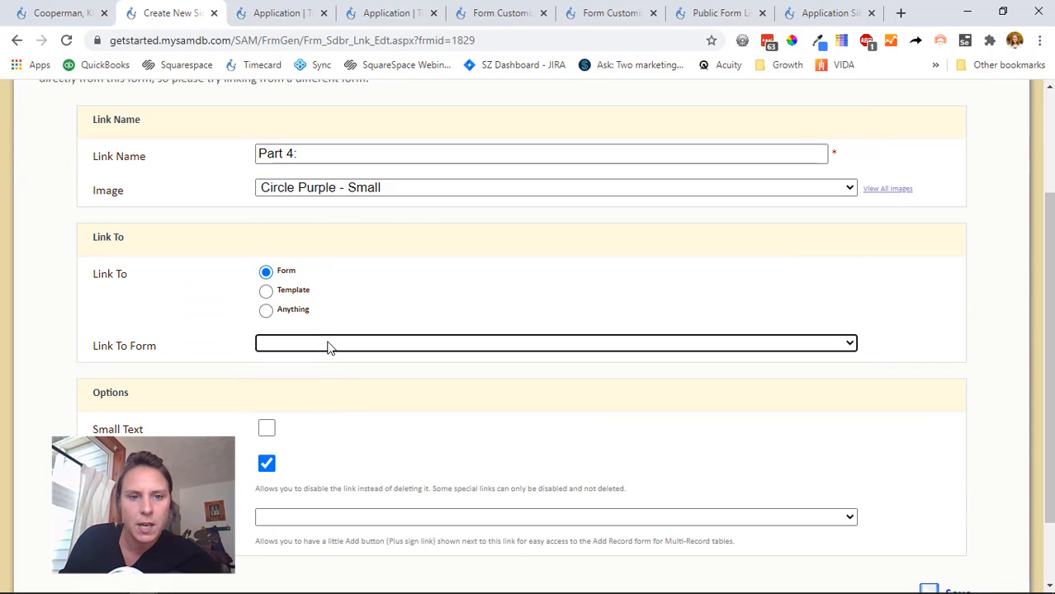
left_click(376, 186)
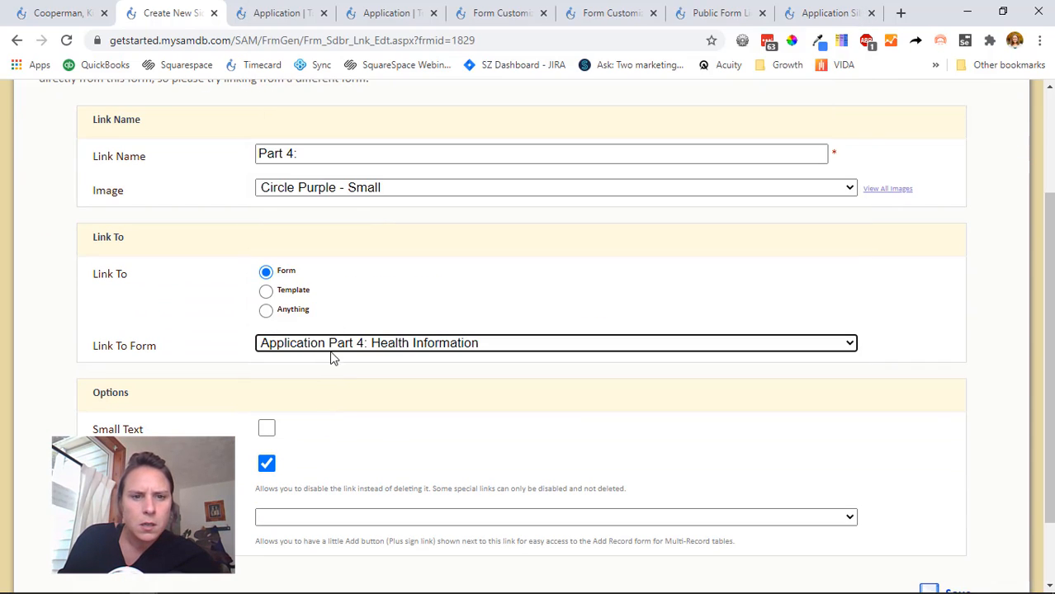
left_click(266, 428)
Complete the link name as "Part 4: Health" and save the link.
left_click(373, 160)
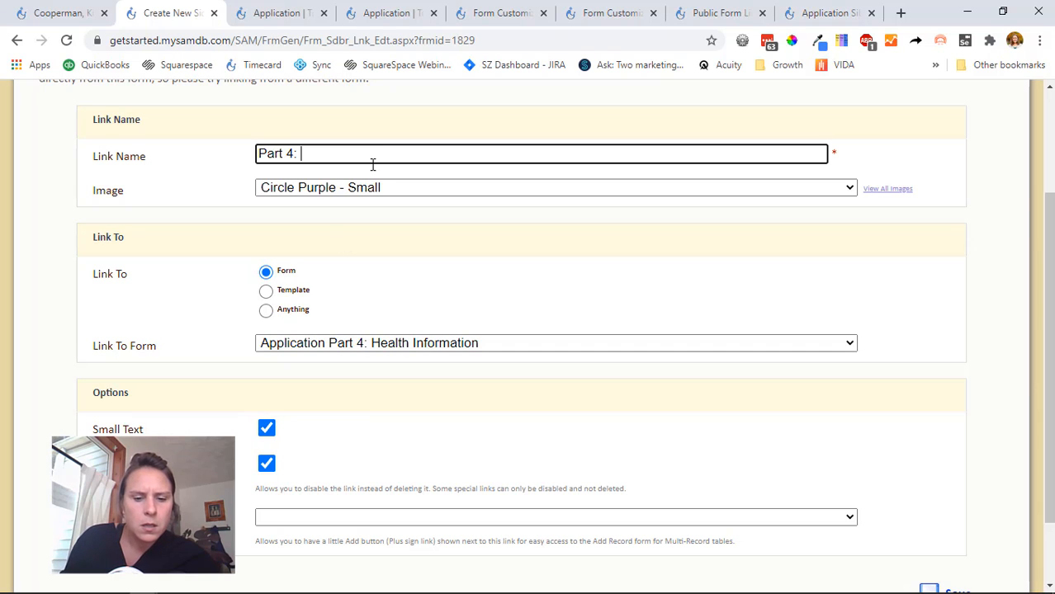
type("Health")
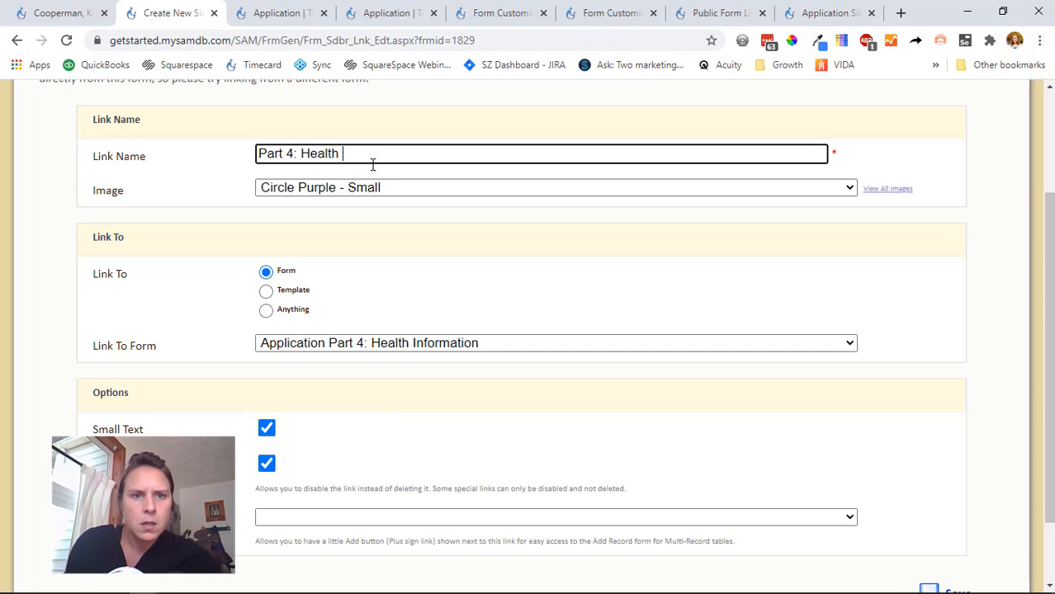
key("Return")
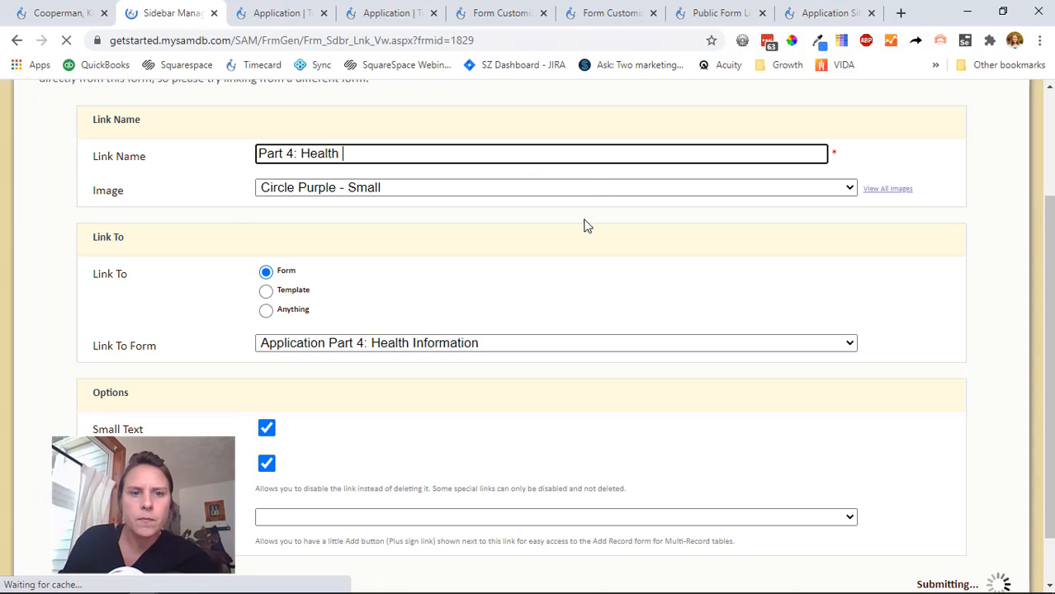
Start another sidebar link for the total form and name it "Part 5: Adoption Preferences".
left_click(898, 278)
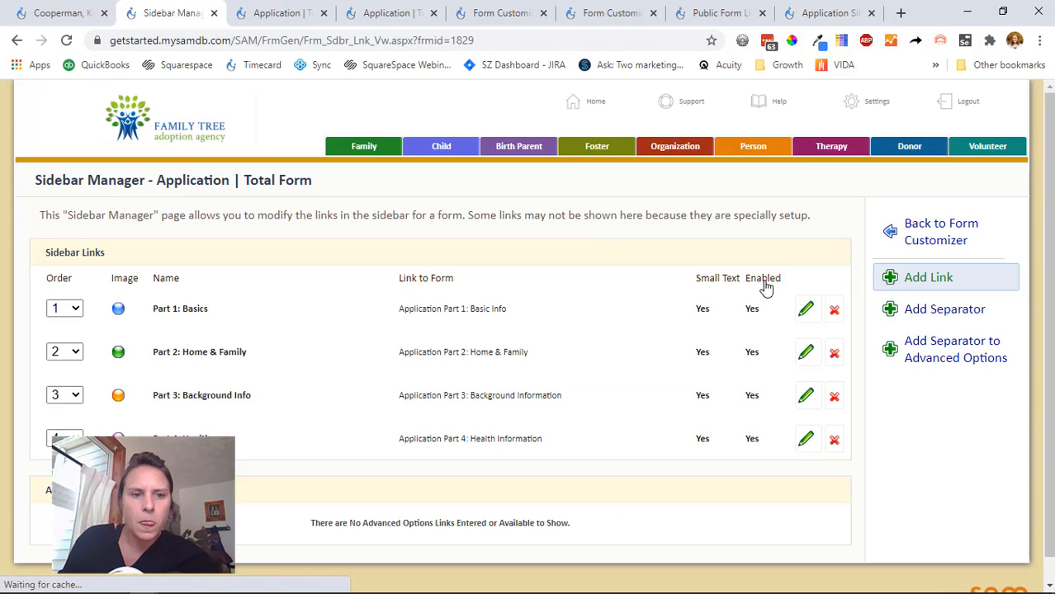
left_click(294, 310)
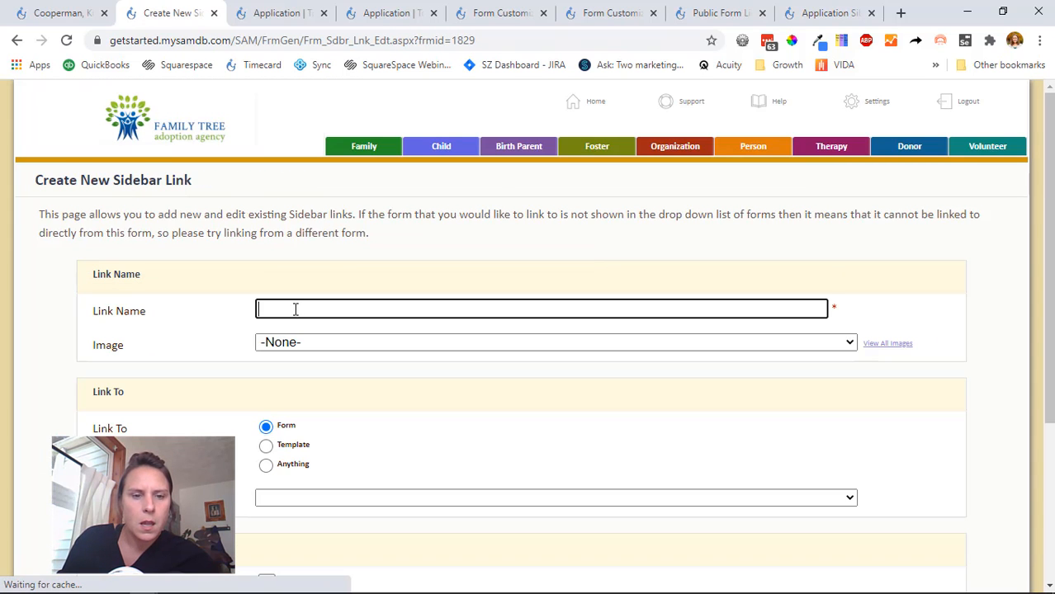
type("Part 5:")
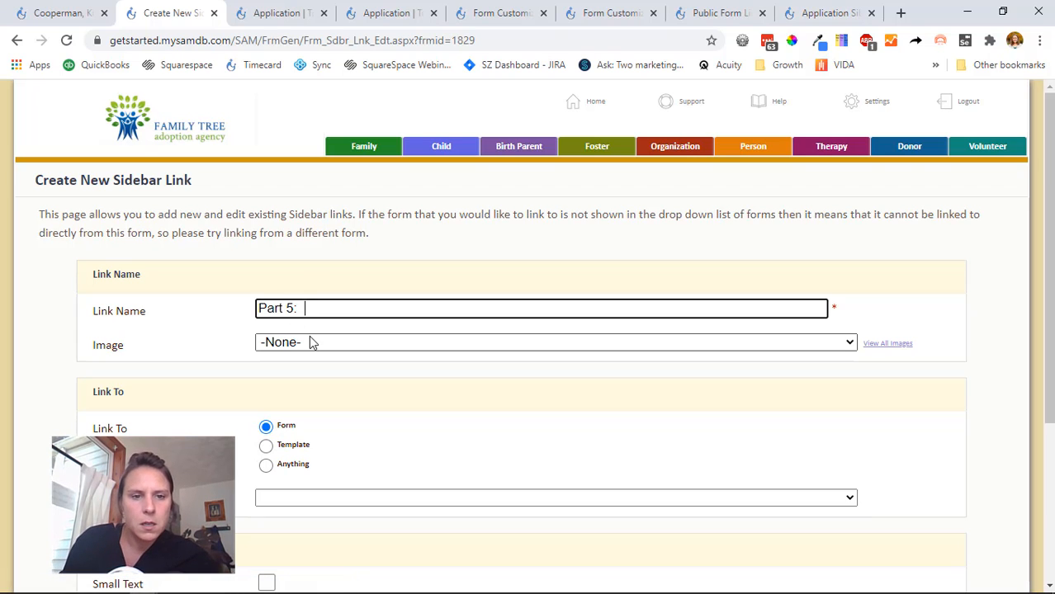
type("  Adoption Prf")
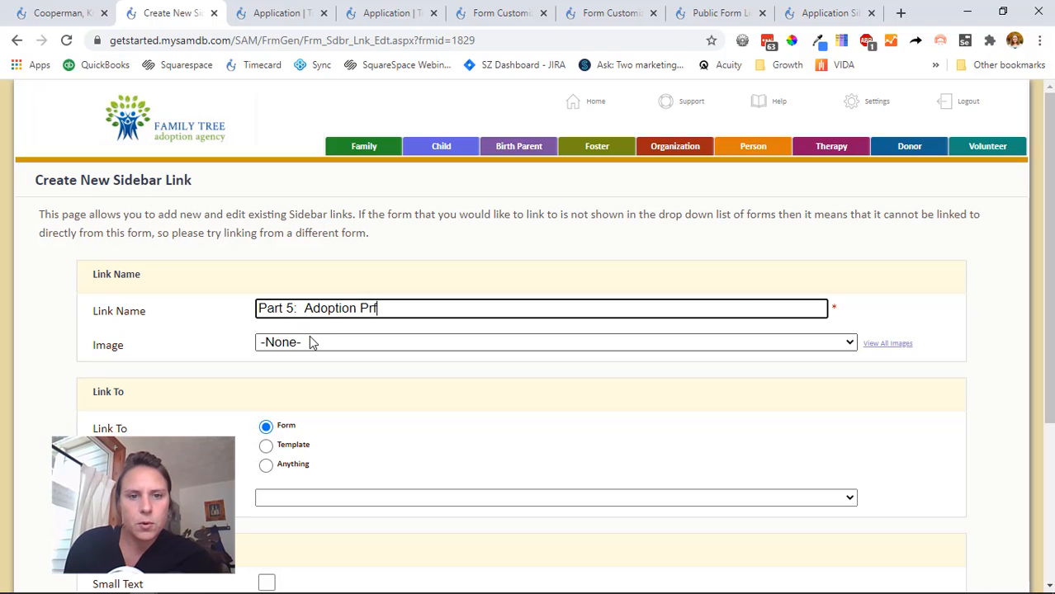
key("BackSpace")
type("eferences")
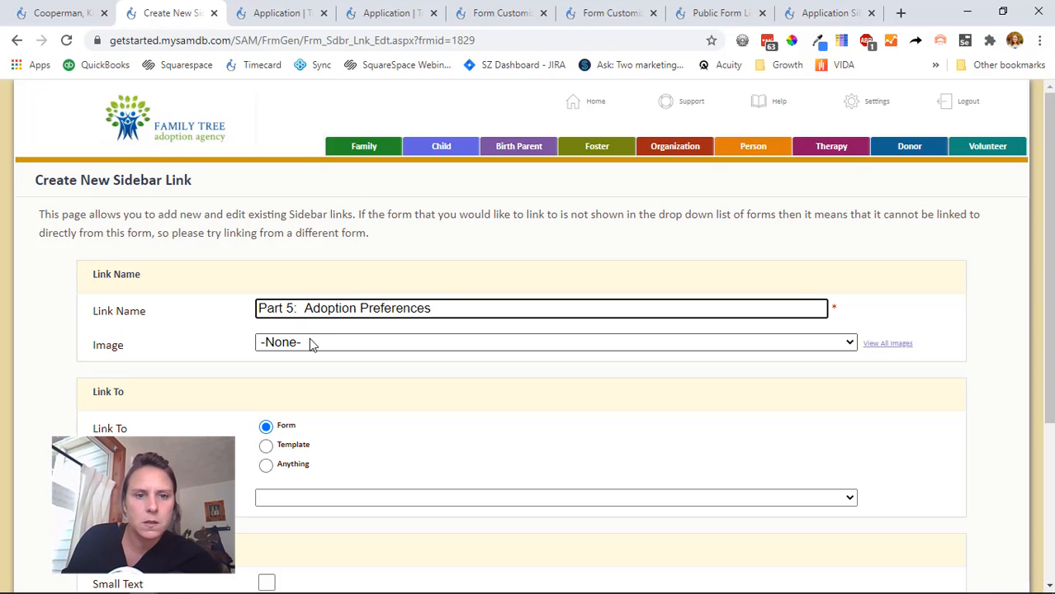
Set the Part 5 link's image to "Circle Red - Small".
left_click(310, 342)
type("ci")
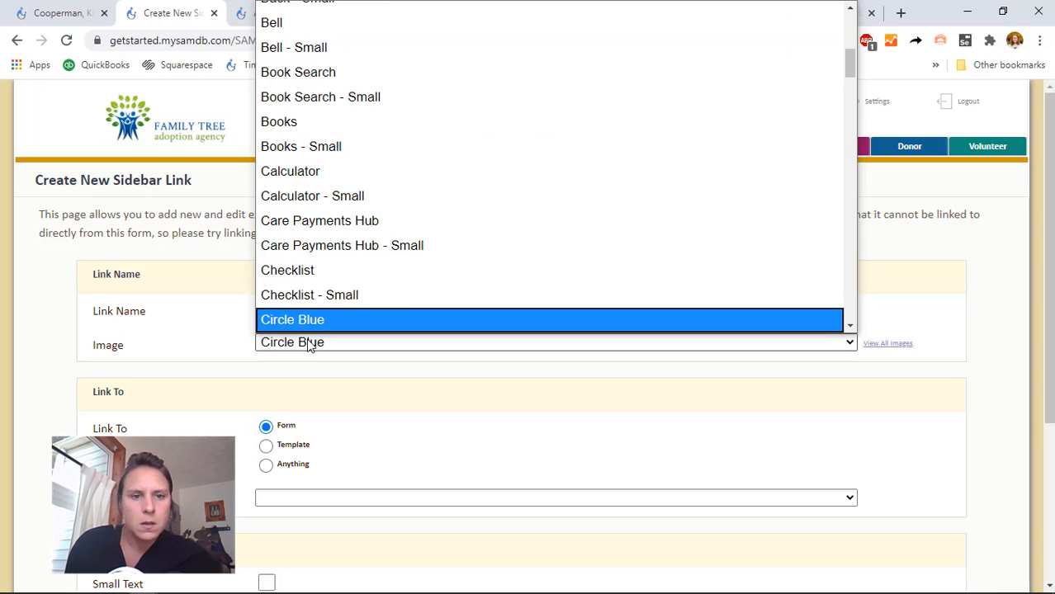
key("Down")
key("Down")
key("Down")
key("Down")
key("Down")
key("Down")
key("Down")
key("Down")
key("Down")
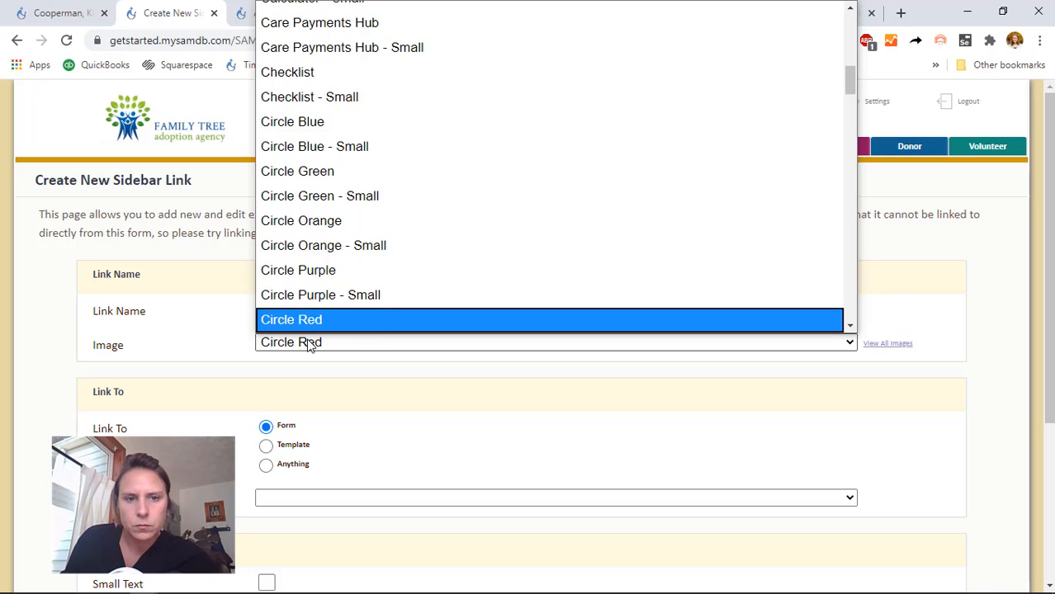
key("Return")
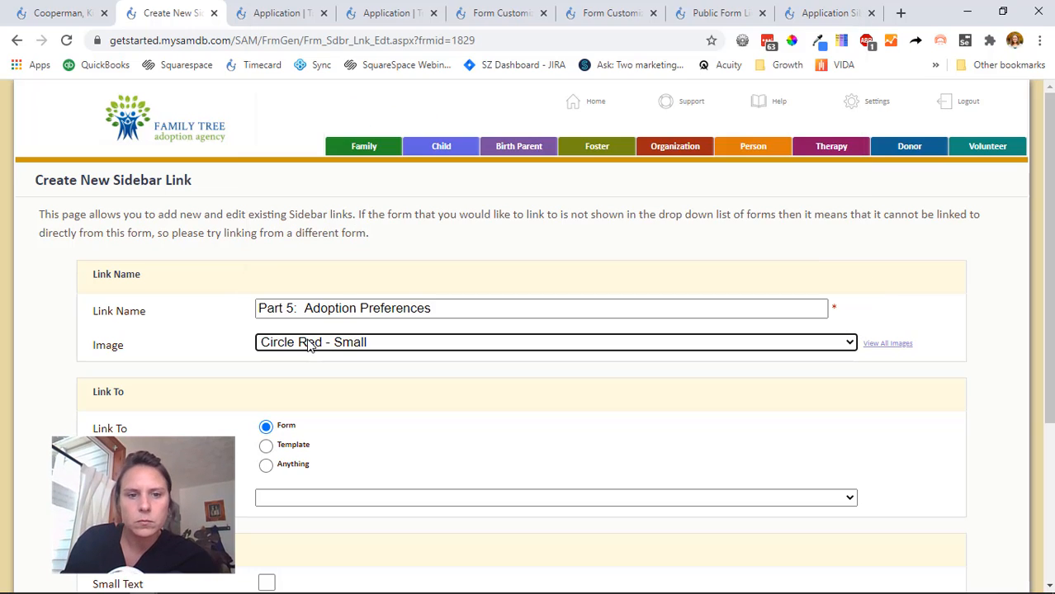
Link it to the form "Application Part 5: Adoption Preferences", enable Small Text, and save the link.
left_click(306, 497)
left_click(420, 203)
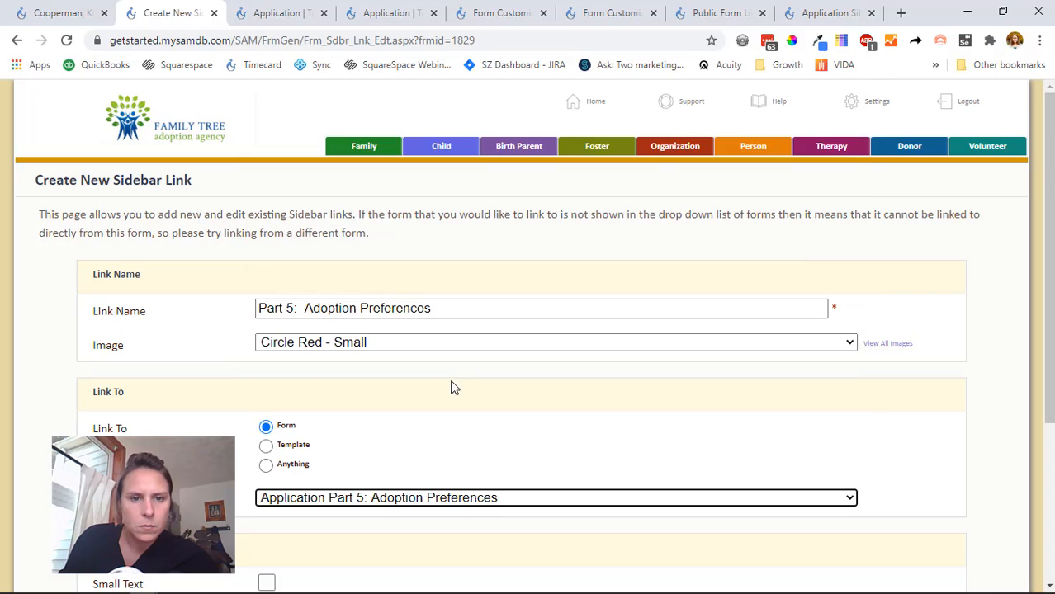
scroll(446, 393, "down", 1)
scroll(440, 399, "down", 3)
left_click(267, 350)
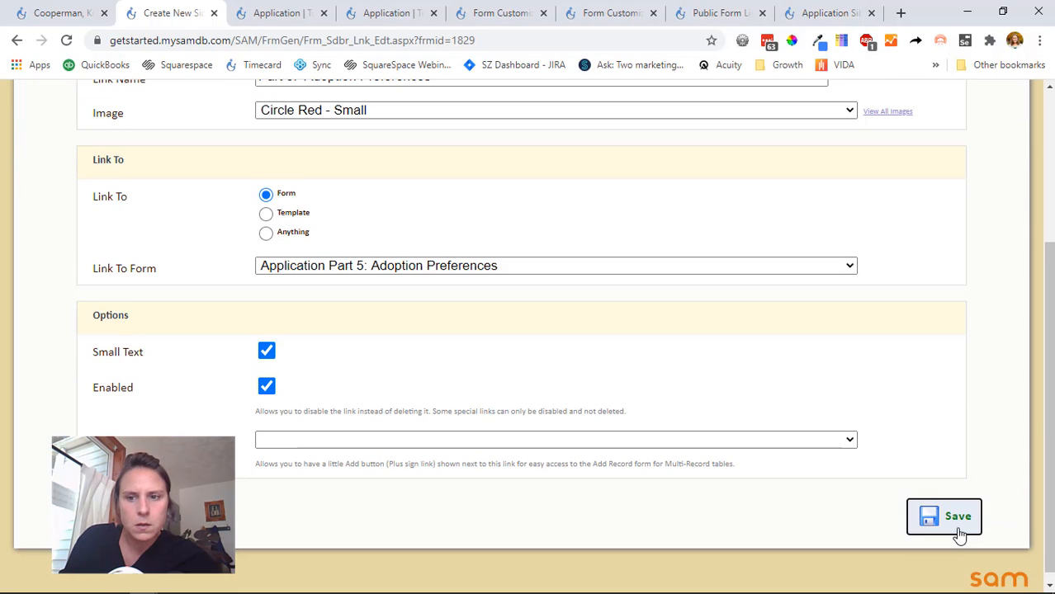
left_click(923, 522)
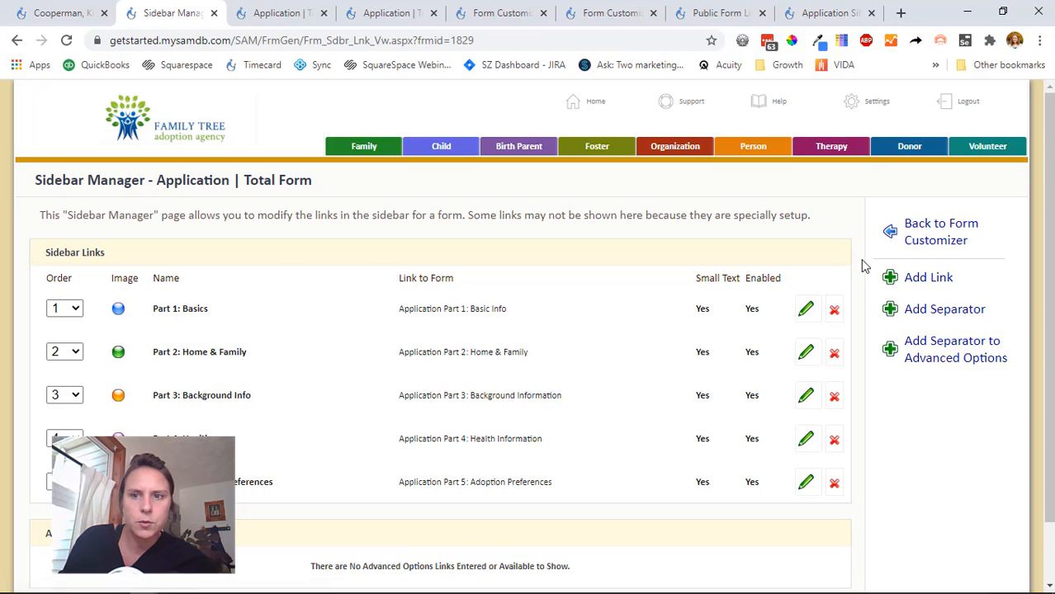
Start one more sidebar link and name it "Part 6: References & Conclusion".
left_click(938, 280)
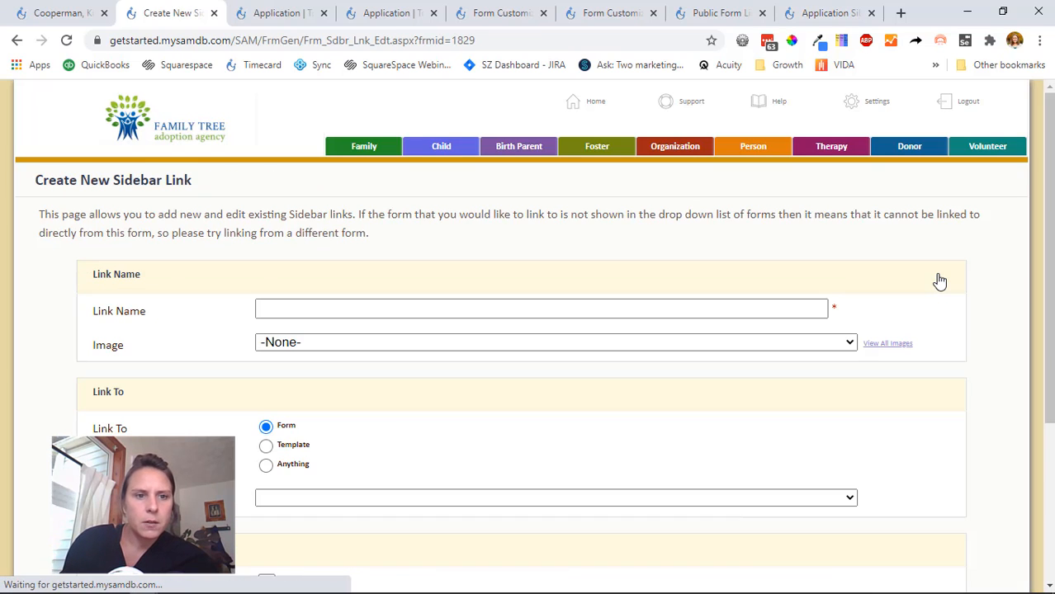
type("Part ")
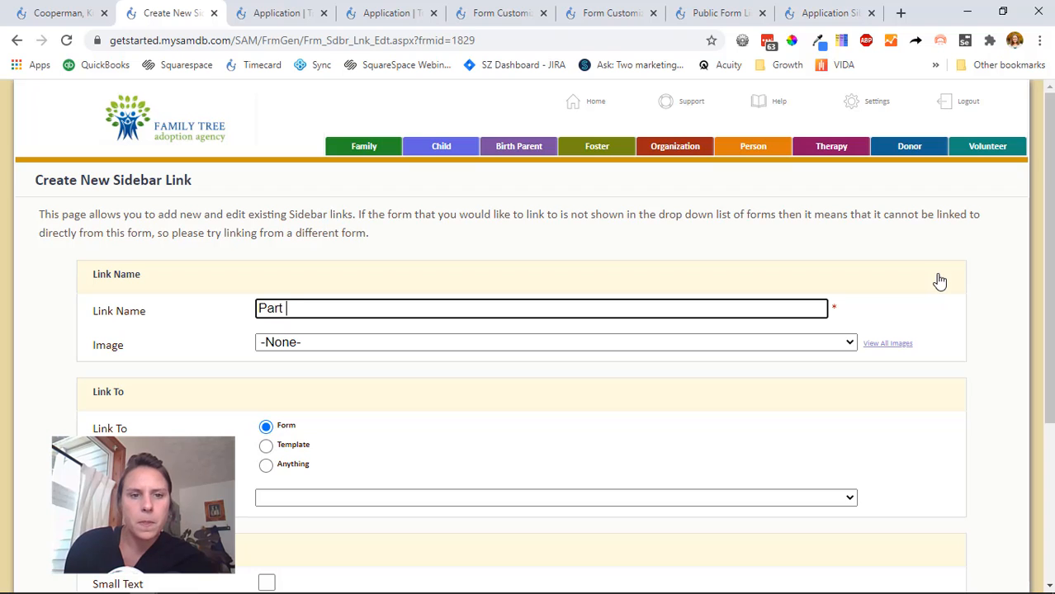
type("6: Refernc")
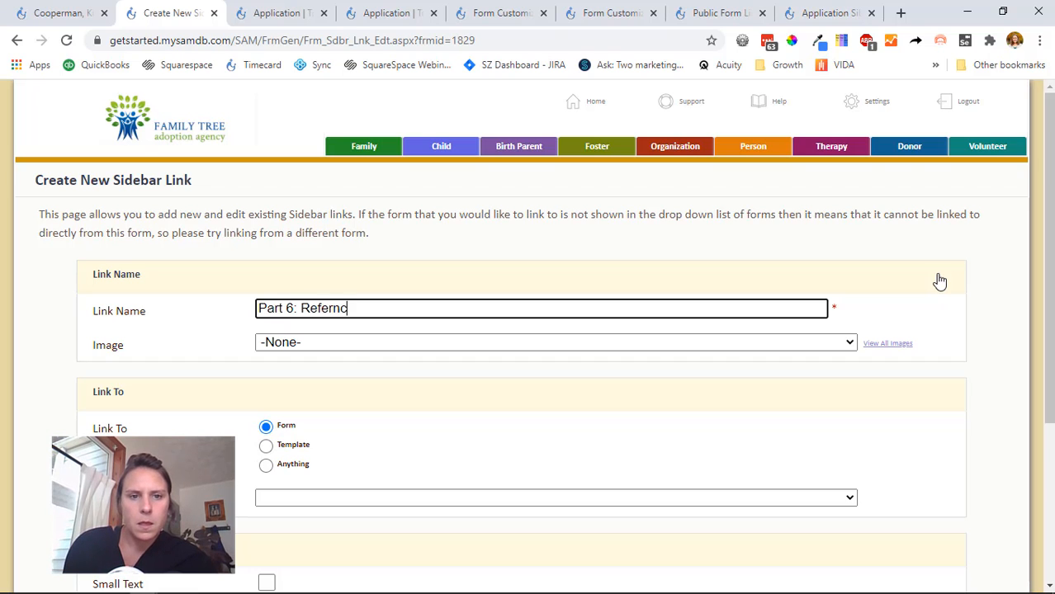
key("BackSpace")
key("BackSpace")
type("ences")
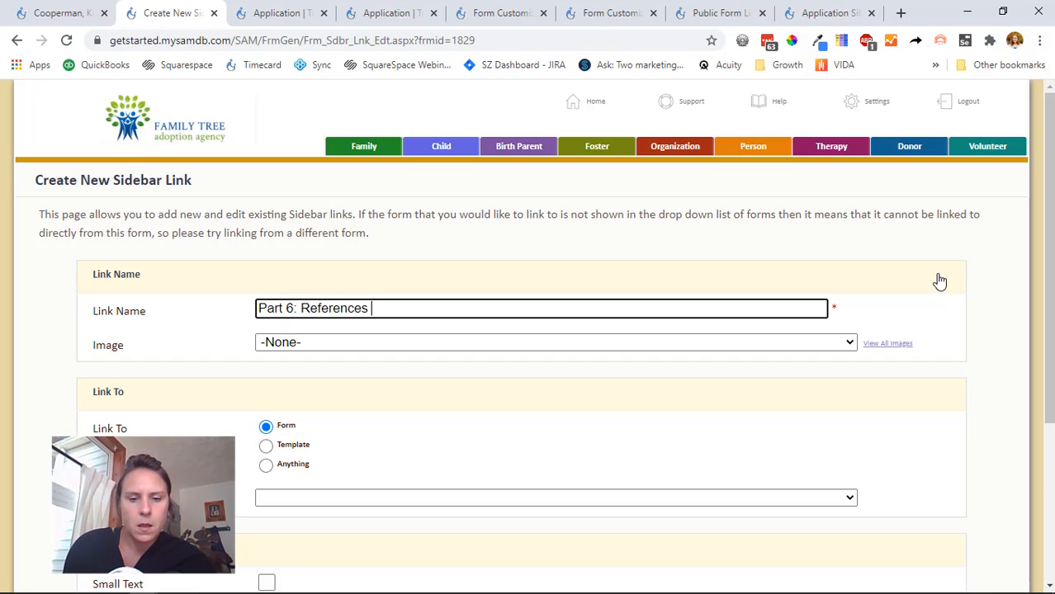
type("ences & Conclusion")
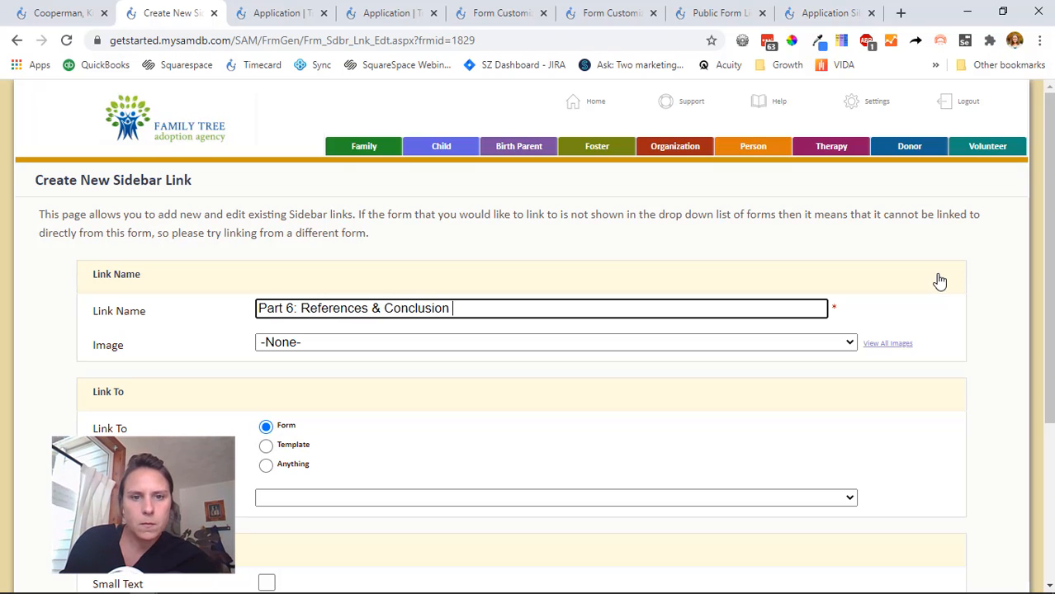
Set the Part 6 link's image to "Circle Yellow - Small".
left_click(350, 345)
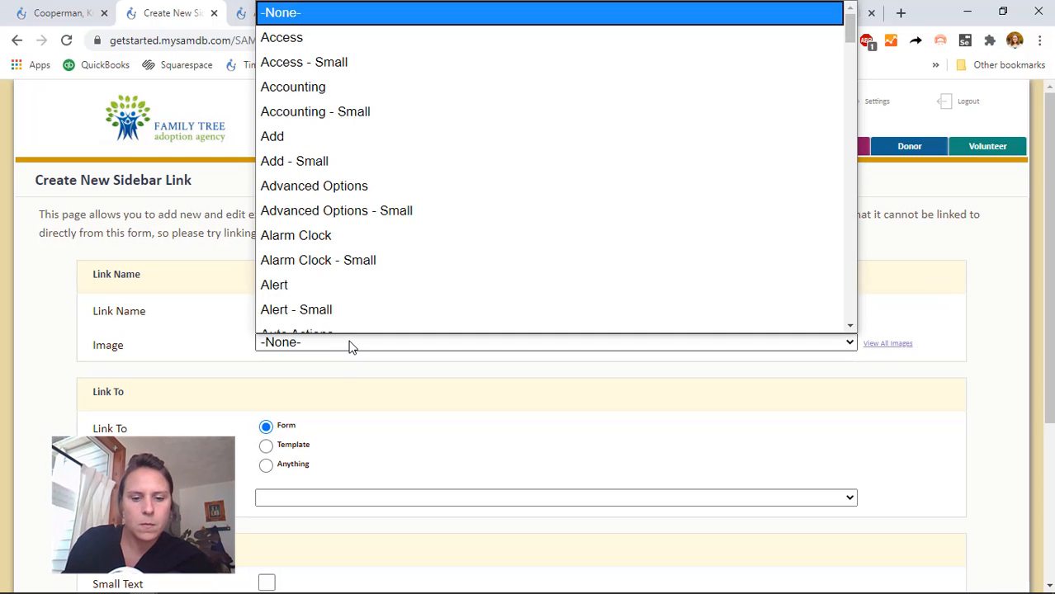
type("ci")
key("Down")
key("Down")
key("Down")
key("Down")
key("Down")
key("Down")
key("Down")
key("Down")
key("Down")
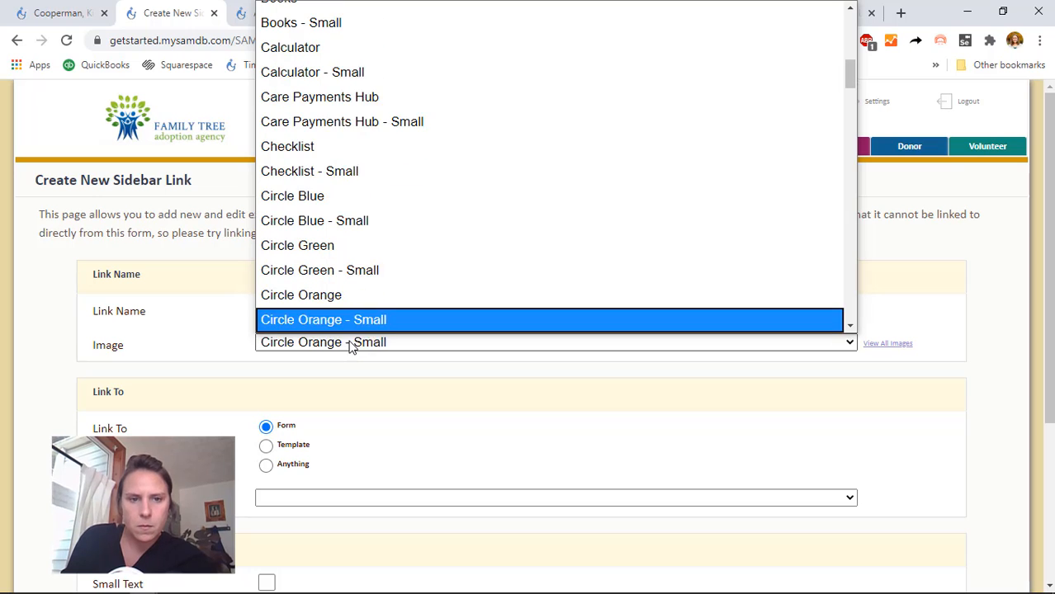
key("Return")
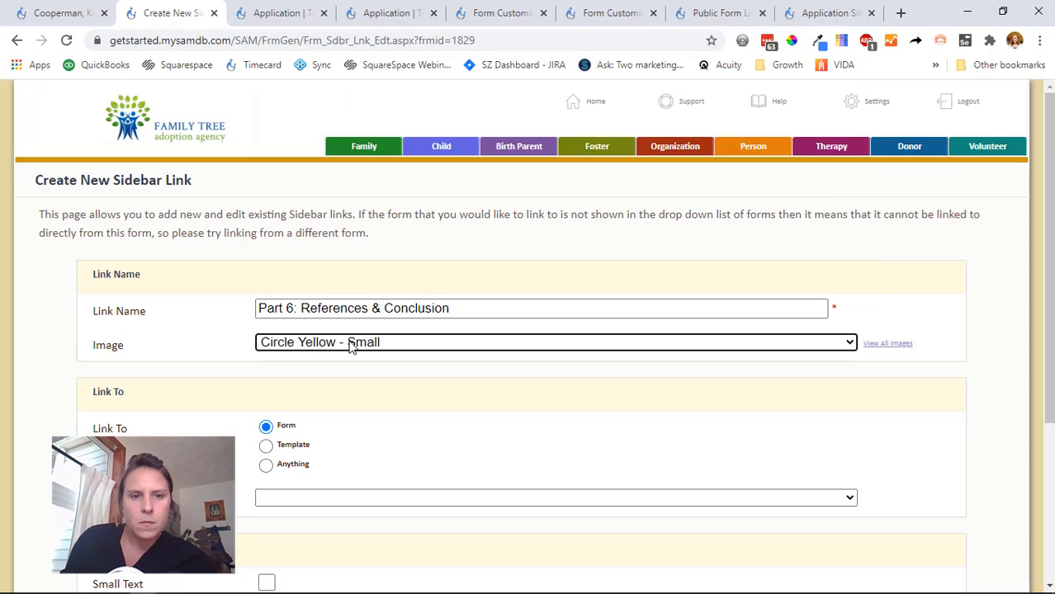
Link it to the form "Application Part 6: References & Payment", enable Small Text, and save the link.
scroll(361, 366, "down", 2)
left_click(332, 342)
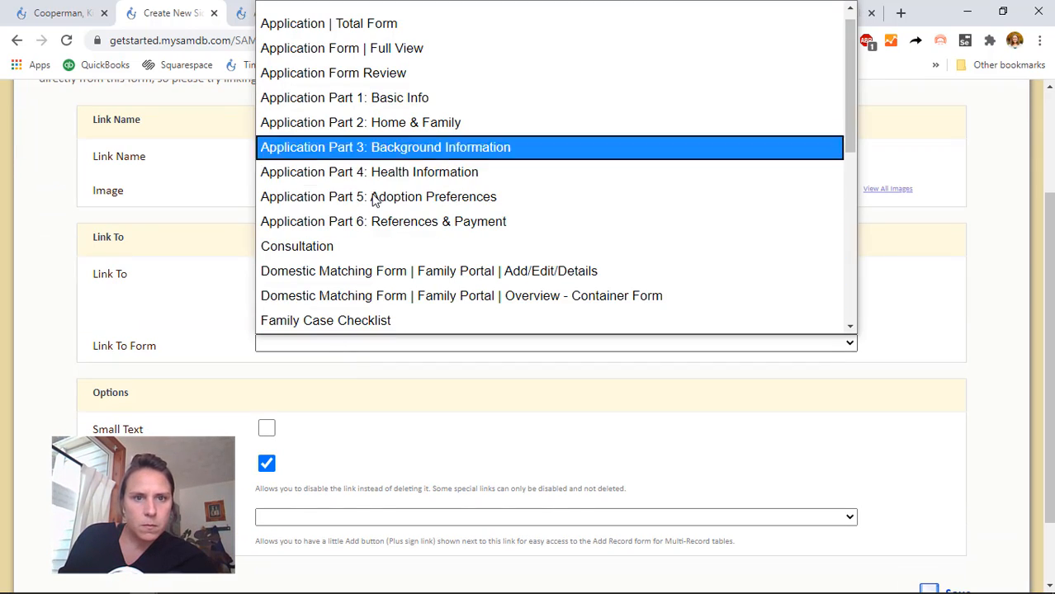
left_click(369, 221)
left_click(267, 427)
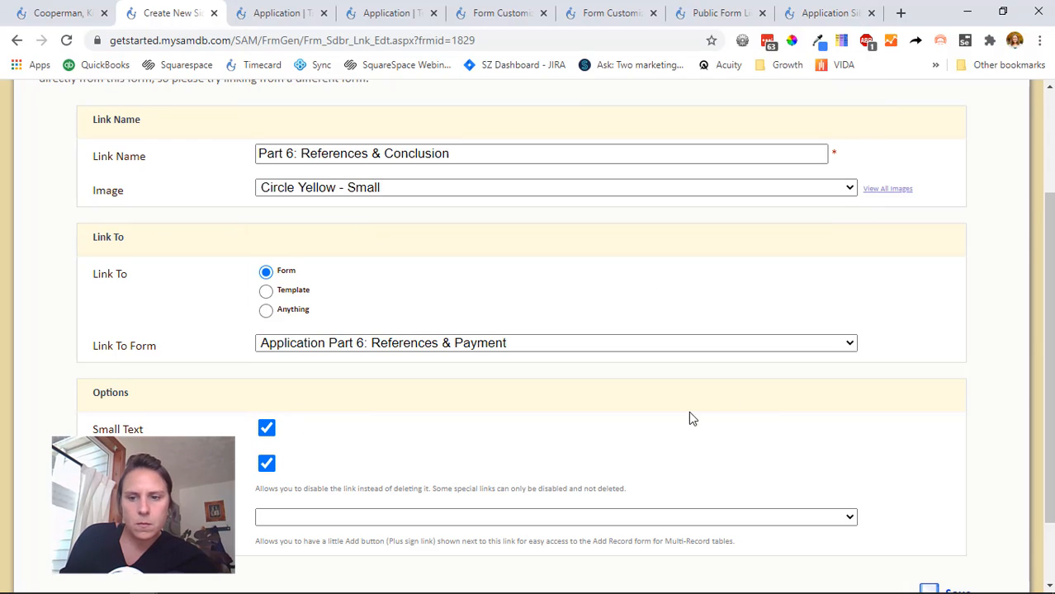
scroll(887, 498, "down", 2)
left_click(933, 502)
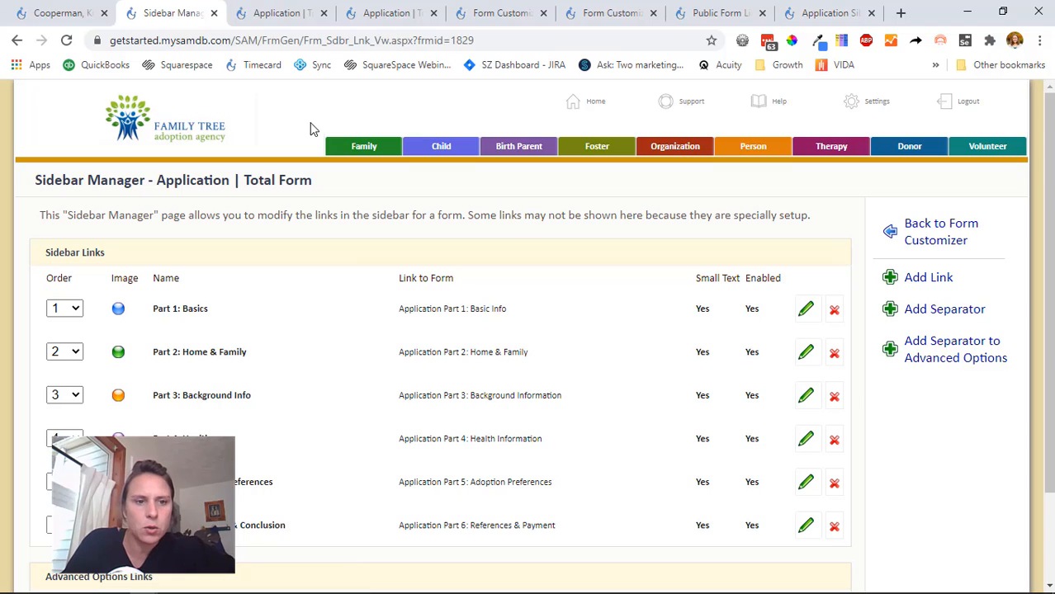
Reload the public Application | Total Form page and examine its colored sidebar links for all six parts.
left_click(280, 12)
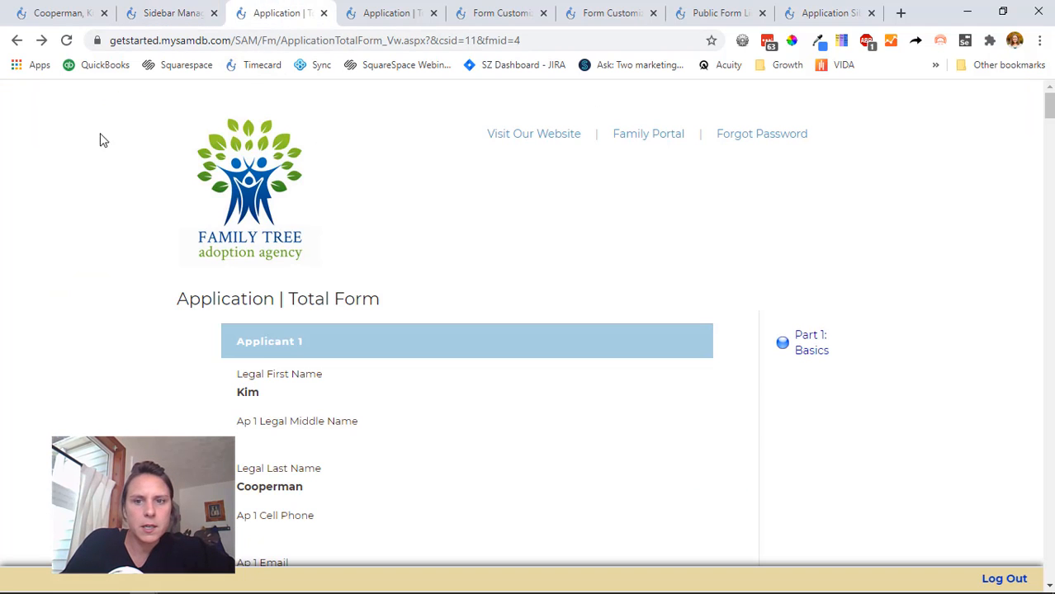
left_click(66, 40)
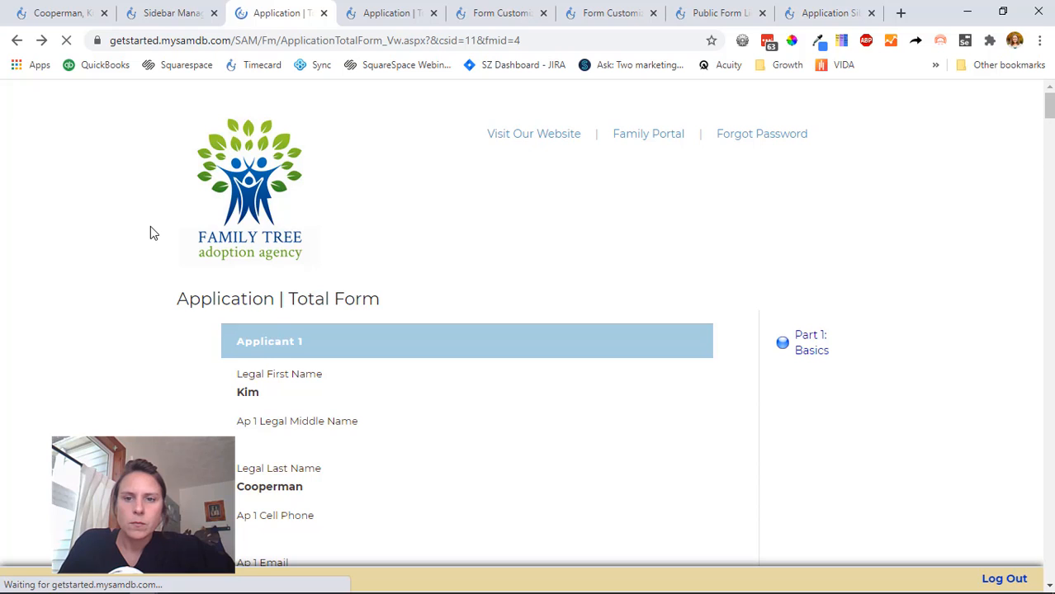
scroll(870, 306, "down", 2)
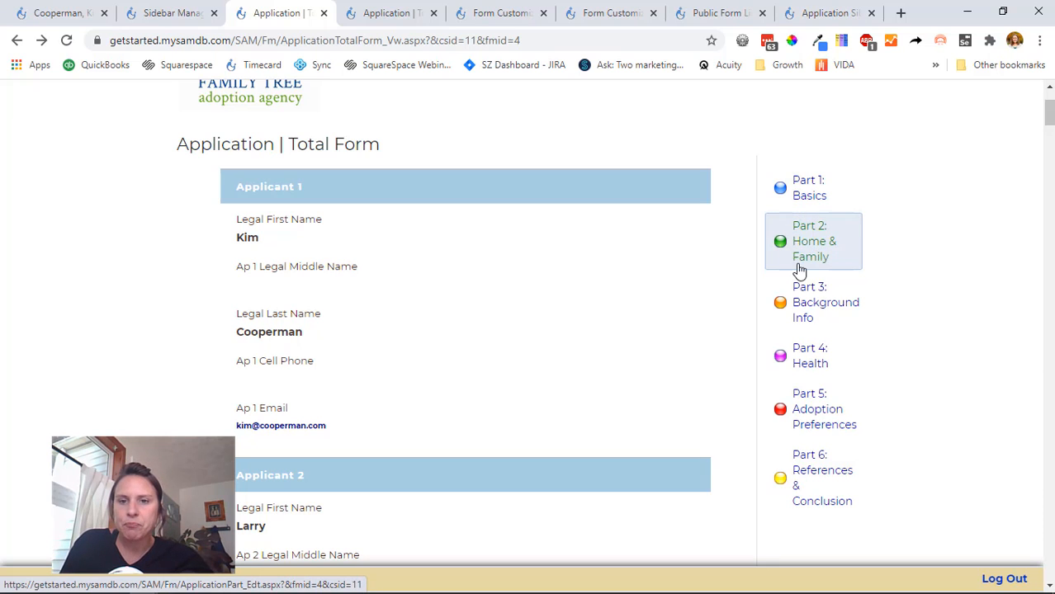
scroll(800, 275, "down", 1)
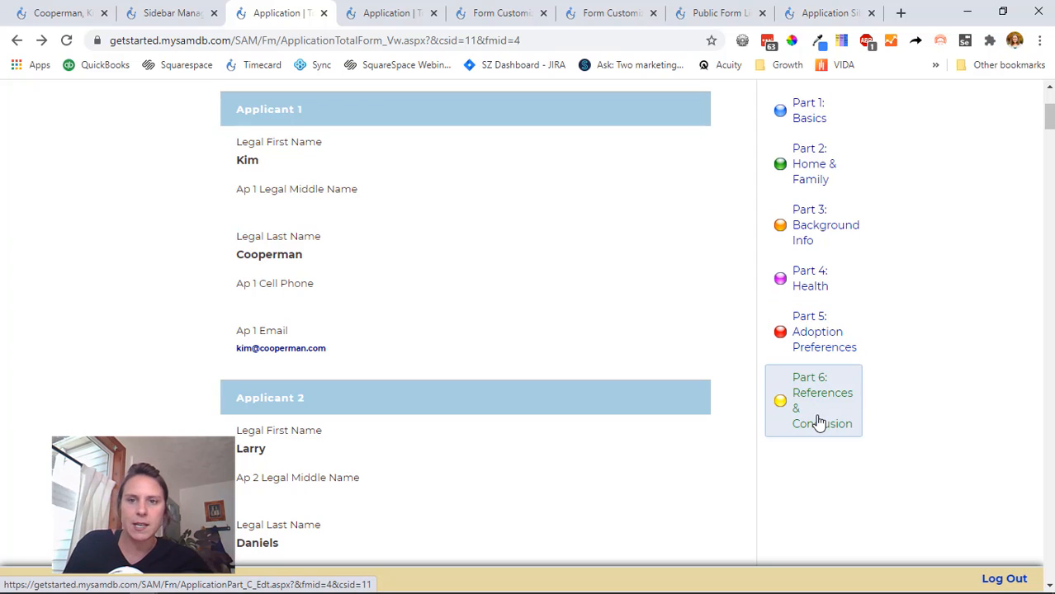
scroll(854, 370, "up", 1)
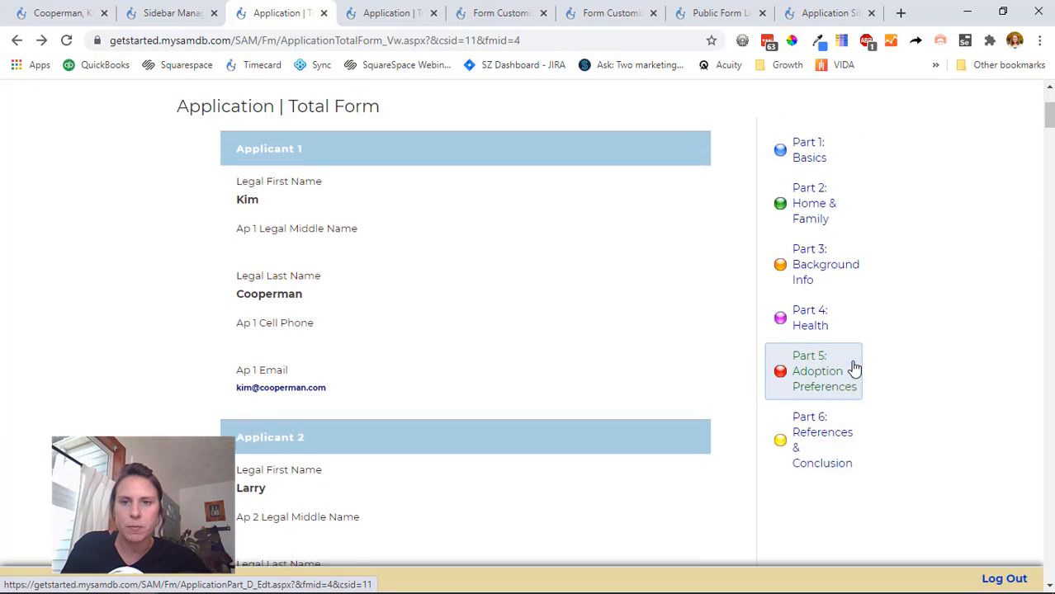
scroll(850, 355, "up", 2)
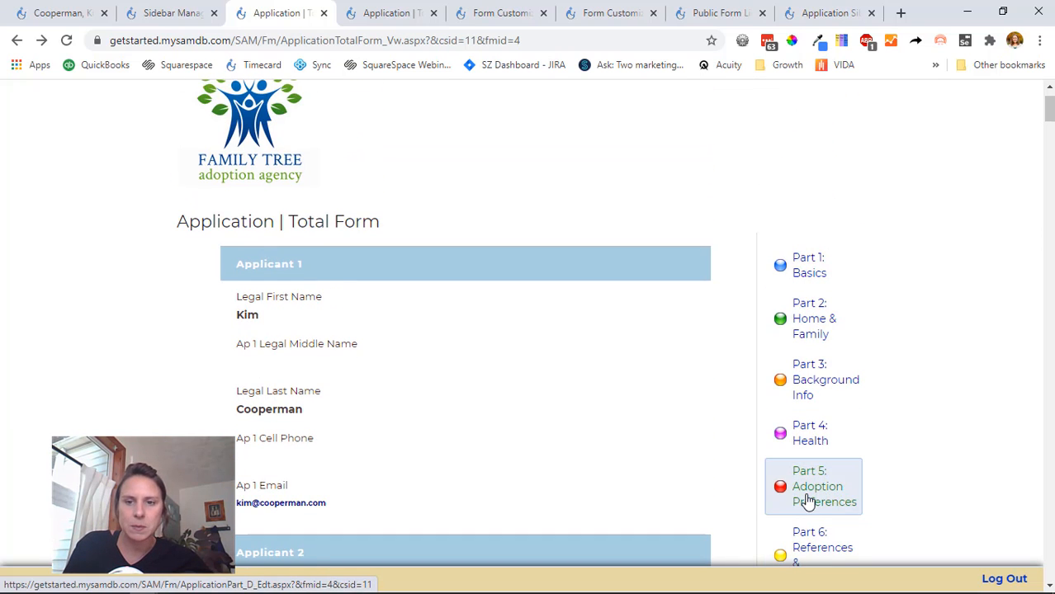
scroll(806, 501, "down", 3)
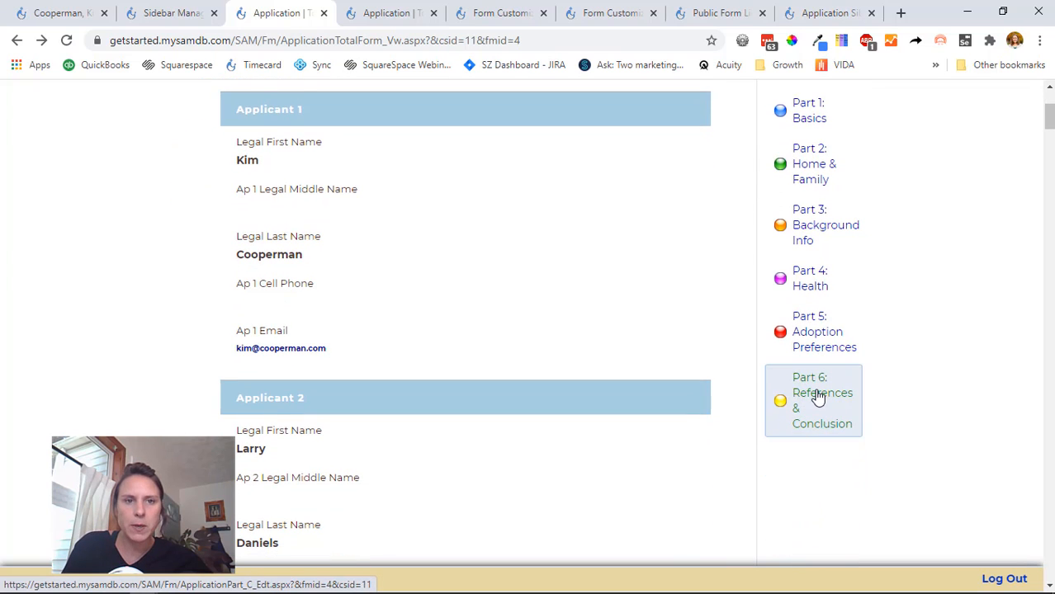
scroll(817, 396, "up", 1)
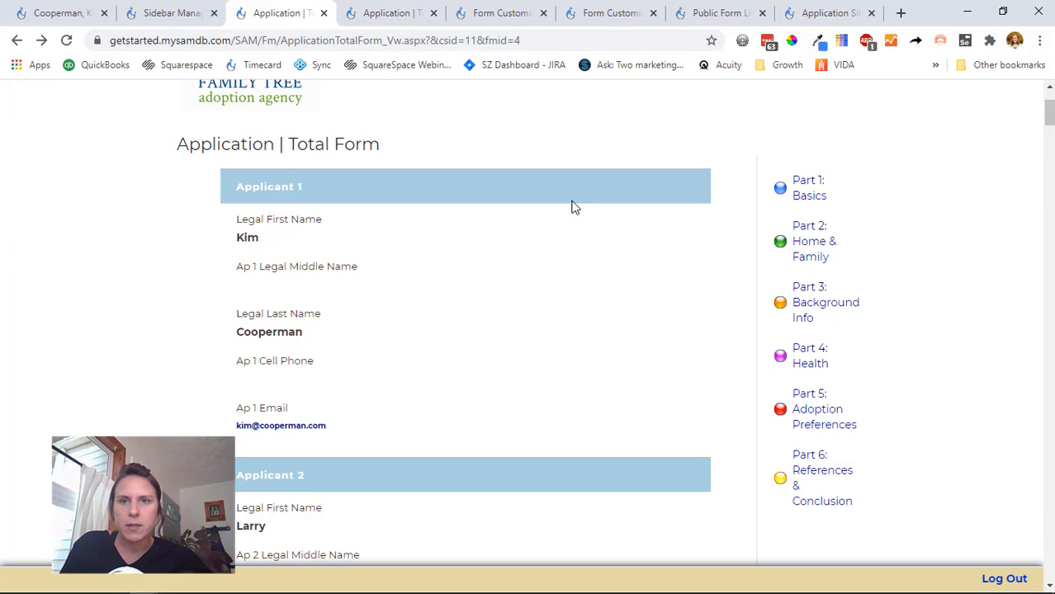
Follow the "Part 6: References & Conclusion" sidebar link to its form and bring that form up in the Form Customizer.
left_click(799, 479)
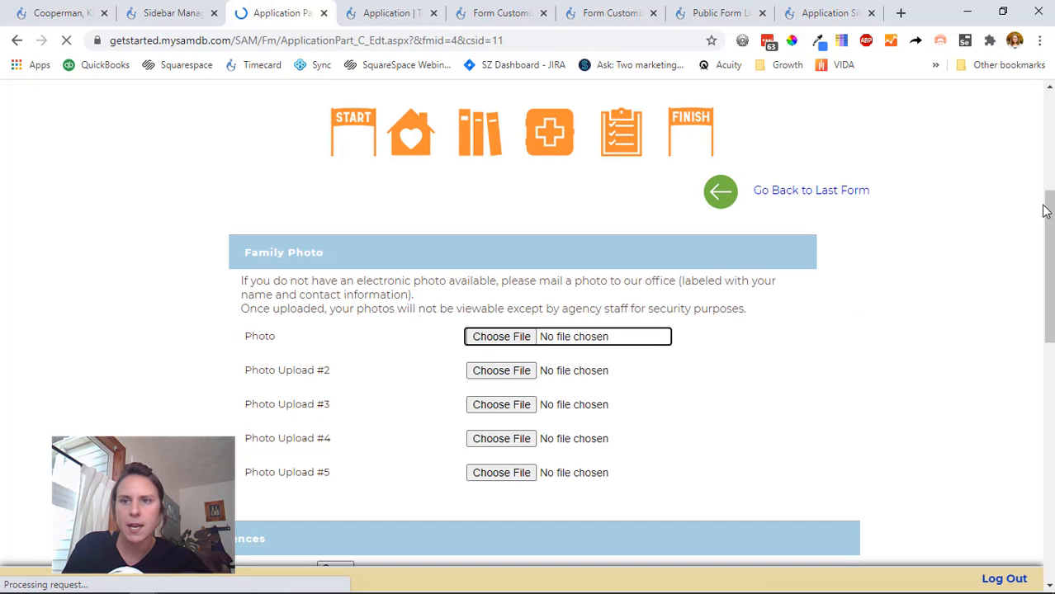
left_click_drag(1049, 249, 952, 460)
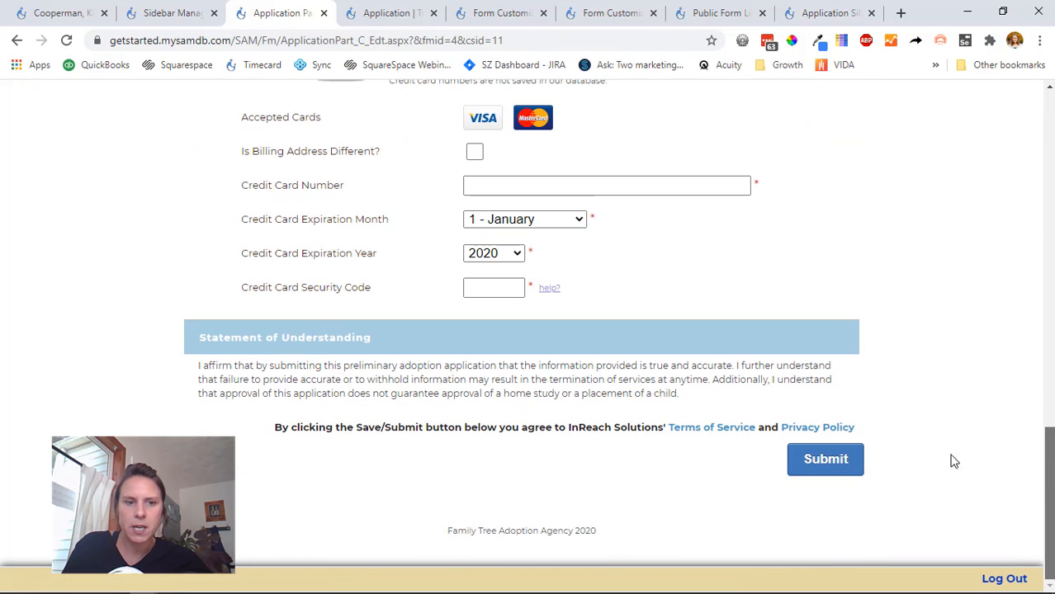
left_click(825, 460)
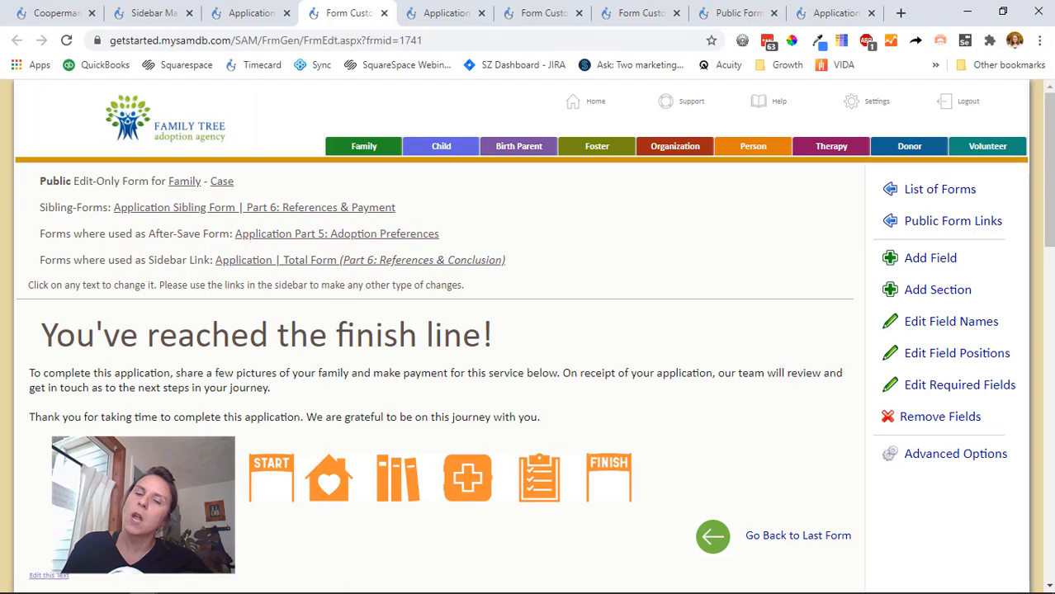
Open the Public Form Properties of "Application Part 6: References & Payment" from the Form Customizer.
left_click(913, 460)
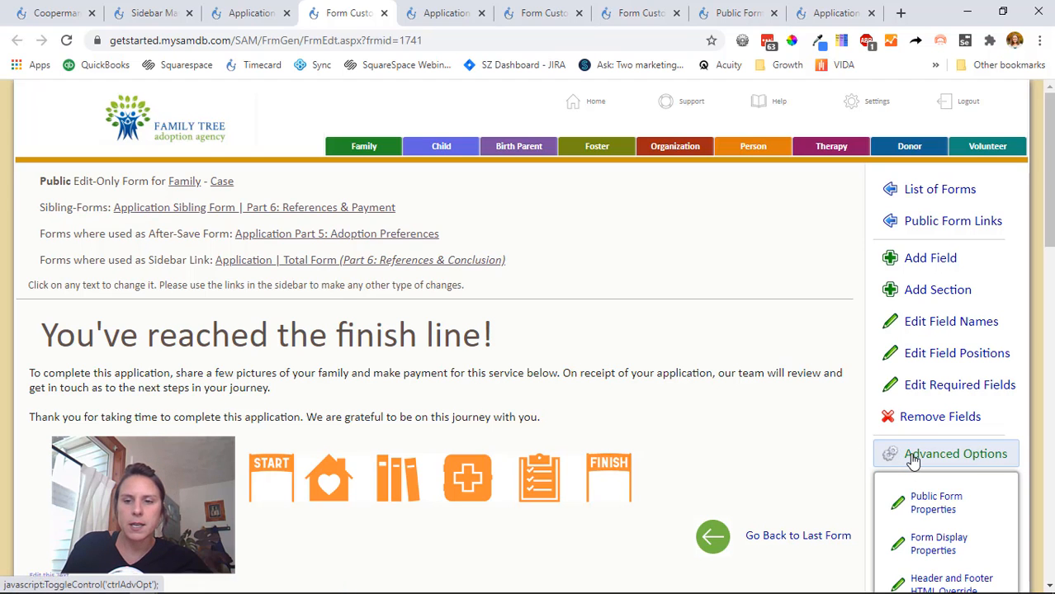
scroll(913, 460, "down", 2)
left_click(938, 348)
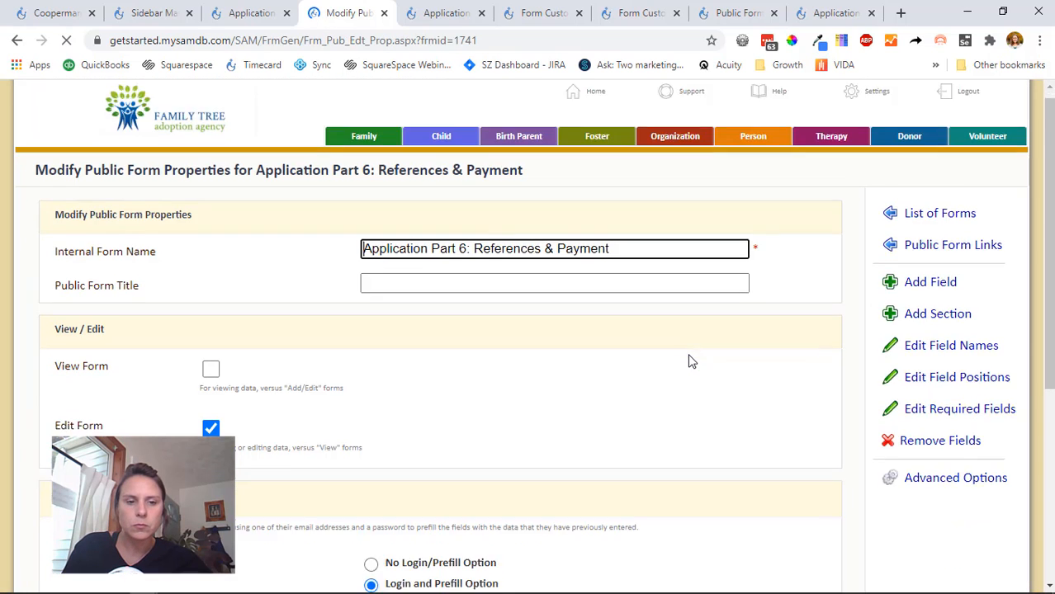
Set the Part 6 form to redirect users to "Application | Total Form" after information is saved, and save the properties.
scroll(692, 362, "down", 4)
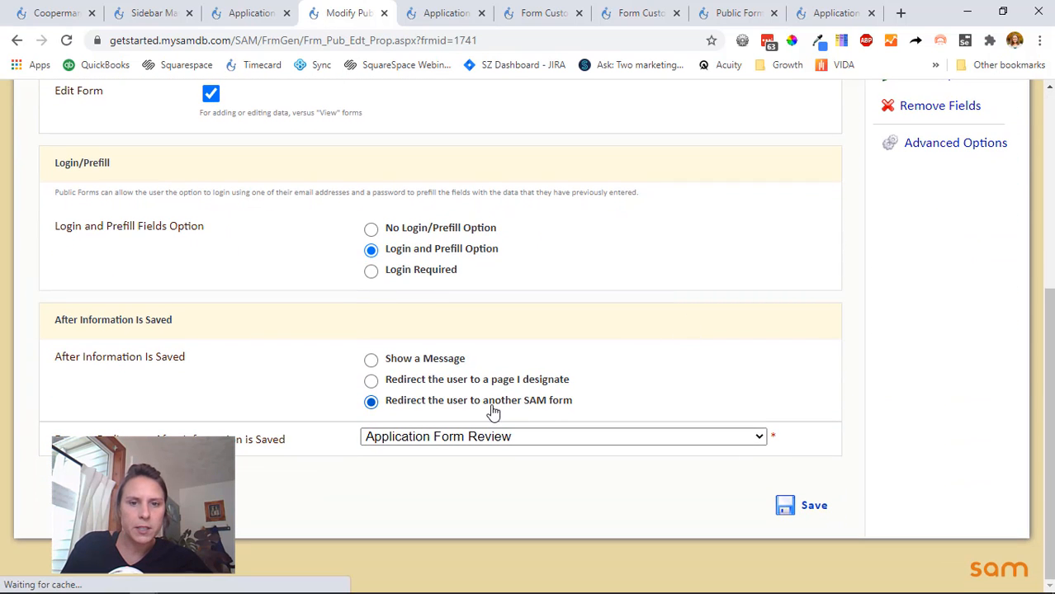
left_click(495, 437)
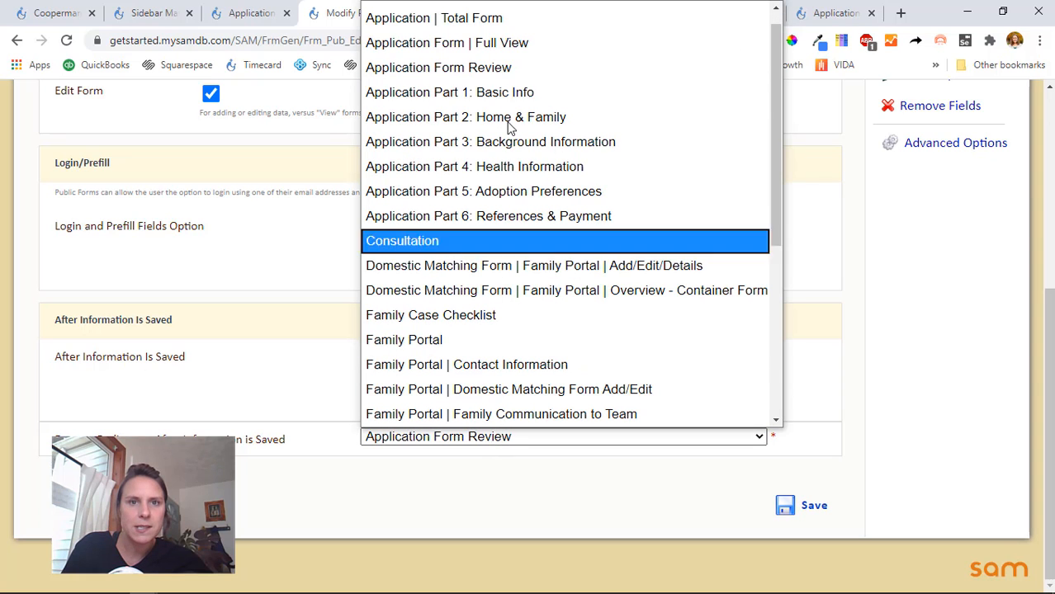
left_click(498, 18)
left_click(799, 511)
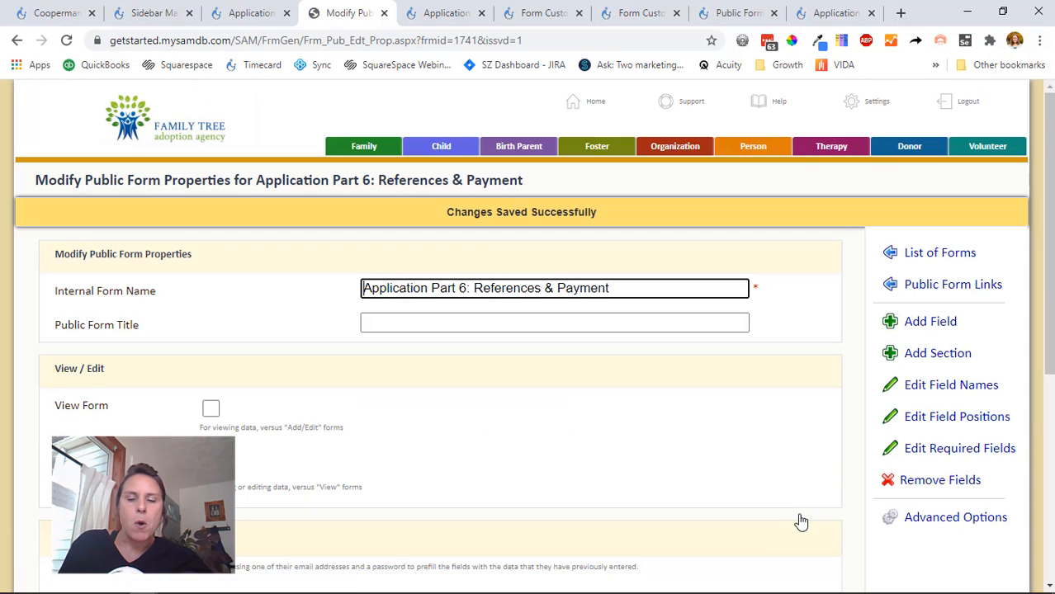
Check the public Part 6 form's payment, references and comments sections, and the Total Form's links in the Sidebar Manager.
left_click(252, 13)
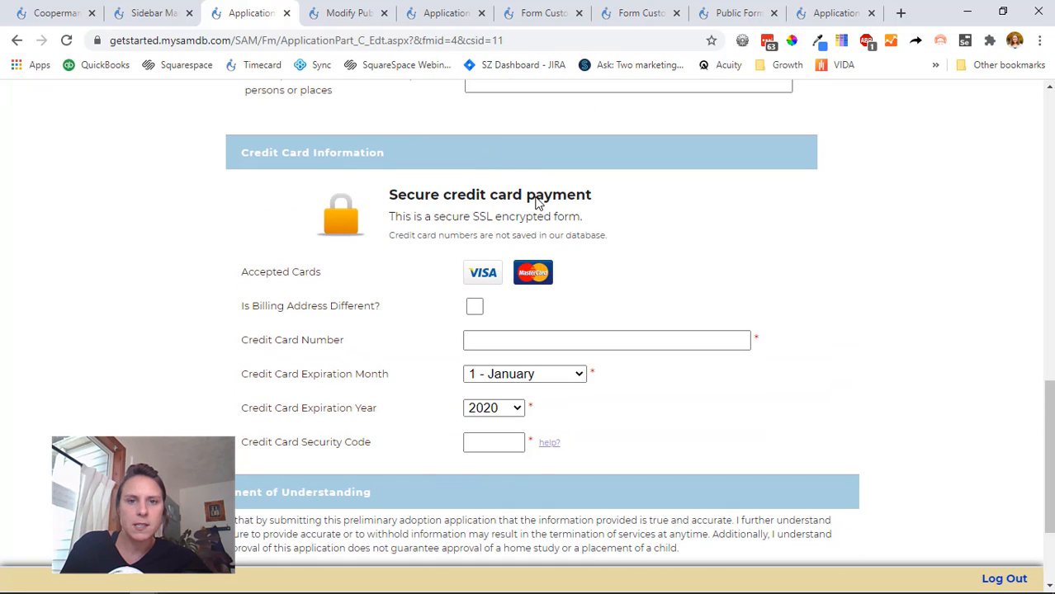
scroll(522, 462, "up", 10)
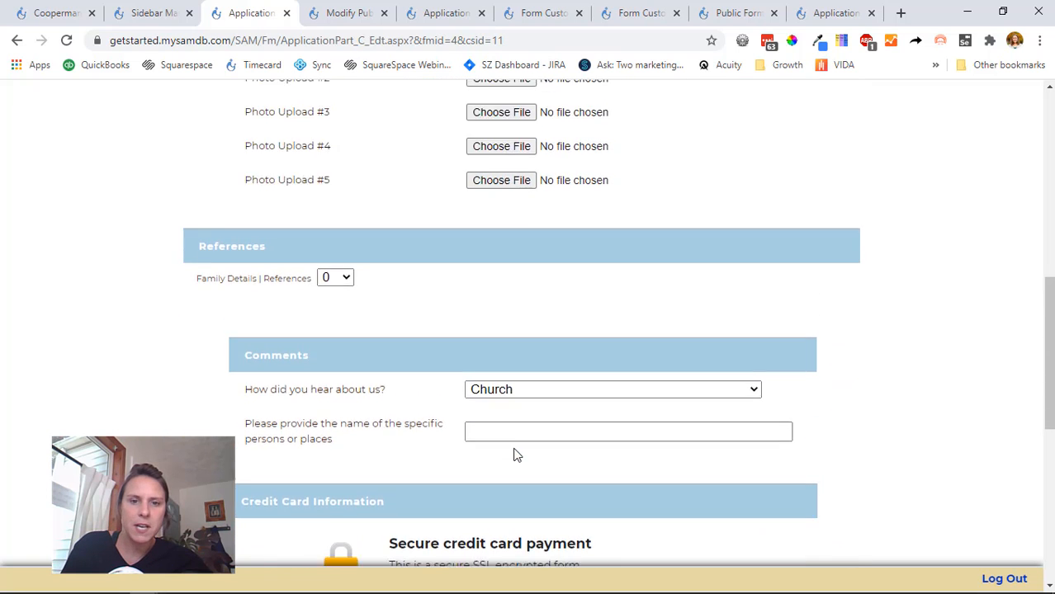
left_click(152, 12)
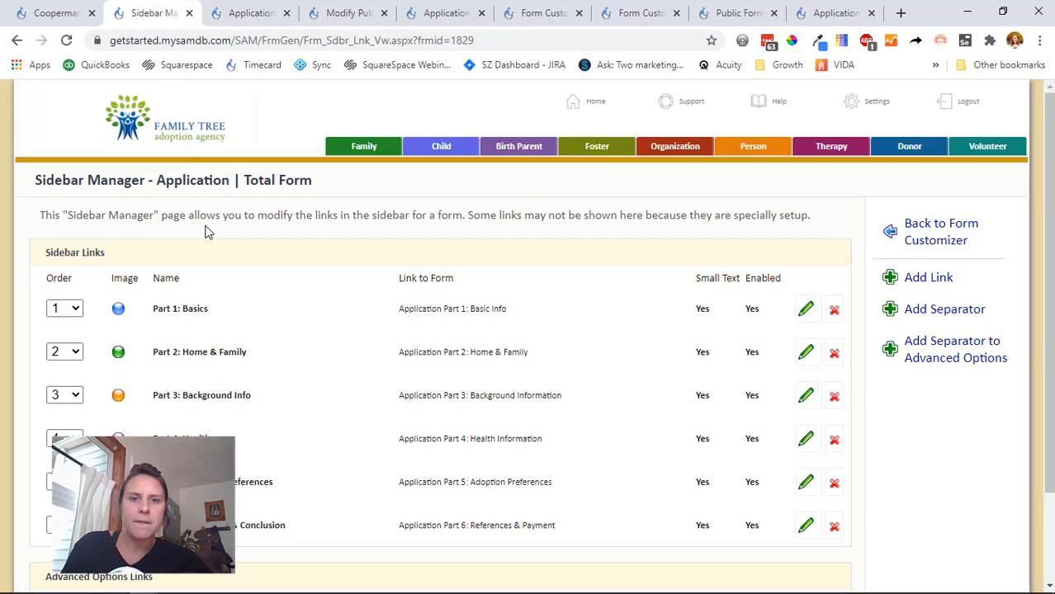
scroll(239, 347, "down", 1)
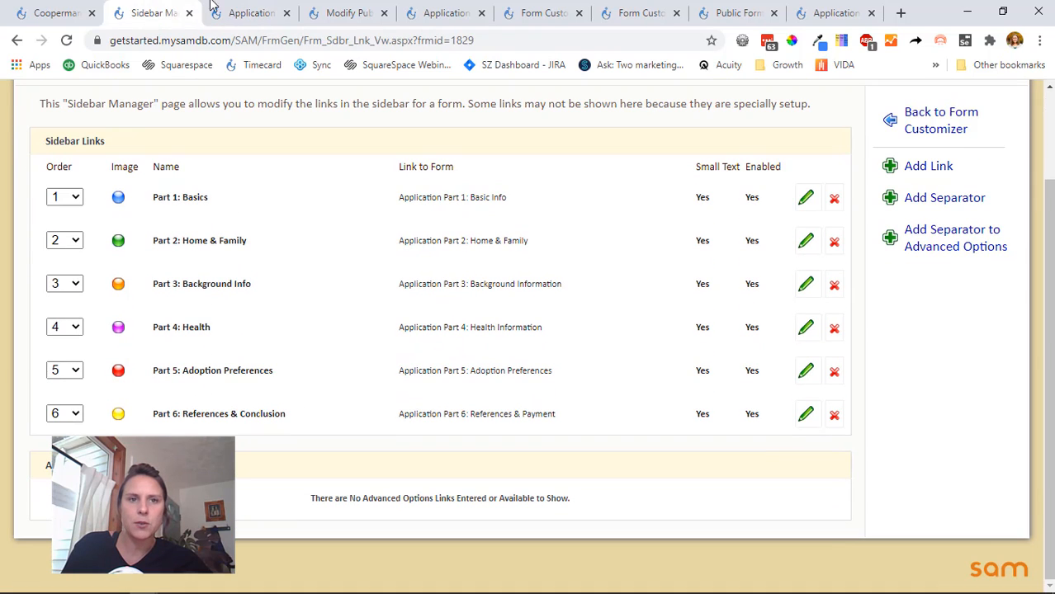
Return from the public Part 6 form to the Application | Total Form page and review its applicant and address sections.
left_click(252, 14)
scroll(325, 229, "up", 5)
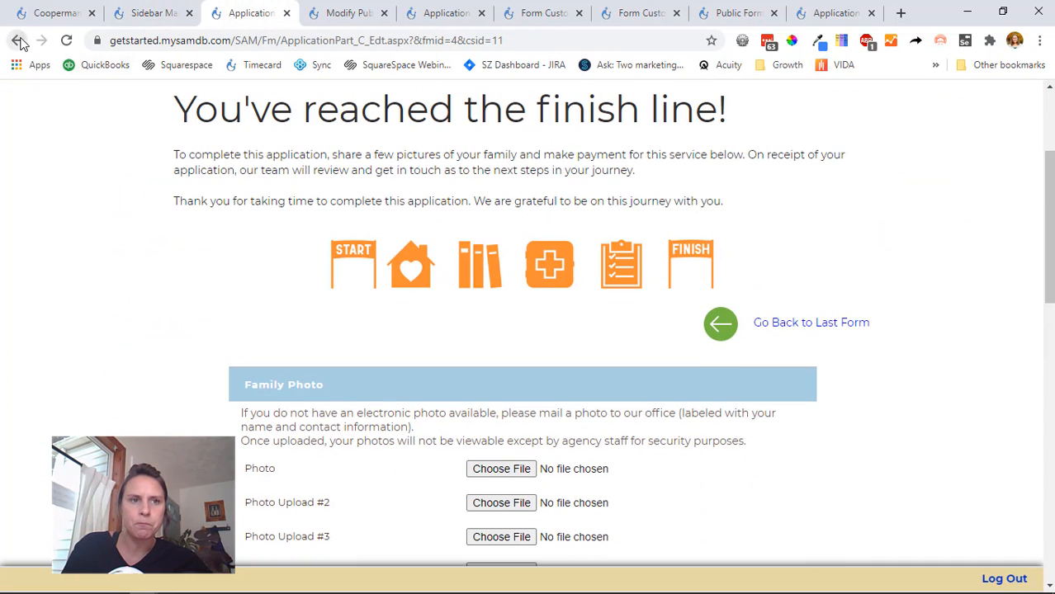
left_click(16, 40)
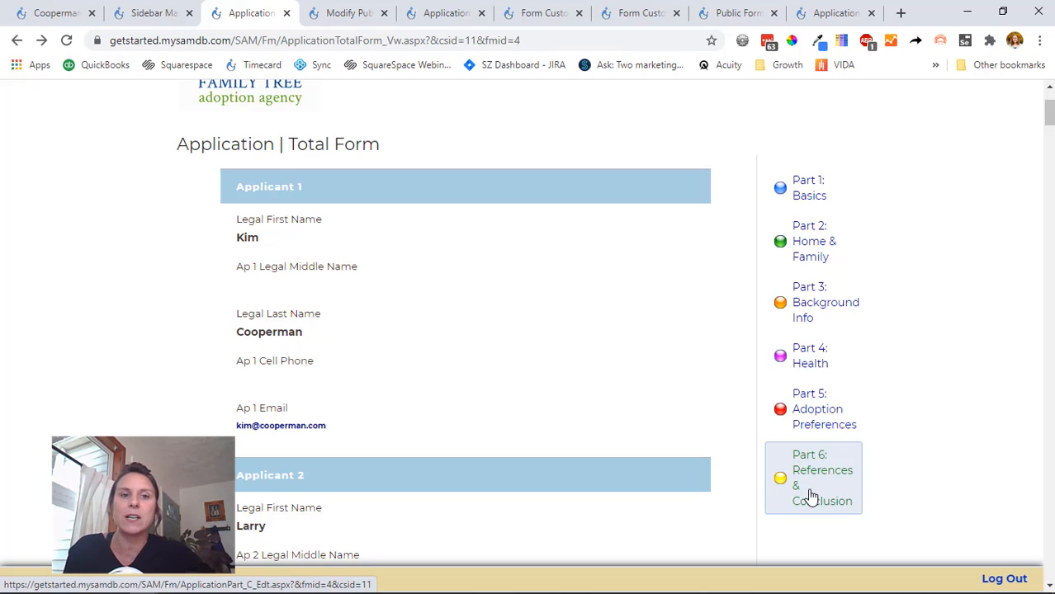
scroll(714, 375, "down", 5)
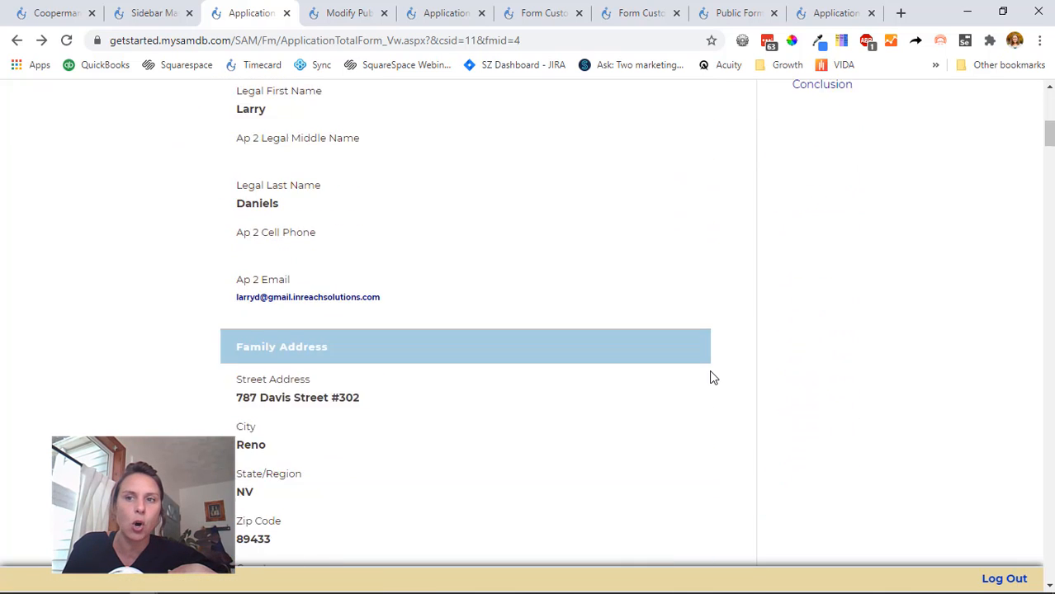
scroll(713, 377, "down", 5)
scroll(713, 377, "up", 8)
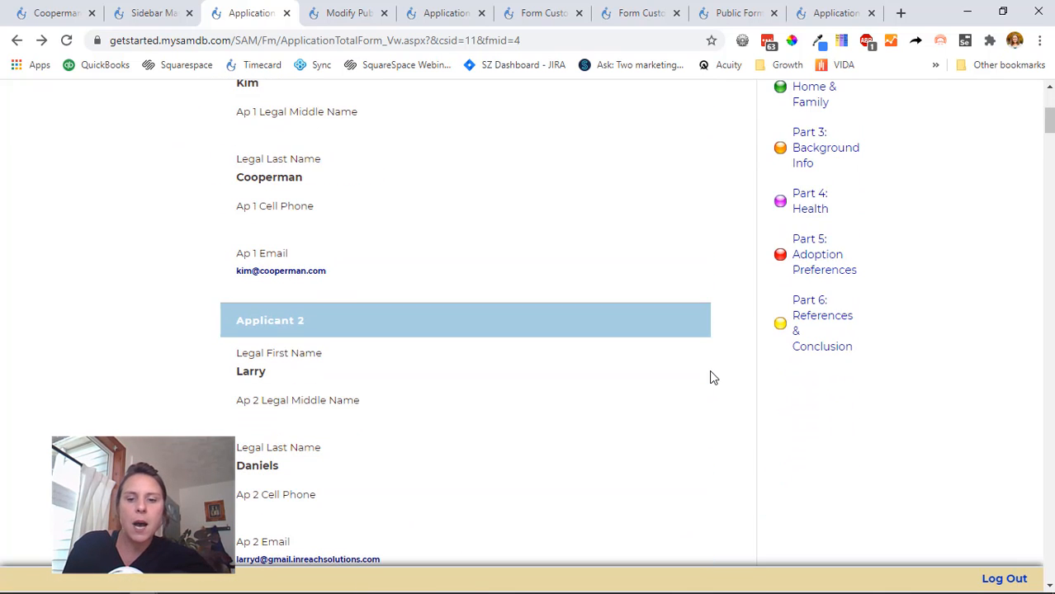
Open the print preview of the Application | Total Form page and look through its pages.
key("ctrl+p")
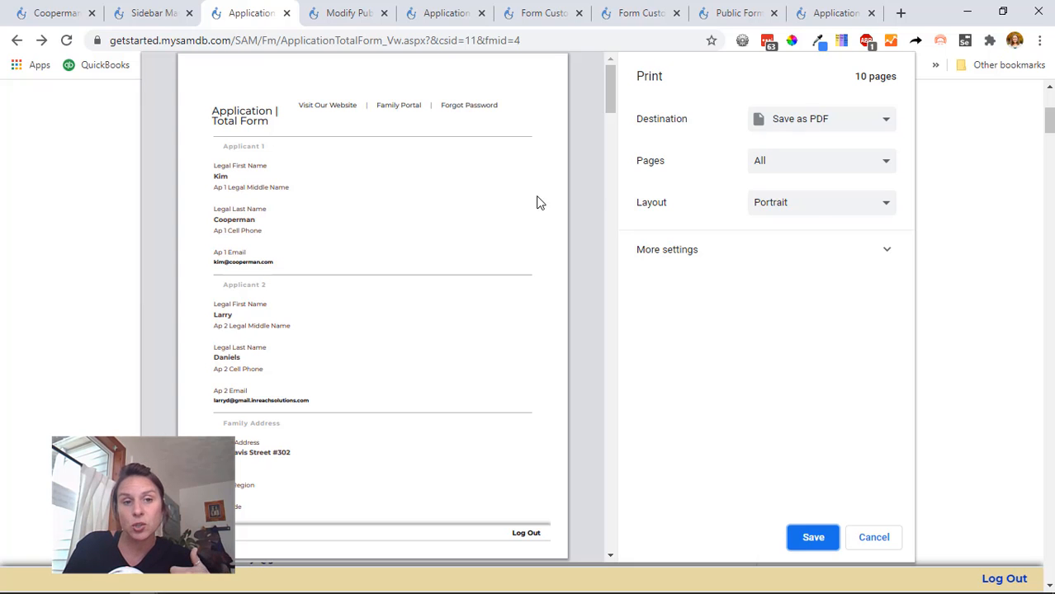
scroll(277, 247, "down", 1)
scroll(280, 337, "down", 3)
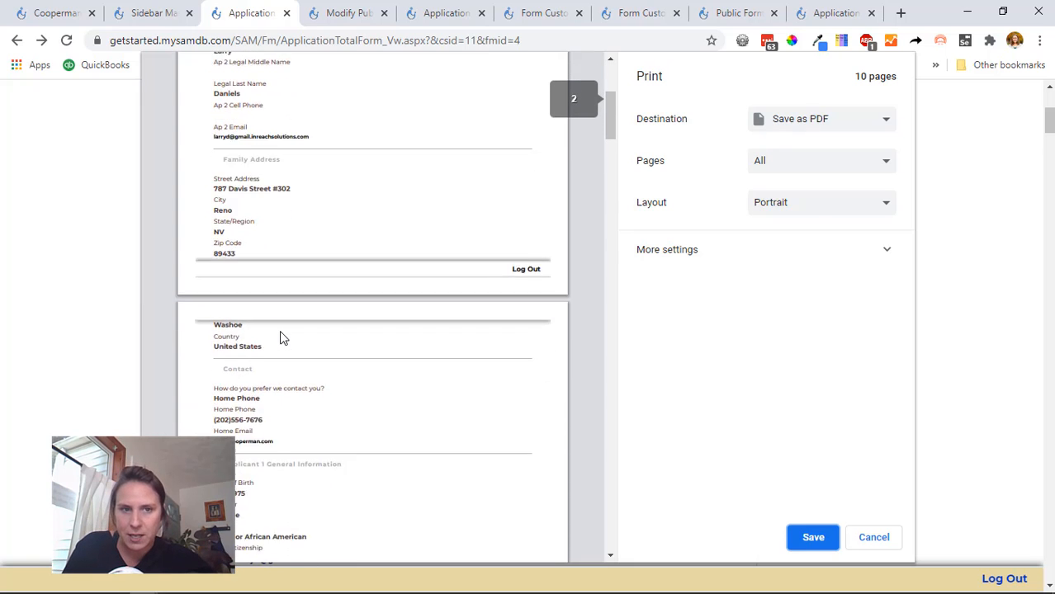
scroll(281, 339, "down", 4)
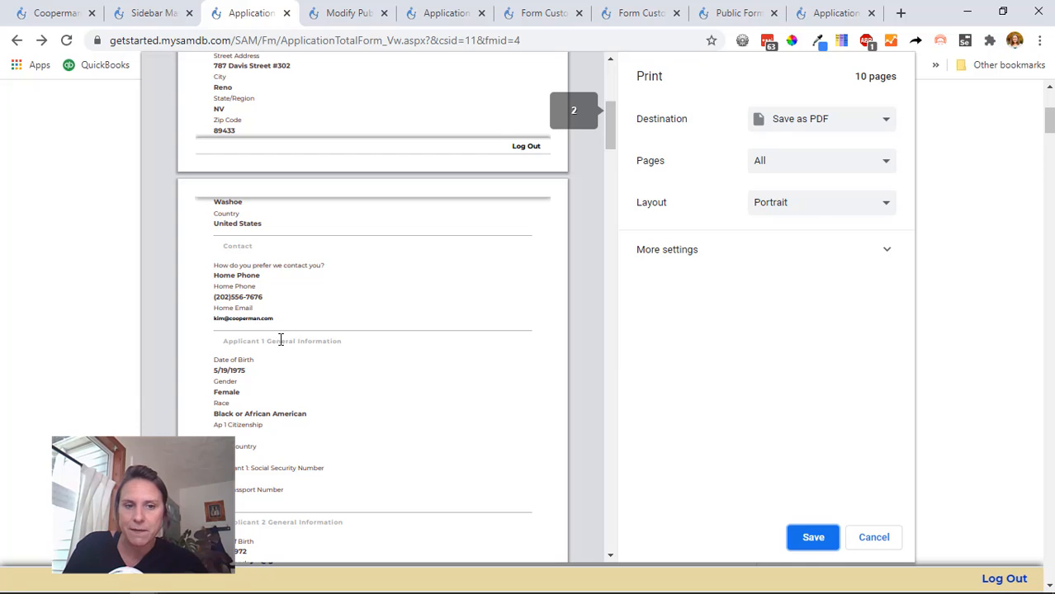
scroll(281, 339, "down", 1)
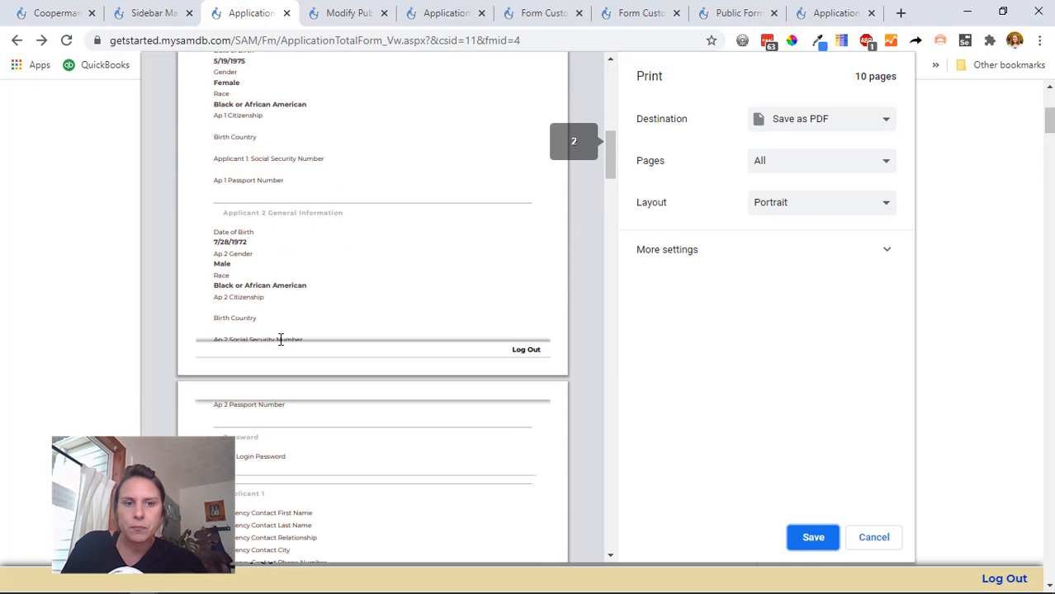